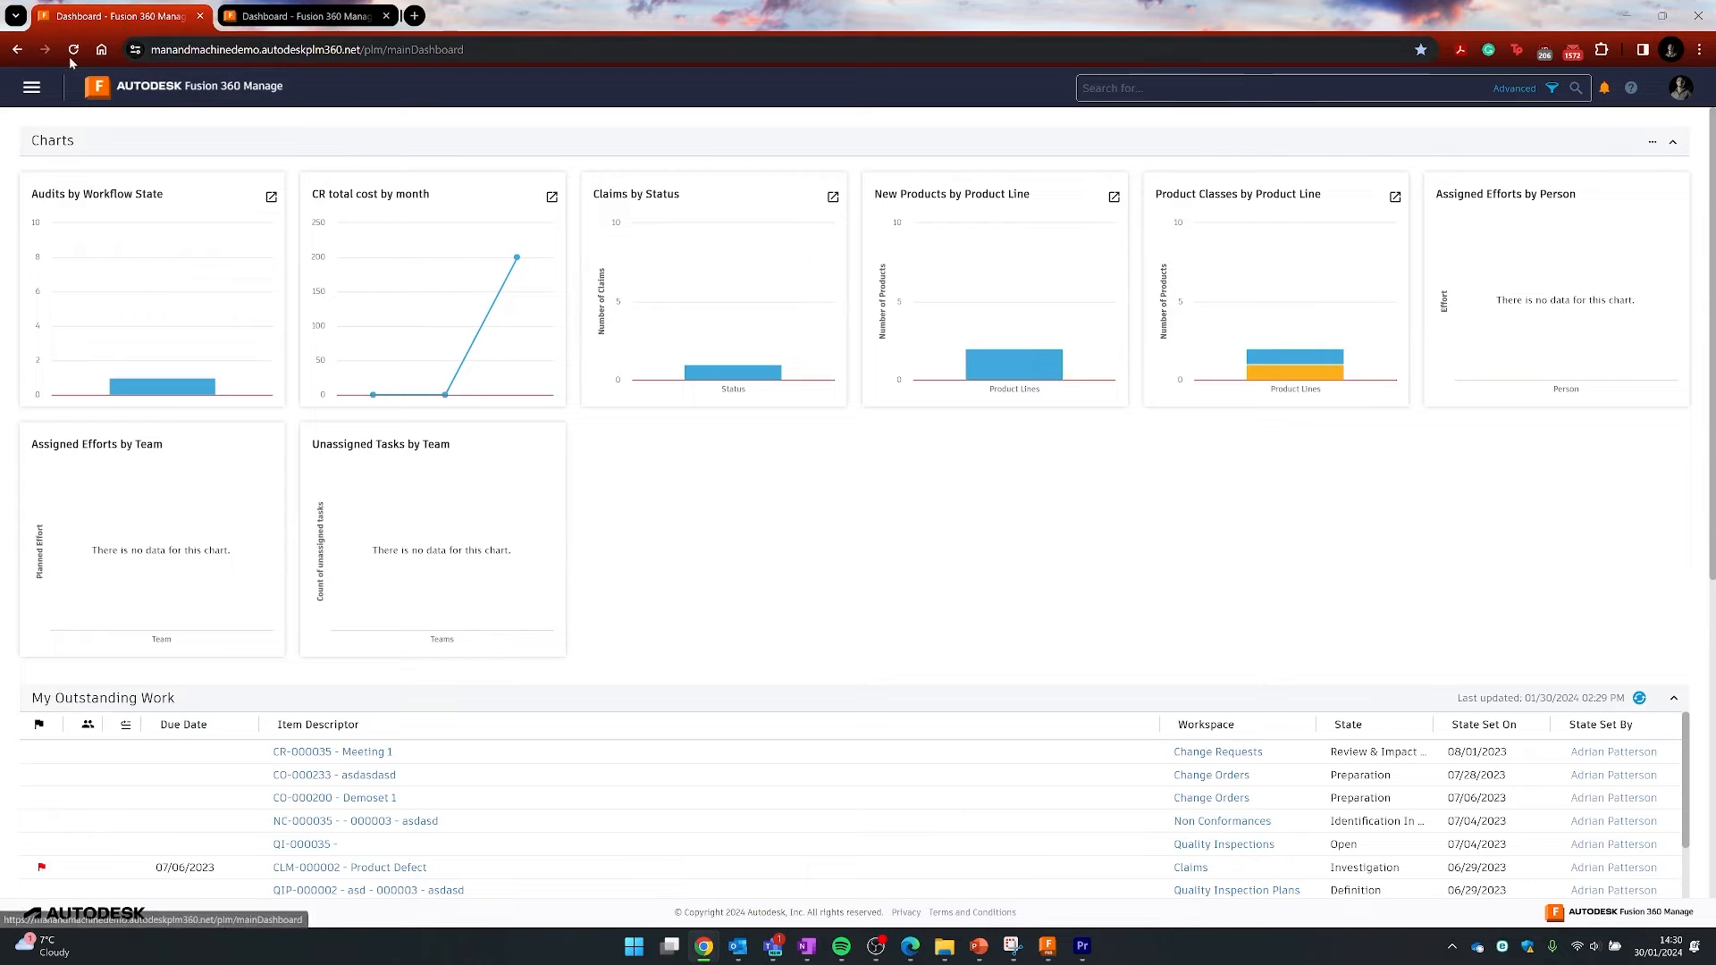
- Open Administration > Workspace Manager, then switch to the Dashboard with change-order and design charts
{"action": "left_click", "coordinate": [33, 90]}
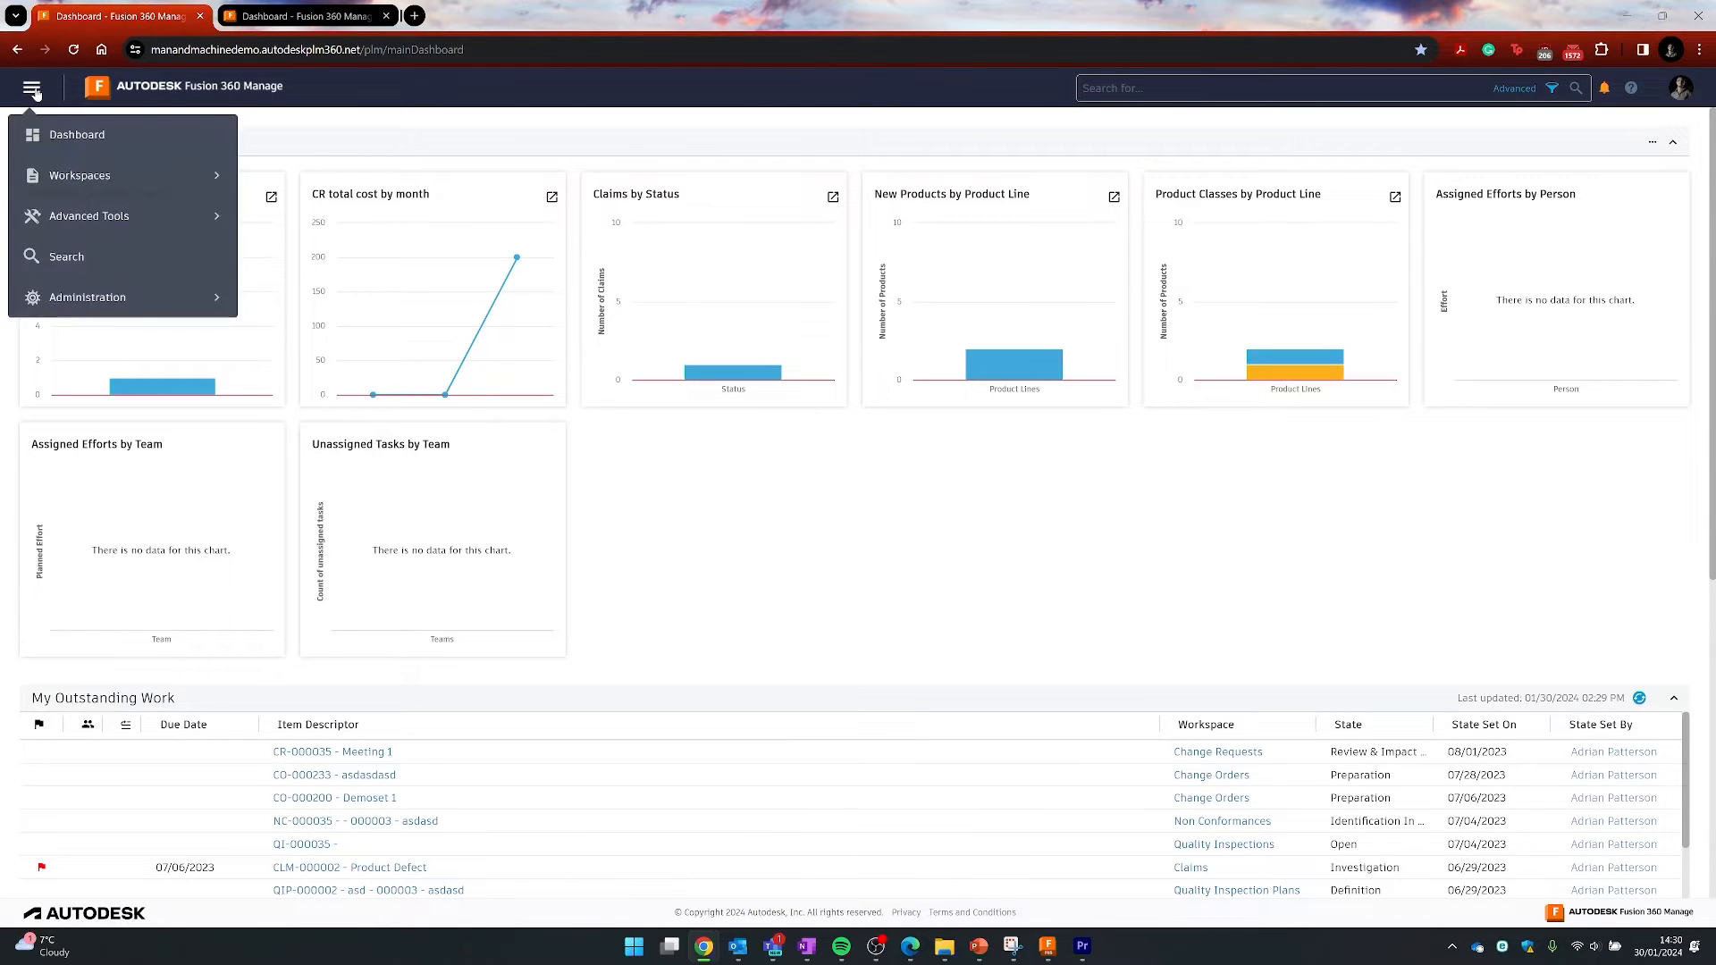
{"action": "left_click", "coordinate": [56, 176]}
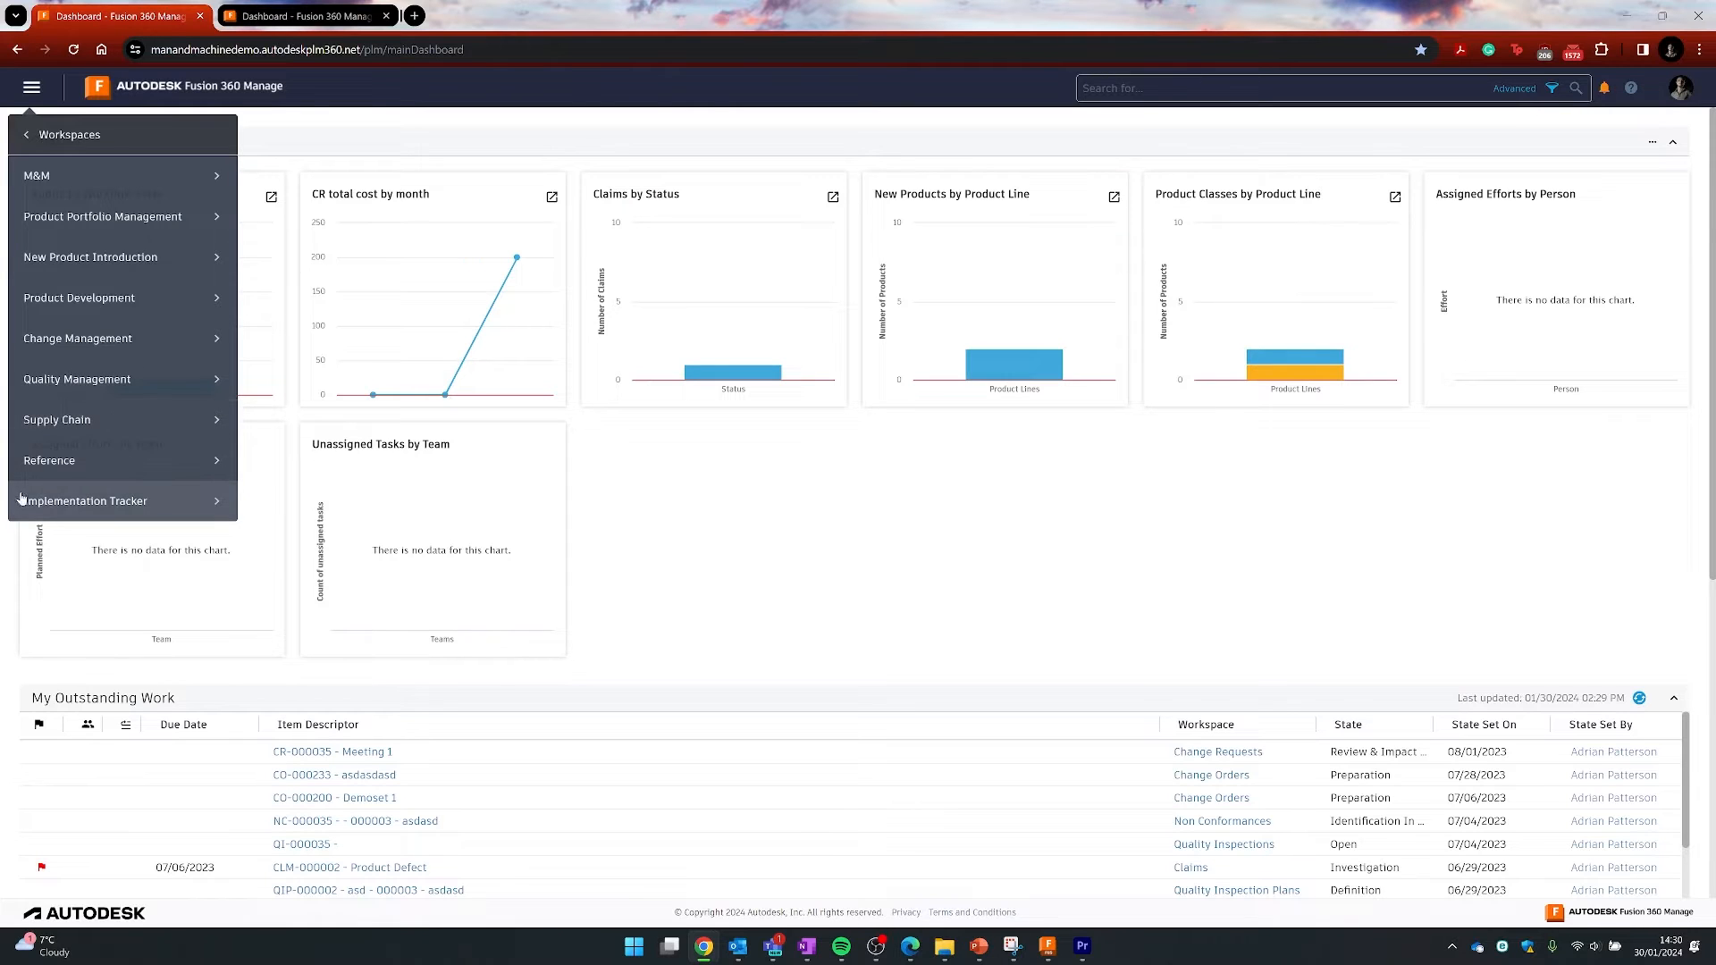
{"action": "left_click", "coordinate": [33, 141]}
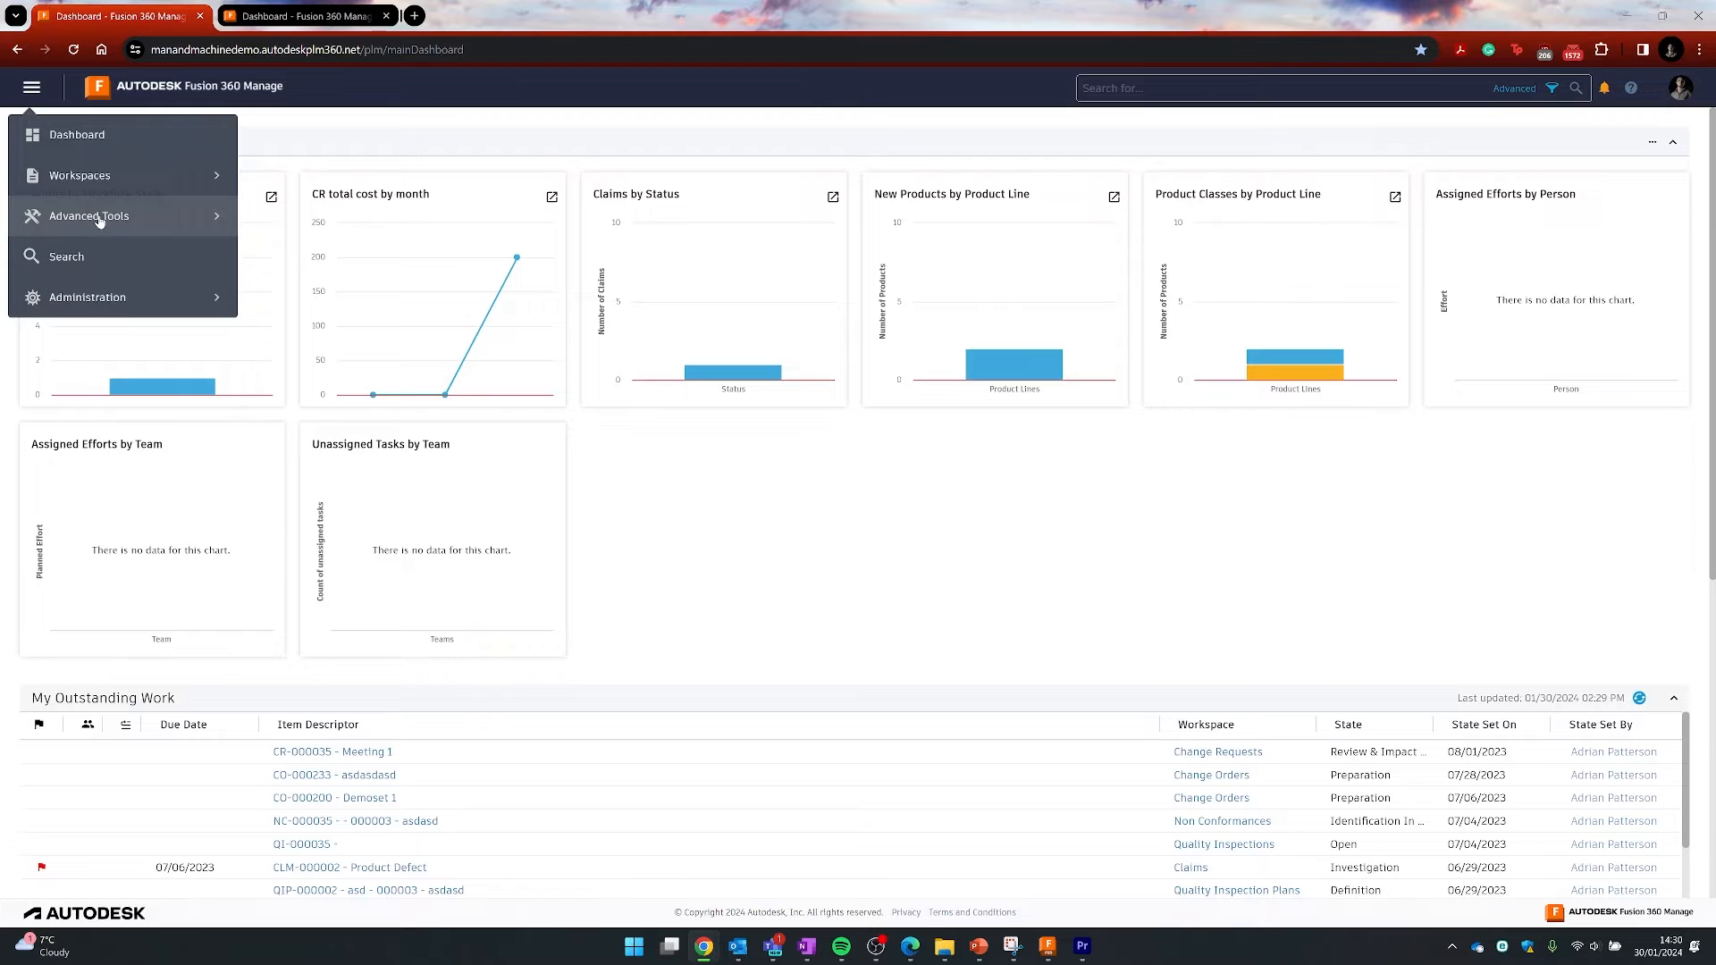
{"action": "left_click", "coordinate": [105, 299]}
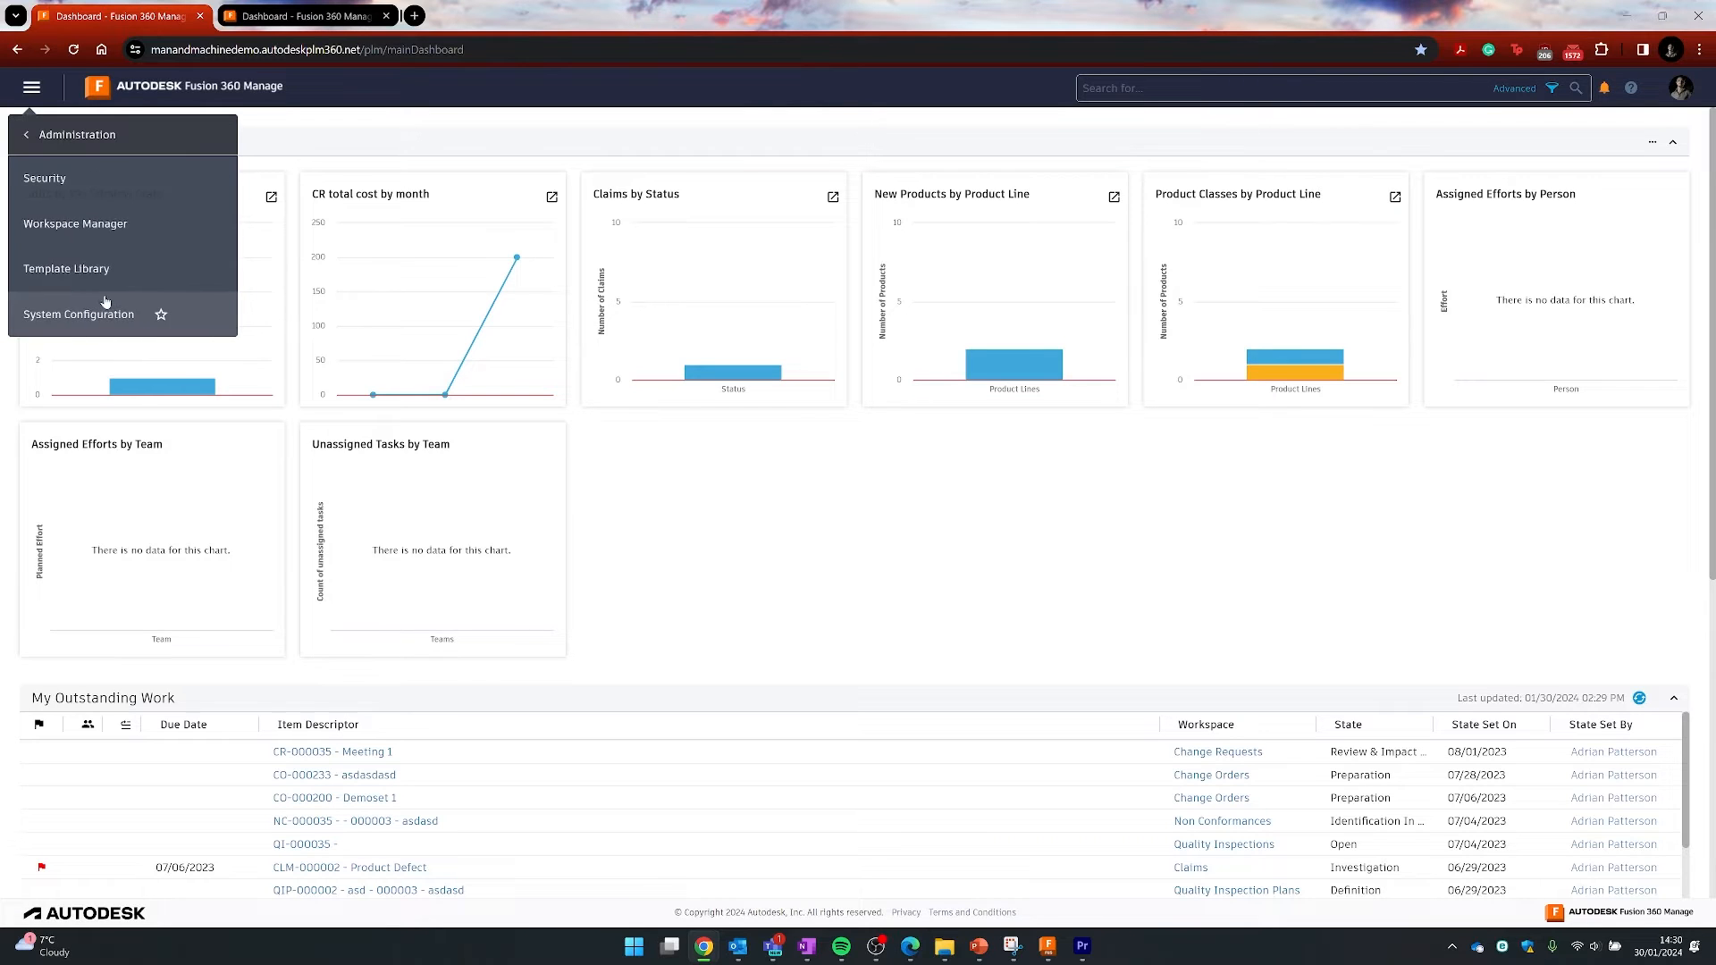
{"action": "left_click", "coordinate": [57, 234]}
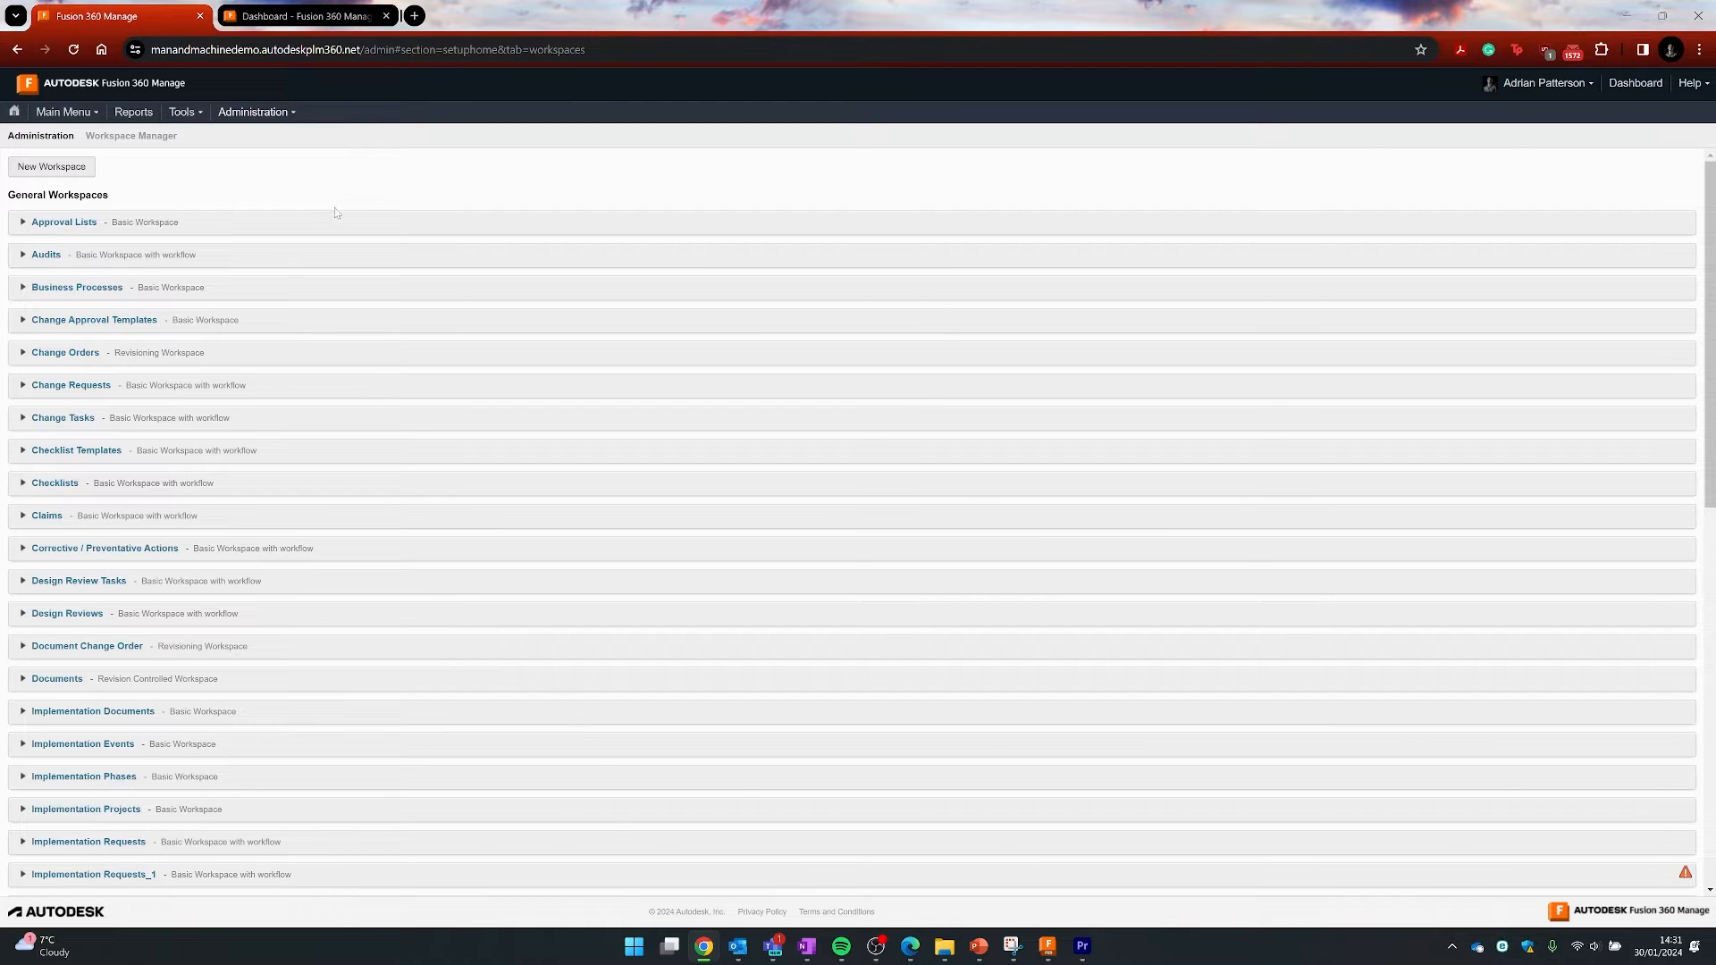
{"action": "left_click", "coordinate": [304, 16]}
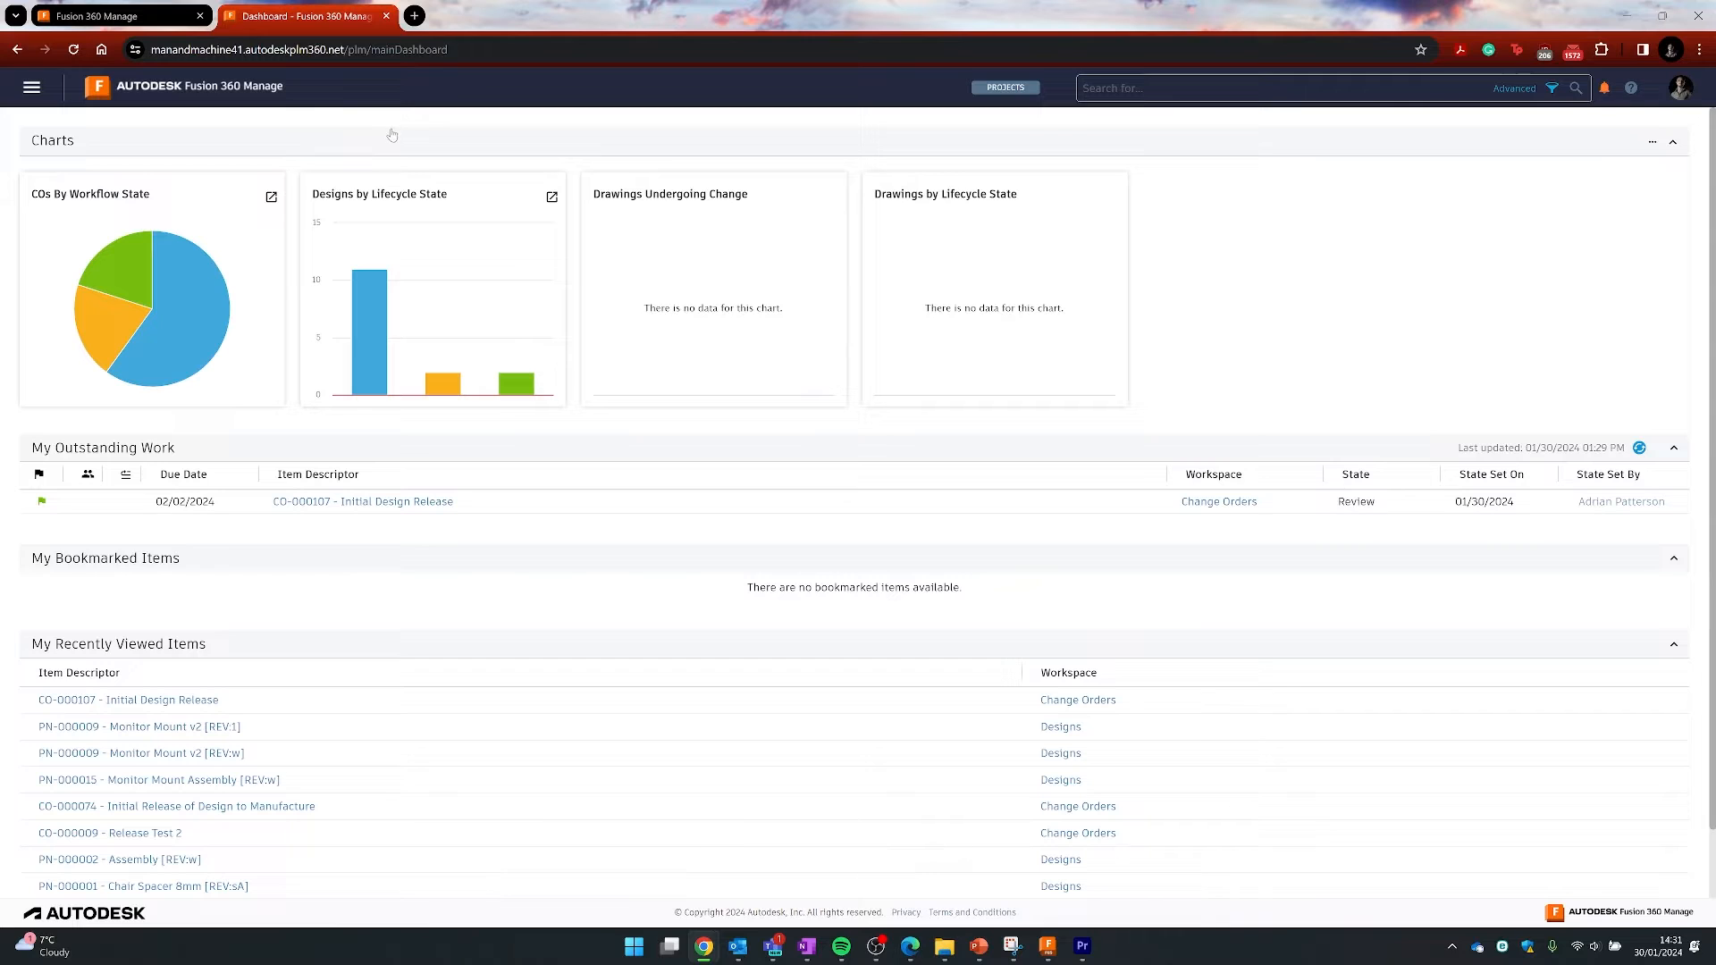
- Browse the Design and Engineering, Change Management and Advanced Tools sections of the navigation menu
{"action": "left_click", "coordinate": [33, 89]}
{"action": "left_click", "coordinate": [64, 178]}
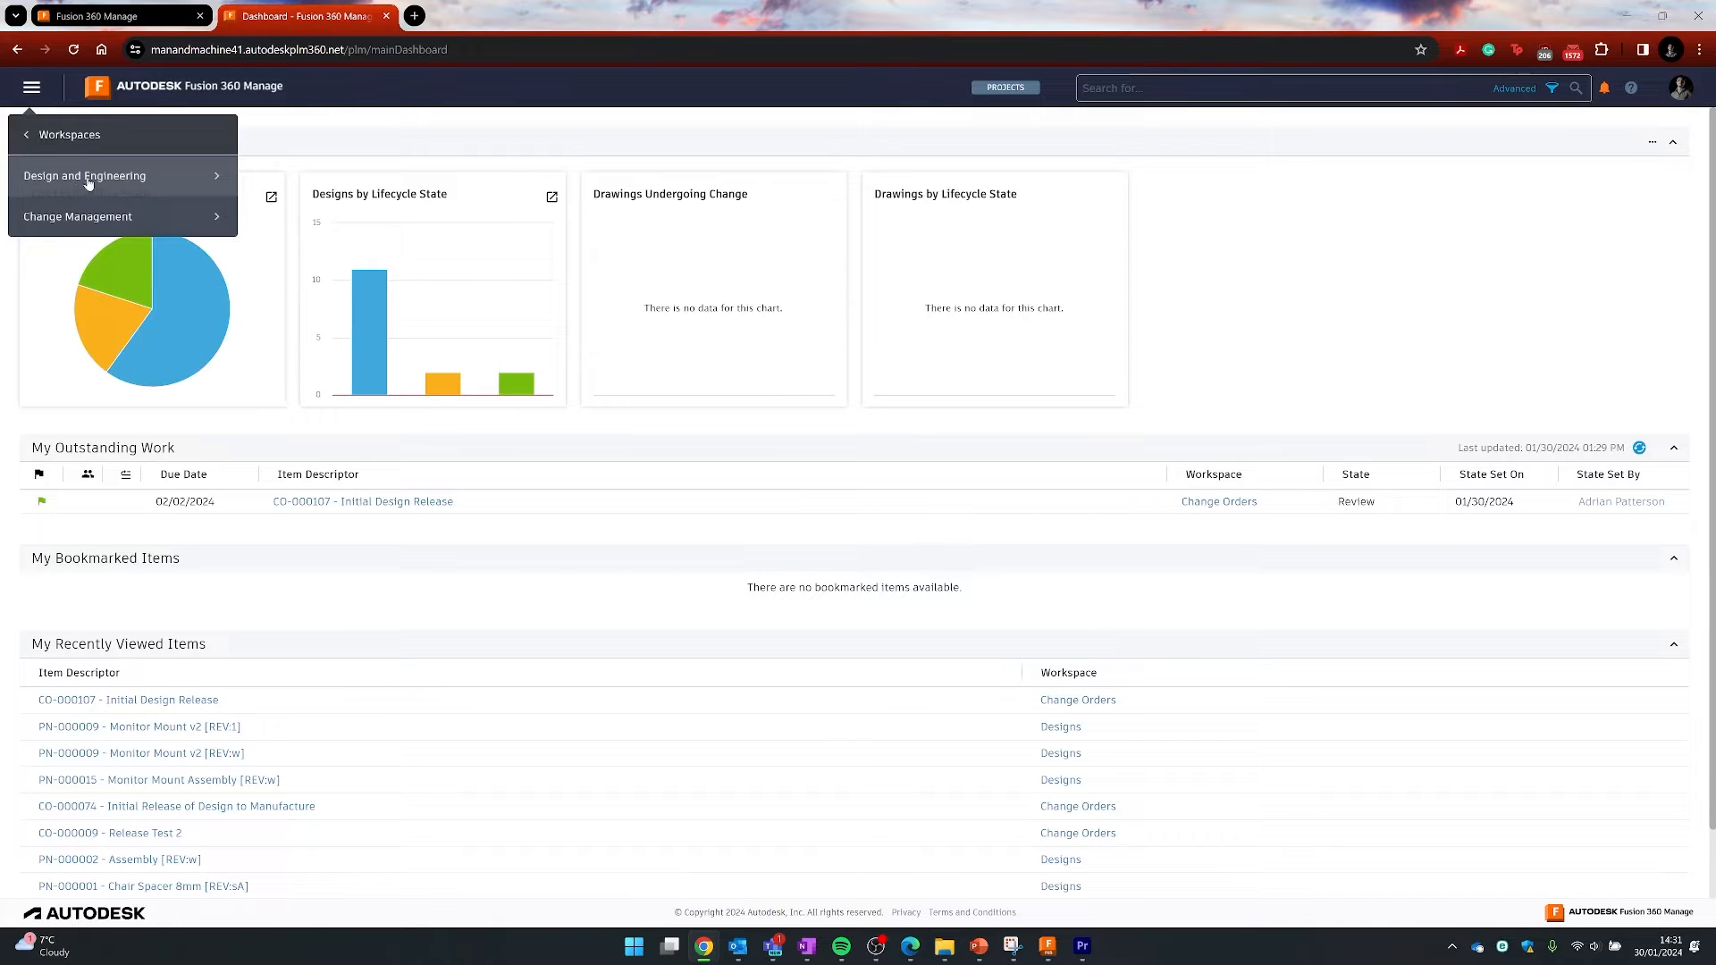
{"action": "left_click", "coordinate": [85, 178]}
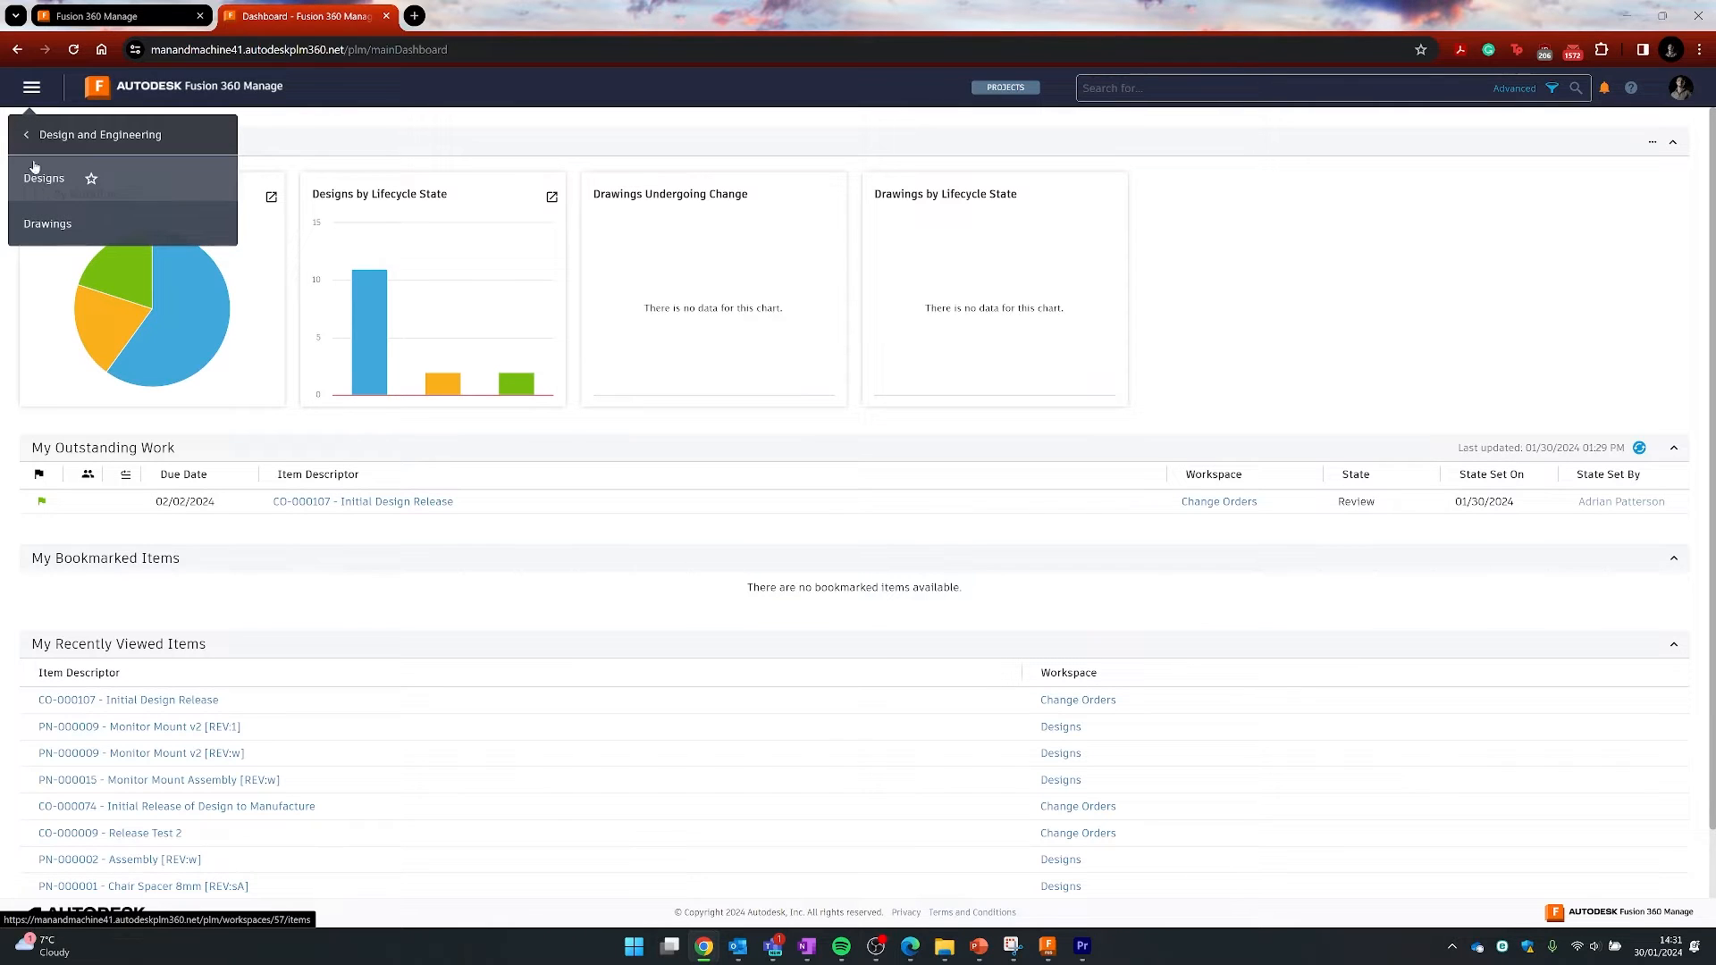
{"action": "left_click", "coordinate": [28, 136]}
{"action": "left_click", "coordinate": [78, 212]}
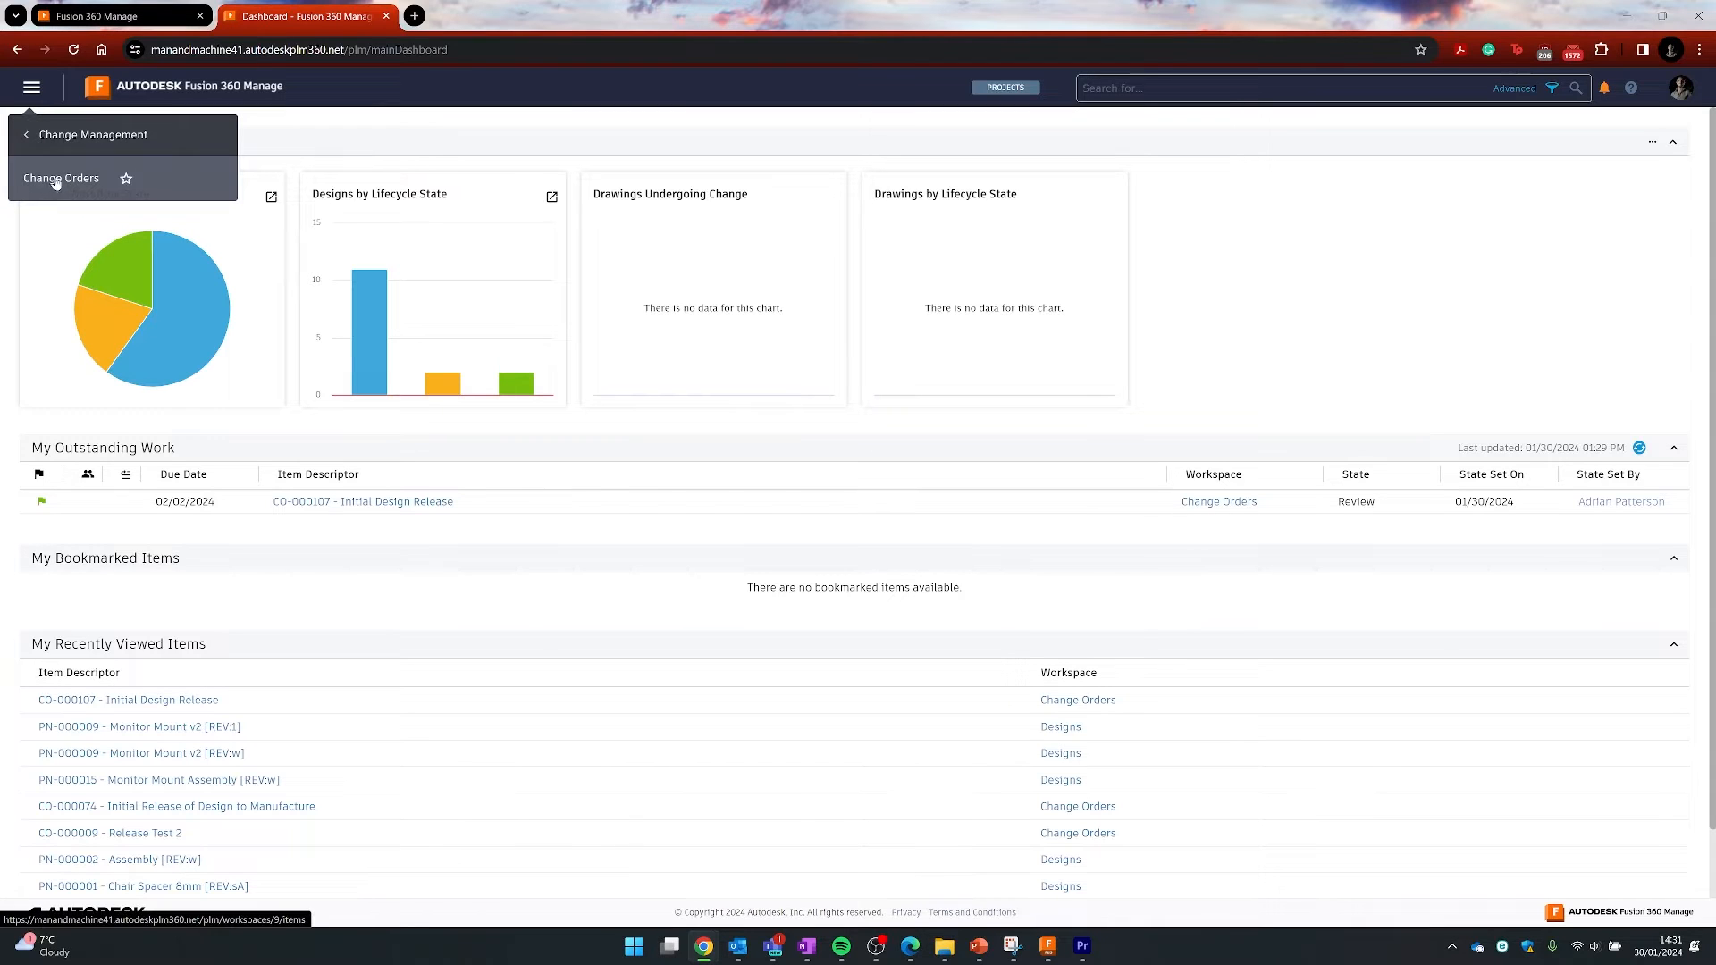
{"action": "left_click", "coordinate": [28, 136]}
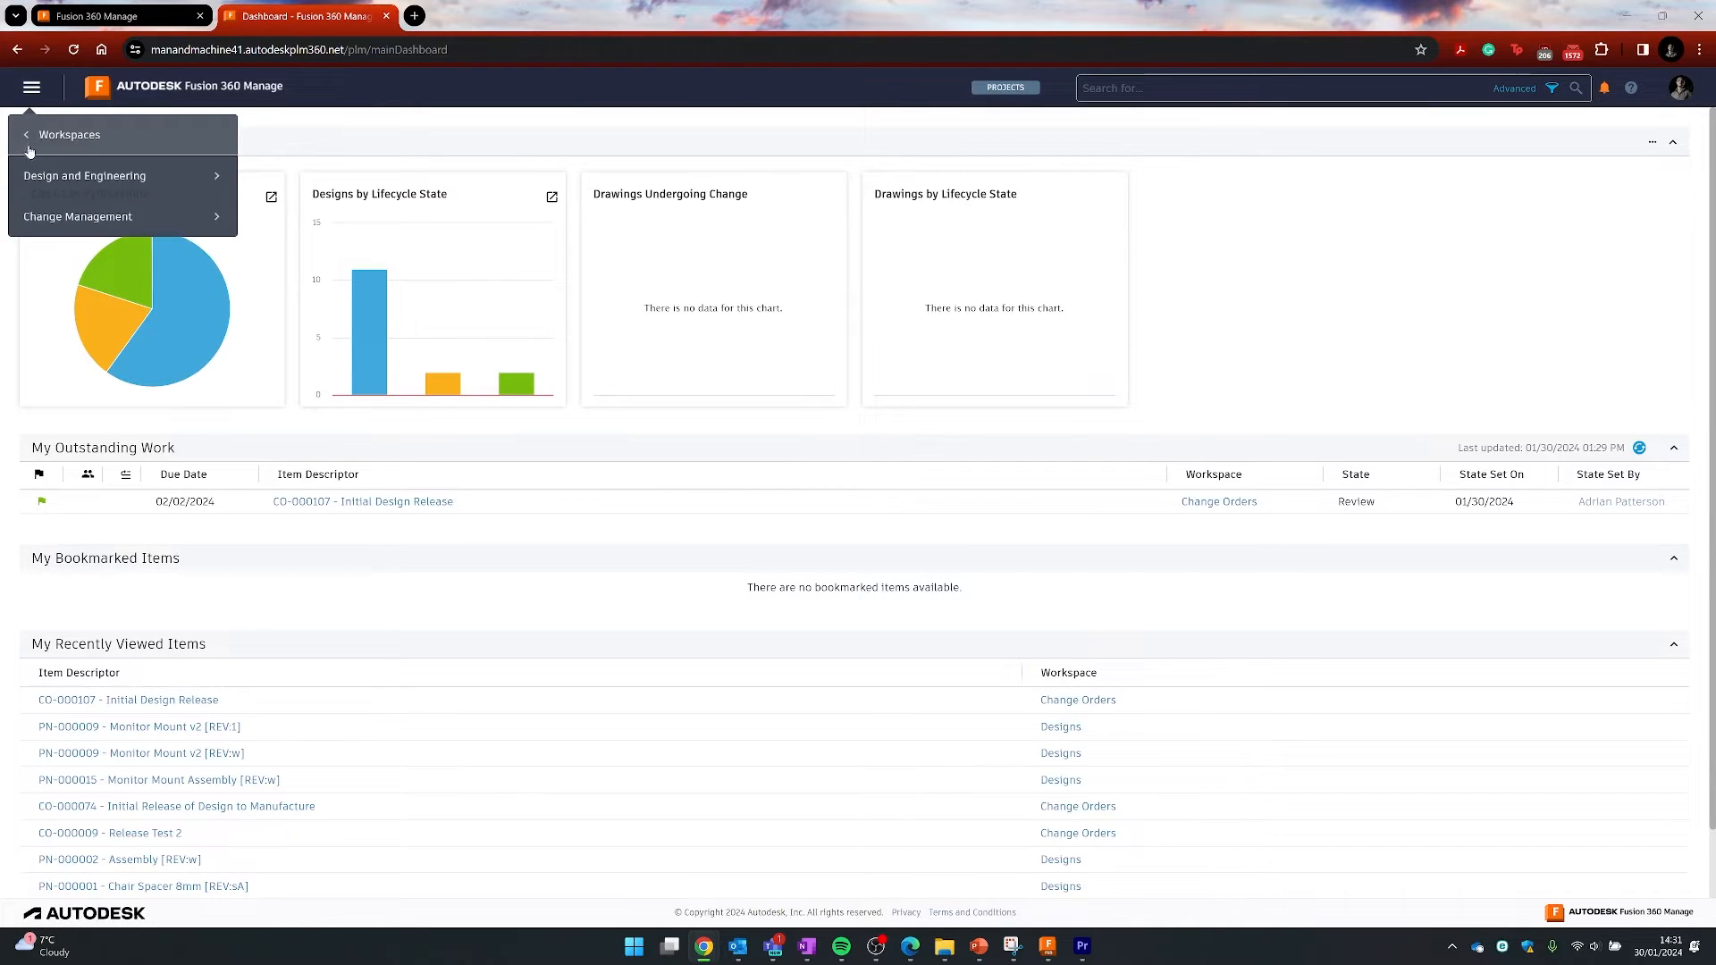
{"action": "left_click", "coordinate": [27, 141]}
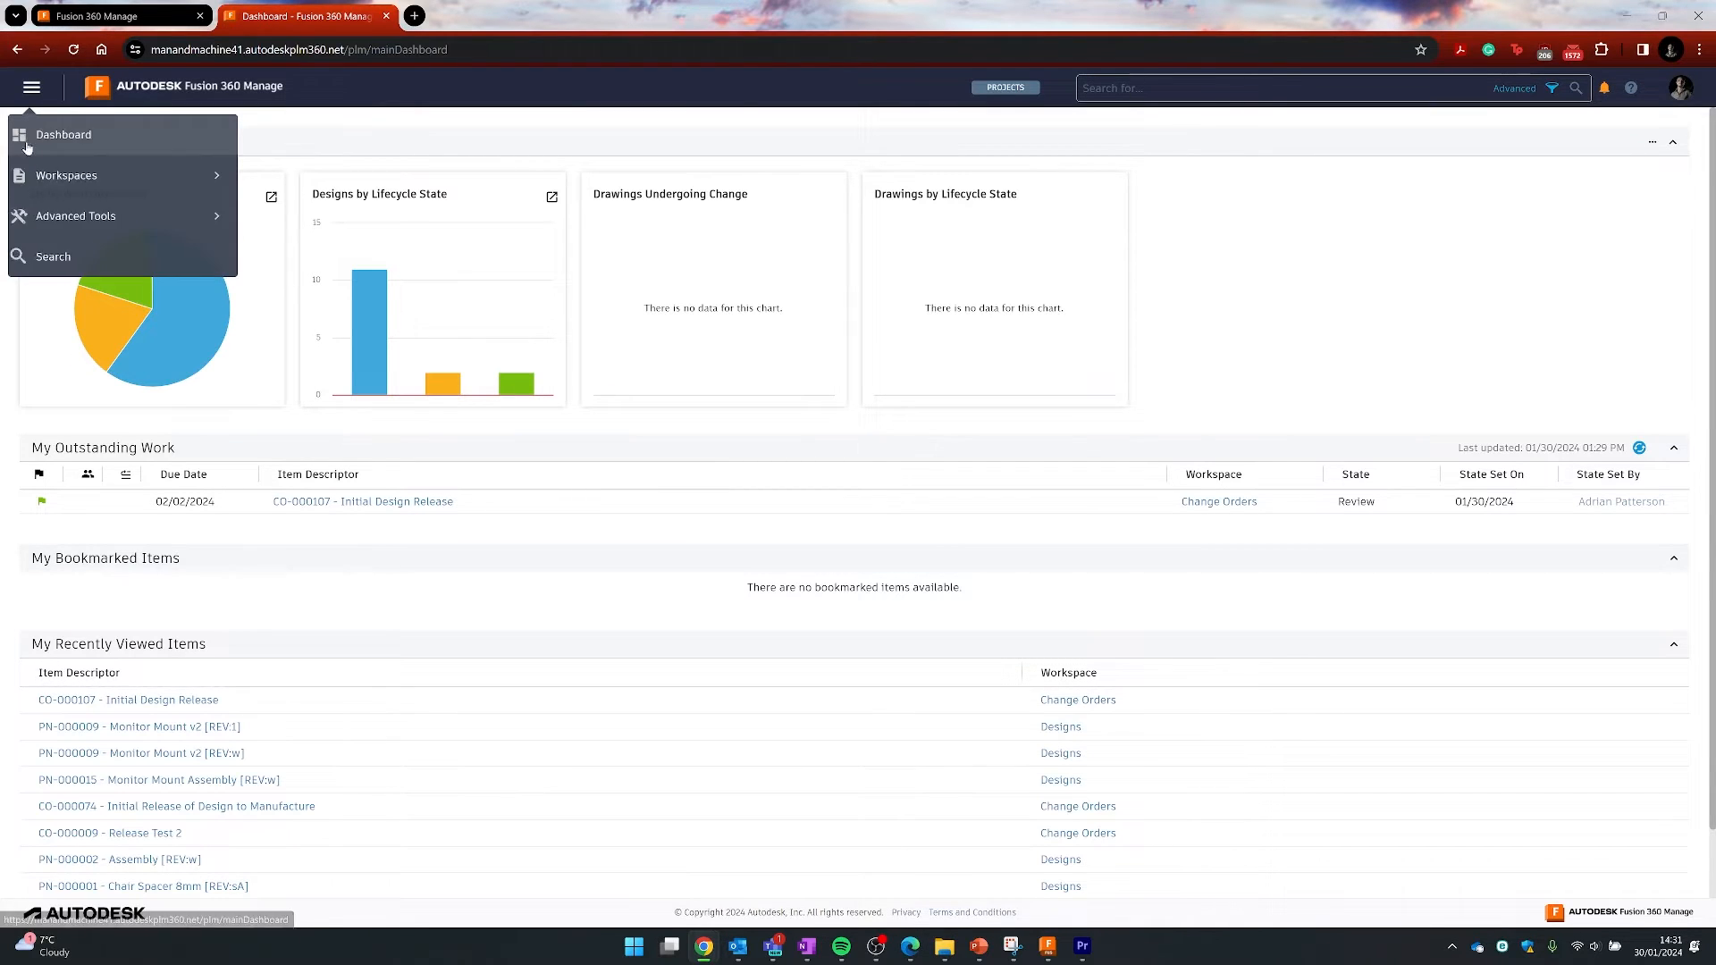
{"action": "left_click", "coordinate": [93, 215]}
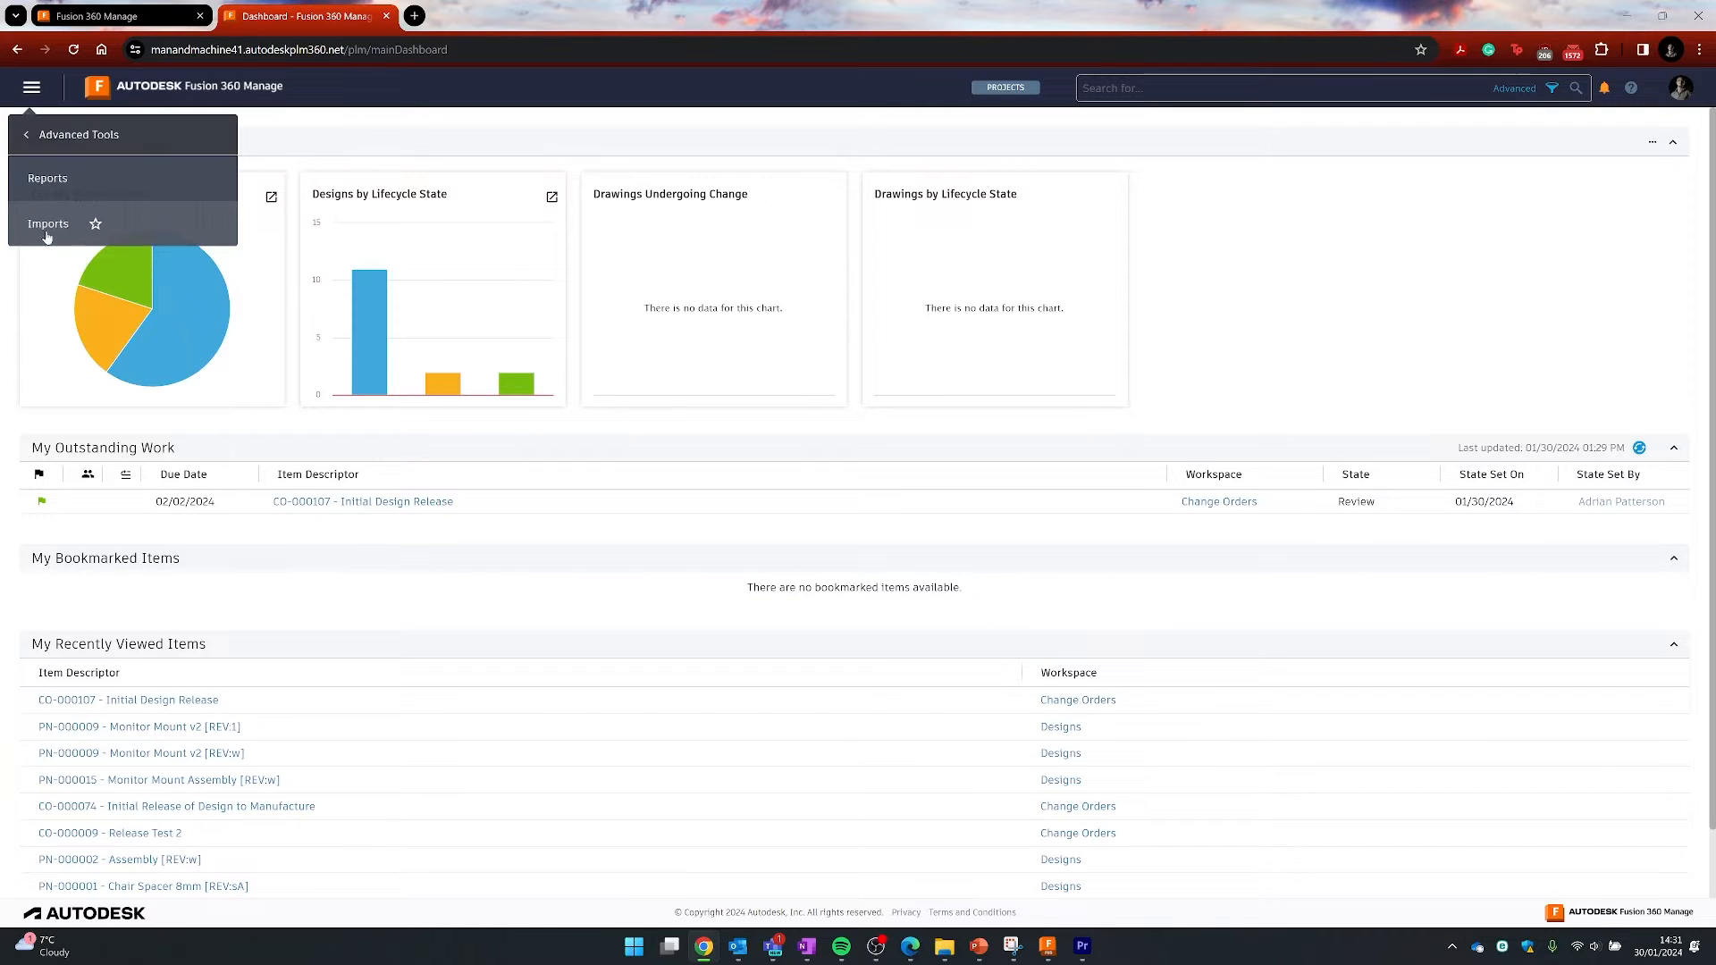
{"action": "left_click", "coordinate": [26, 138]}
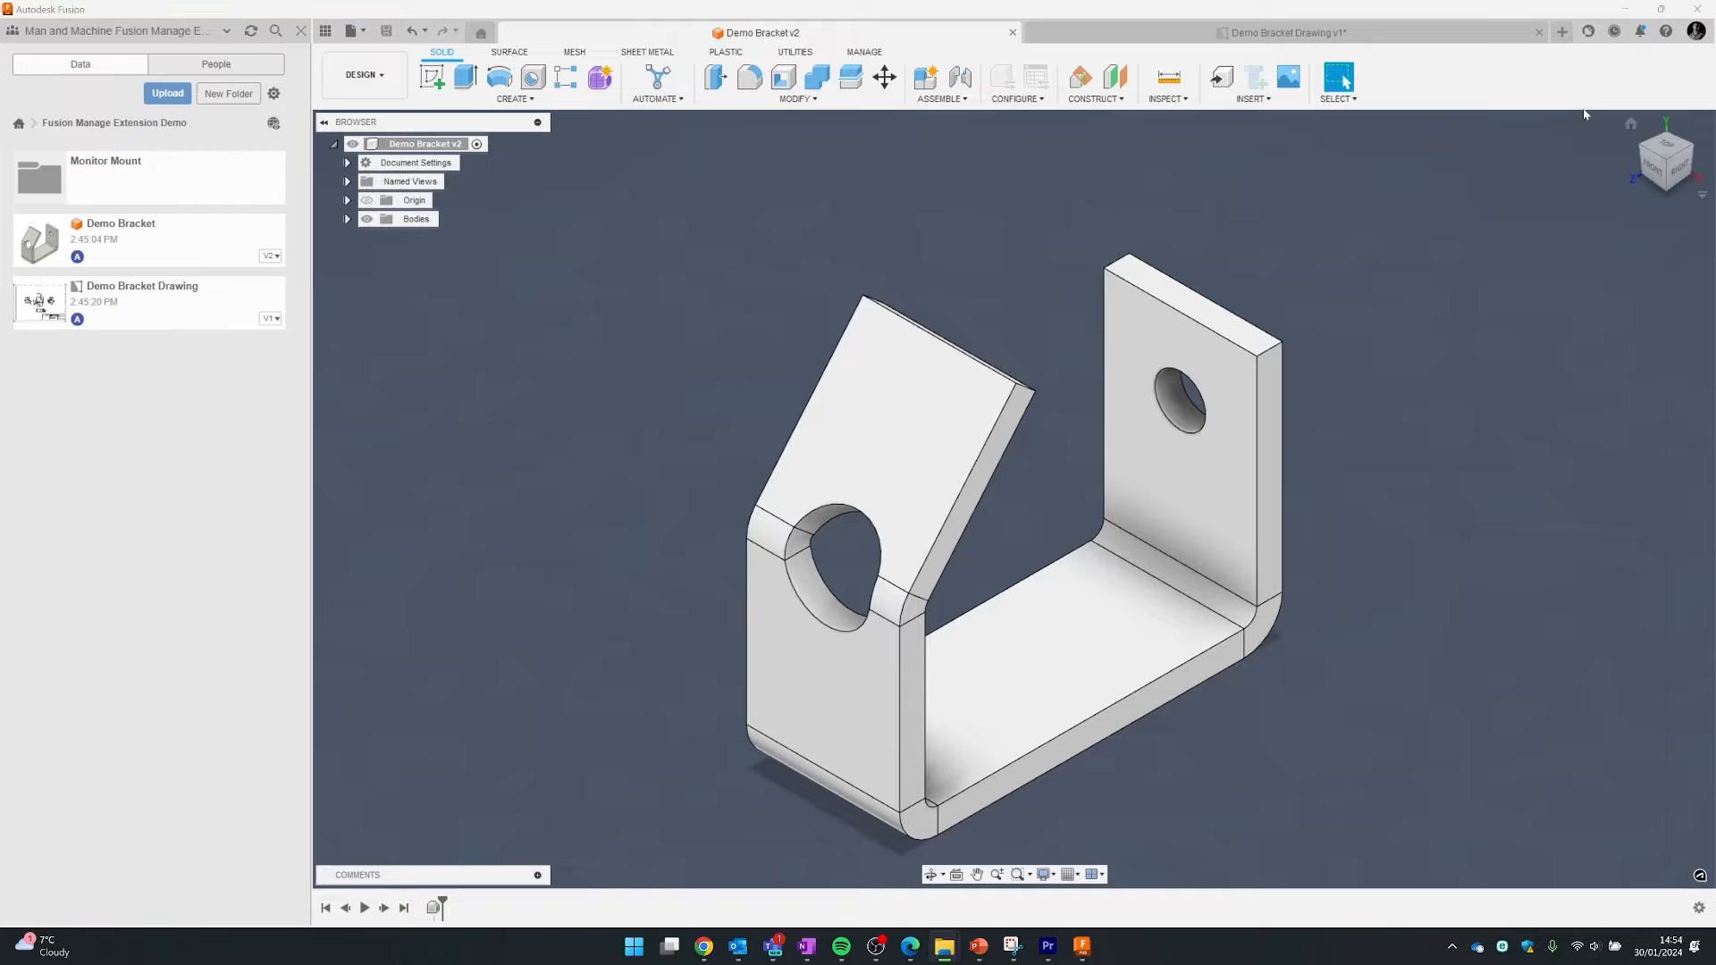
- Check the installed Extensions, then open the Fusion Manage dashboard from the MANAGE tab
{"action": "left_click", "coordinate": [1590, 33]}
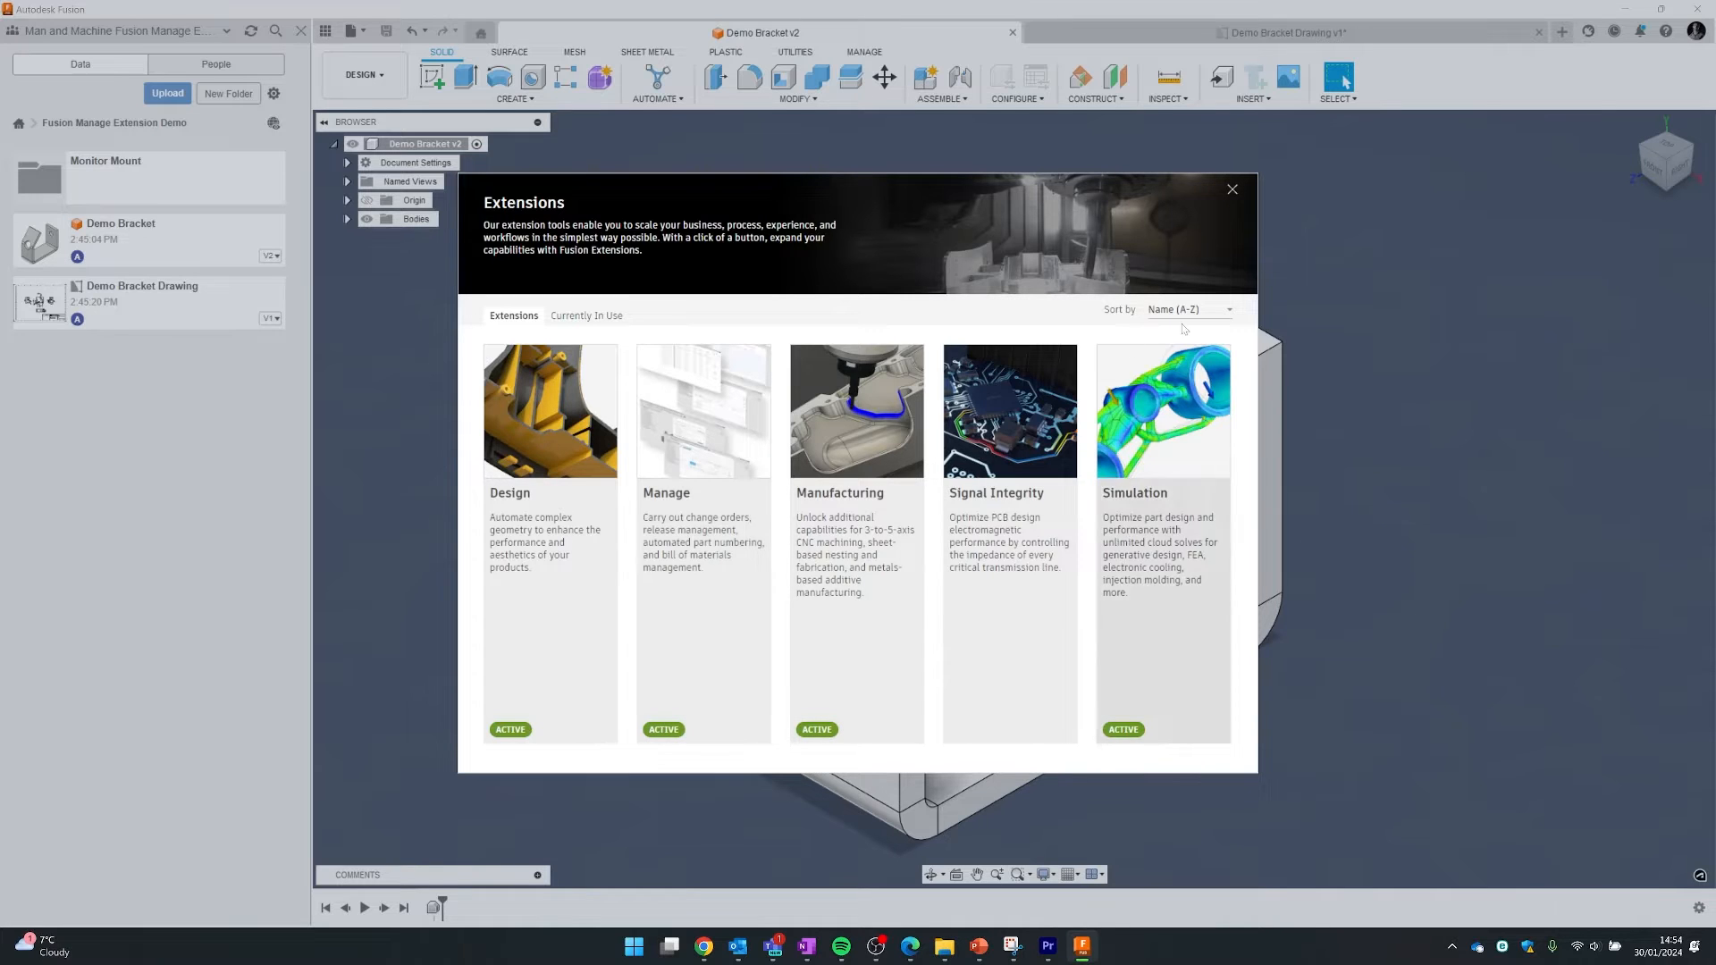
{"action": "left_click", "coordinate": [1233, 190]}
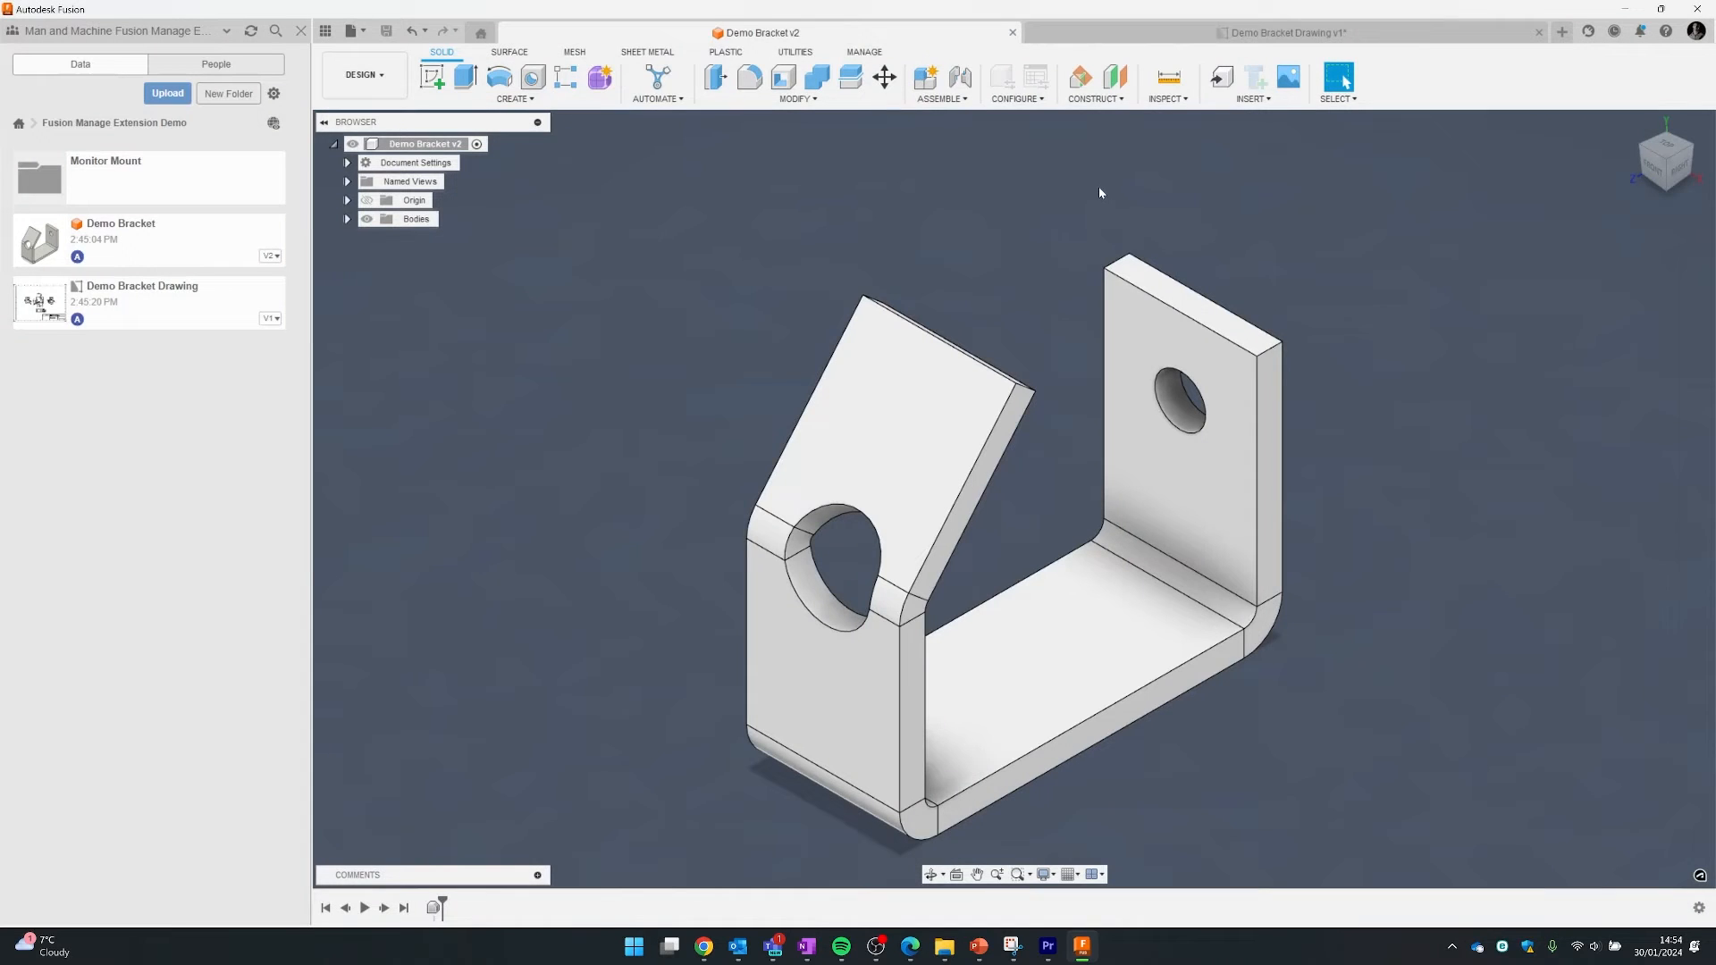
{"action": "left_click", "coordinate": [865, 54]}
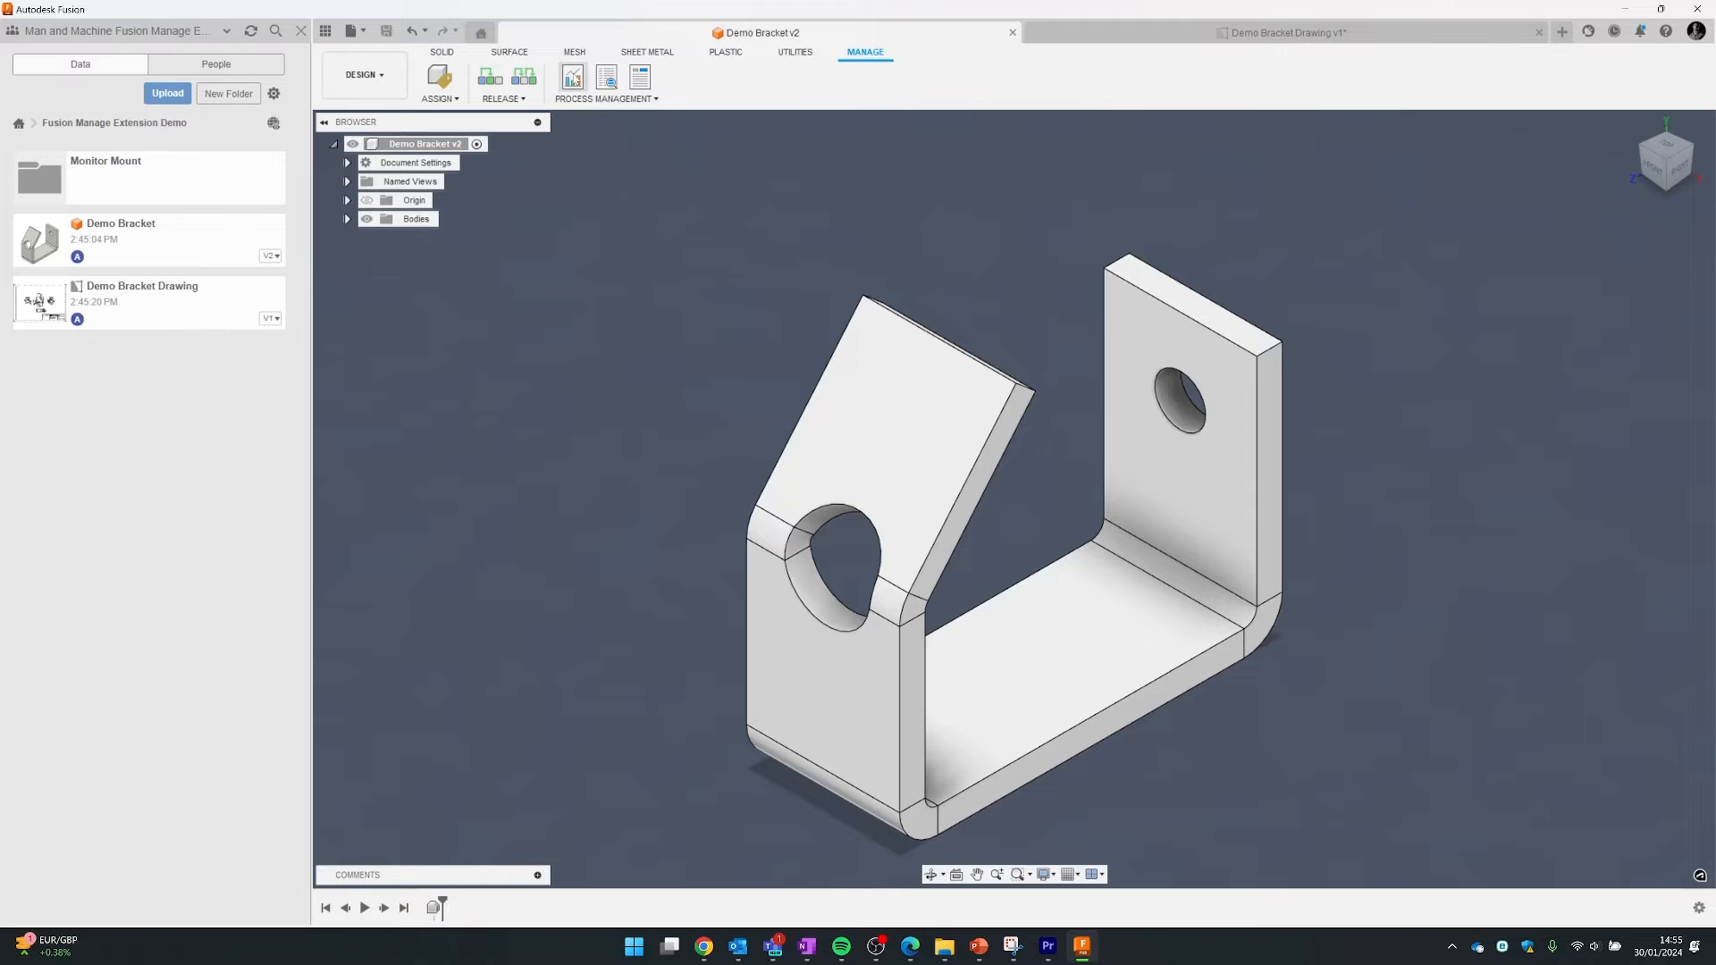
{"action": "left_click", "coordinate": [573, 79]}
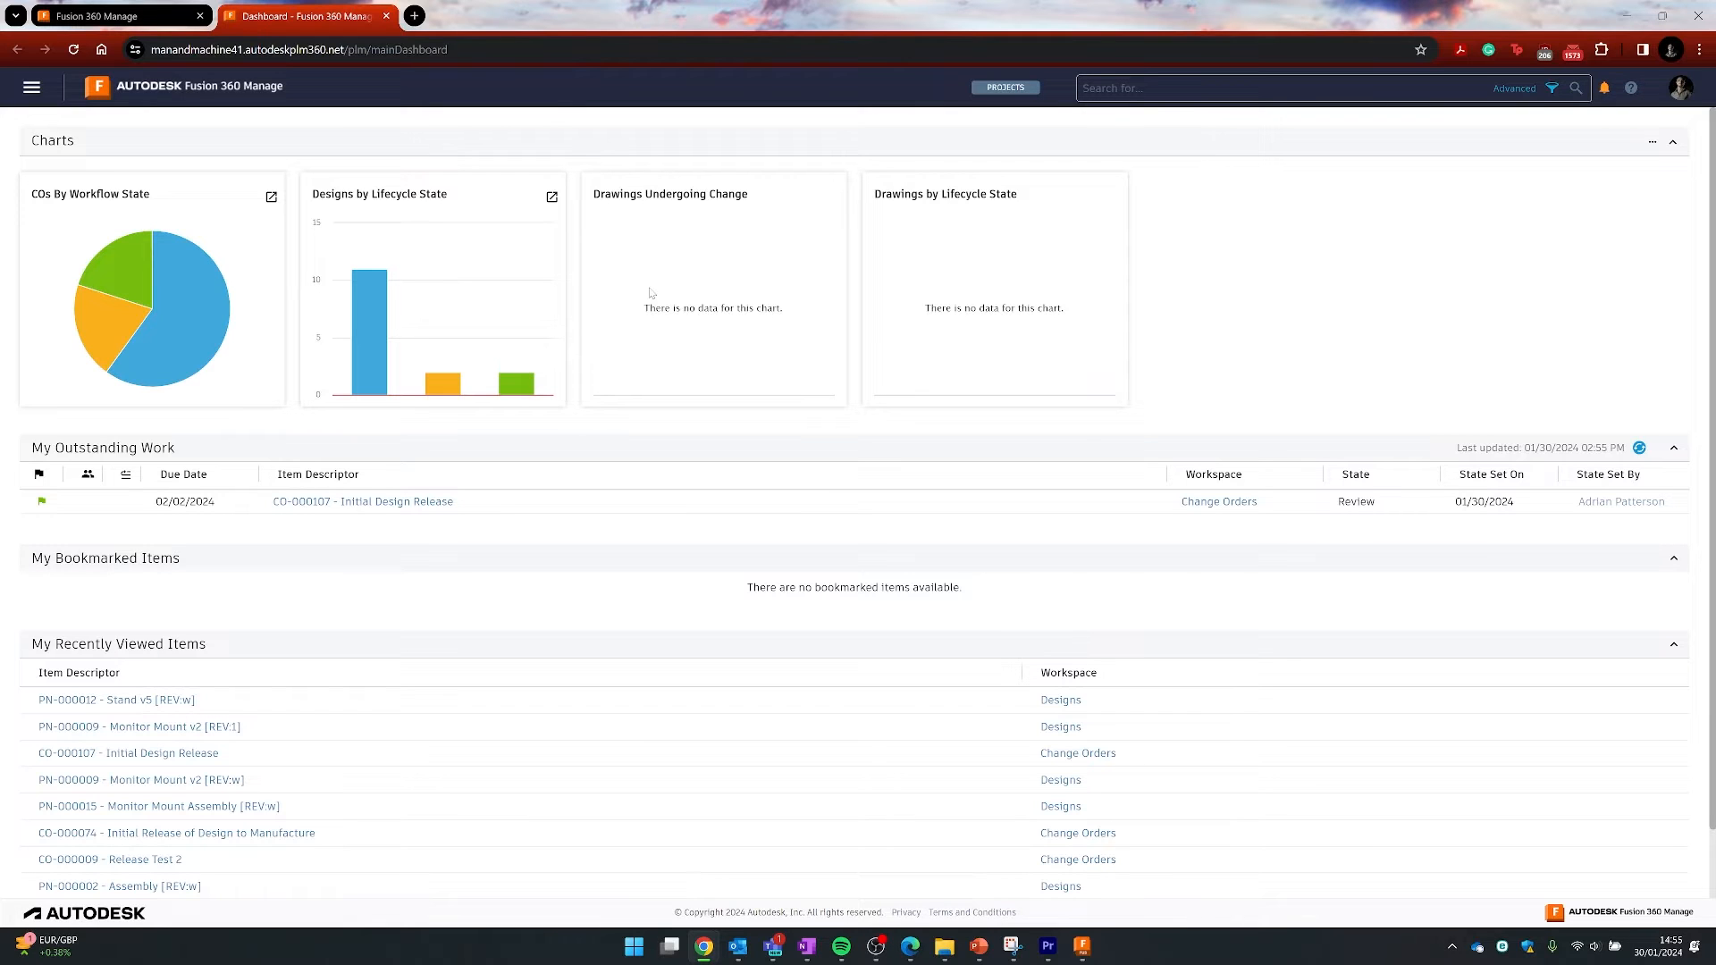
- Open the Designs workspace under Design and Engineering, then bring Fusion back to the front
{"action": "left_click", "coordinate": [31, 87]}
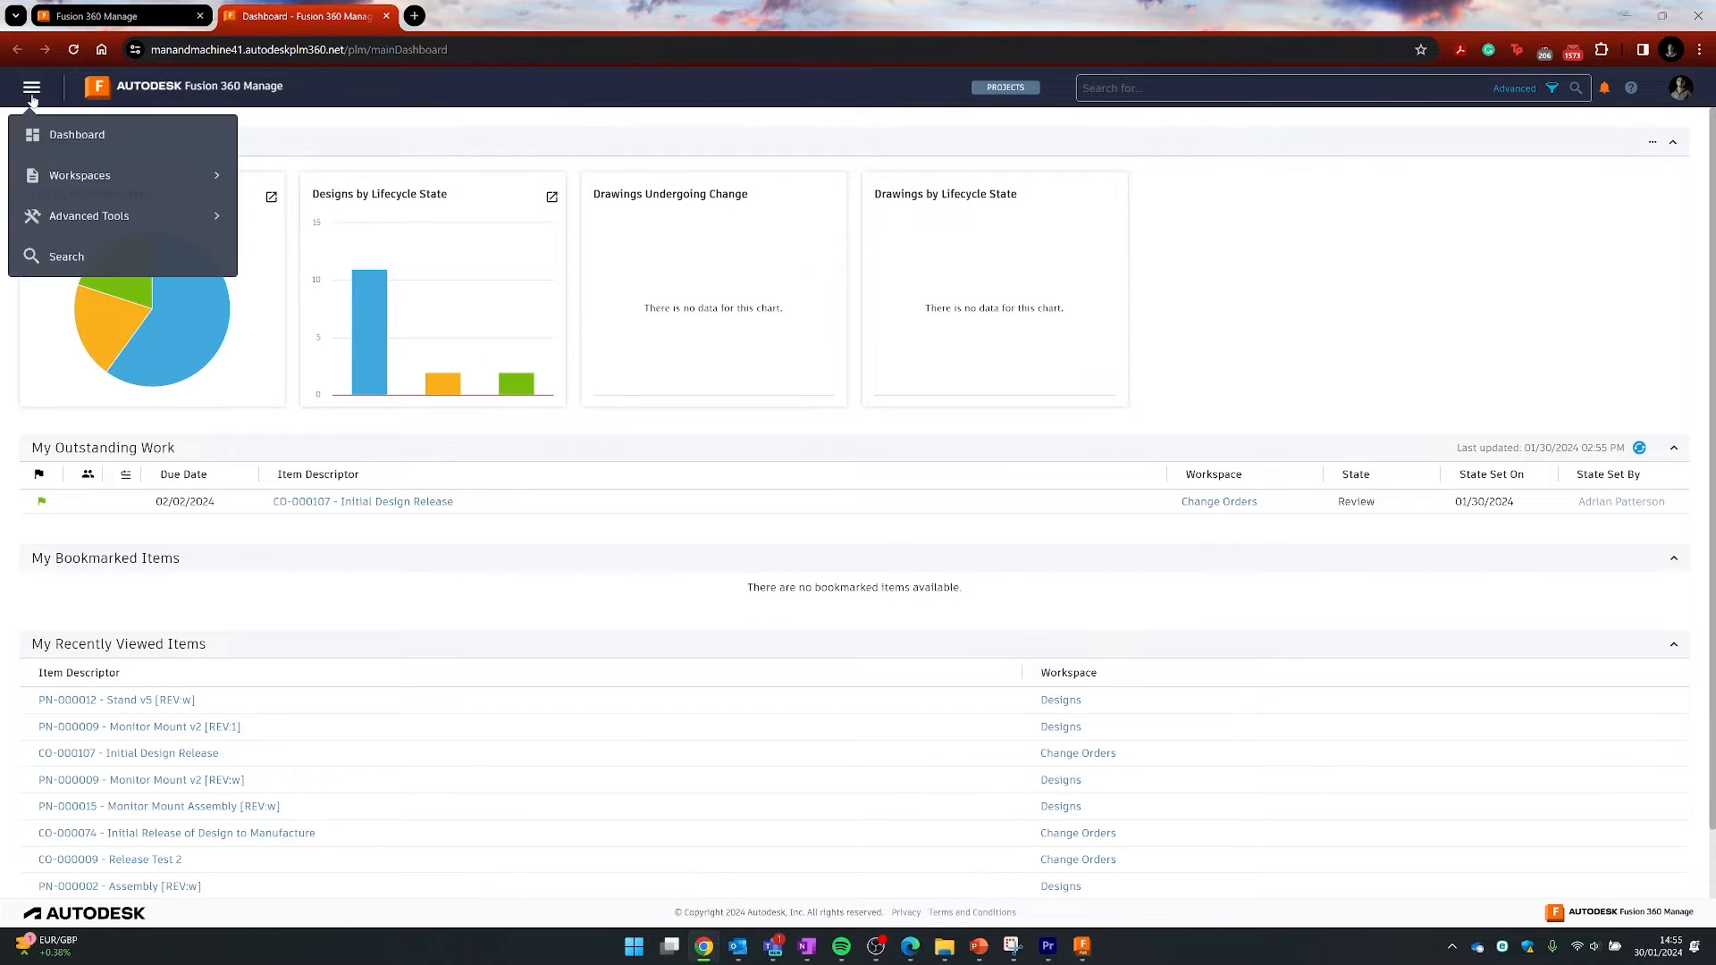
{"action": "left_click", "coordinate": [76, 176]}
{"action": "left_click", "coordinate": [85, 175]}
{"action": "left_click", "coordinate": [63, 193]}
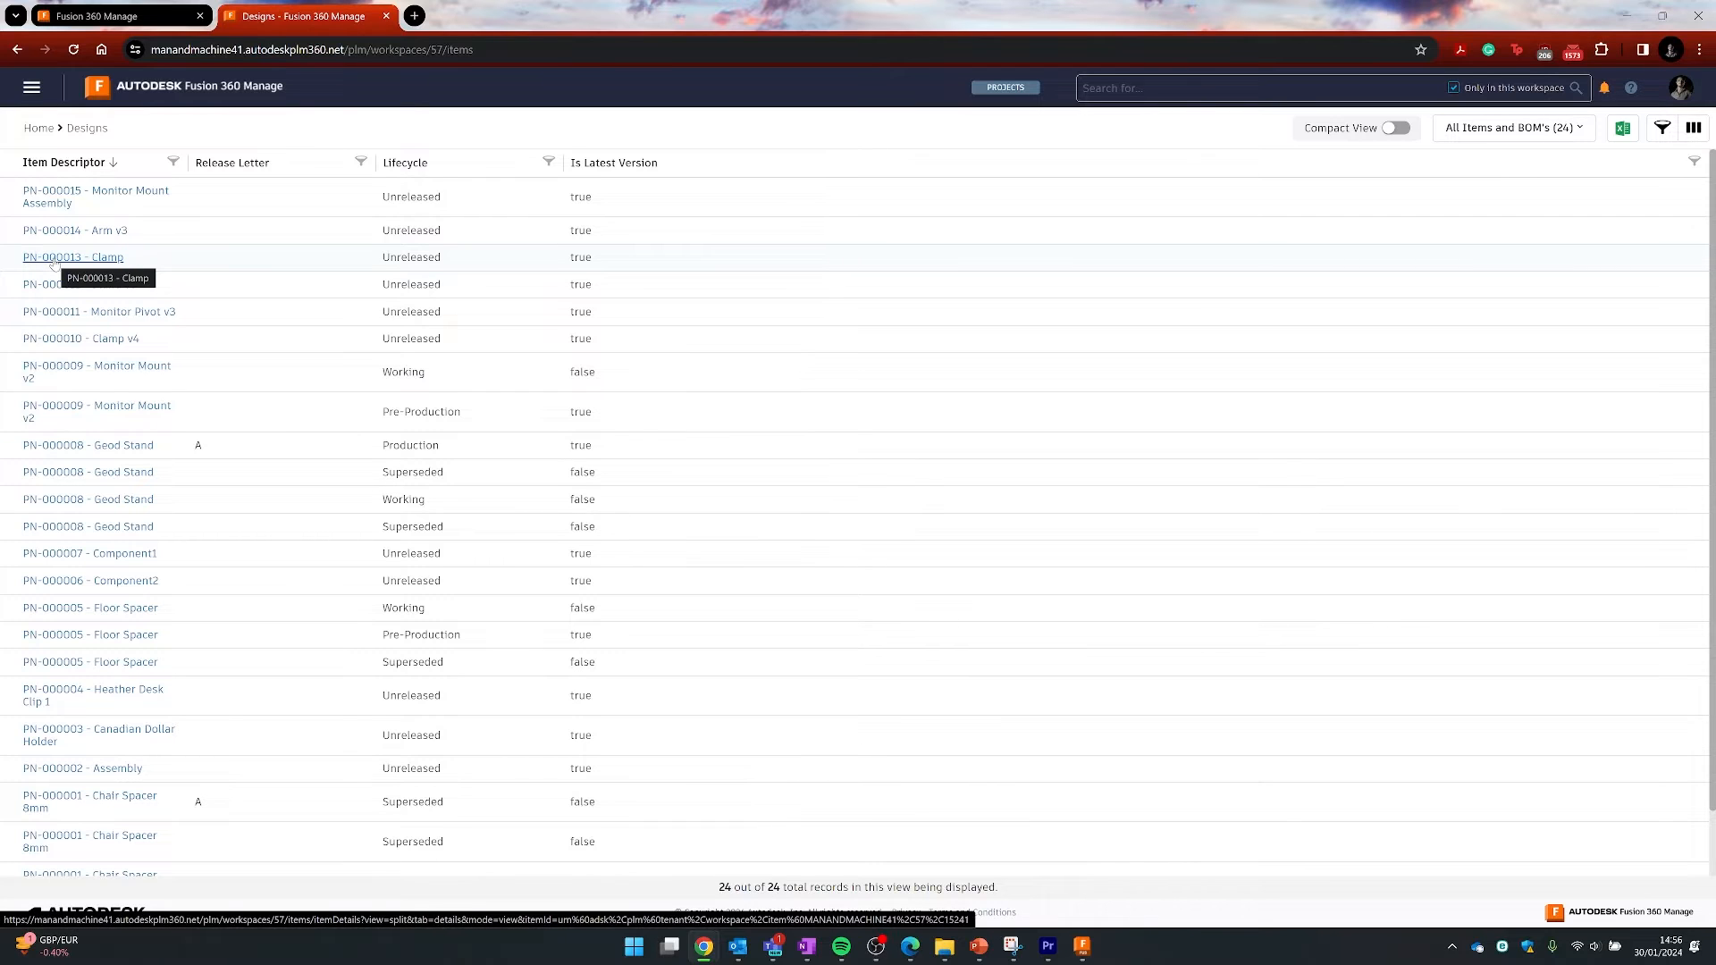
{"action": "left_click", "coordinate": [98, 15]}
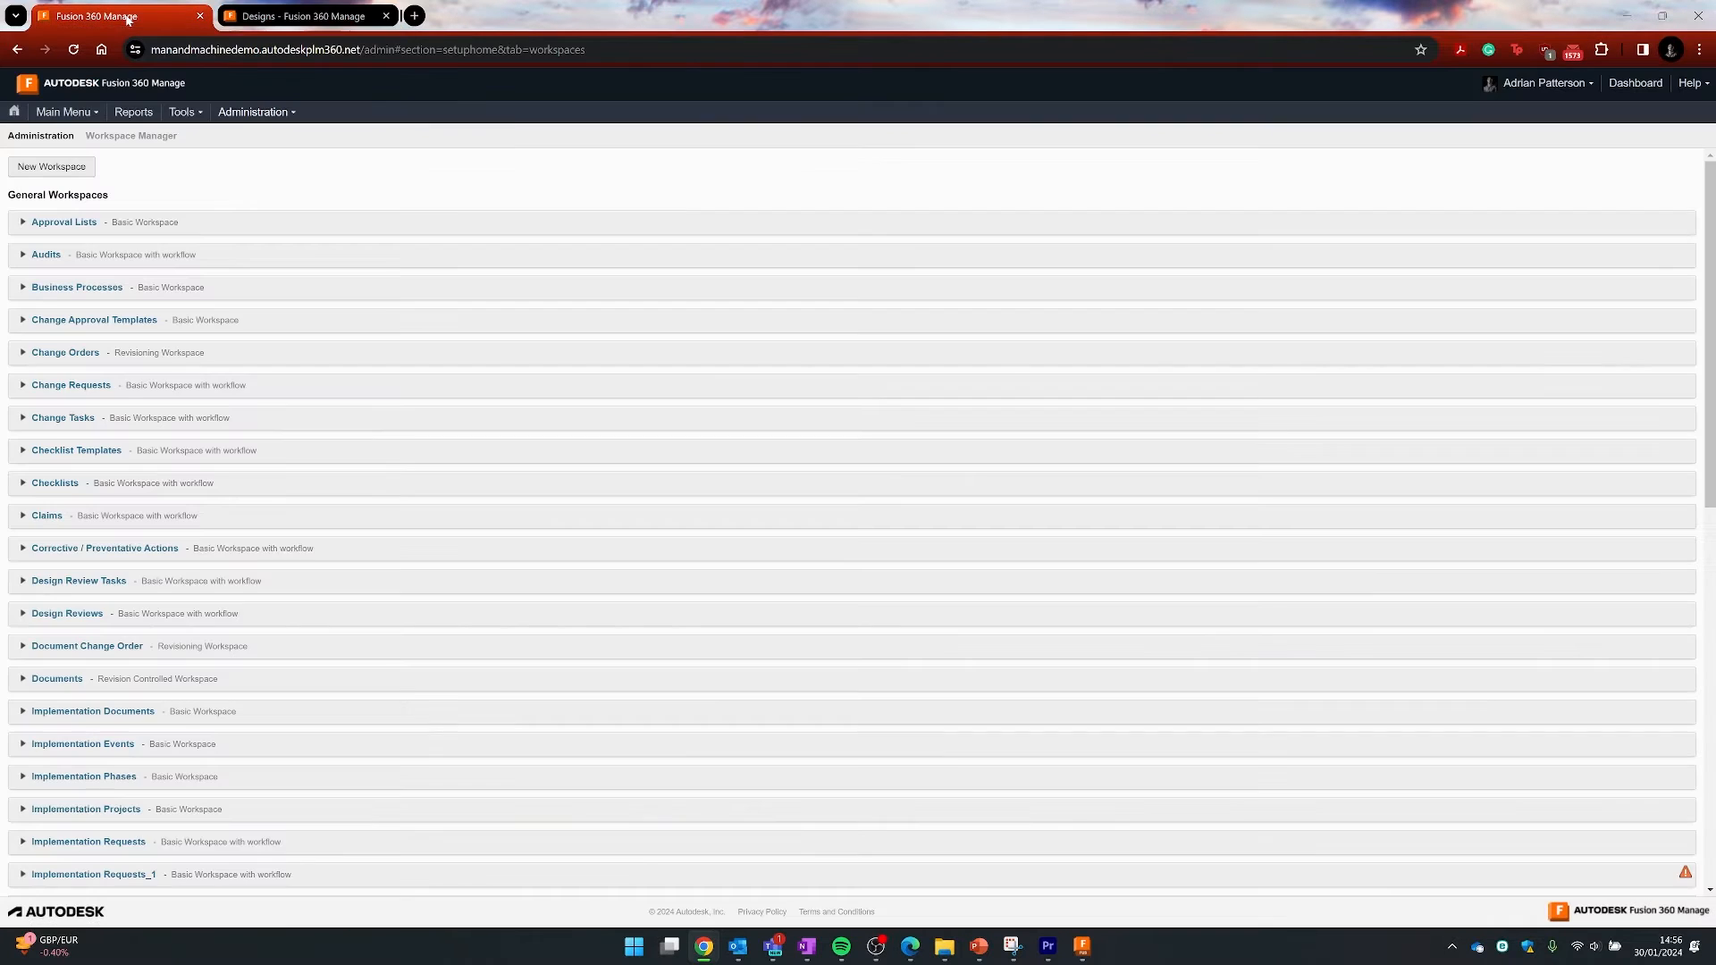
{"action": "left_click", "coordinate": [300, 16]}
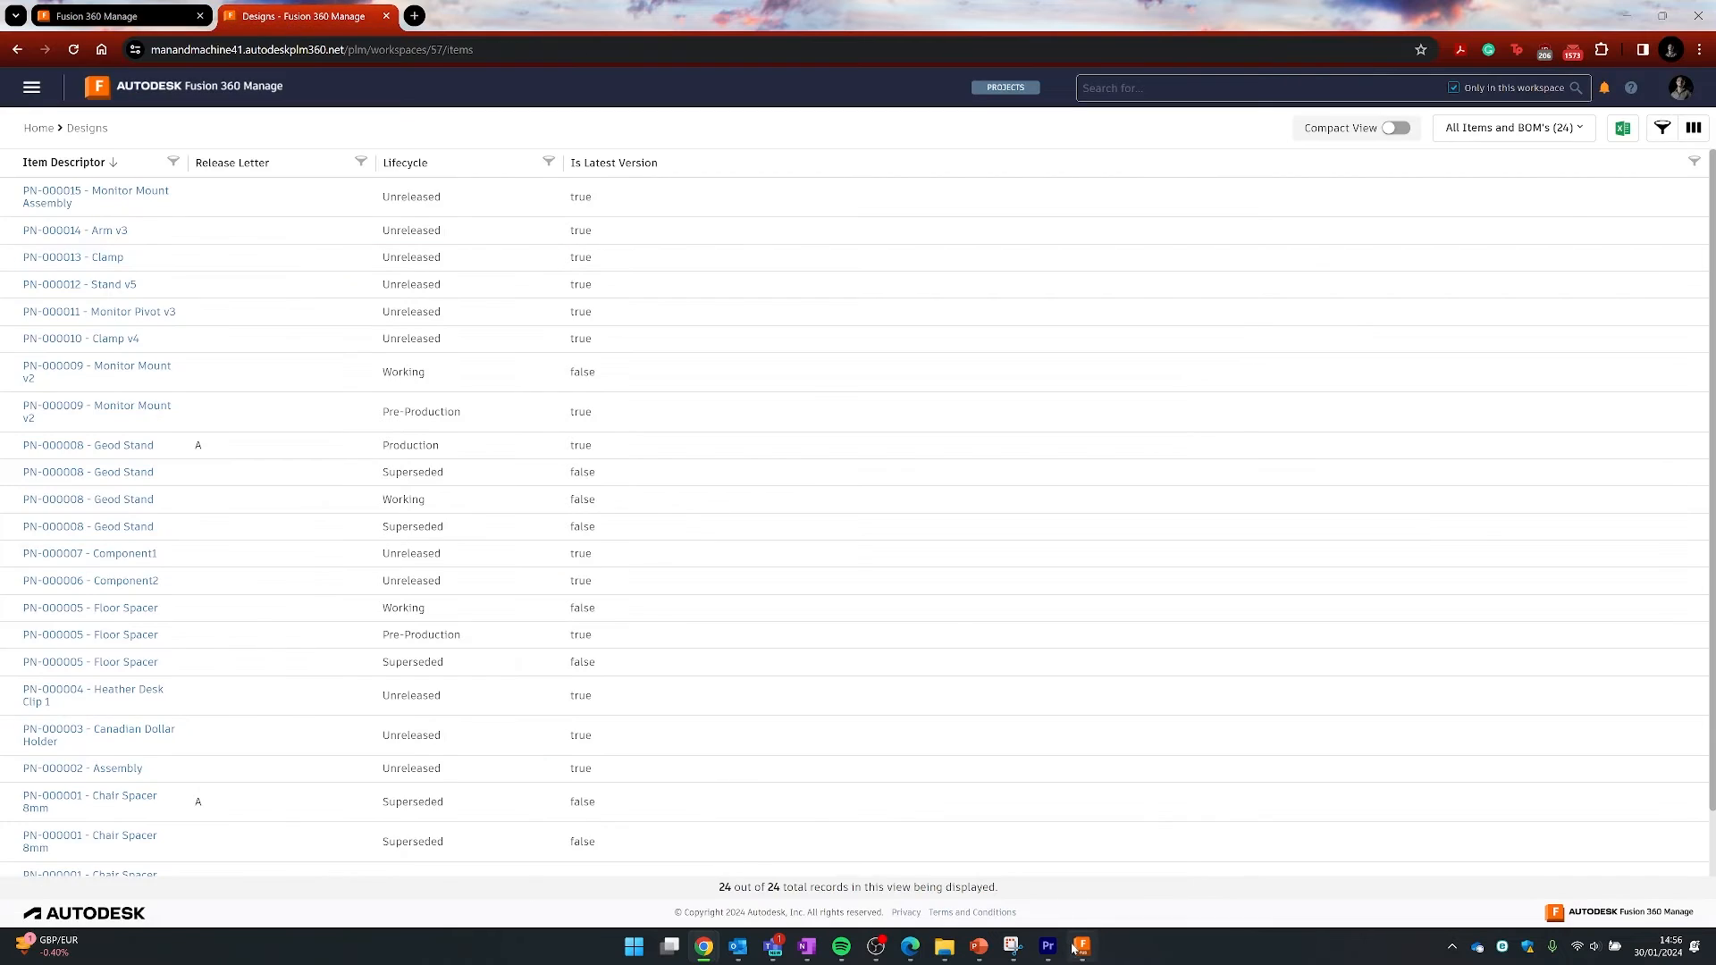
{"action": "left_click", "coordinate": [1081, 946]}
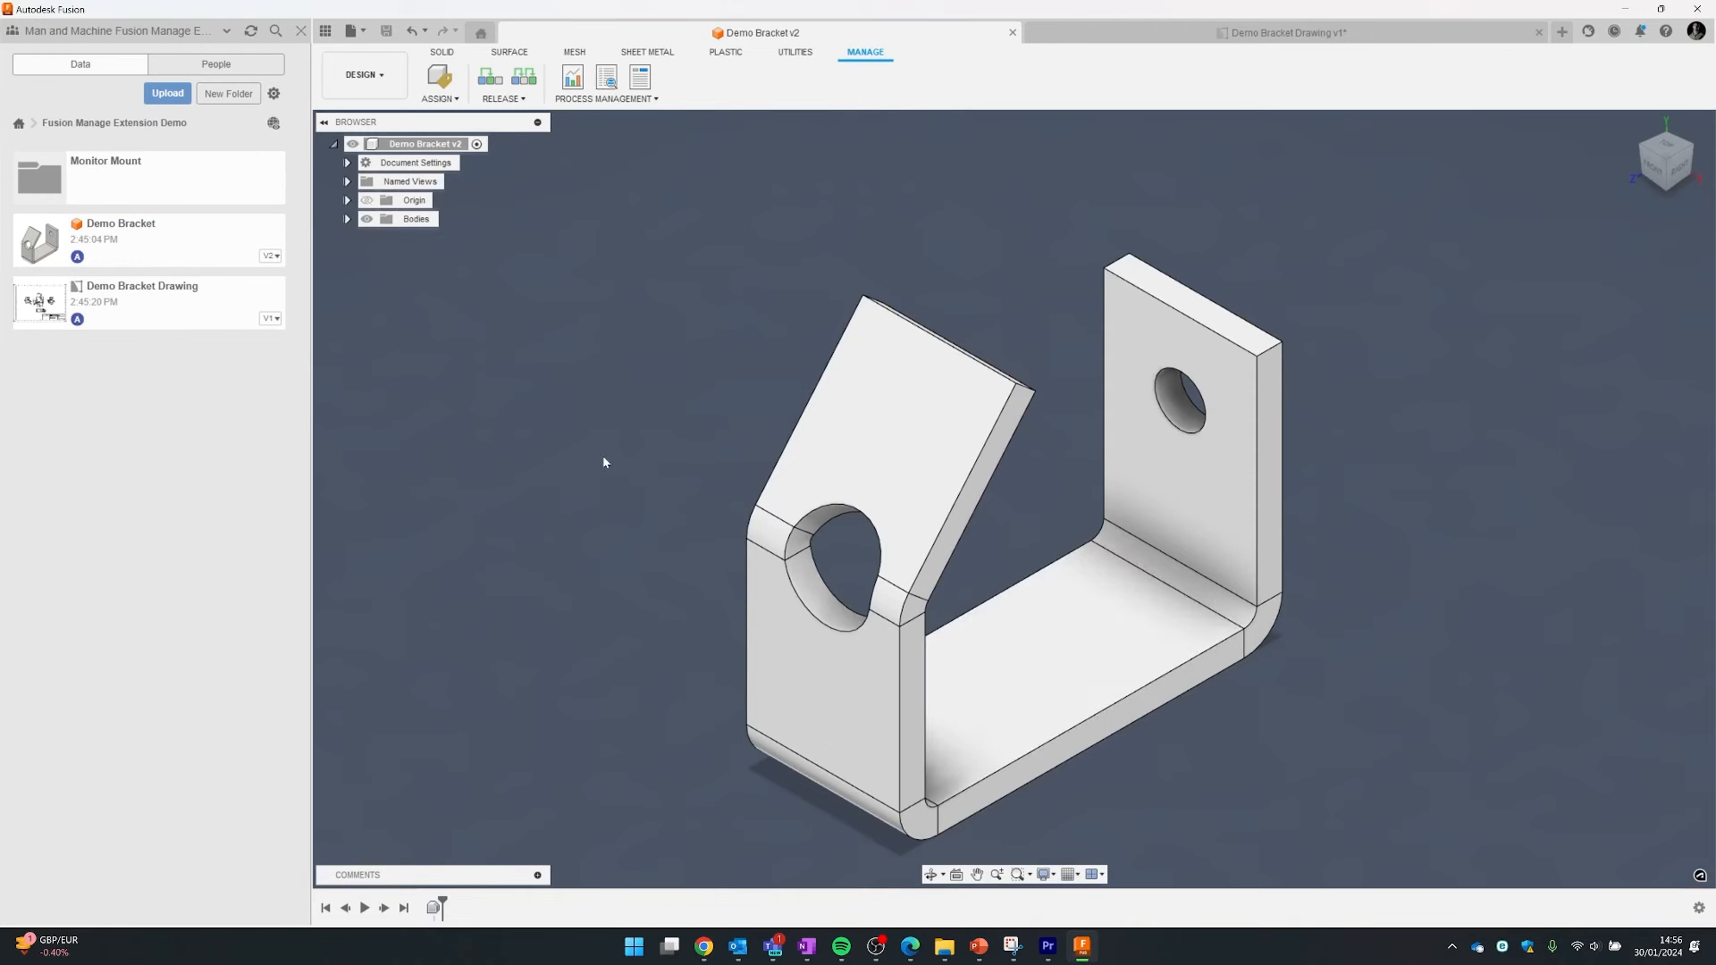
- Assign item number PN-000016 to the Demo Bracket and open its item record
{"action": "left_click", "coordinate": [439, 78]}
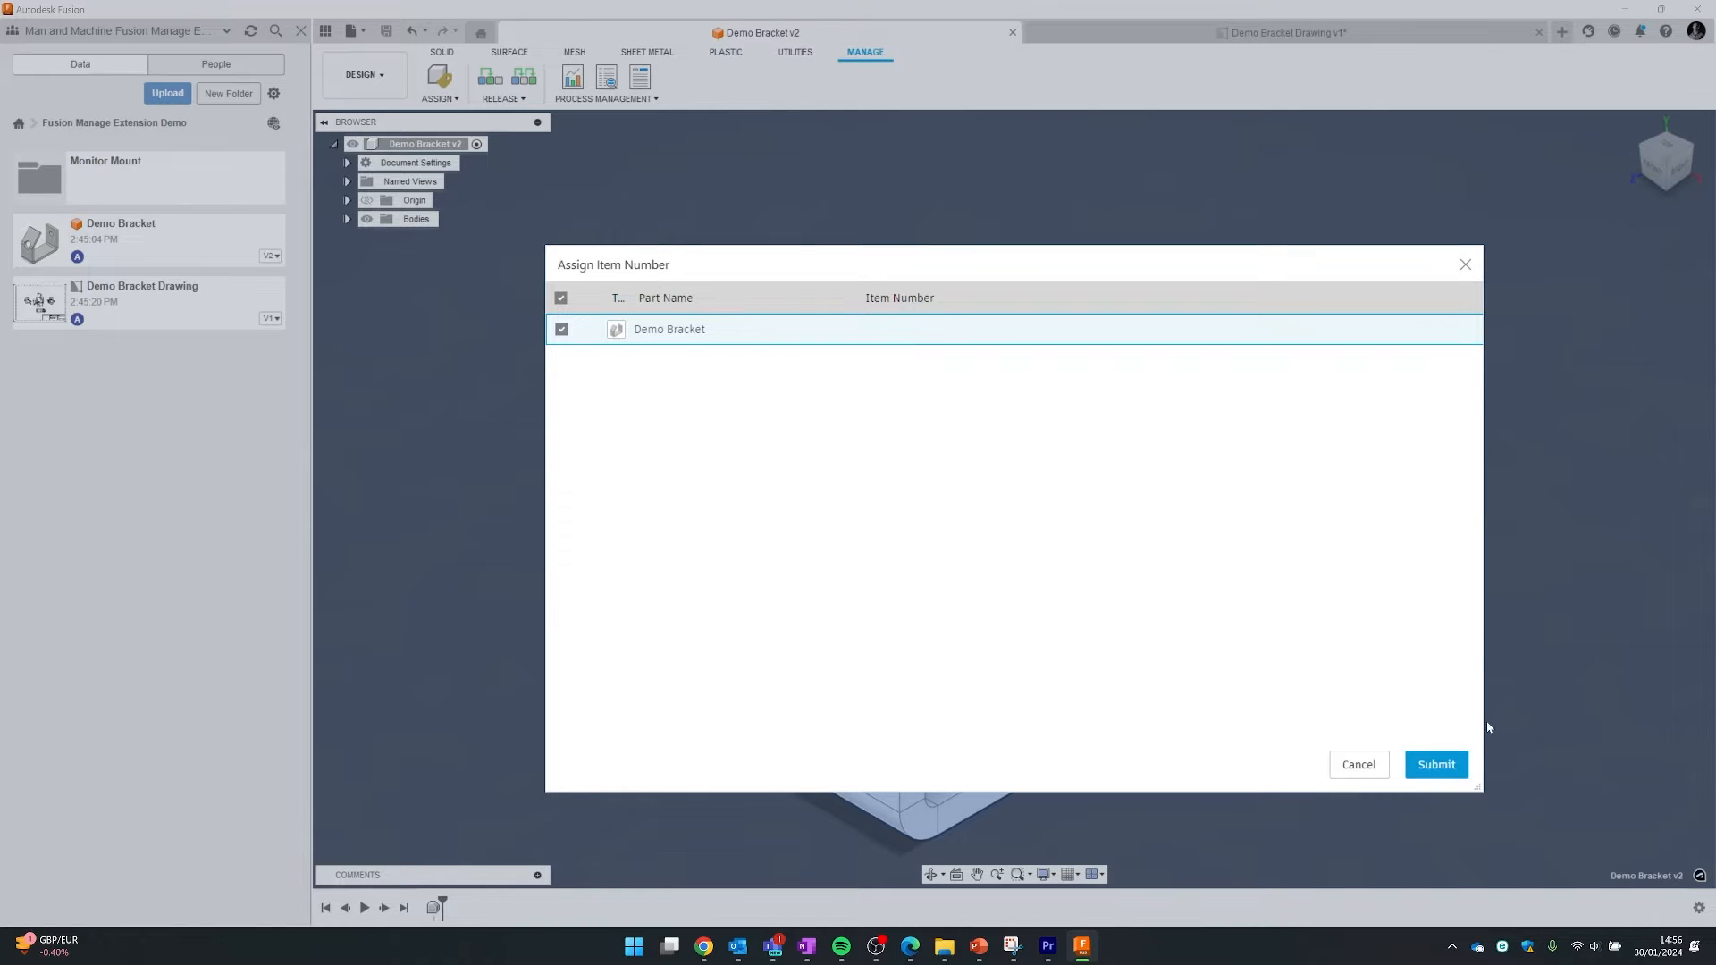
{"action": "left_click", "coordinate": [1455, 761]}
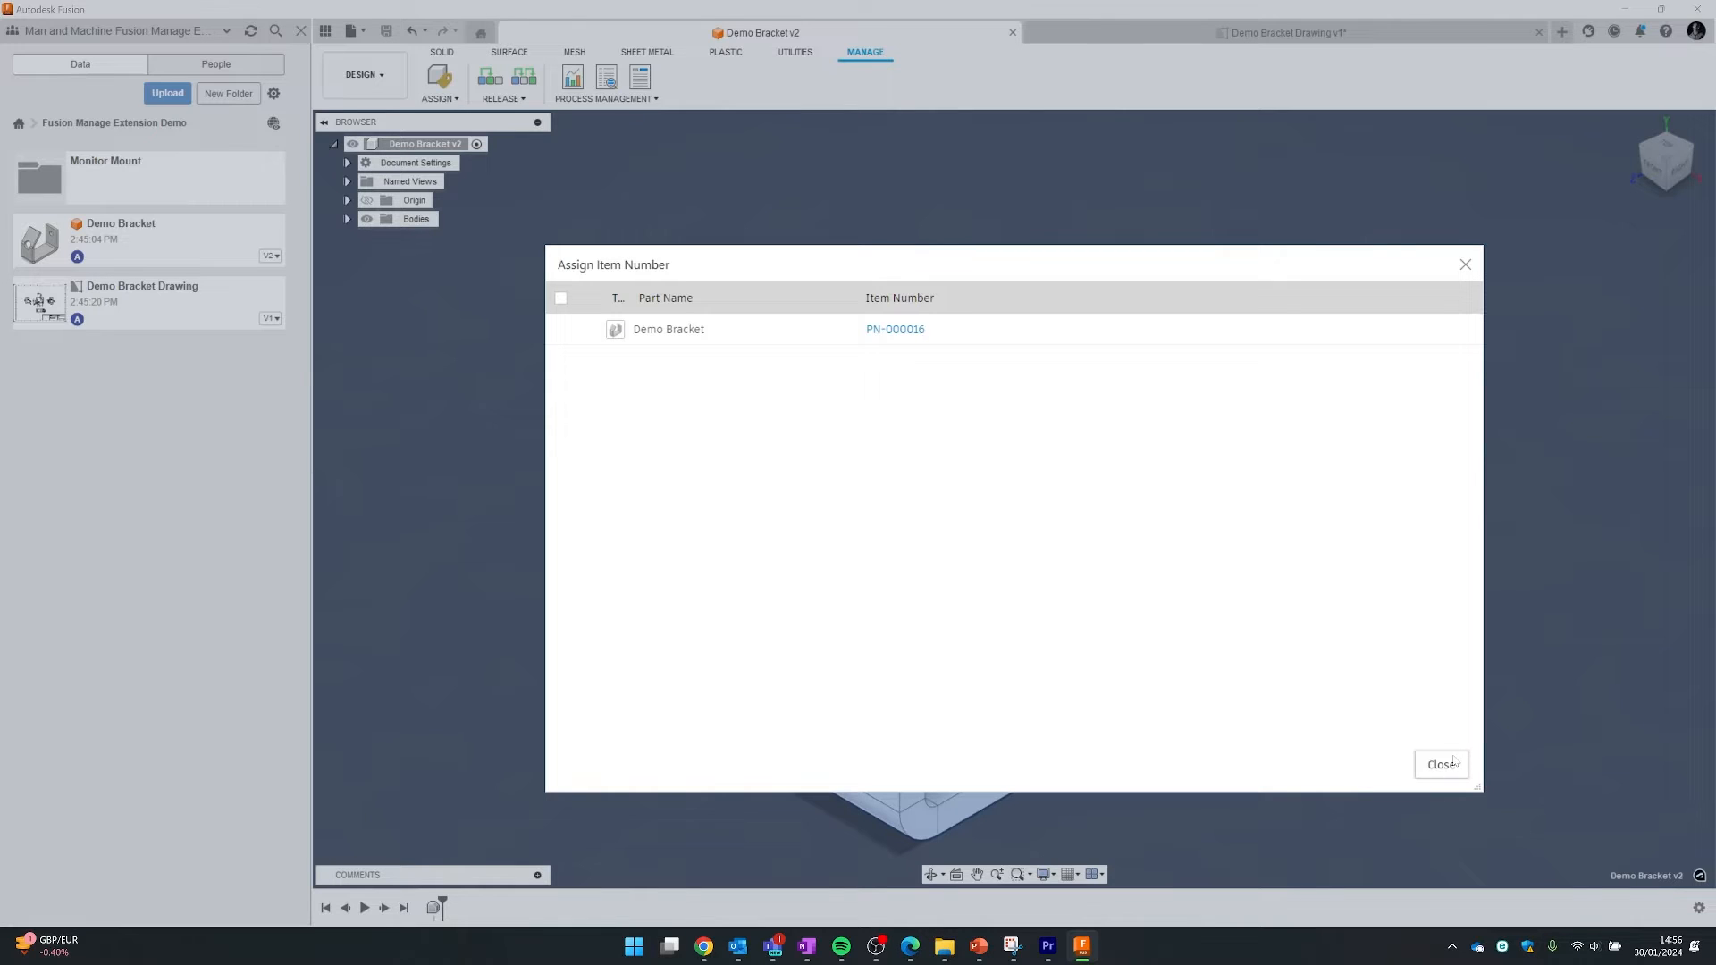
{"action": "left_click", "coordinate": [1454, 762]}
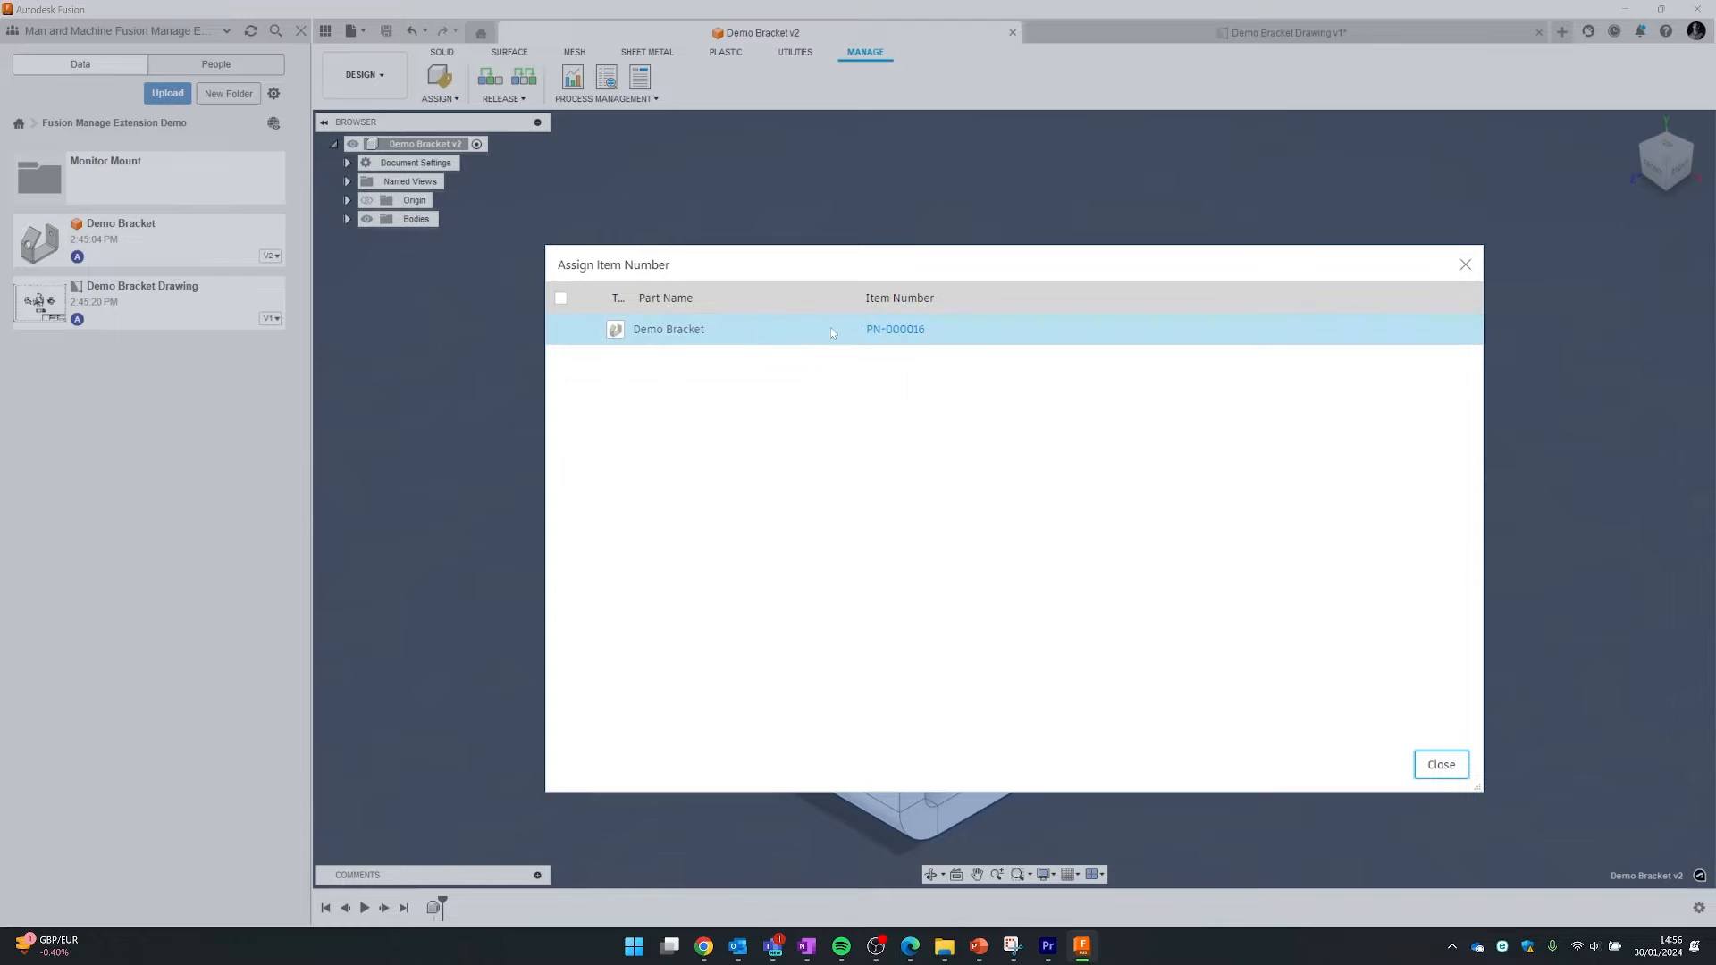
{"action": "left_click", "coordinate": [889, 330]}
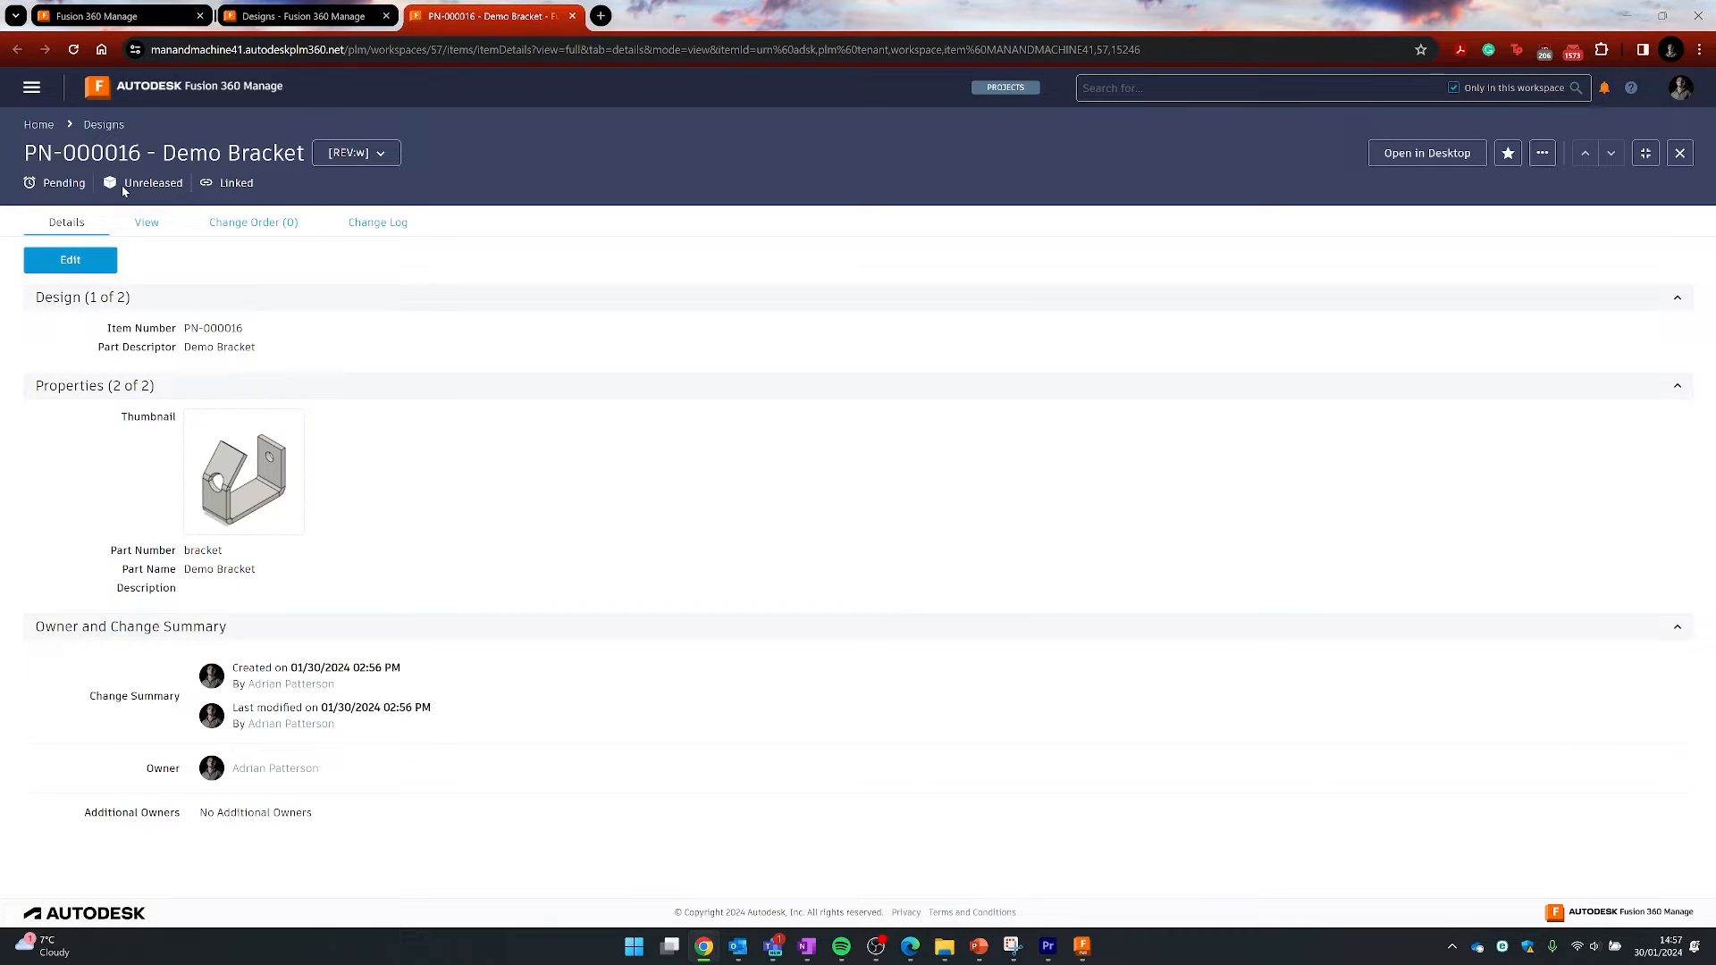
- Check the PN-000016 revision list, Change Log and Change Order (0) tabs, then go to View
{"action": "left_click", "coordinate": [365, 154]}
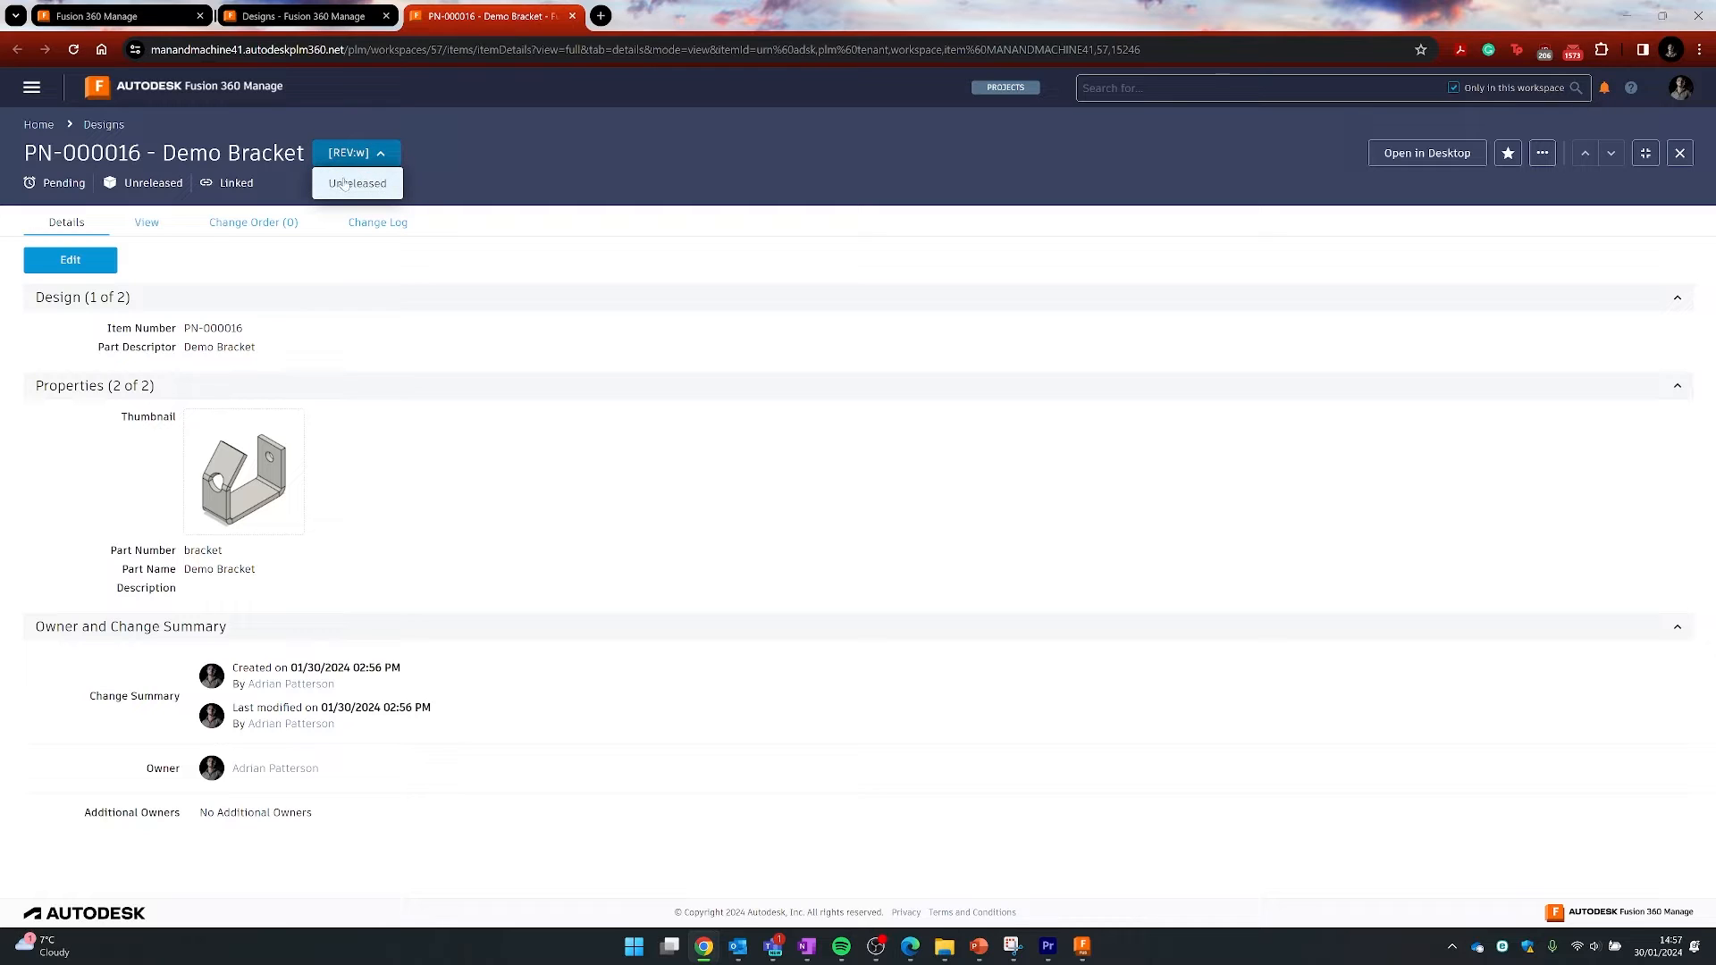
{"action": "left_click", "coordinate": [479, 157]}
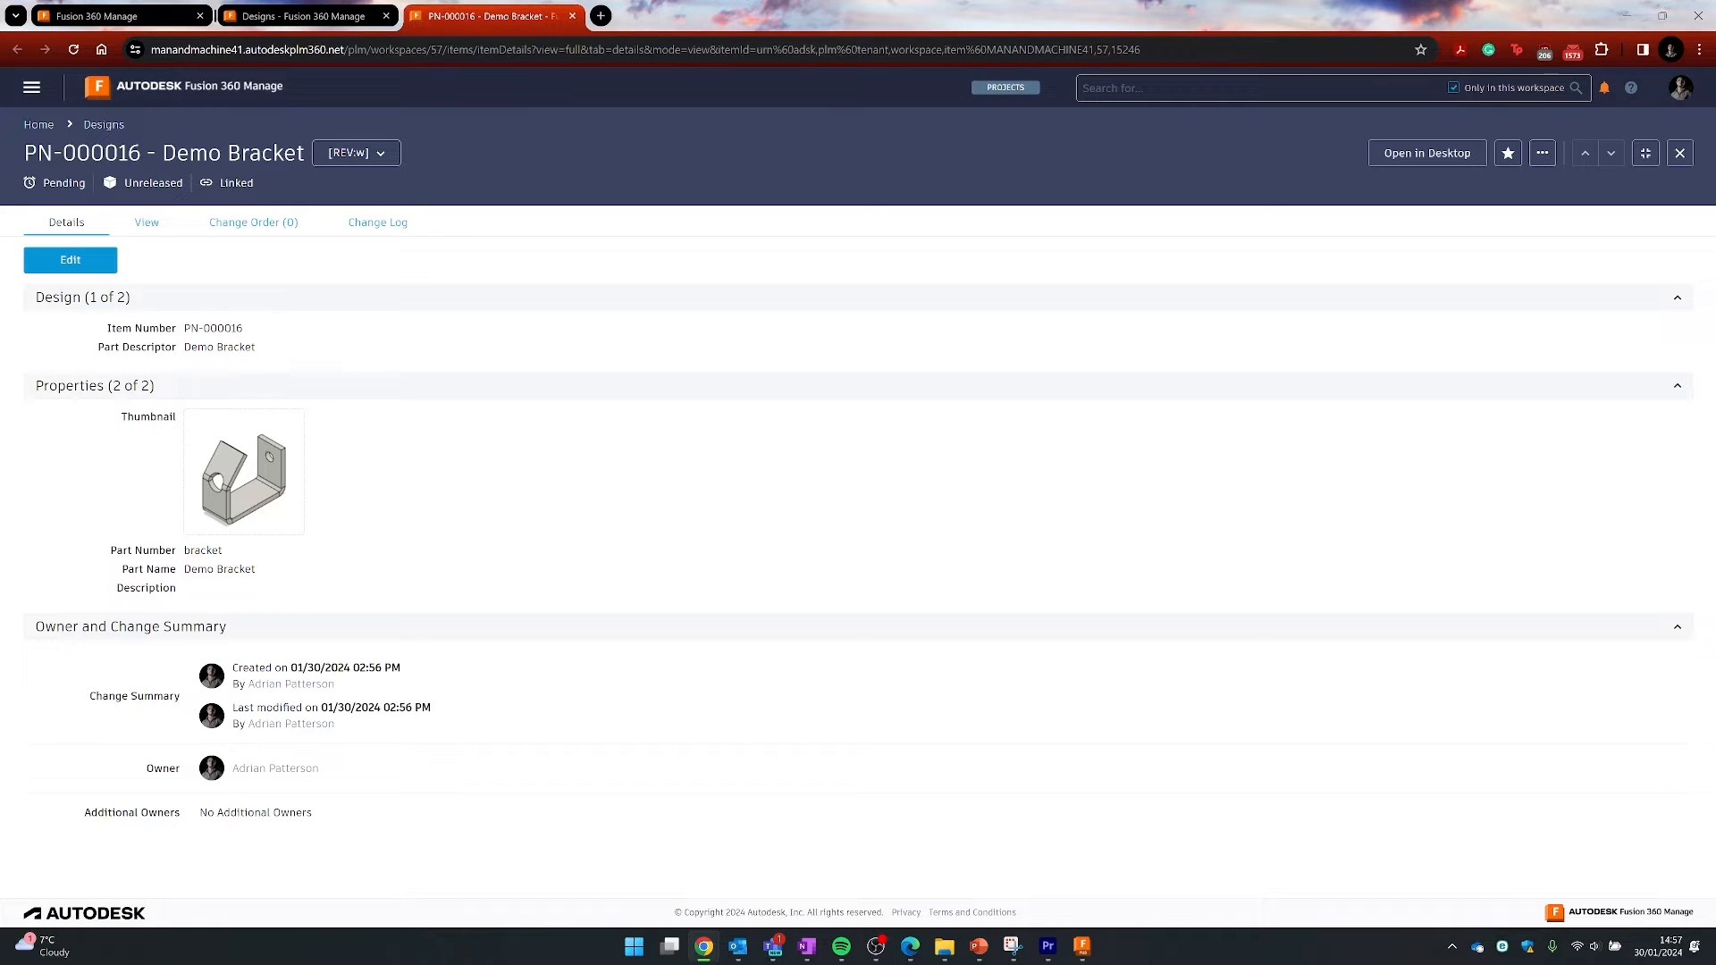
{"action": "left_click", "coordinate": [401, 225]}
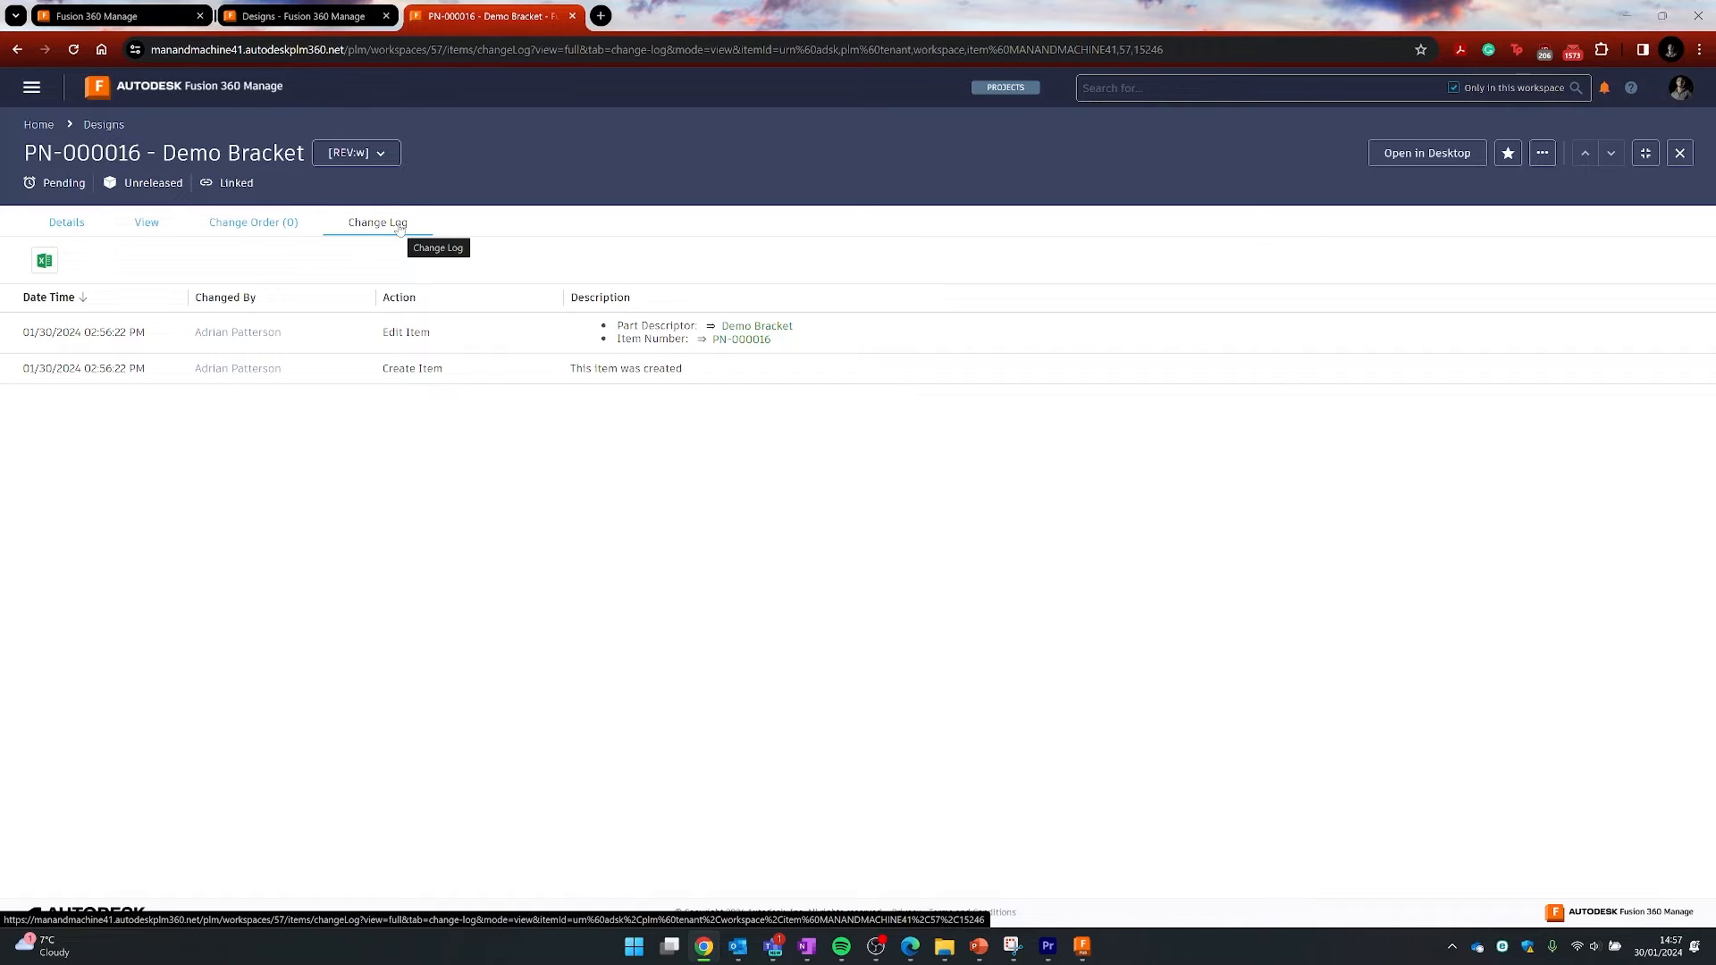
{"action": "left_click", "coordinate": [257, 227]}
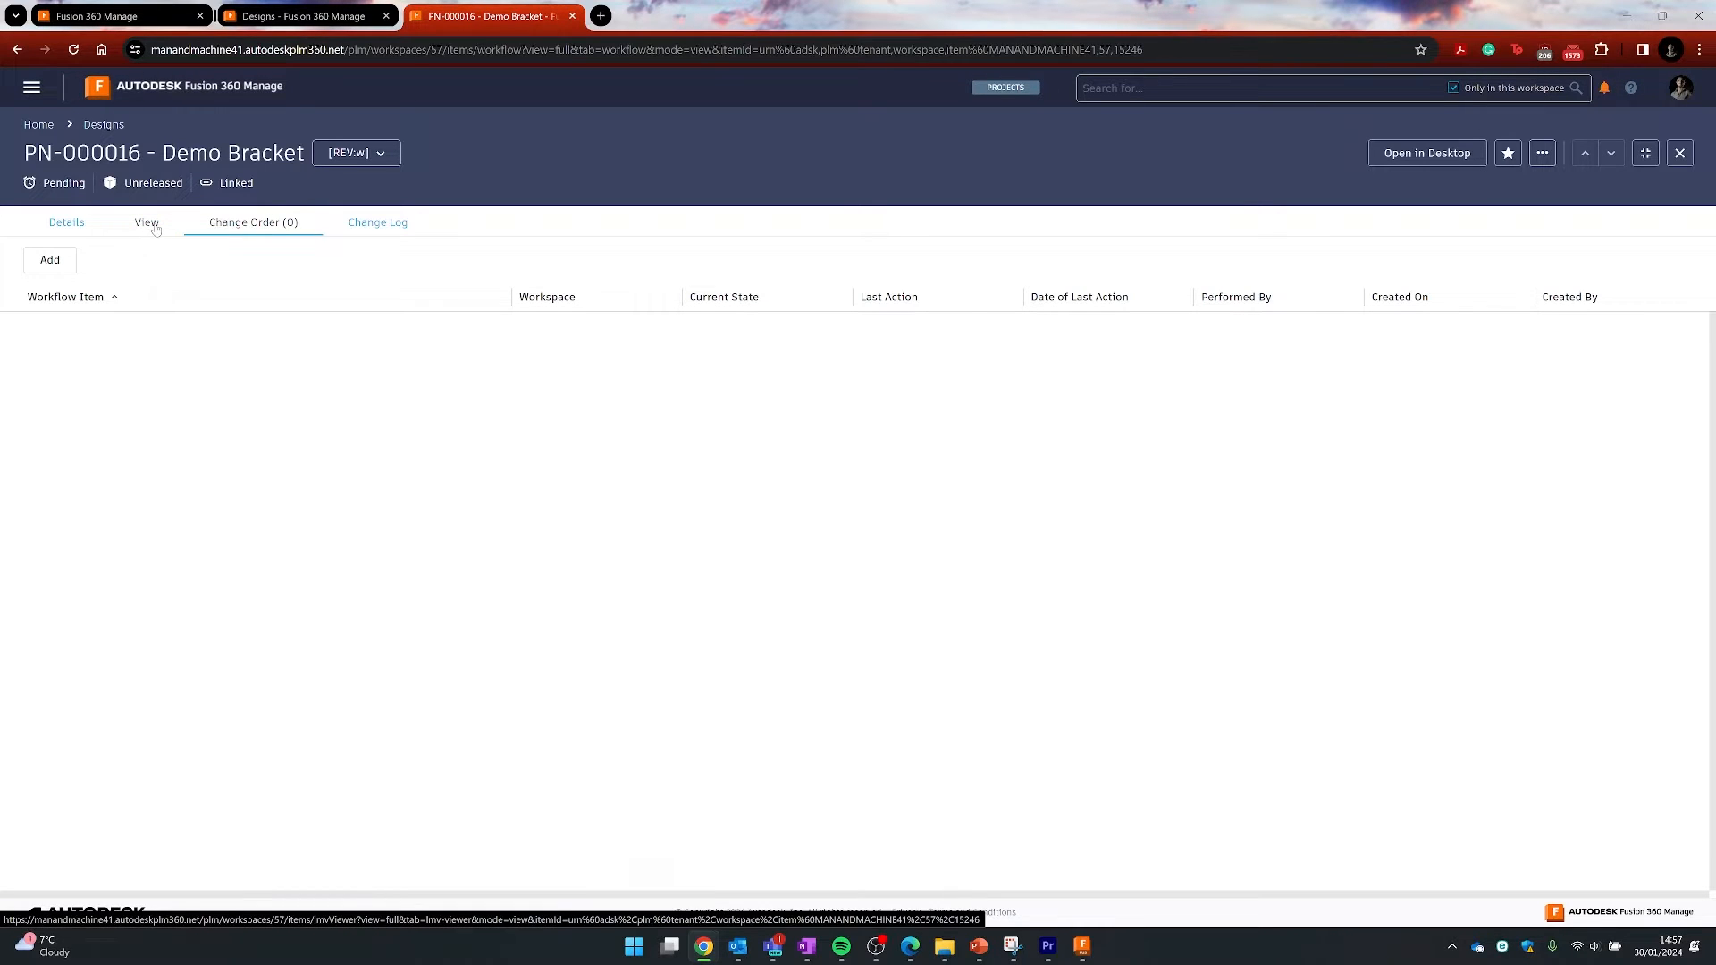
{"action": "left_click", "coordinate": [152, 225]}
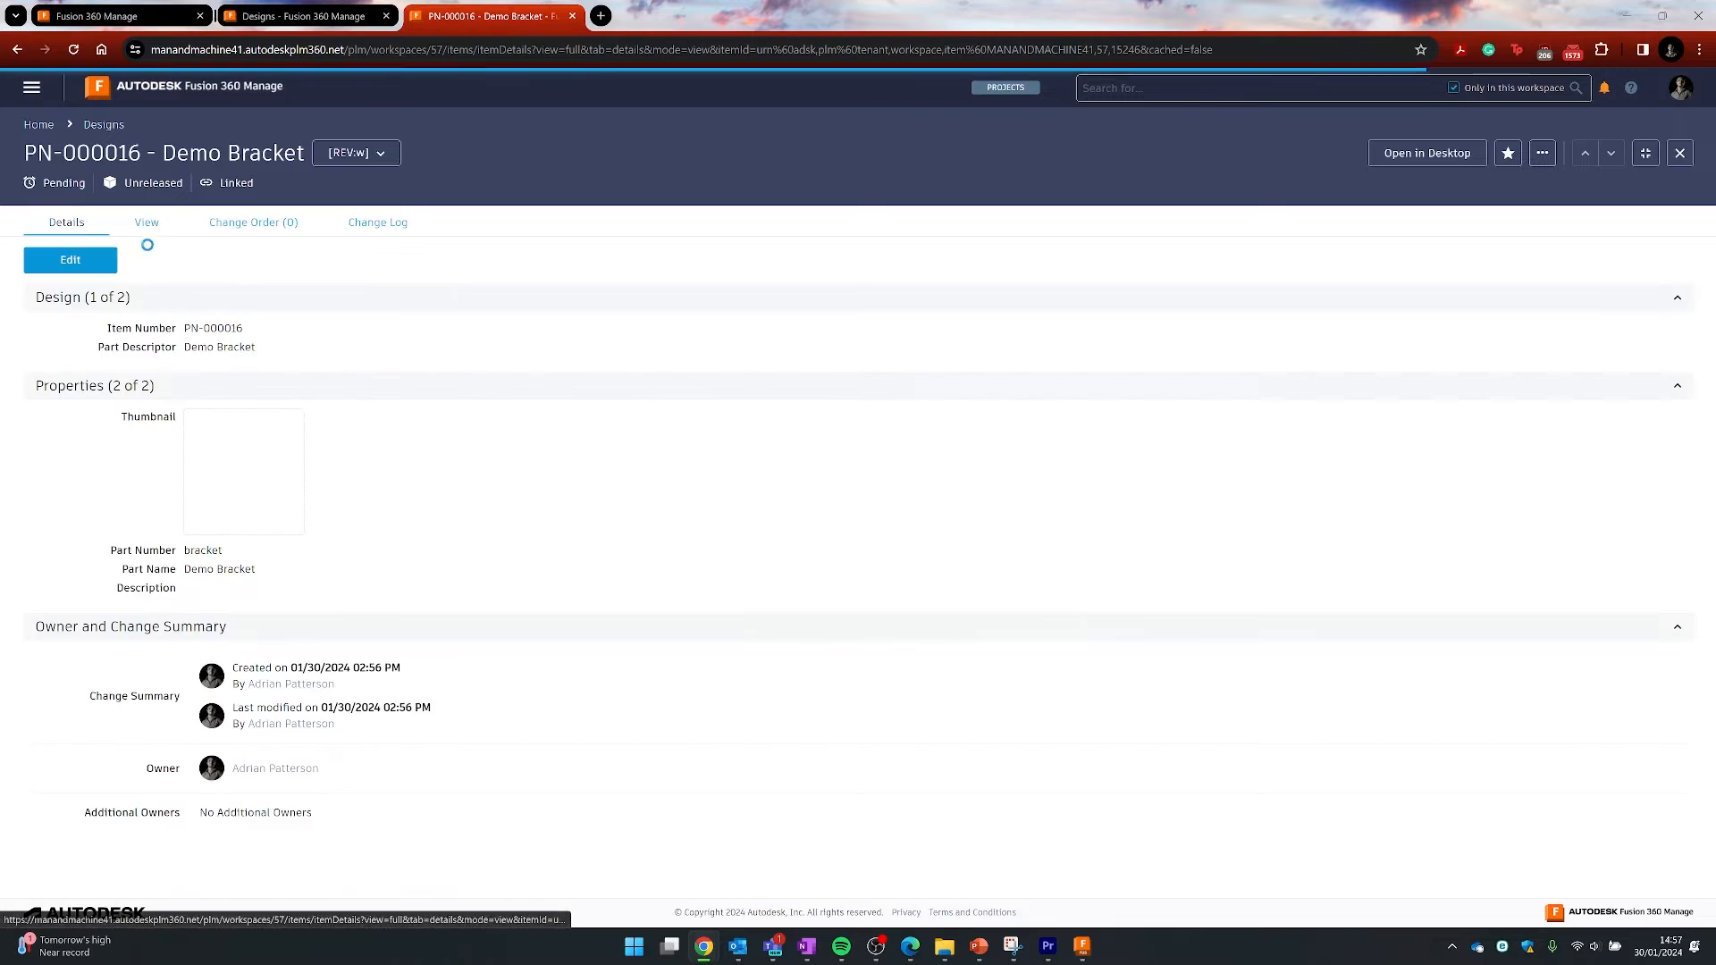
- Load and orbit the Demo Bracket's 3D model in the View tab, then return to Fusion
{"action": "left_click", "coordinate": [146, 225]}
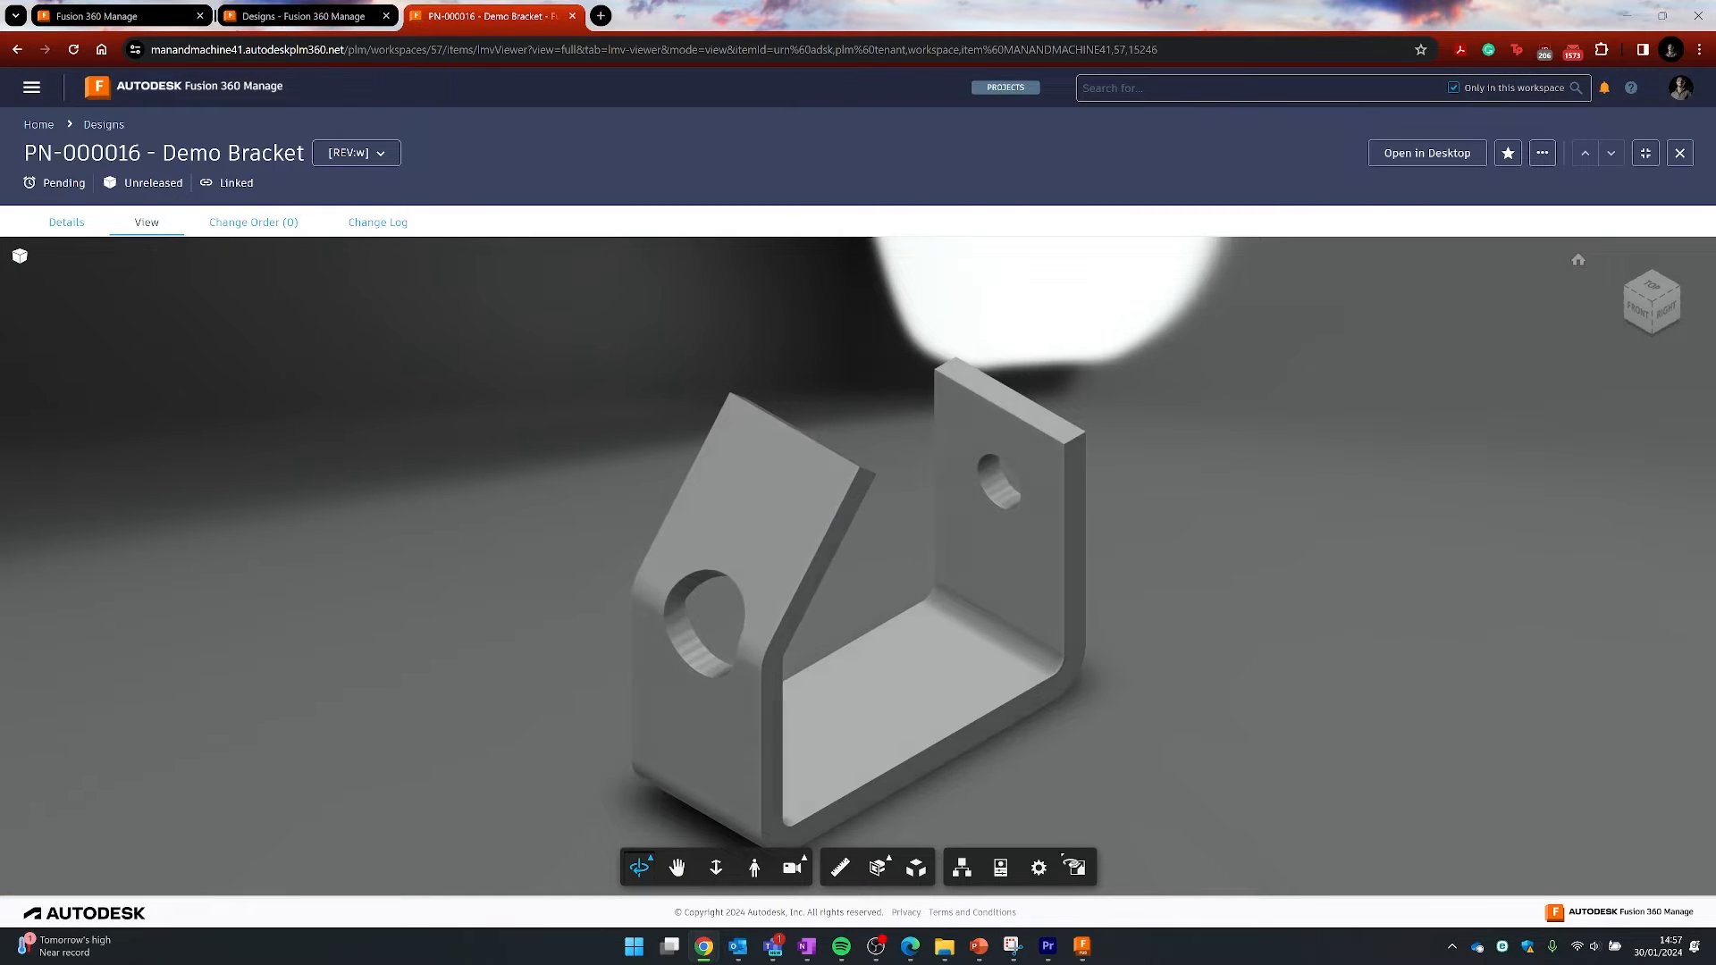
{"action": "left_click_drag", "start_coordinate": [1177, 705], "coordinate": [1168, 751]}
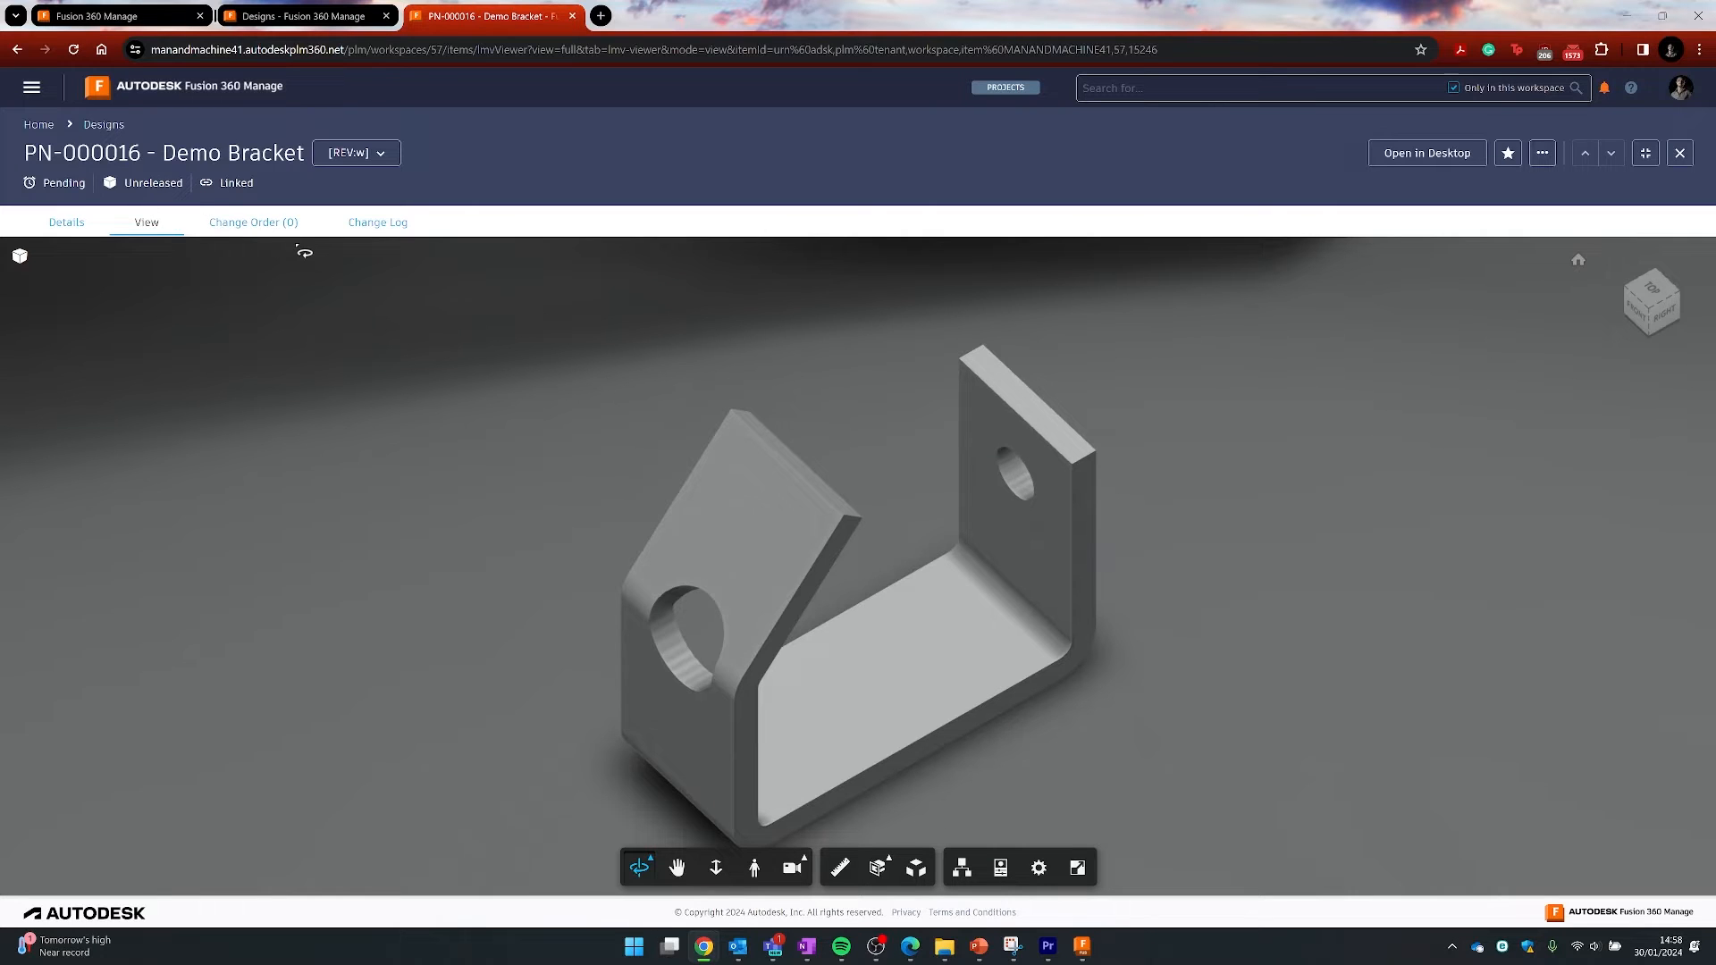
{"action": "left_click", "coordinate": [1084, 945]}
- Quick-release the Demo Bracket to Pre-Production at revision 1
{"action": "left_click", "coordinate": [1441, 765]}
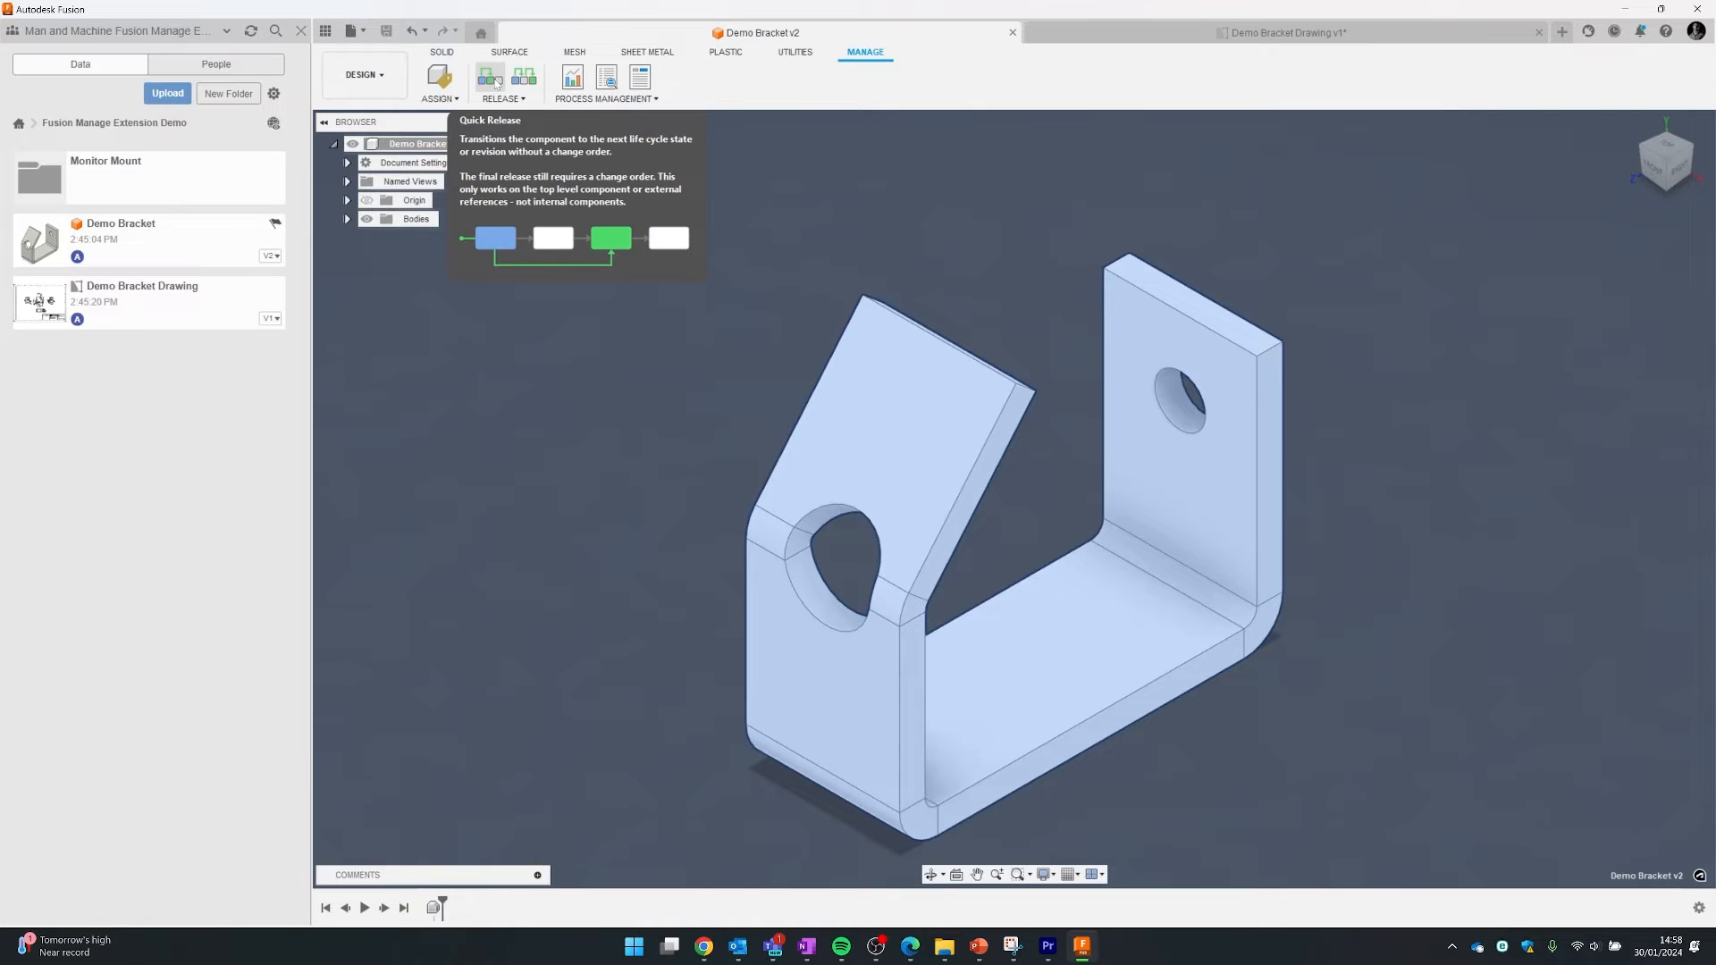
{"action": "left_click", "coordinate": [496, 80]}
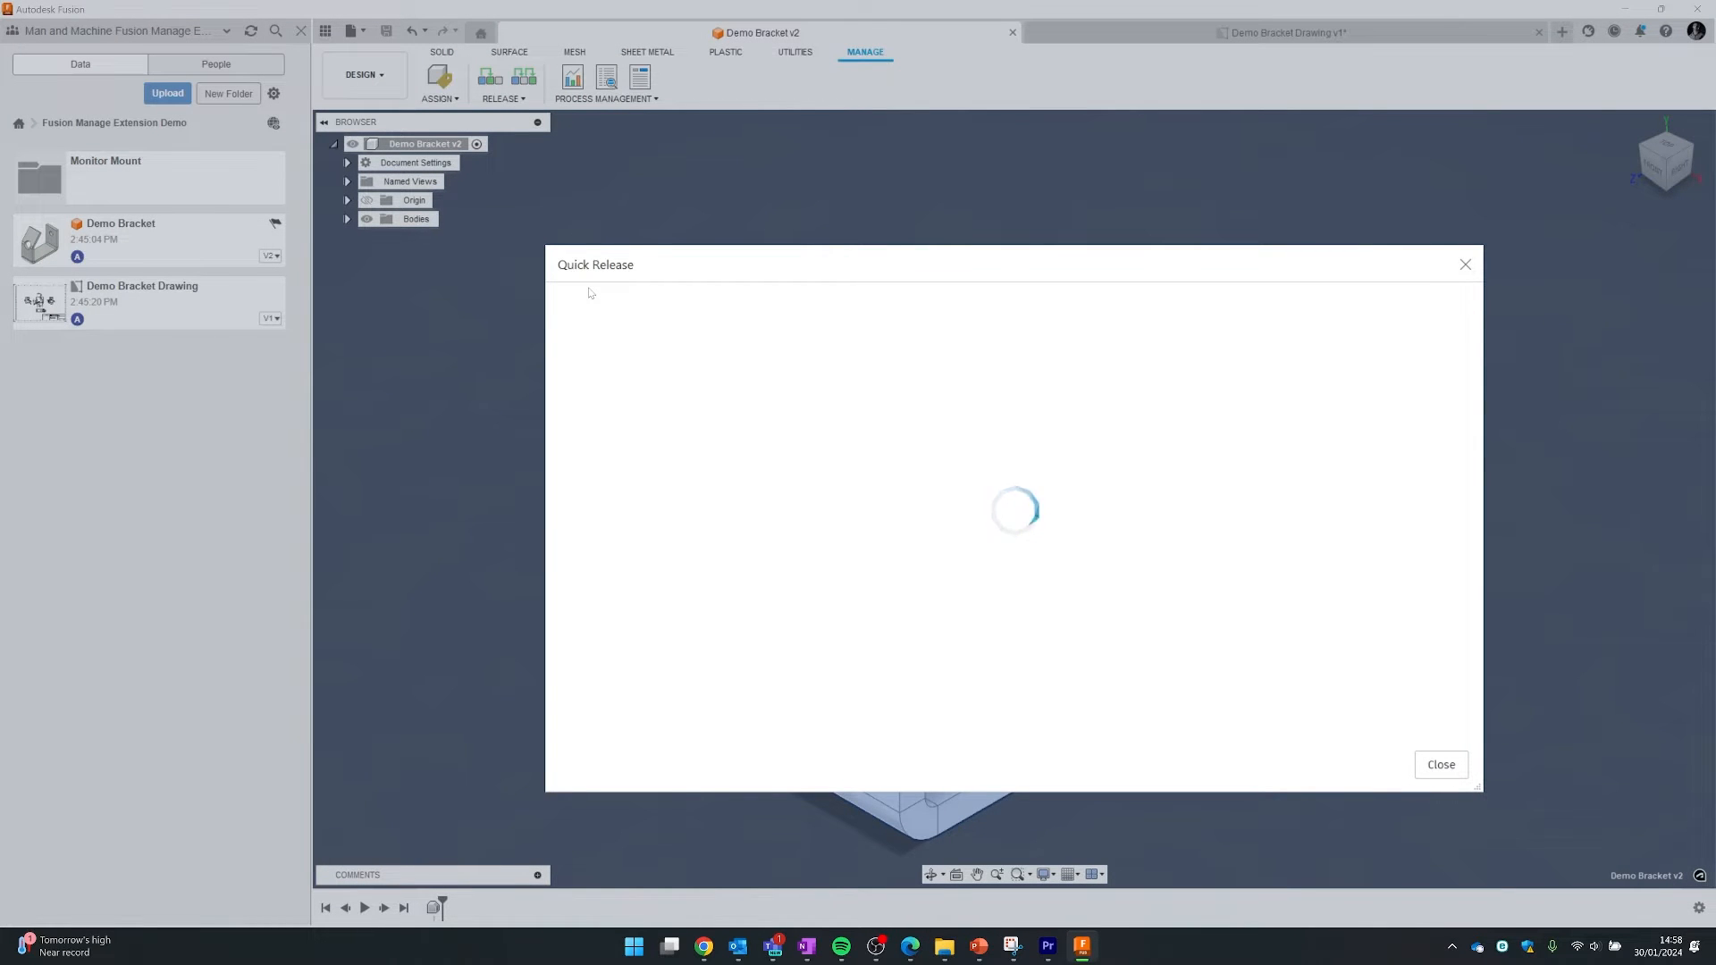
{"action": "left_click", "coordinate": [1080, 326]}
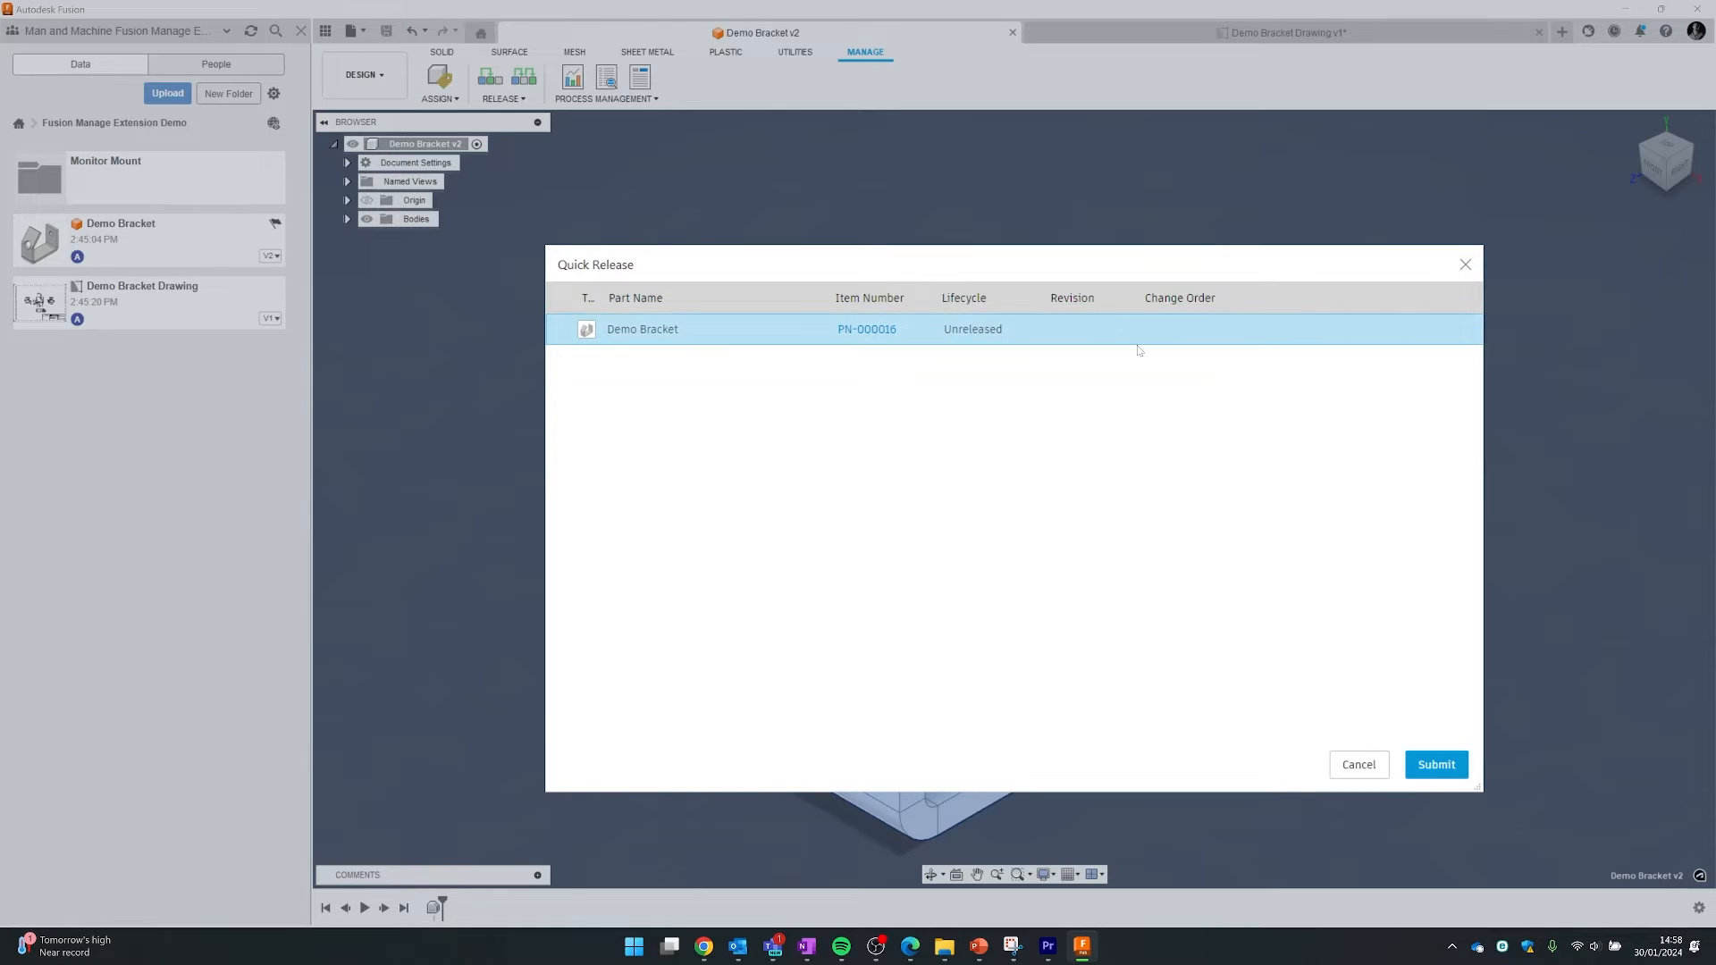
{"action": "left_click", "coordinate": [1434, 766]}
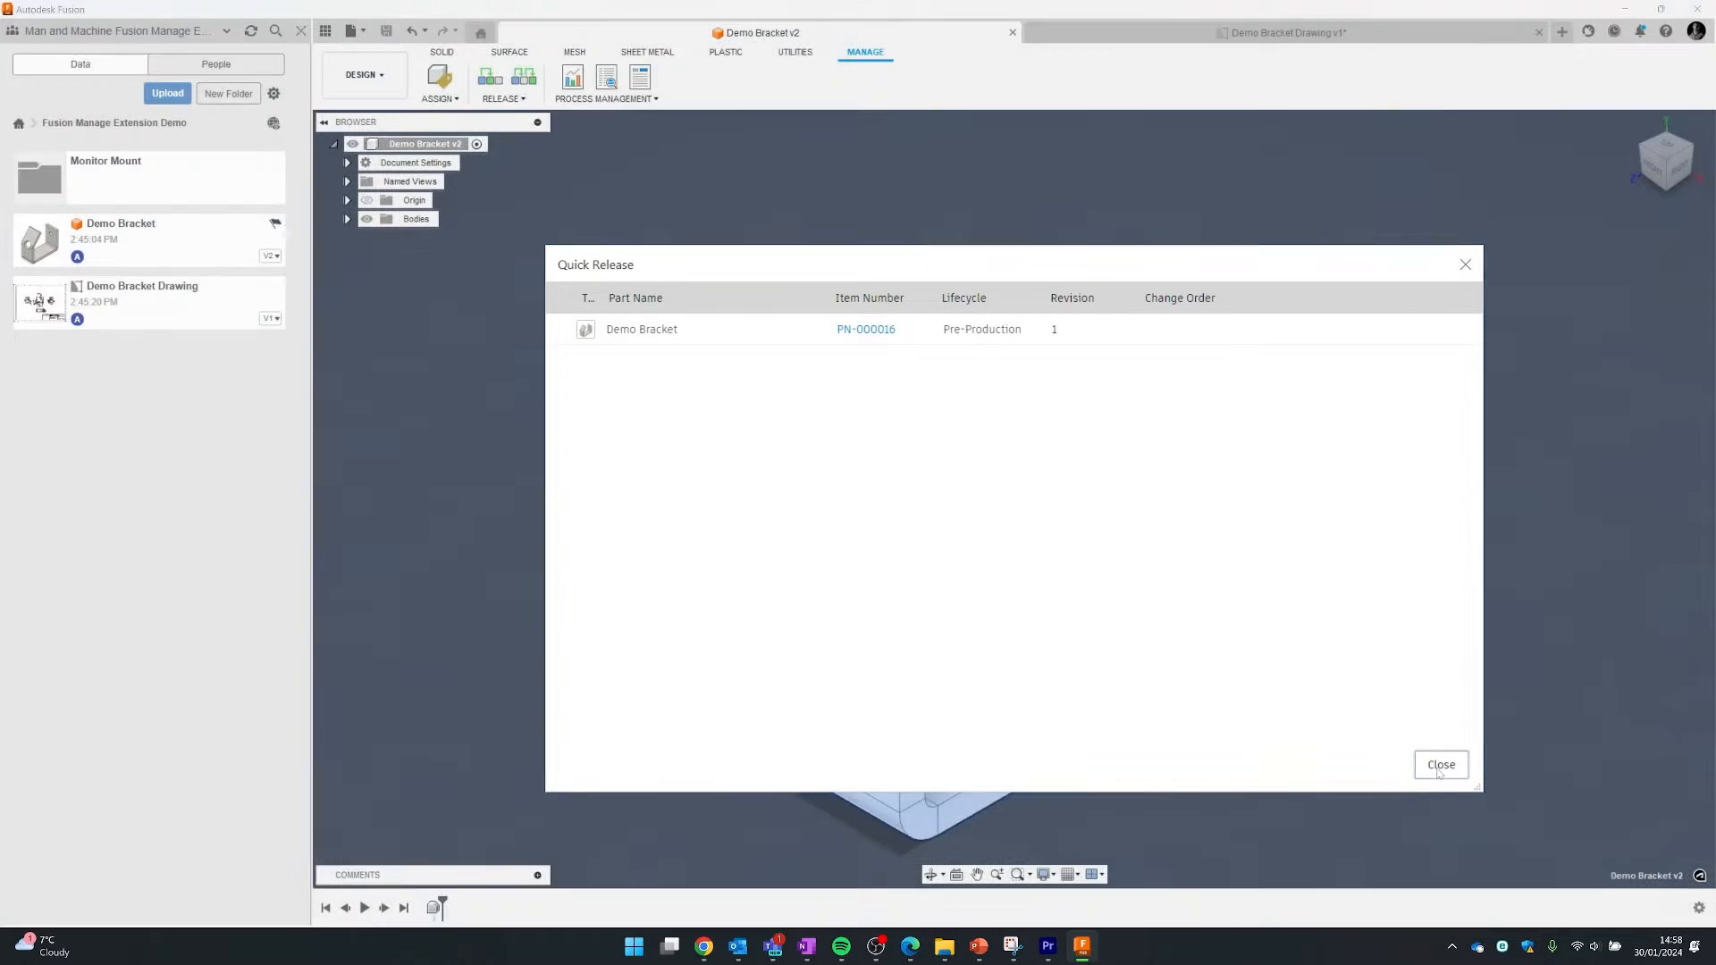
{"action": "left_click", "coordinate": [1439, 767]}
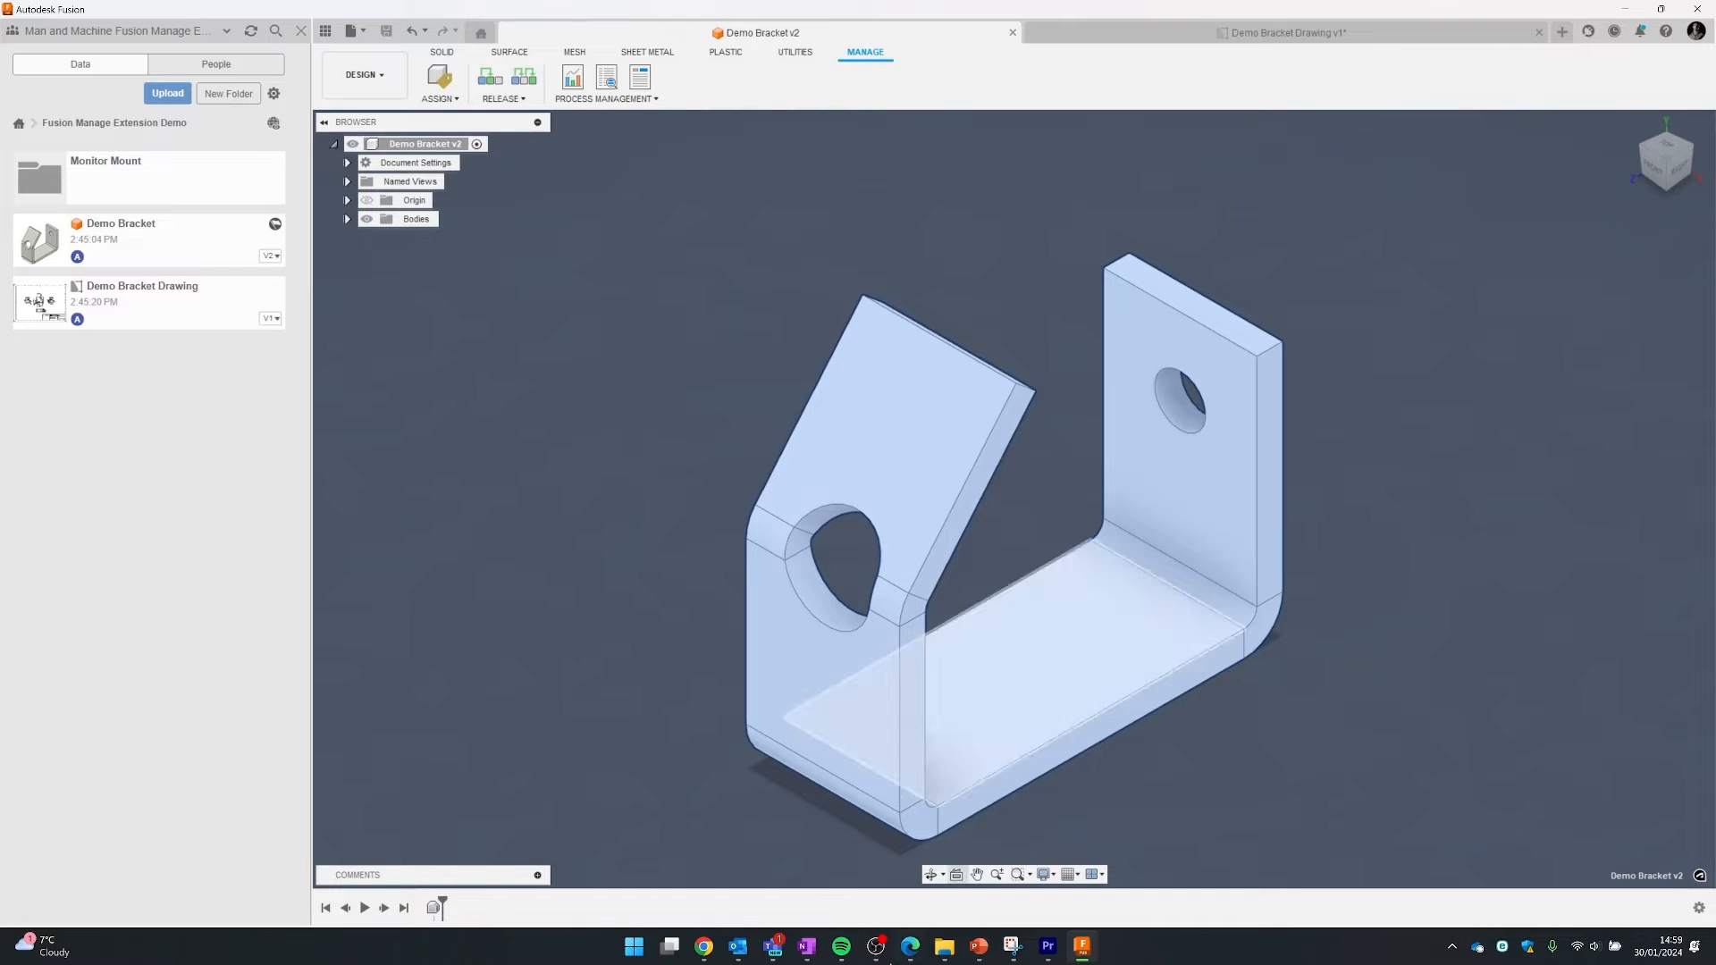
- Reload the PN-000016 item page in Chrome and show its Details tab
{"action": "mouse_move", "coordinate": [704, 945]}
{"action": "left_click", "coordinate": [579, 867]}
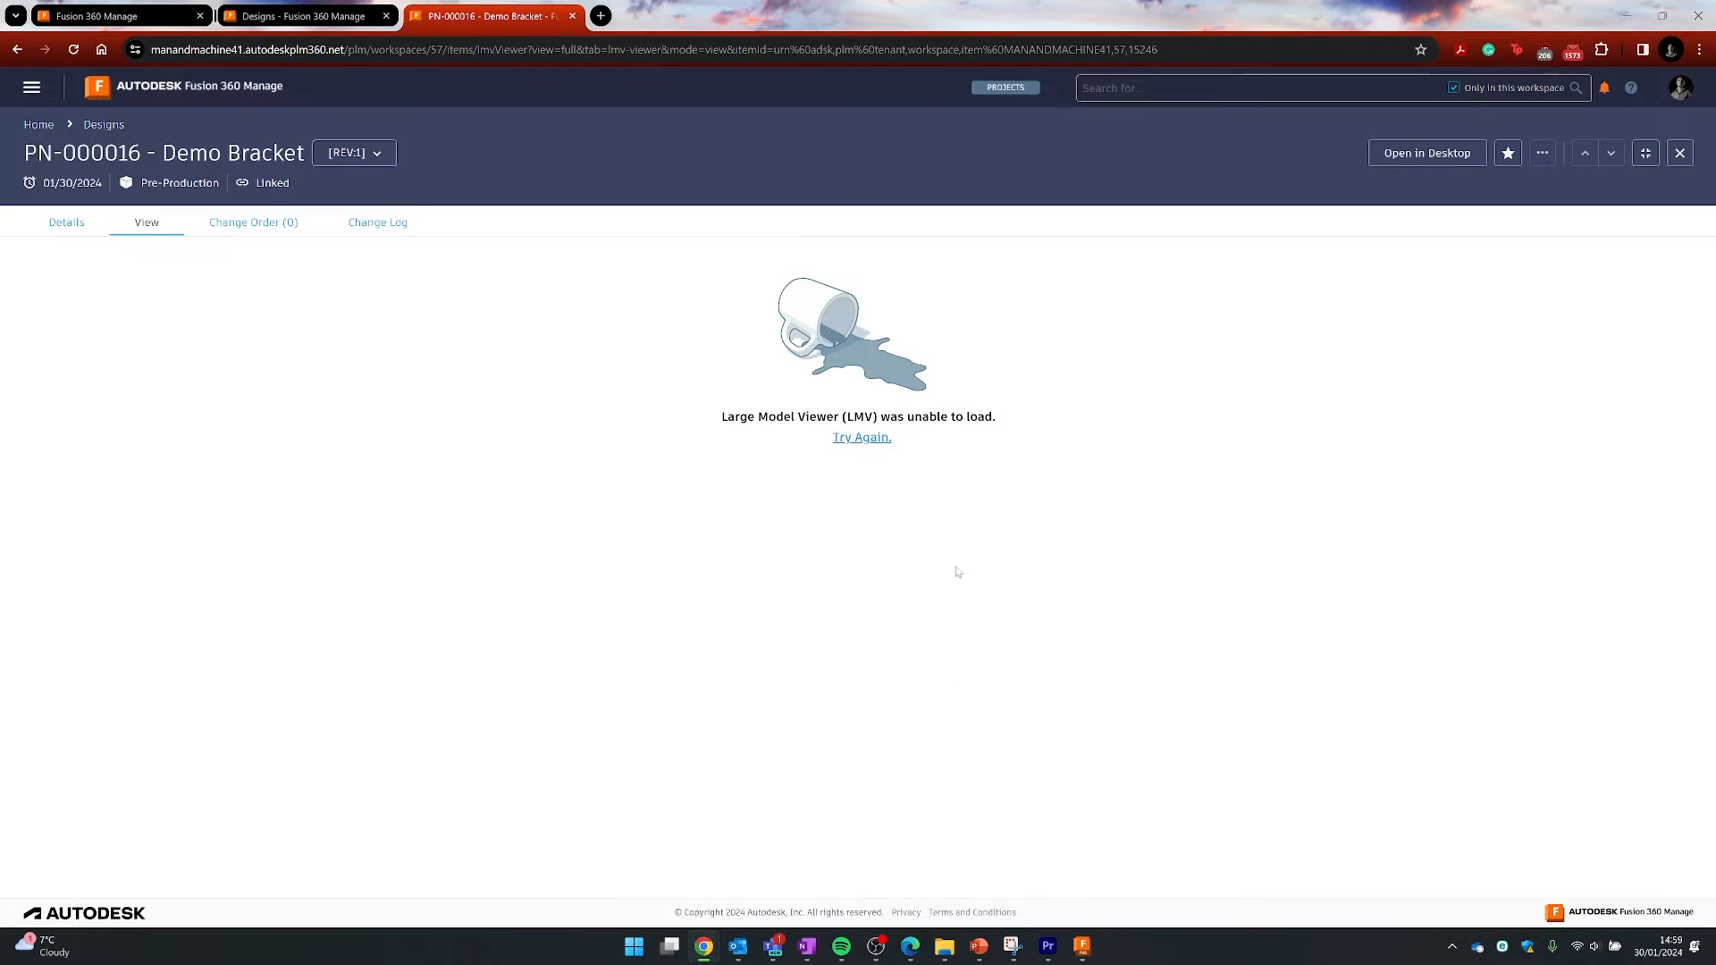
{"action": "left_click", "coordinate": [75, 50]}
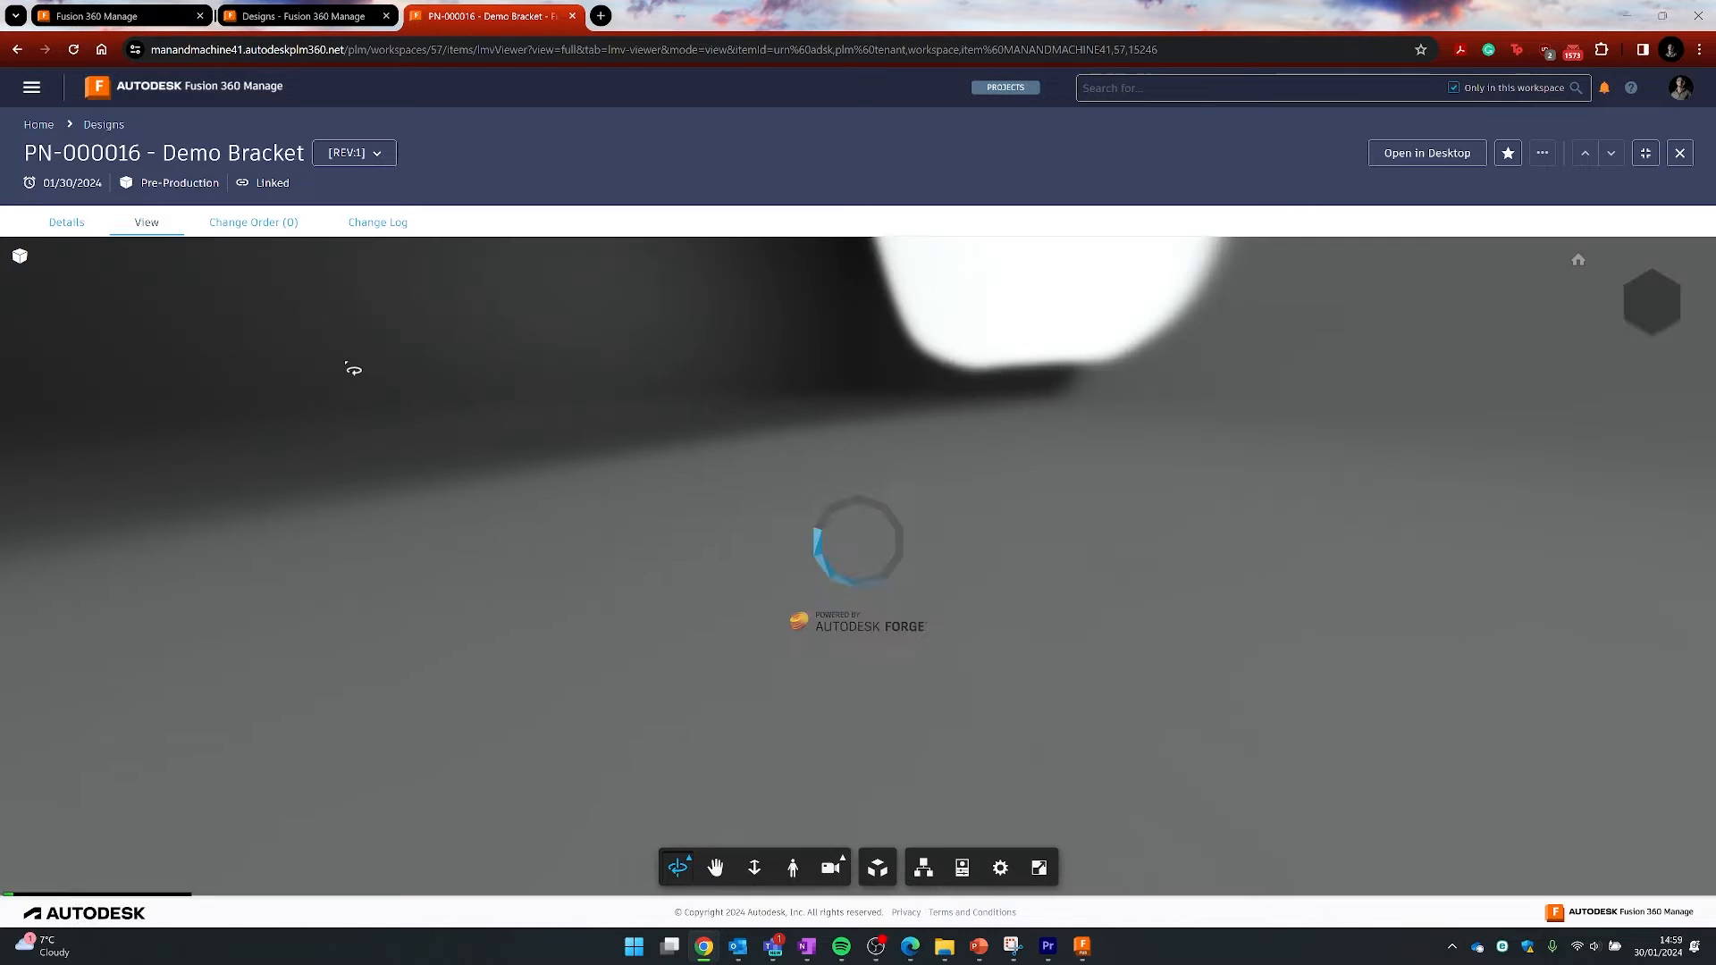
{"action": "left_click", "coordinate": [57, 225]}
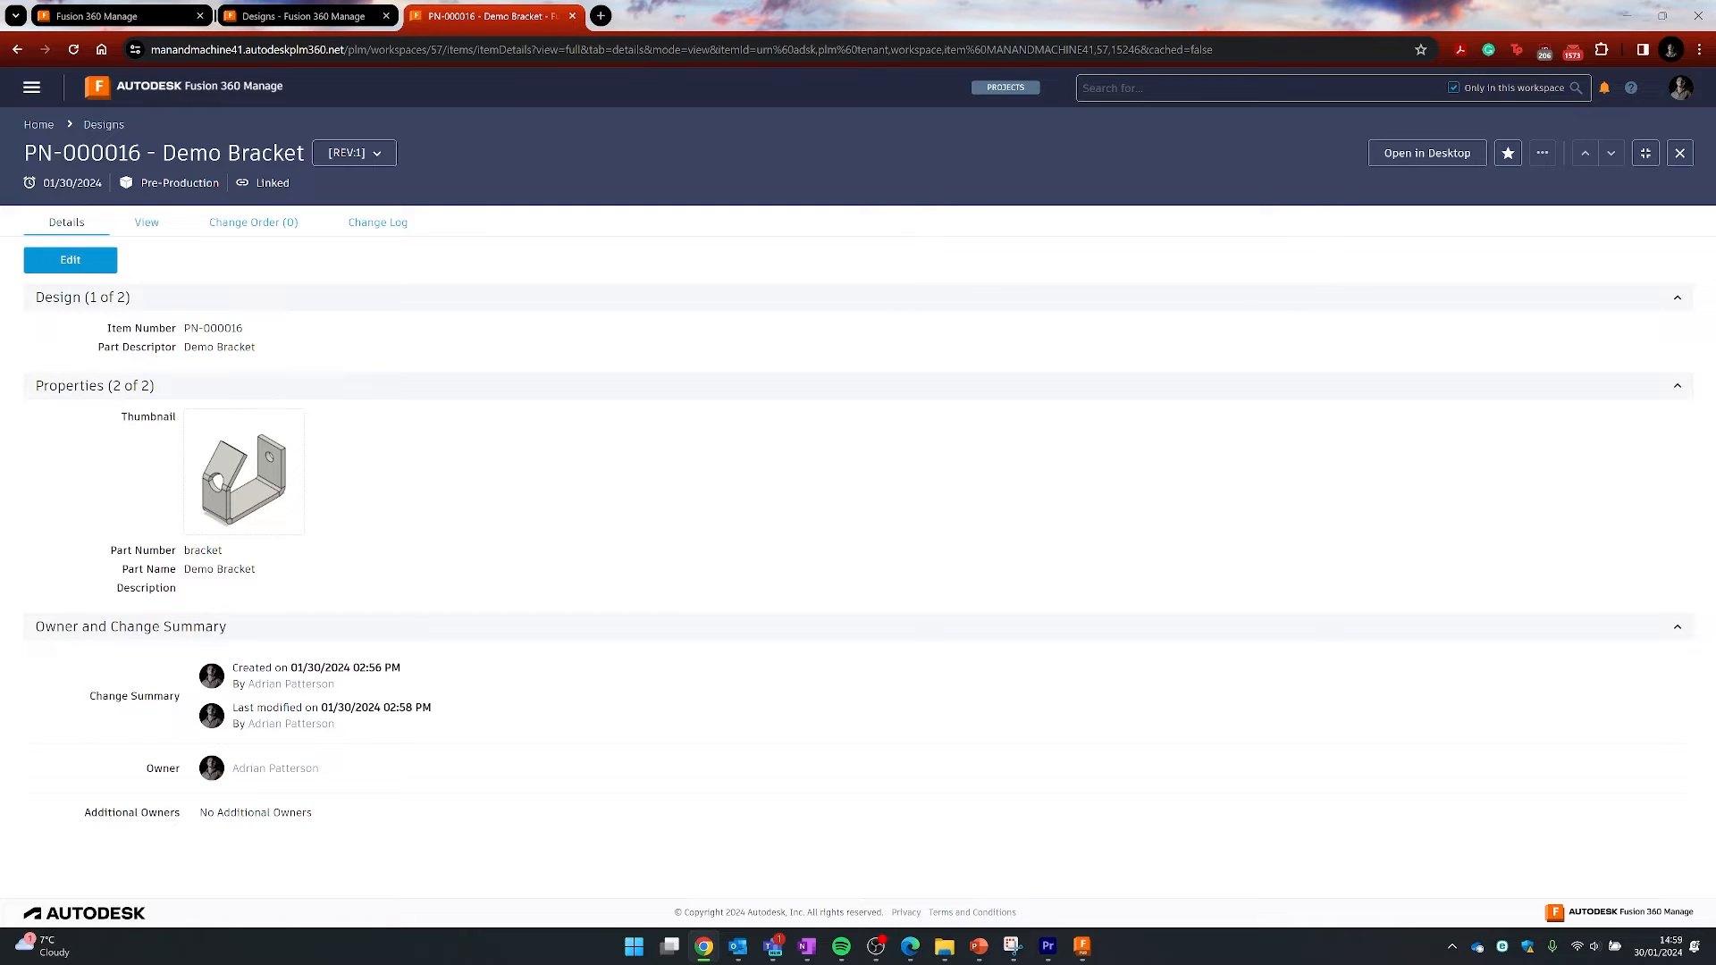
- Edit the Part Descriptor to 'Demo Bracket for Video' and save the item
{"action": "mouse_move", "coordinate": [29, 185]}
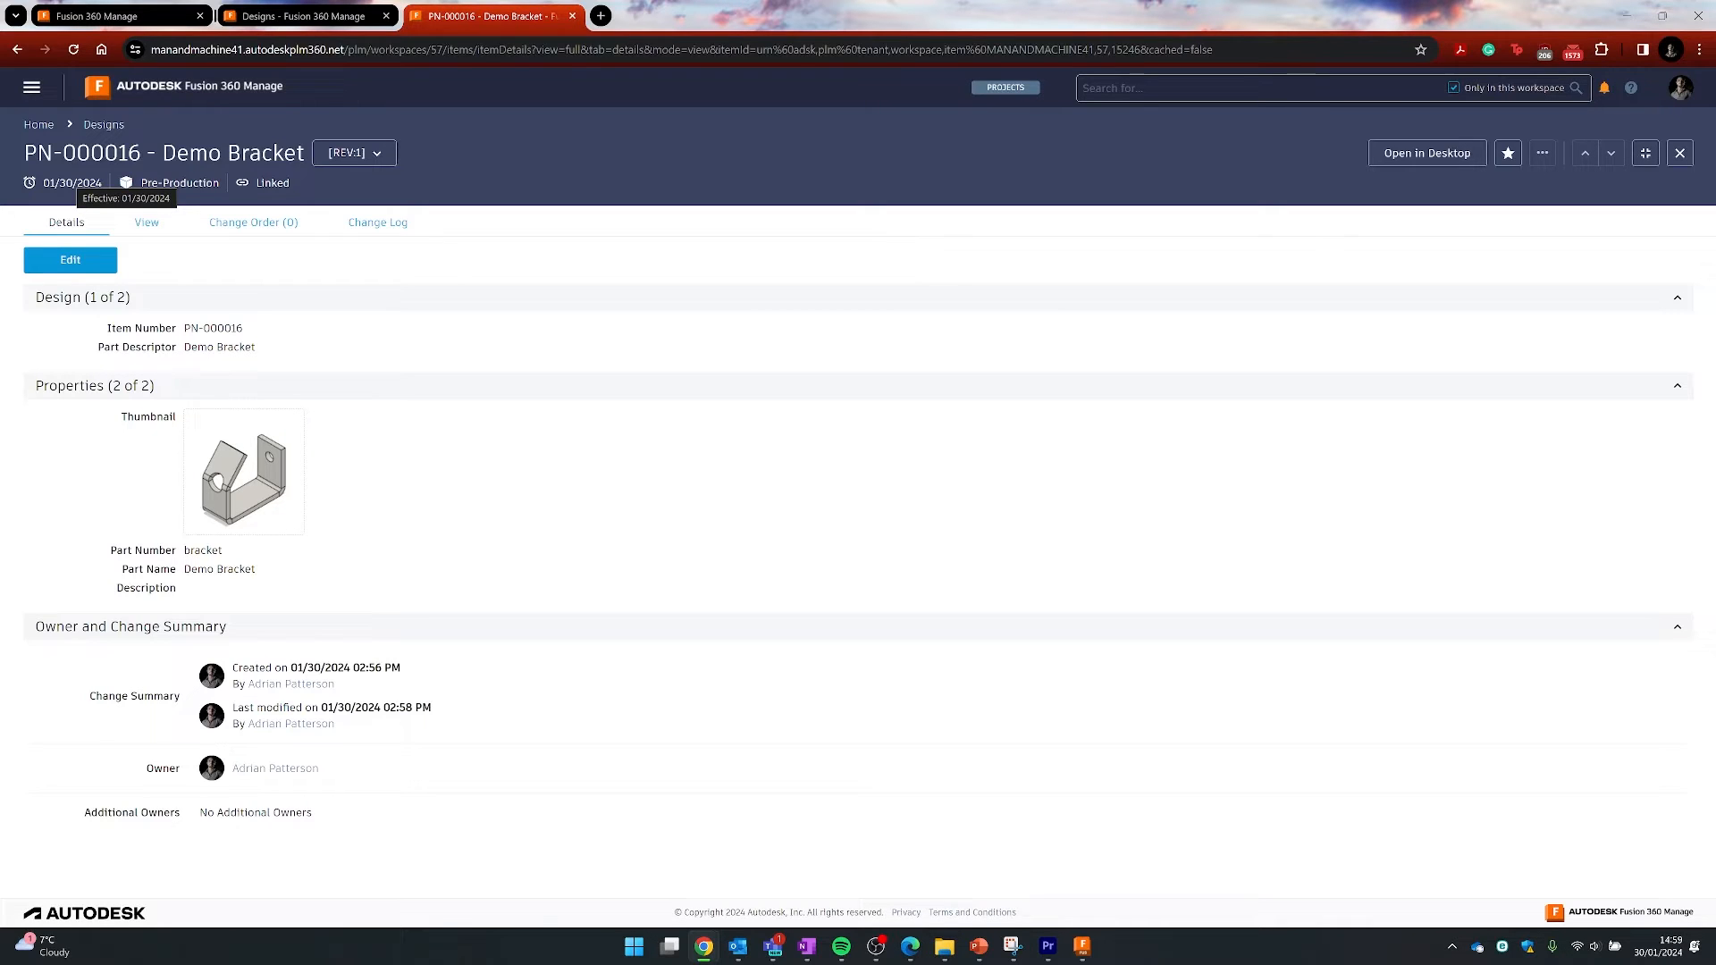
{"action": "left_click", "coordinate": [59, 261]}
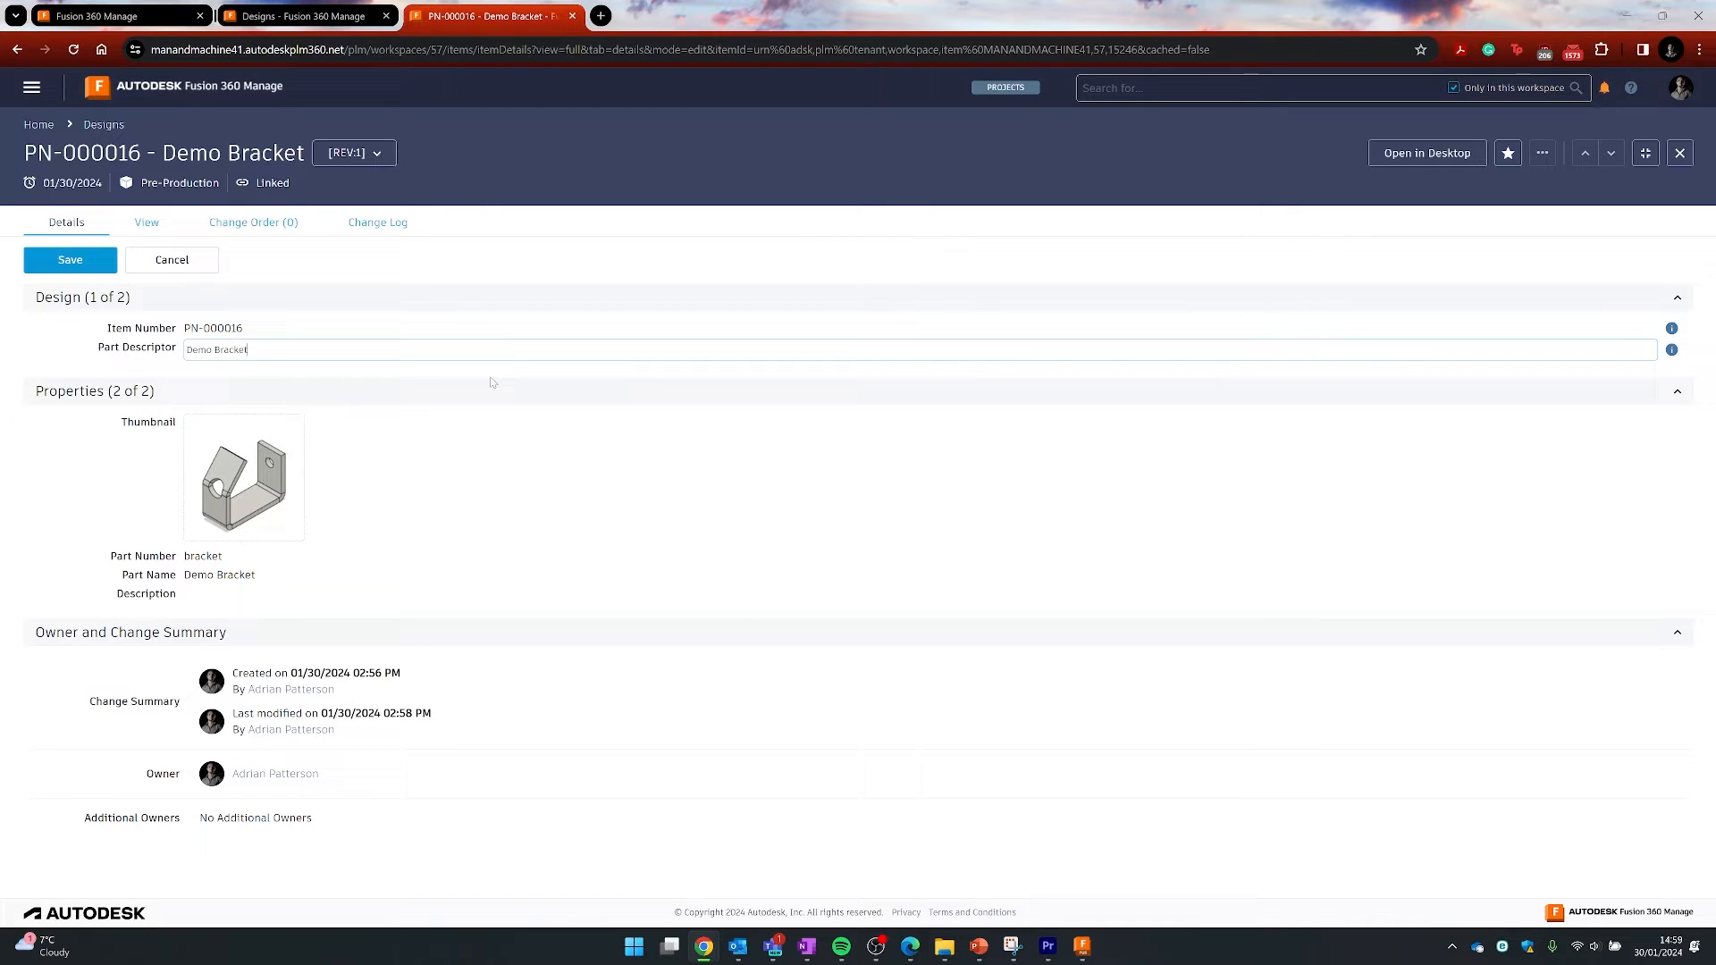
{"action": "type", "text": "for Video"}
{"action": "left_click", "coordinate": [87, 264]}
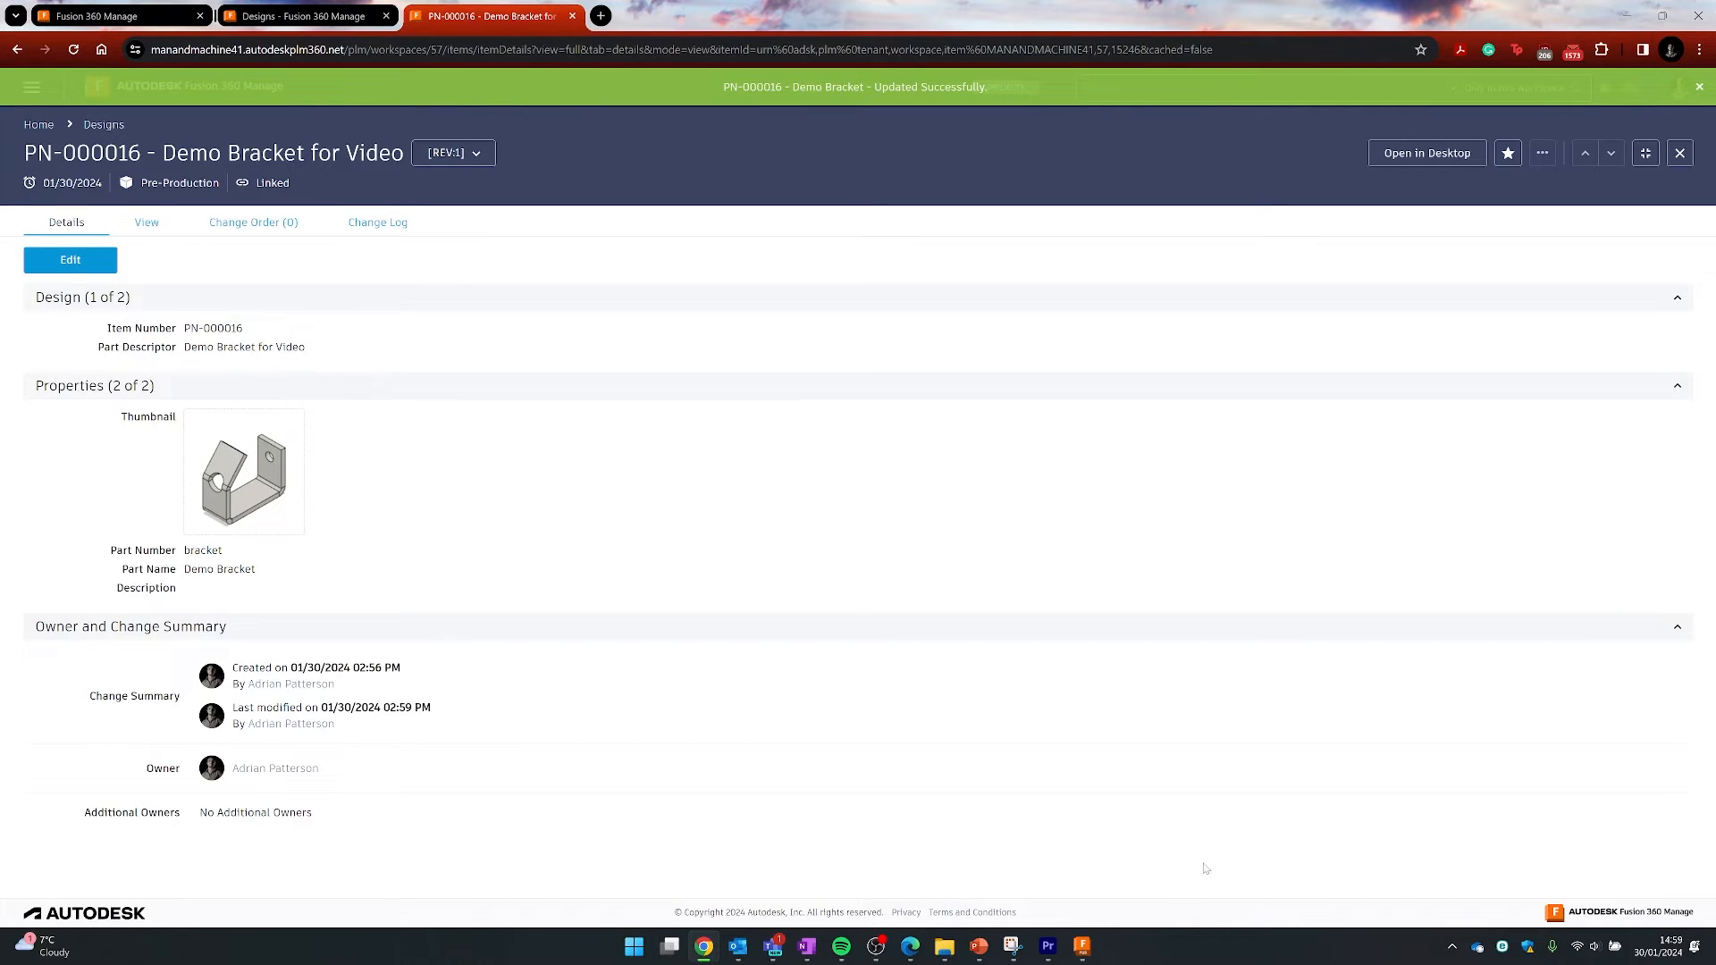
- Back in Fusion, choose Release with Change Order for Demo Bracket PN-000016
{"action": "left_click", "coordinate": [1083, 945]}
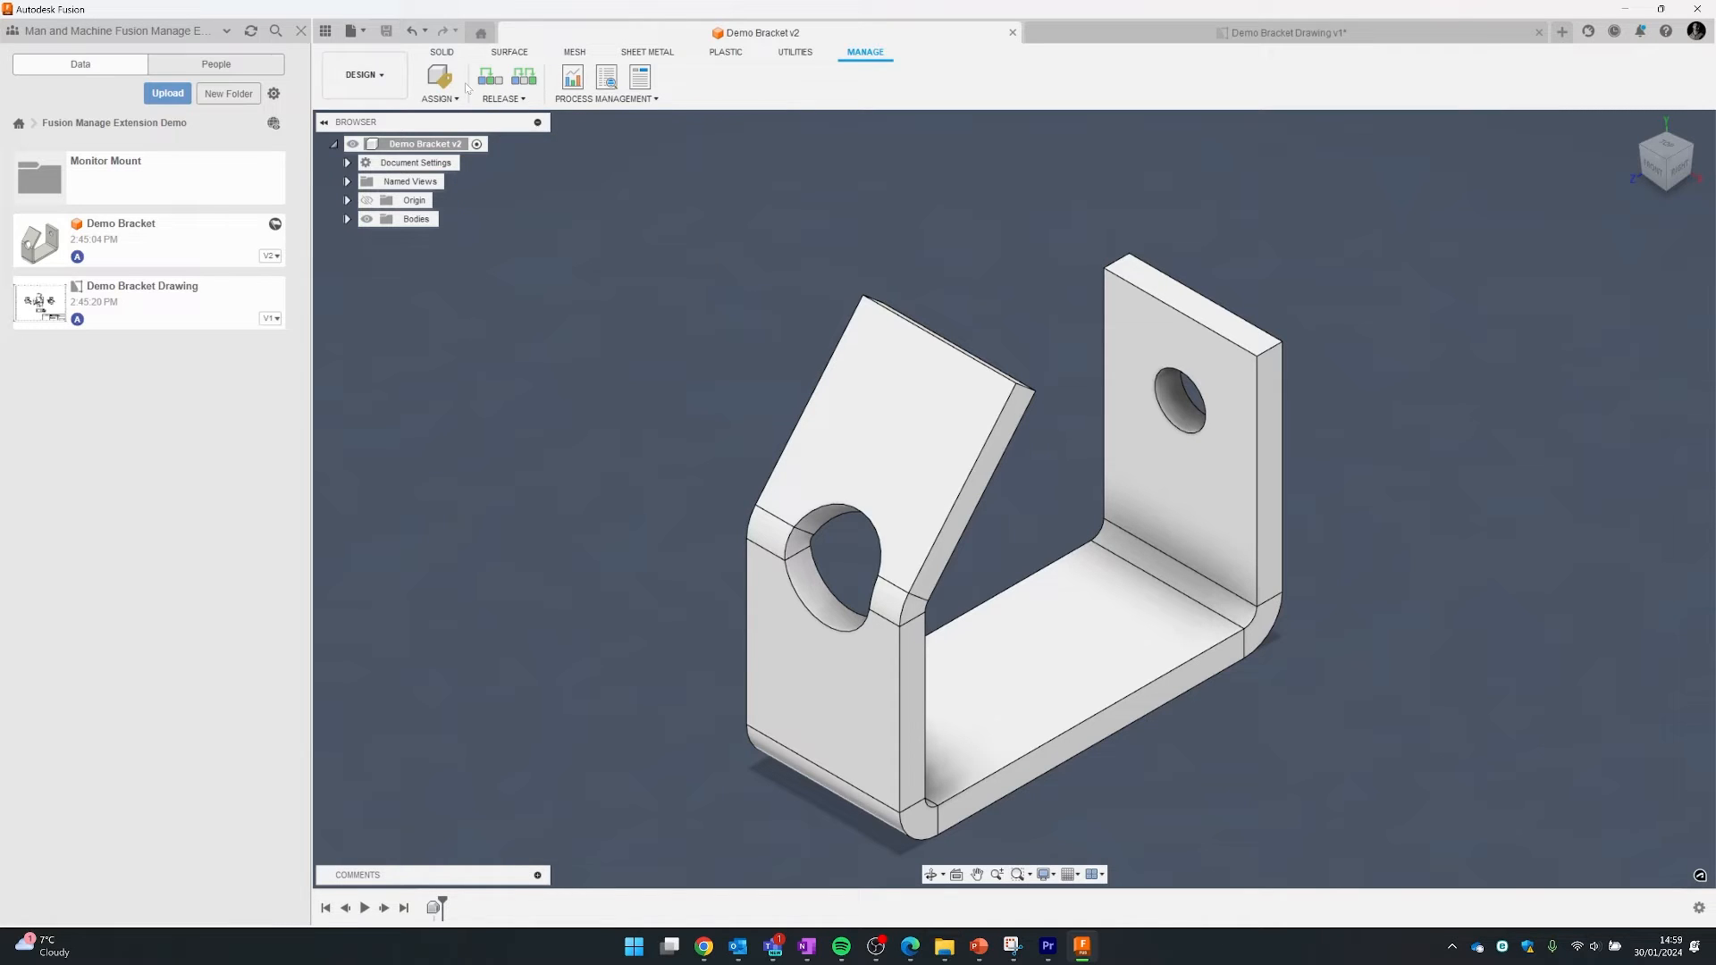
{"action": "left_click", "coordinate": [527, 79]}
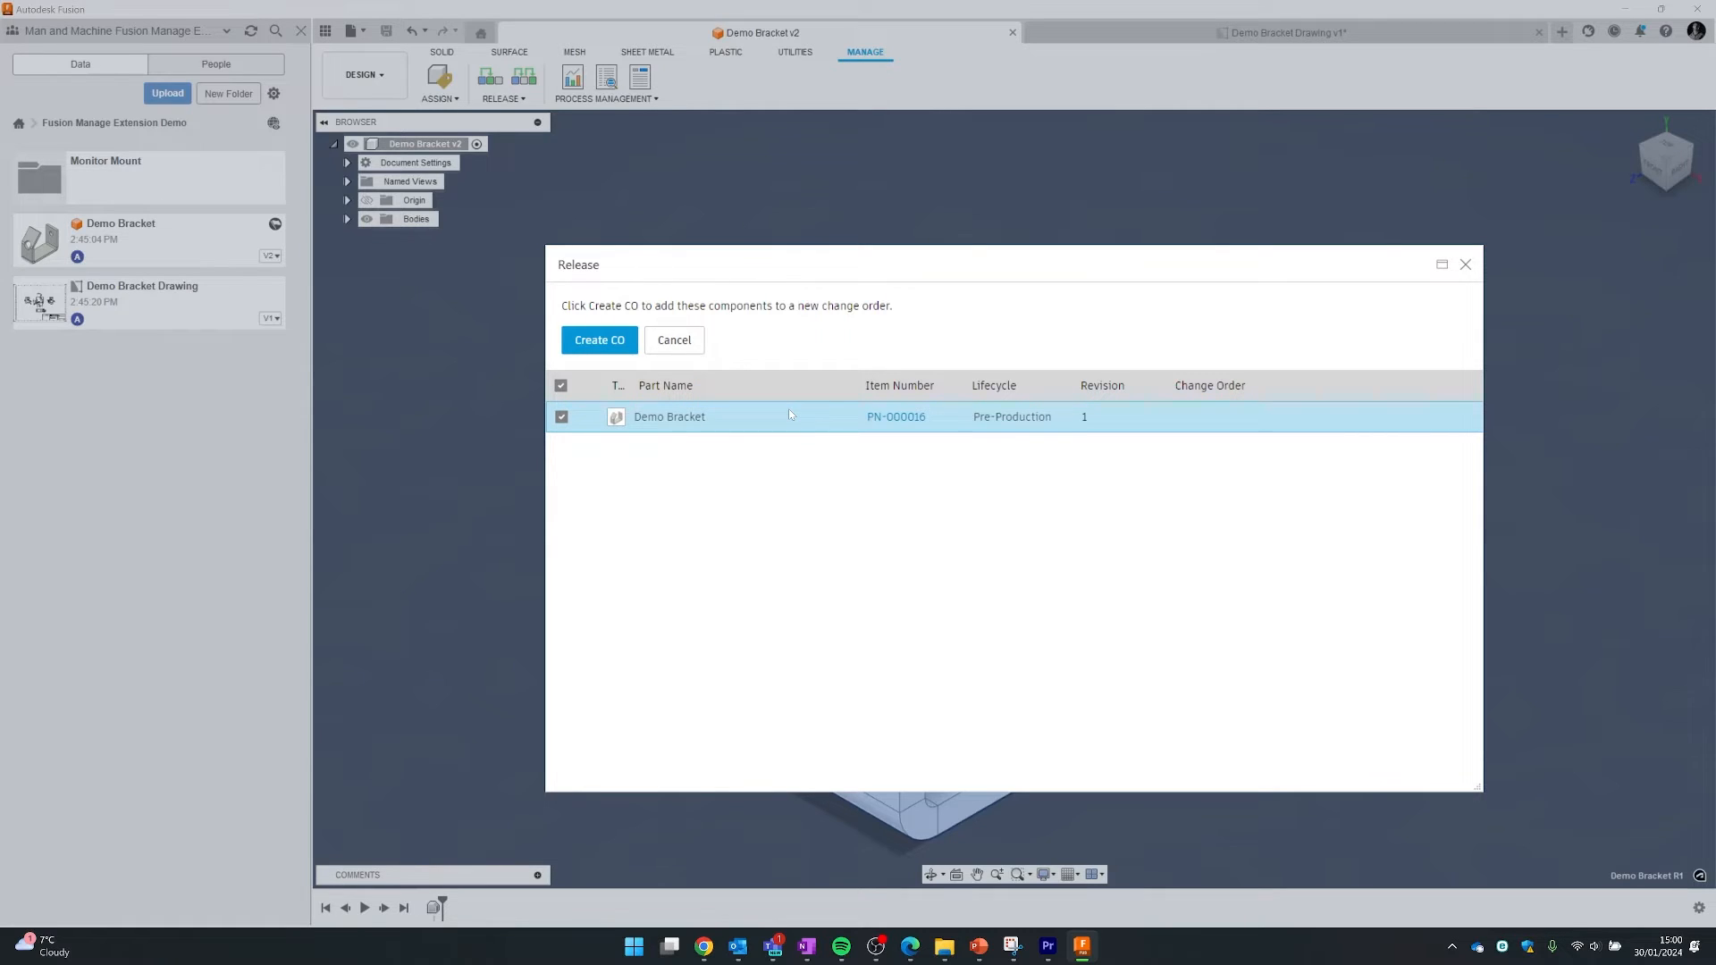
- Start a new change order titled 'Bracket Initial Release'
{"action": "left_click", "coordinate": [608, 341]}
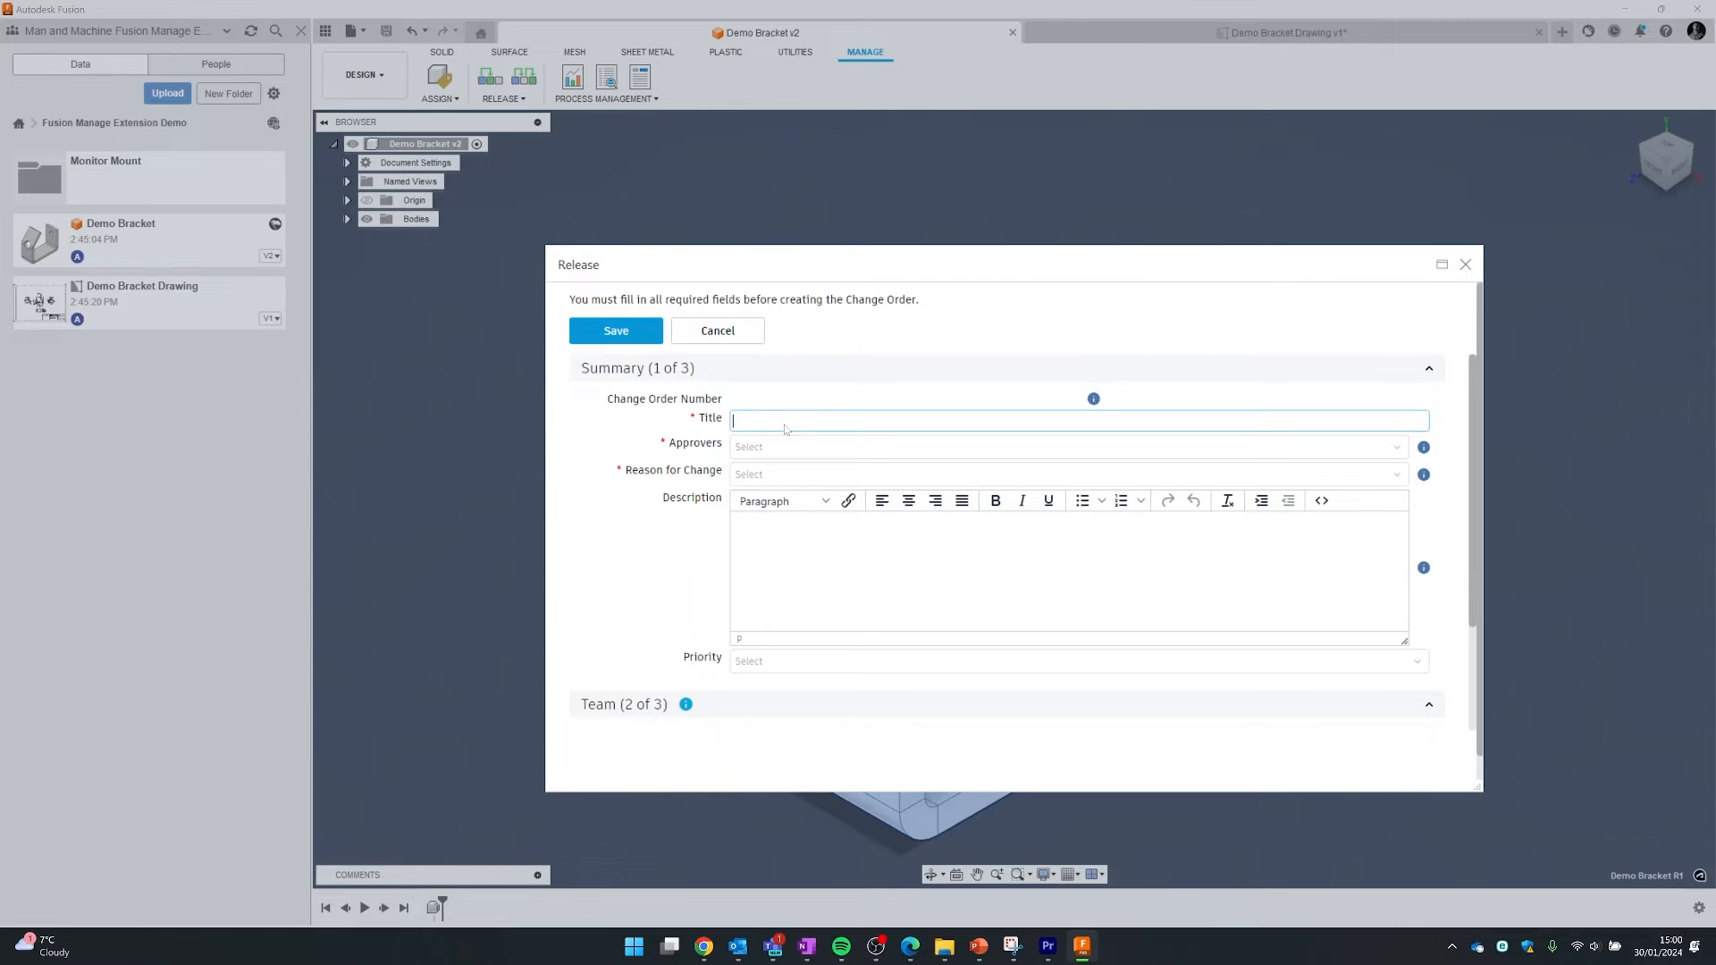
{"action": "type", "text": "Bracket Initial Release"}
- Add the first listed user as approver and set the reason to Initial Release
{"action": "left_click", "coordinate": [829, 446]}
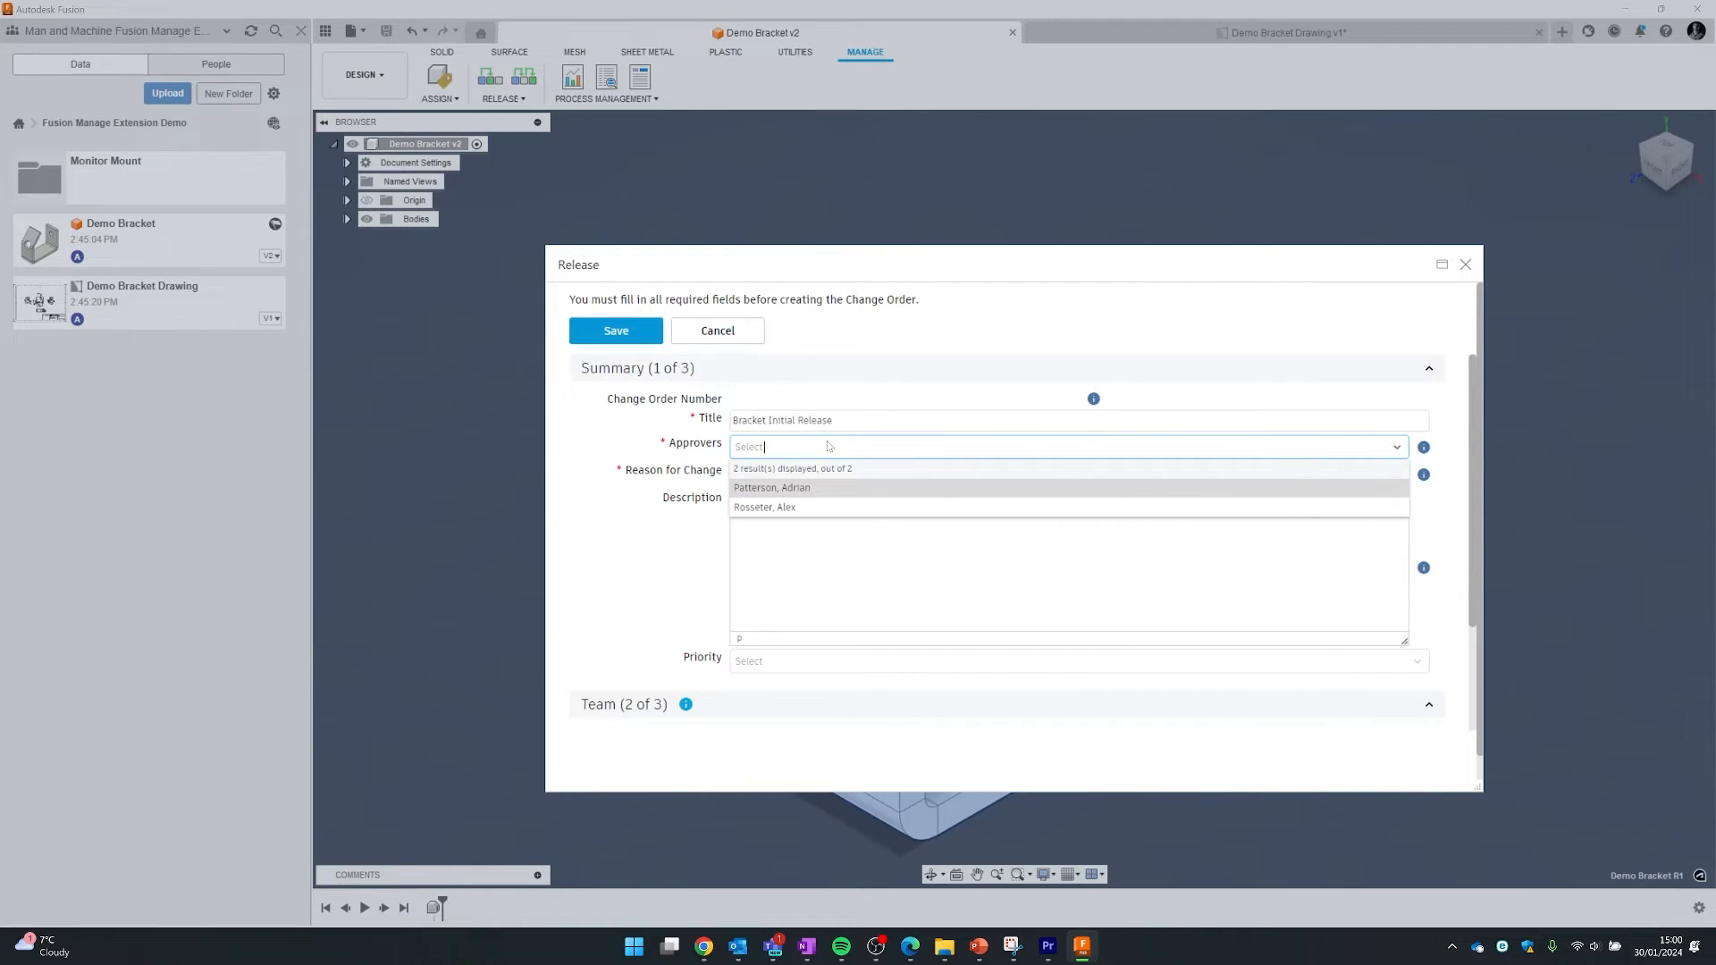
{"action": "left_click", "coordinate": [802, 494]}
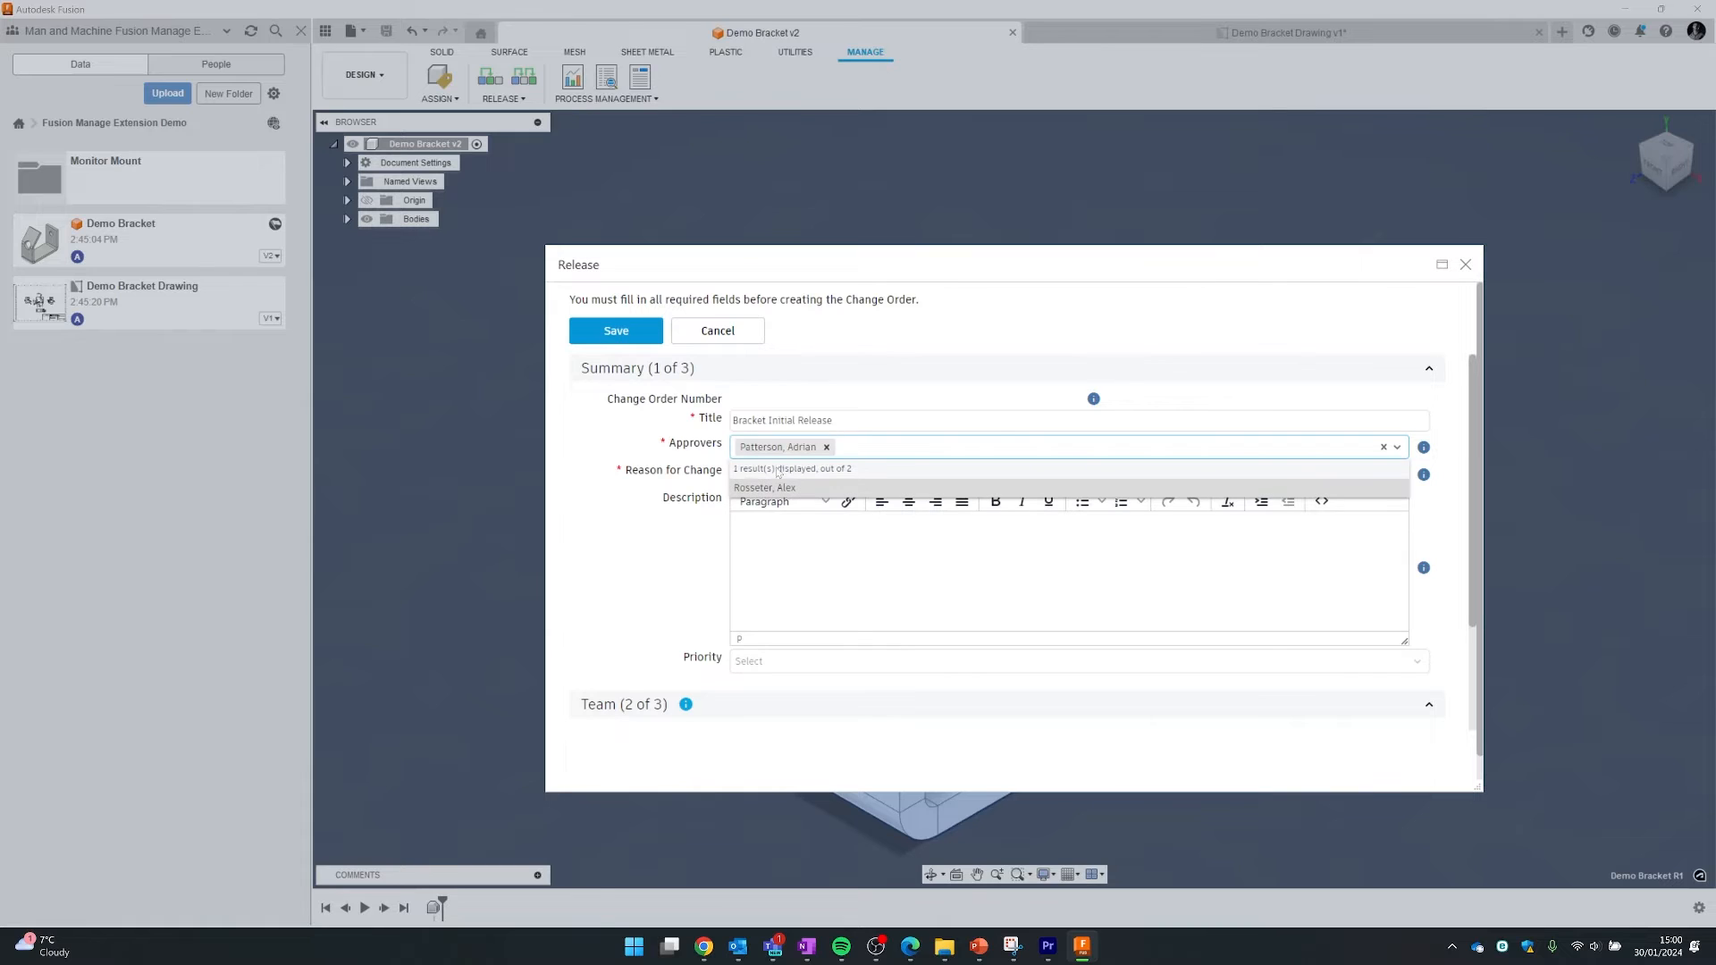
{"action": "left_click", "coordinate": [679, 476]}
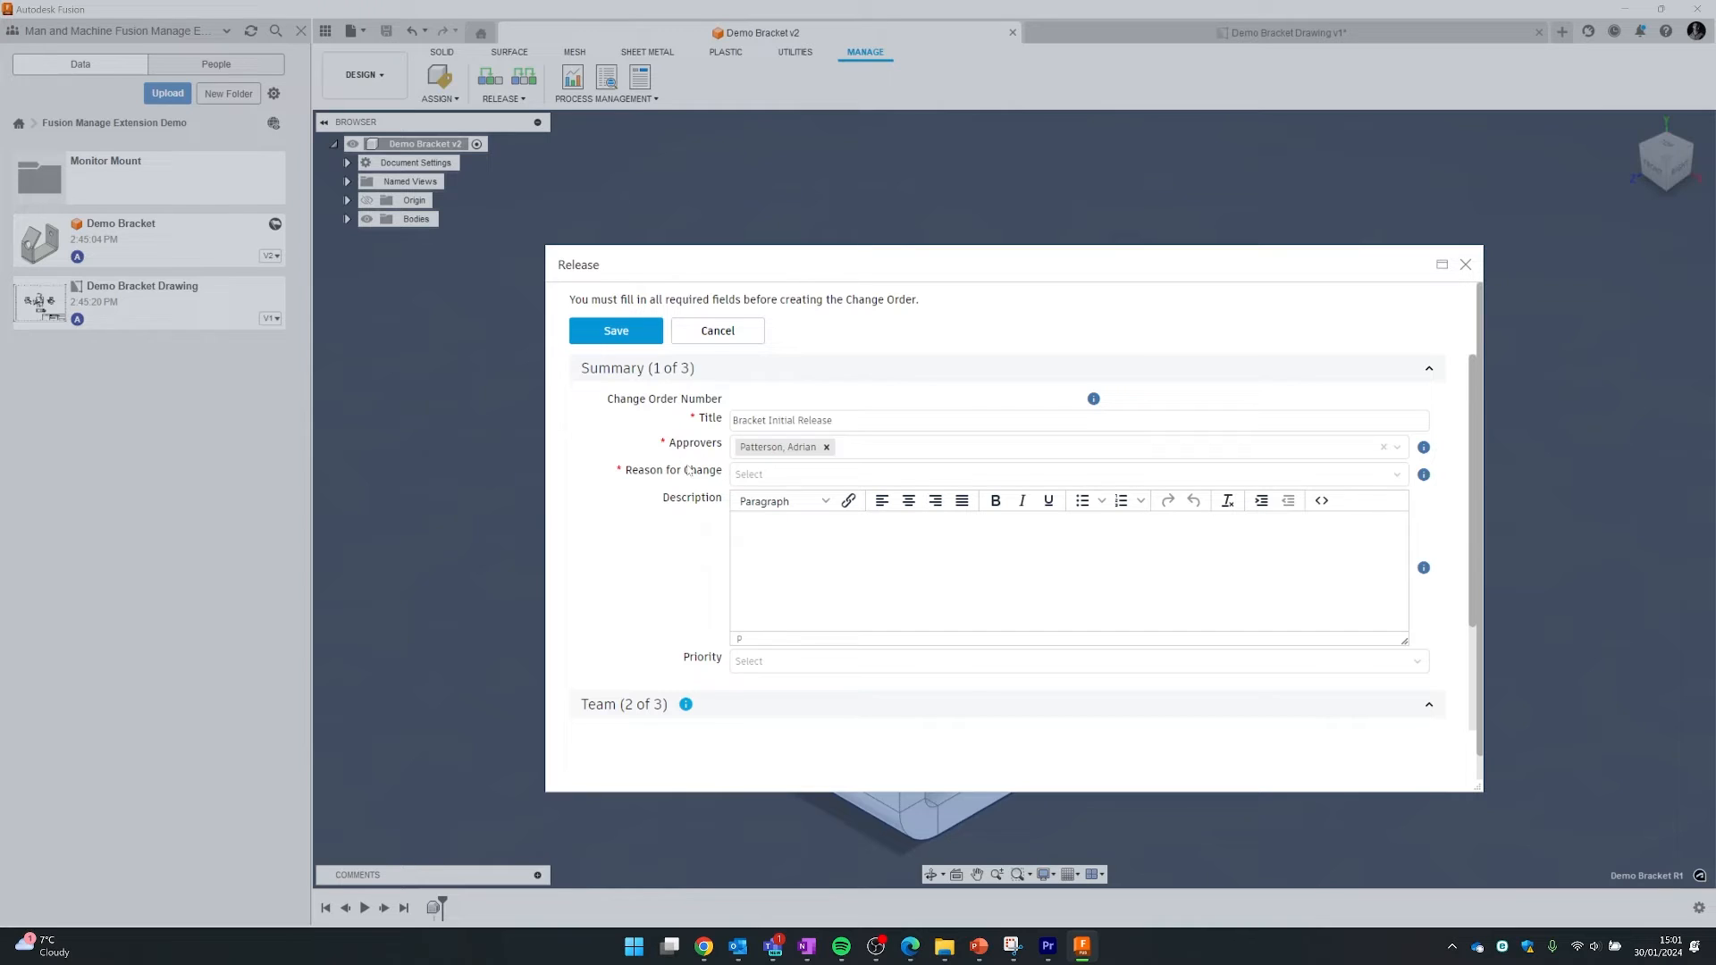
{"action": "left_click", "coordinate": [754, 479]}
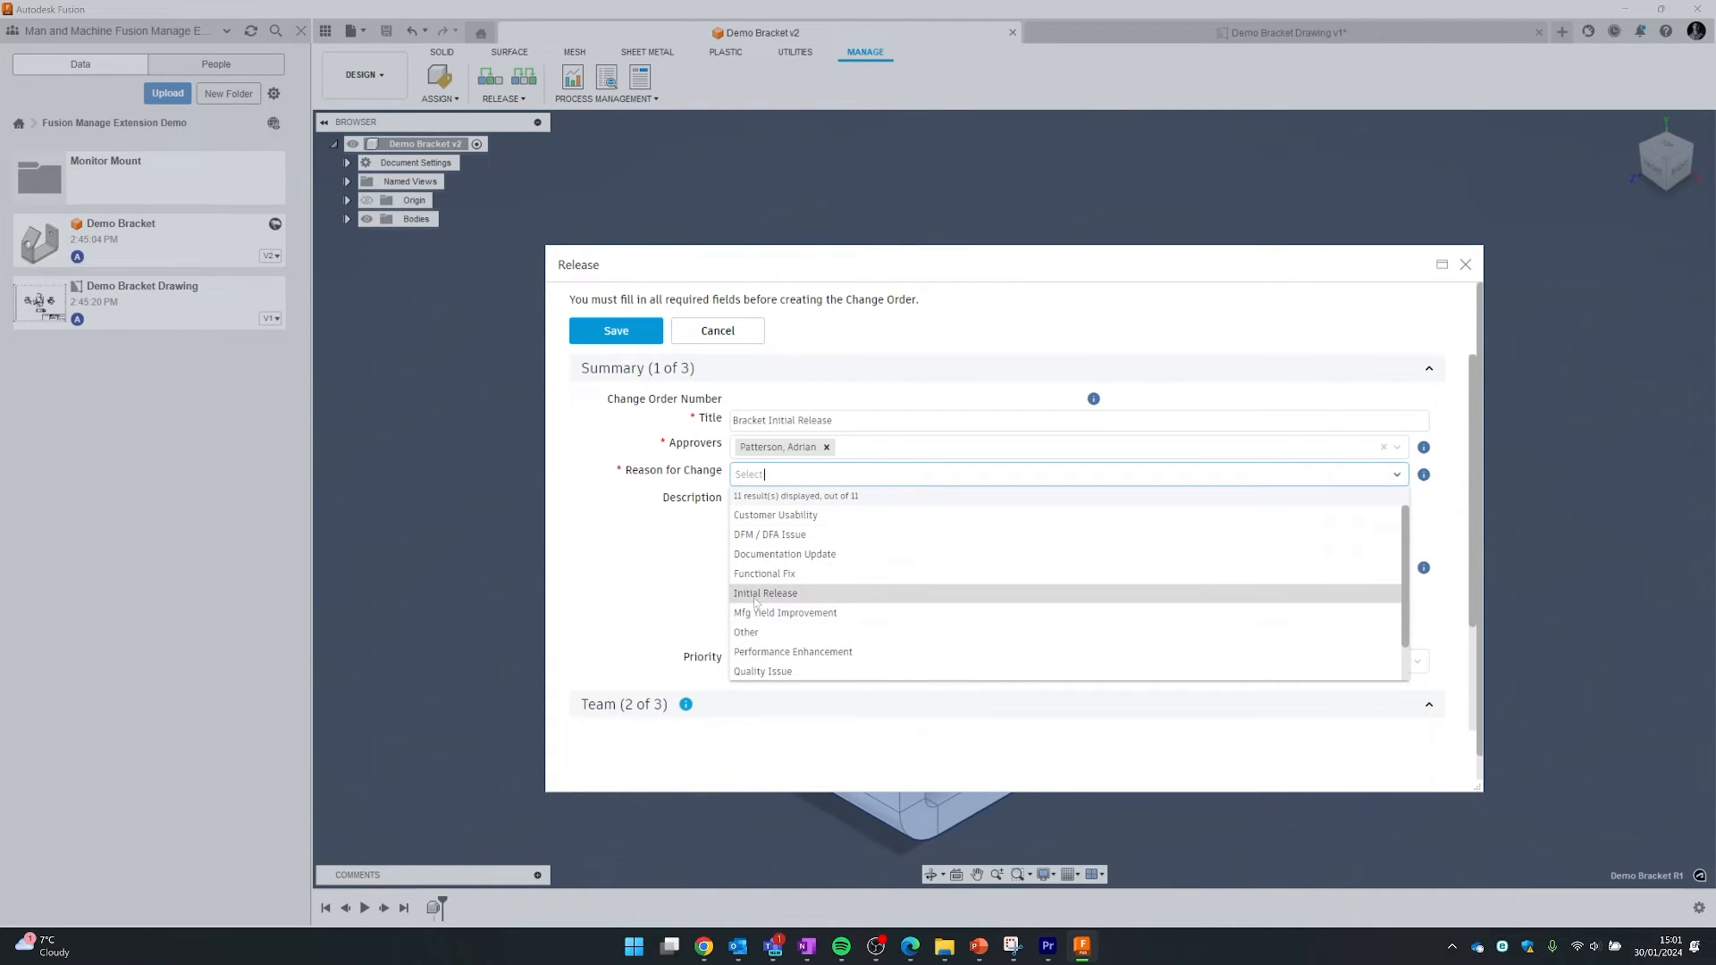
{"action": "left_click", "coordinate": [784, 596]}
- Enter the description 'Design Ready for Final Review and Release to Production' and set priority MED
{"action": "left_click", "coordinate": [778, 556]}
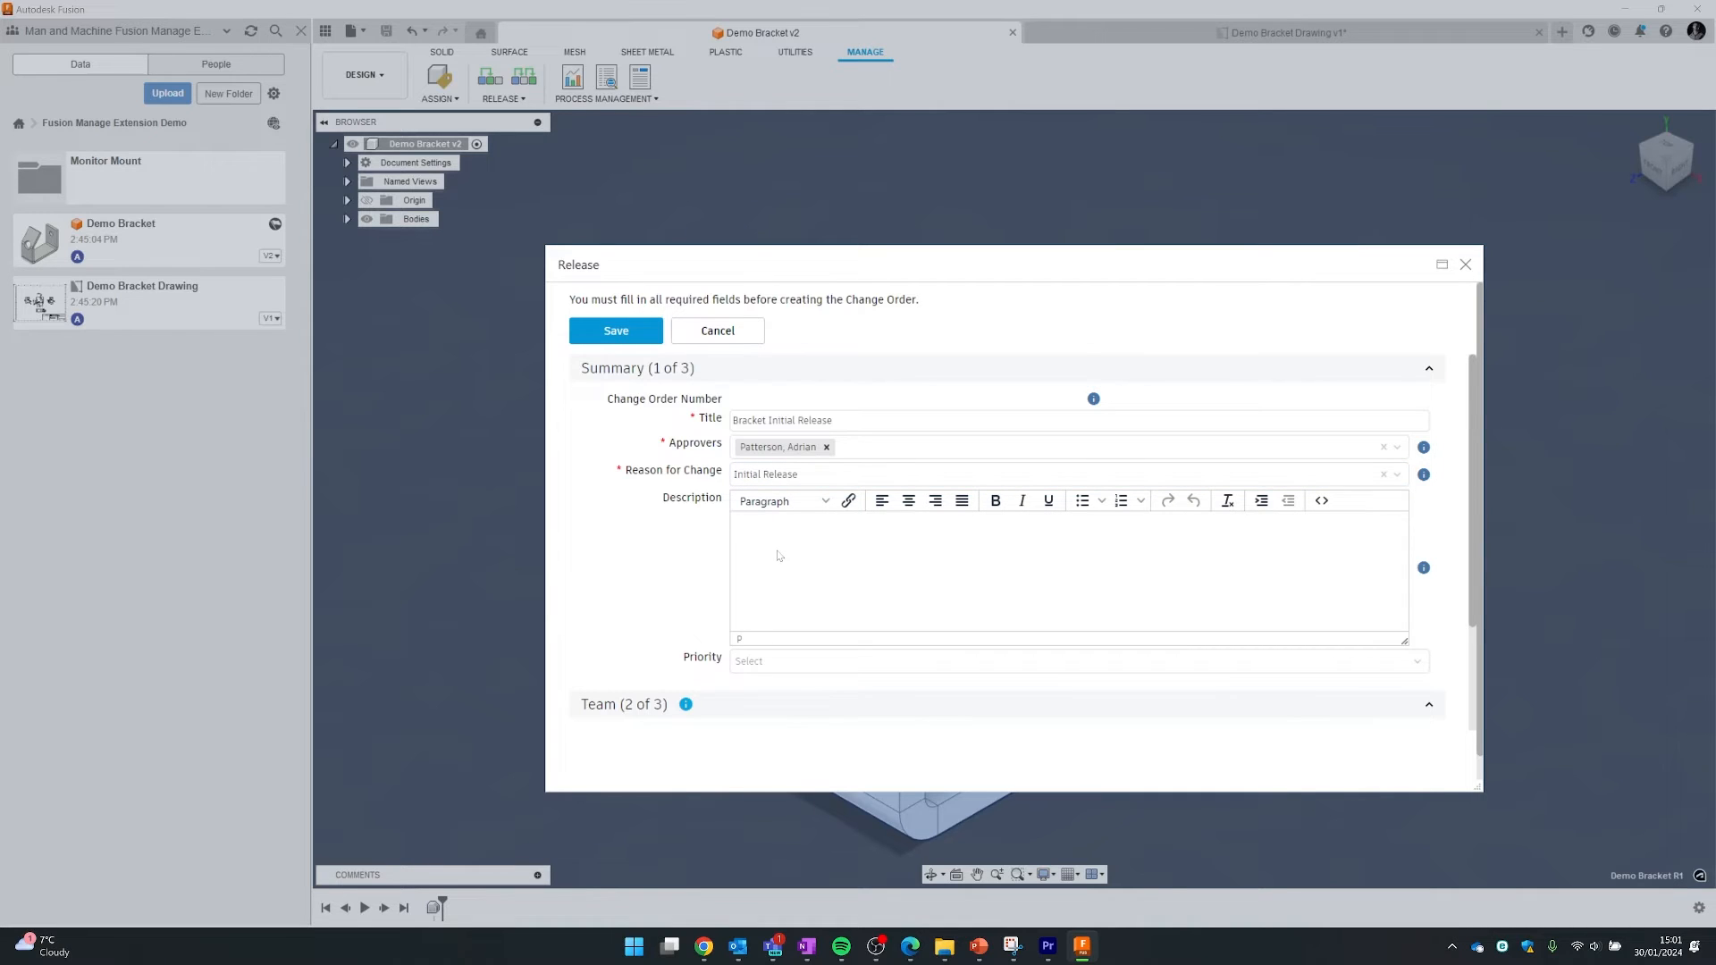
{"action": "type", "text": "Initia"}
{"action": "key", "text": "BackSpace"}
{"action": "key", "text": "BackSpace"}
{"action": "key", "text": "BackSpace"}
{"action": "type", "text": "Design Ready for Final Review and Release "}
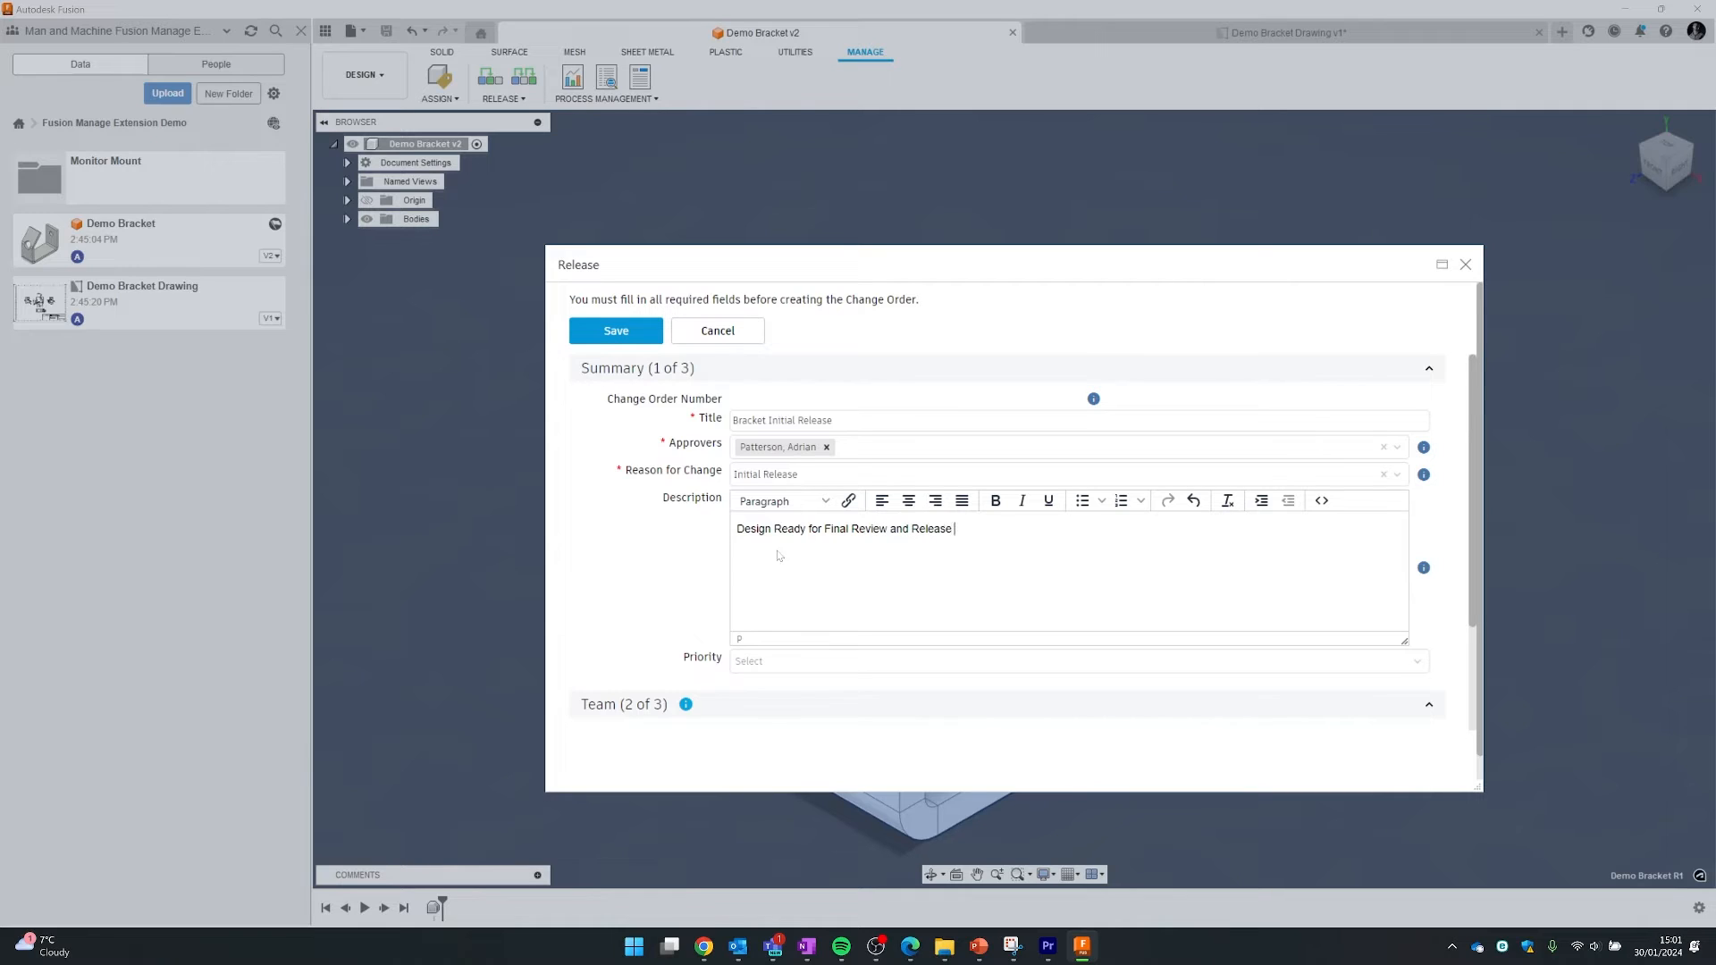
{"action": "type", "text": "to Production"}
{"action": "left_click", "coordinate": [836, 662]}
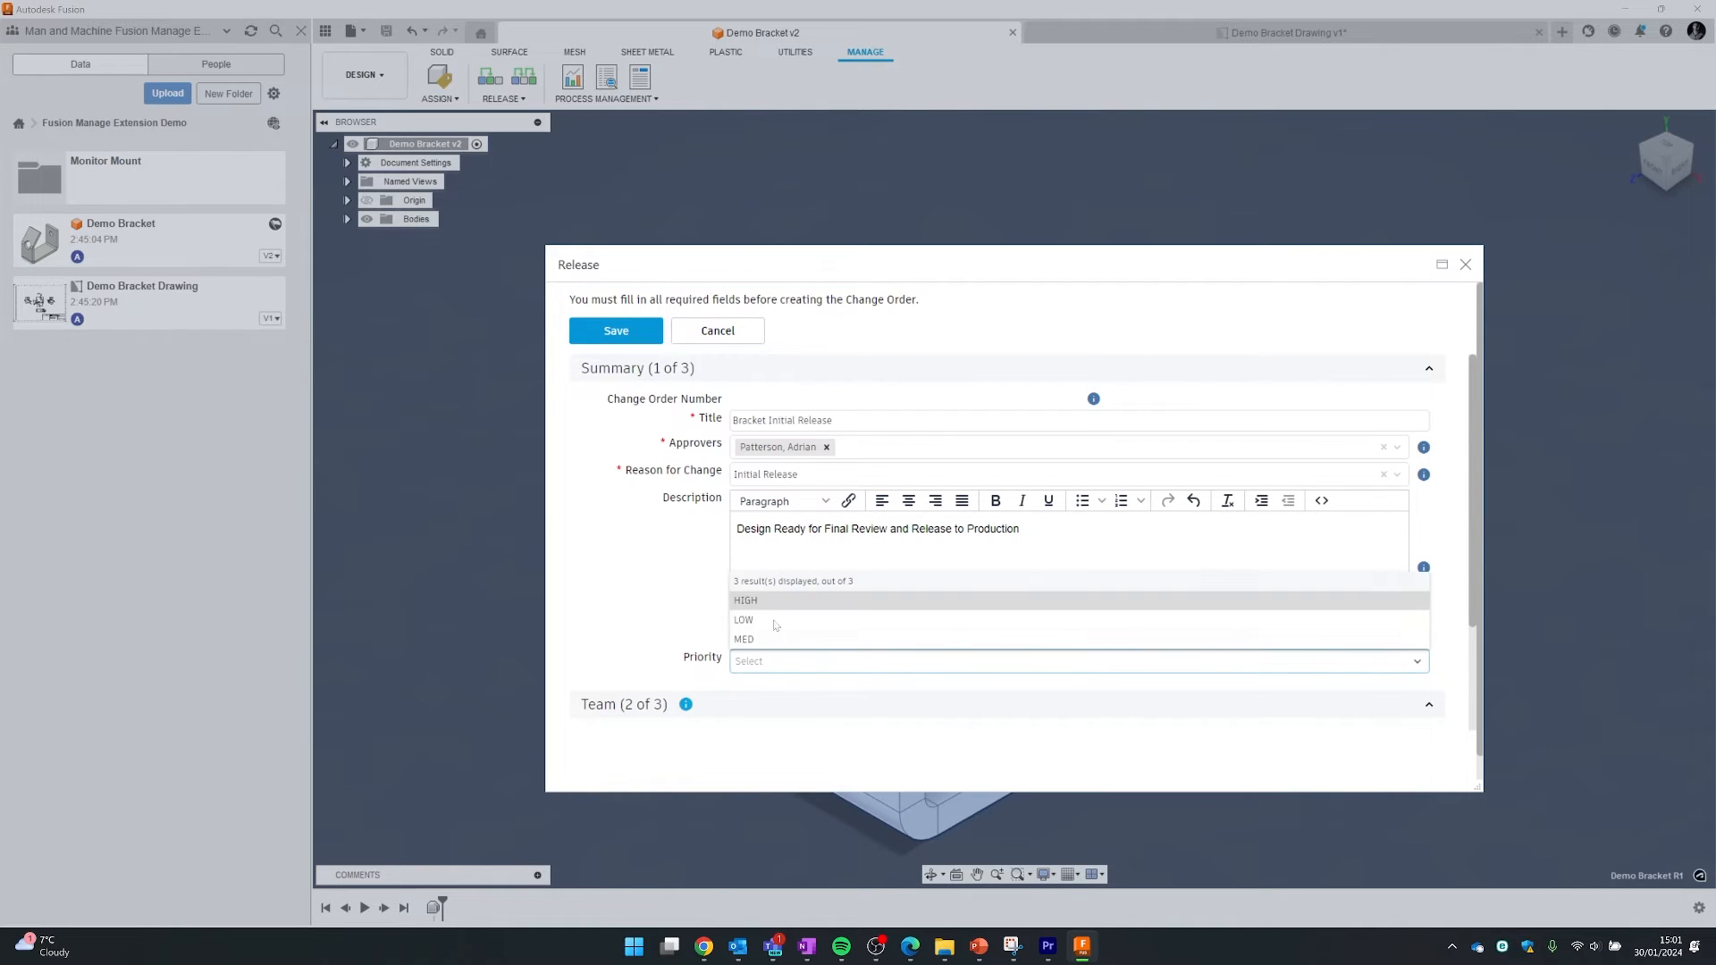
{"action": "left_click", "coordinate": [802, 640]}
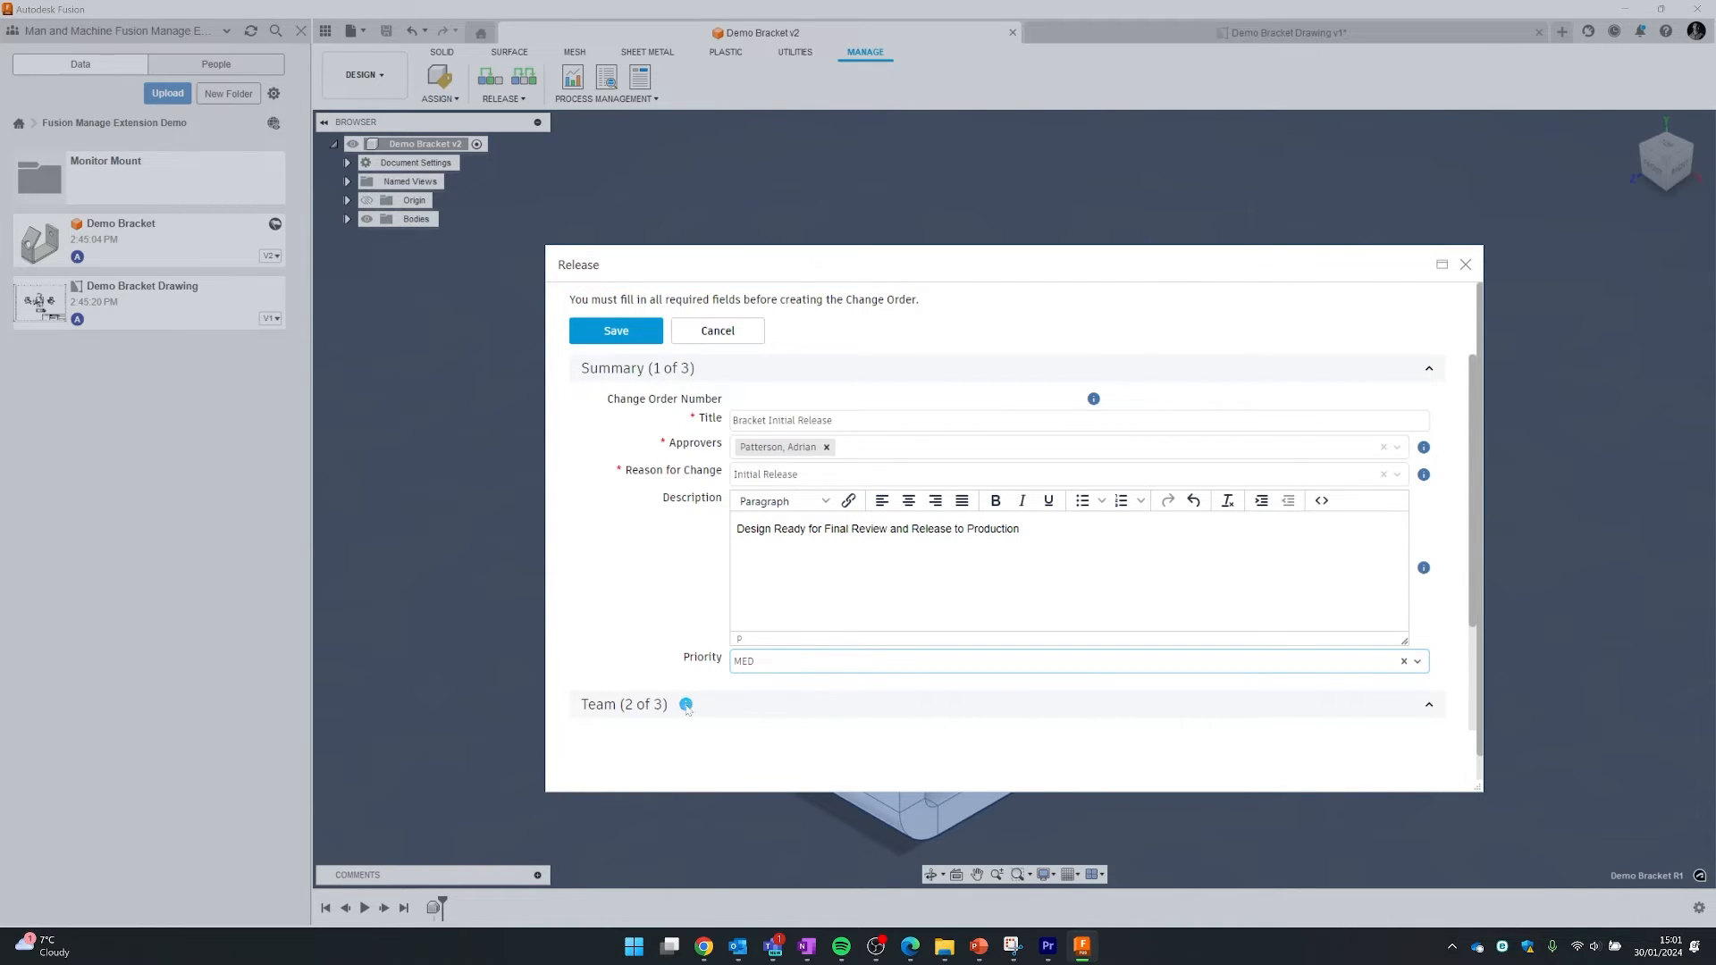
- Assign one reviewer in the Team section, removing the extra one added by mistake
{"action": "left_click", "coordinate": [1429, 706]}
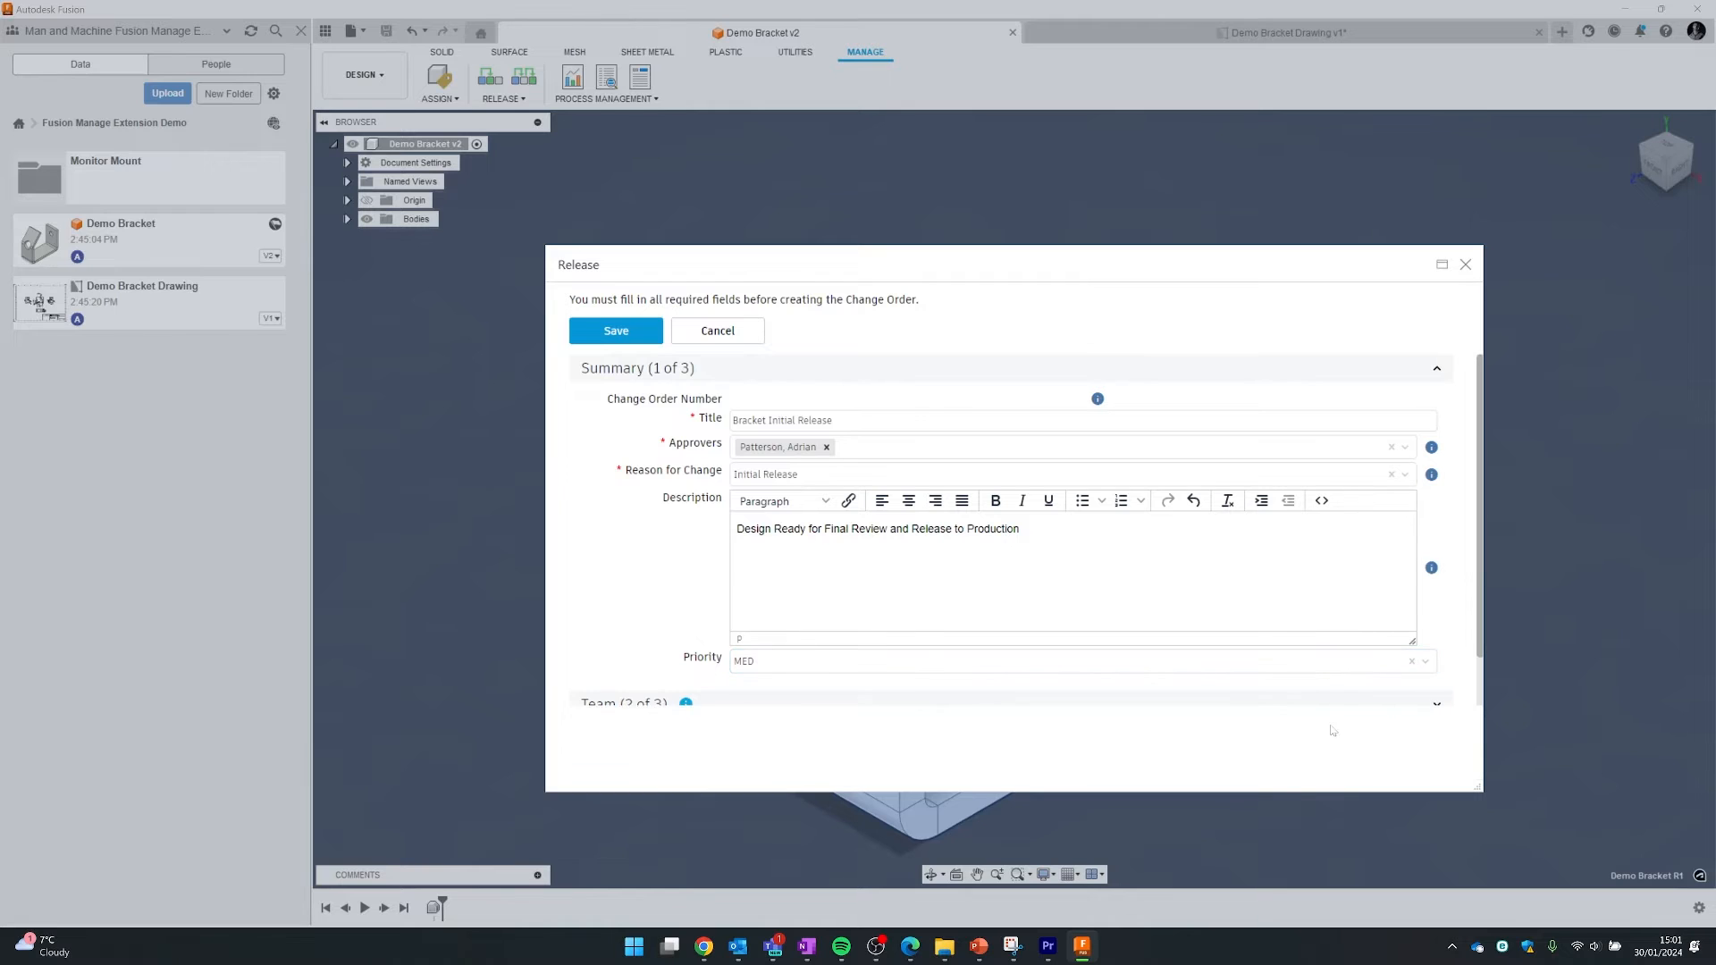
{"action": "scroll", "coordinate": [1191, 718], "scroll_direction": "down", "scroll_amount": 1}
{"action": "left_click", "coordinate": [1362, 656]}
{"action": "scroll", "coordinate": [1251, 643], "scroll_direction": "down", "scroll_amount": 1}
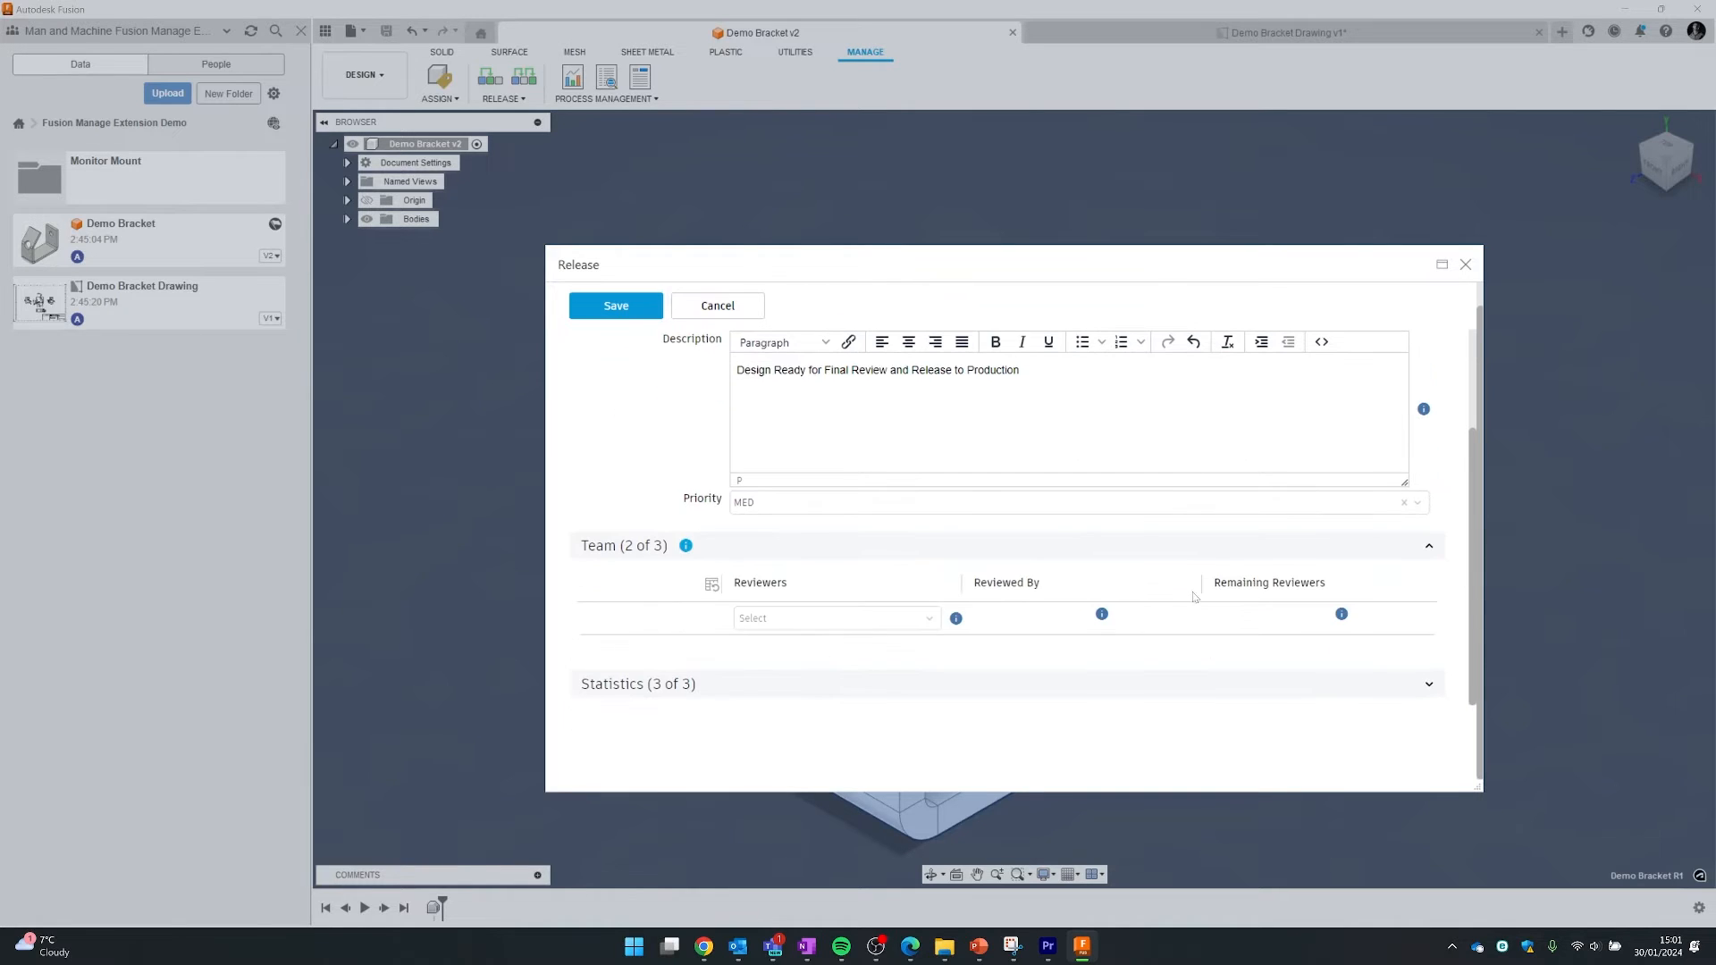
{"action": "left_click", "coordinate": [894, 620]}
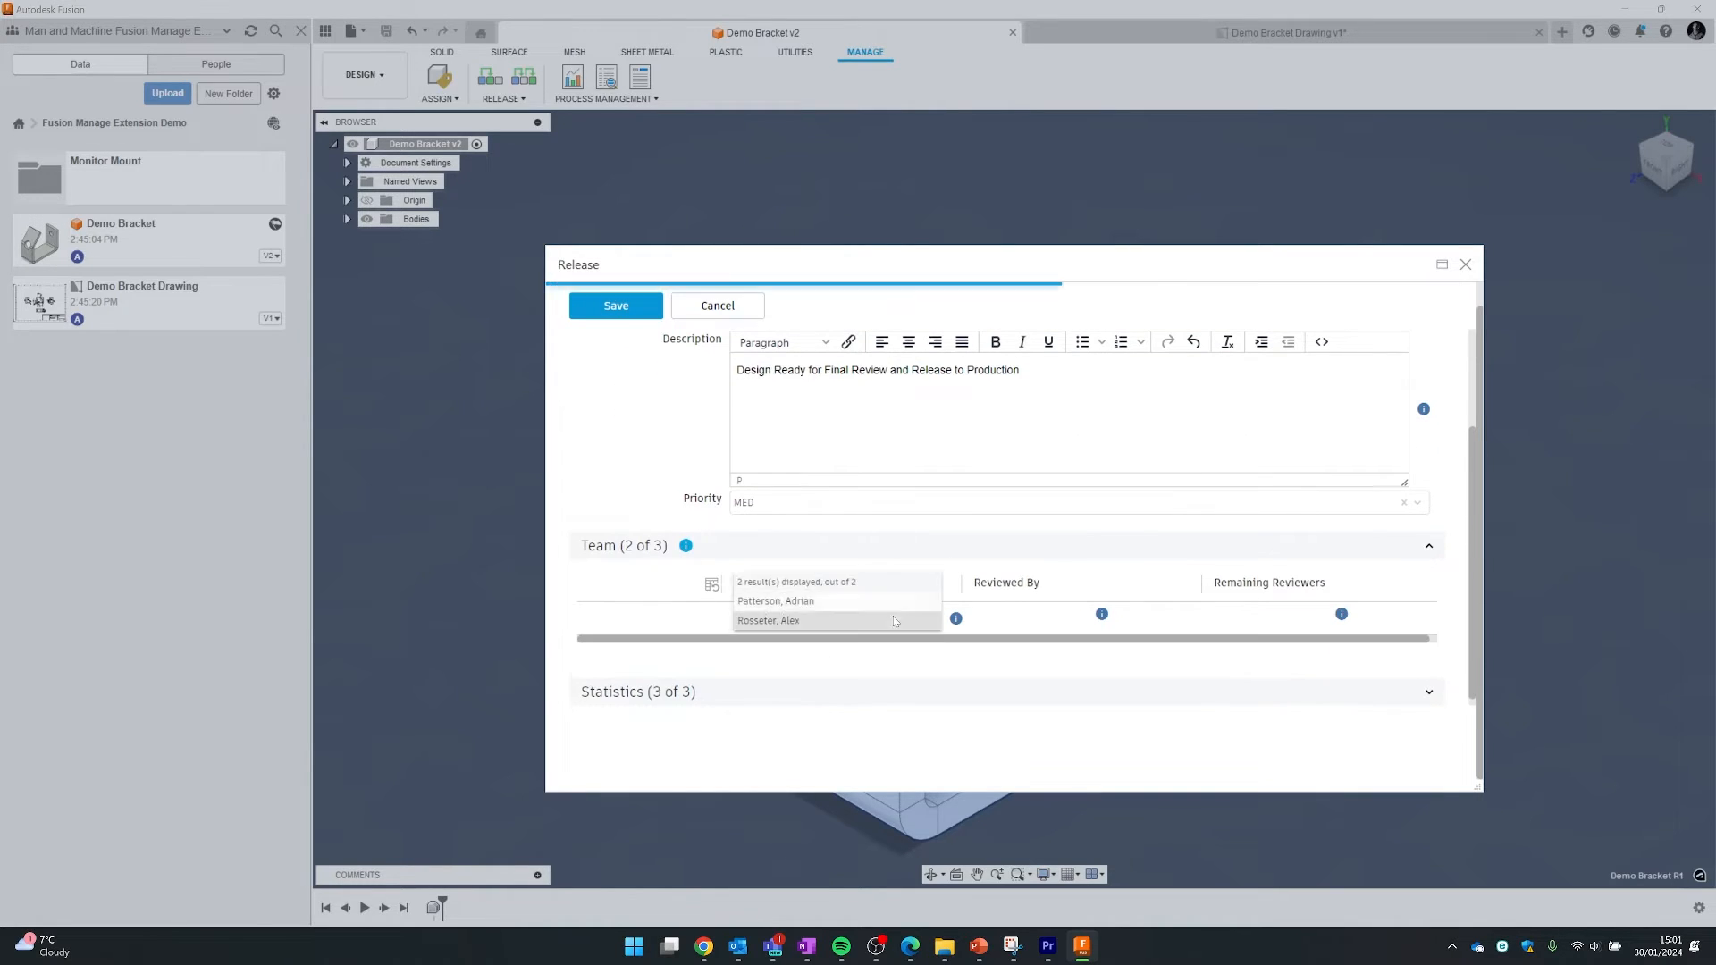
{"action": "left_click", "coordinate": [823, 611]}
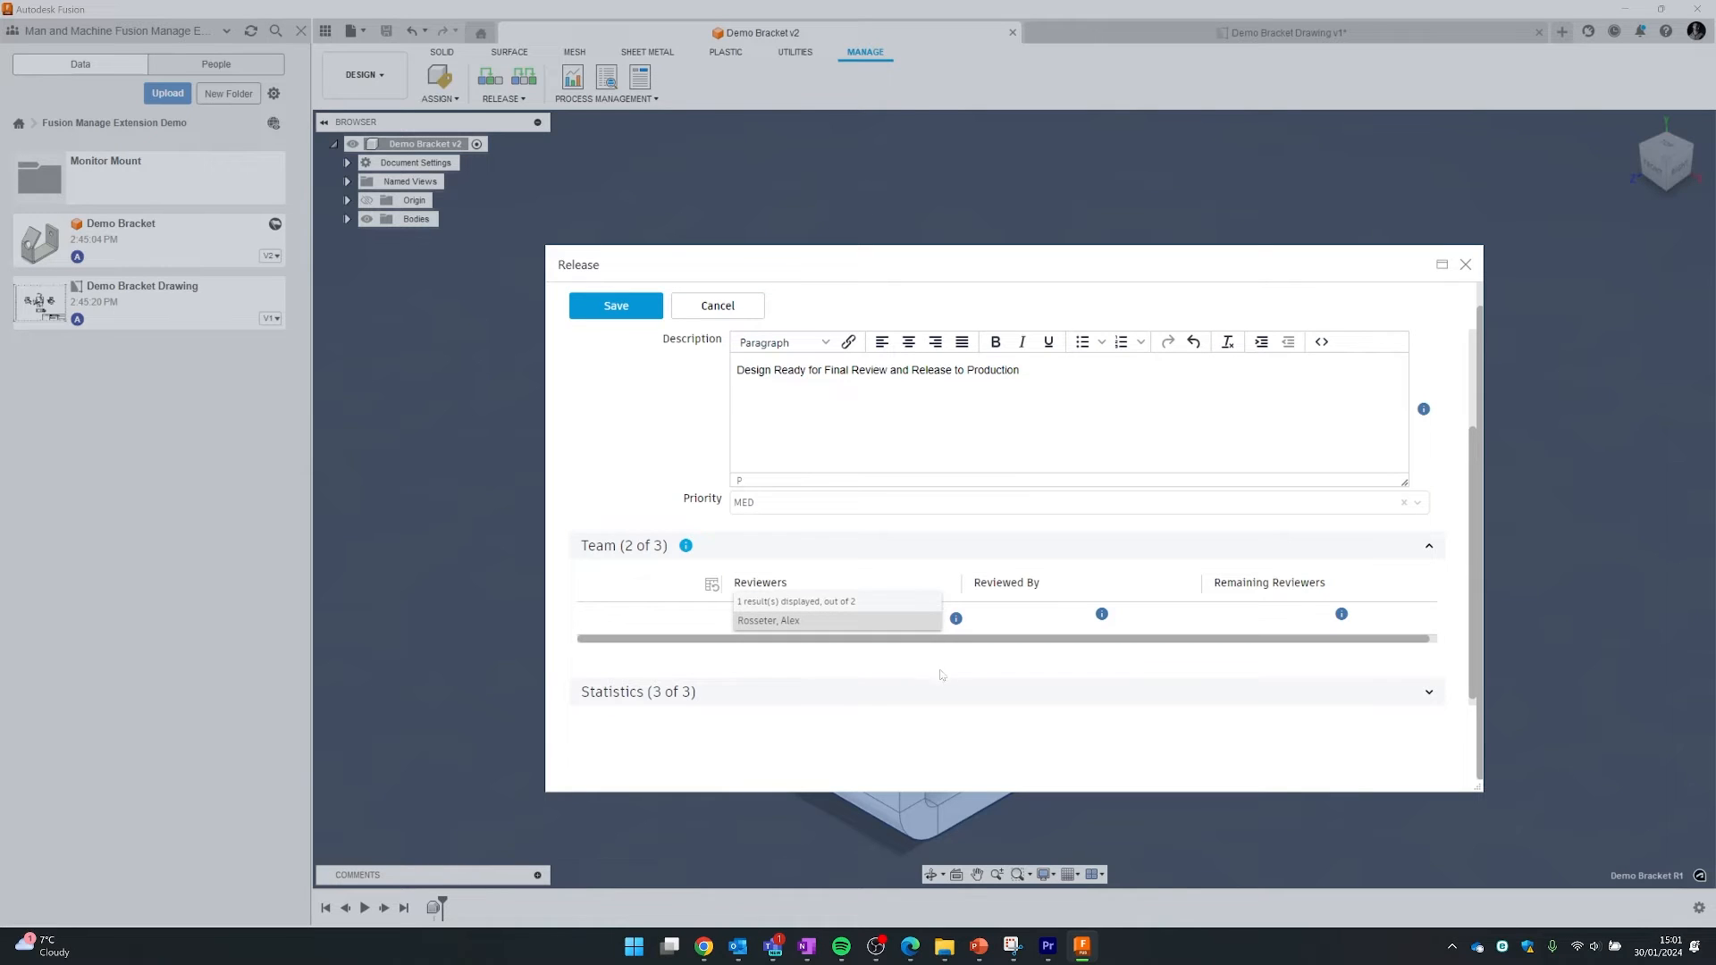
{"action": "left_click", "coordinate": [833, 621]}
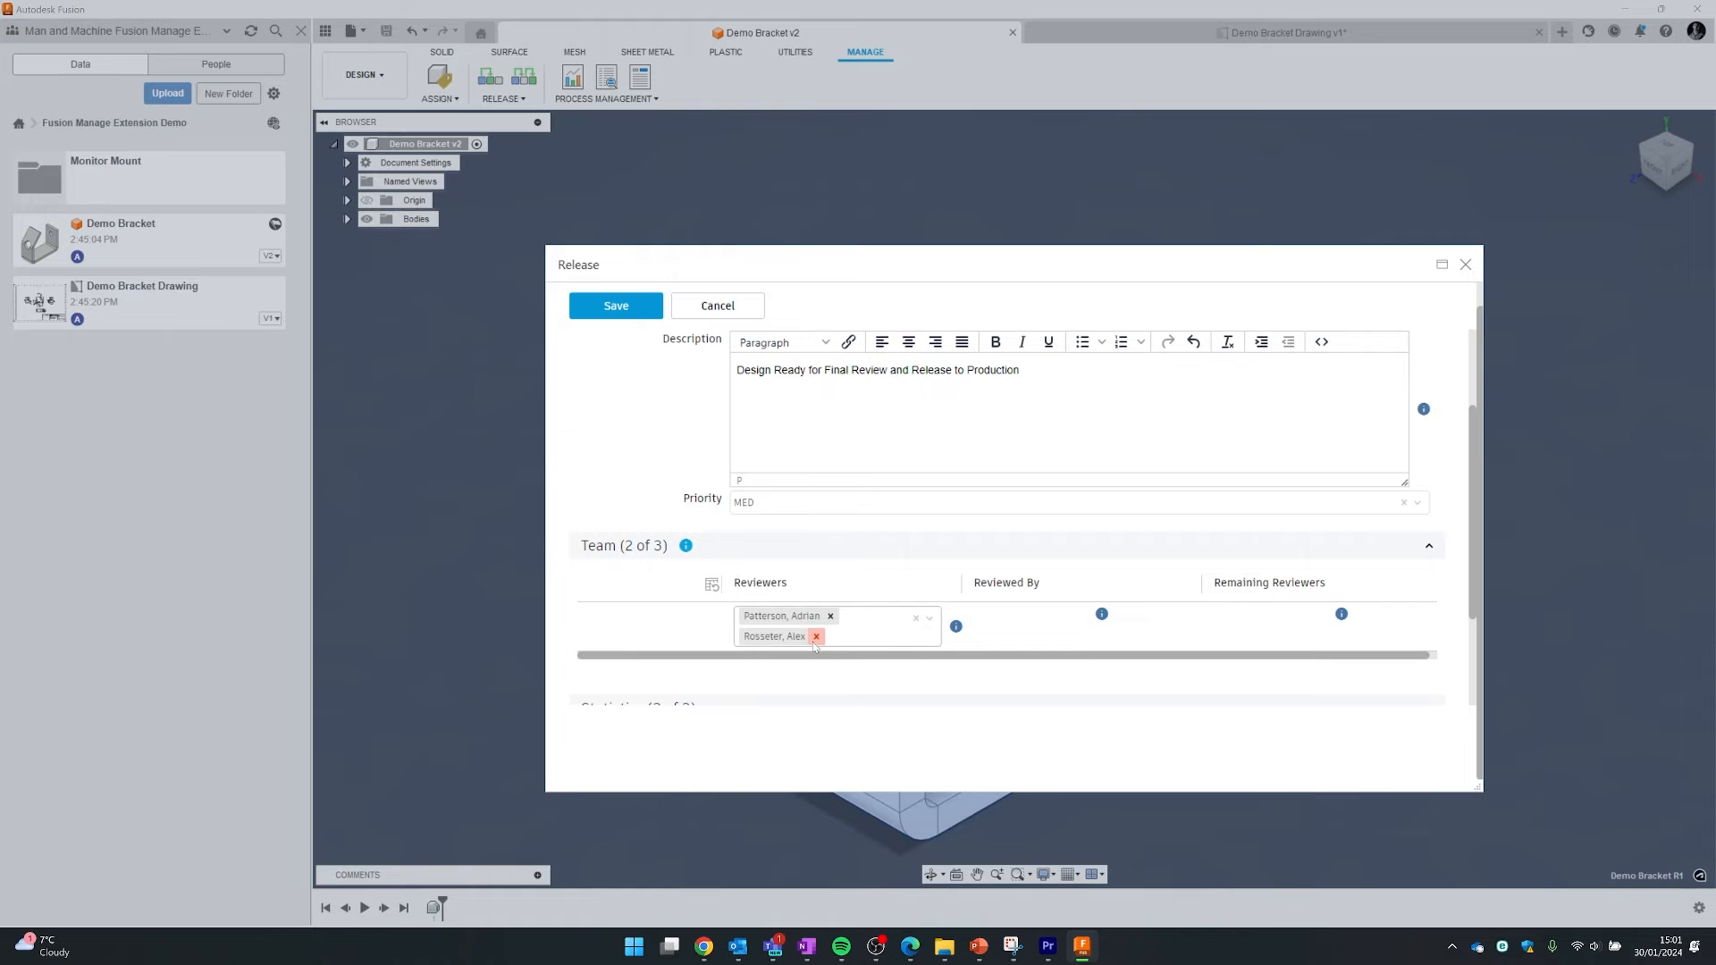
{"action": "left_click", "coordinate": [815, 637]}
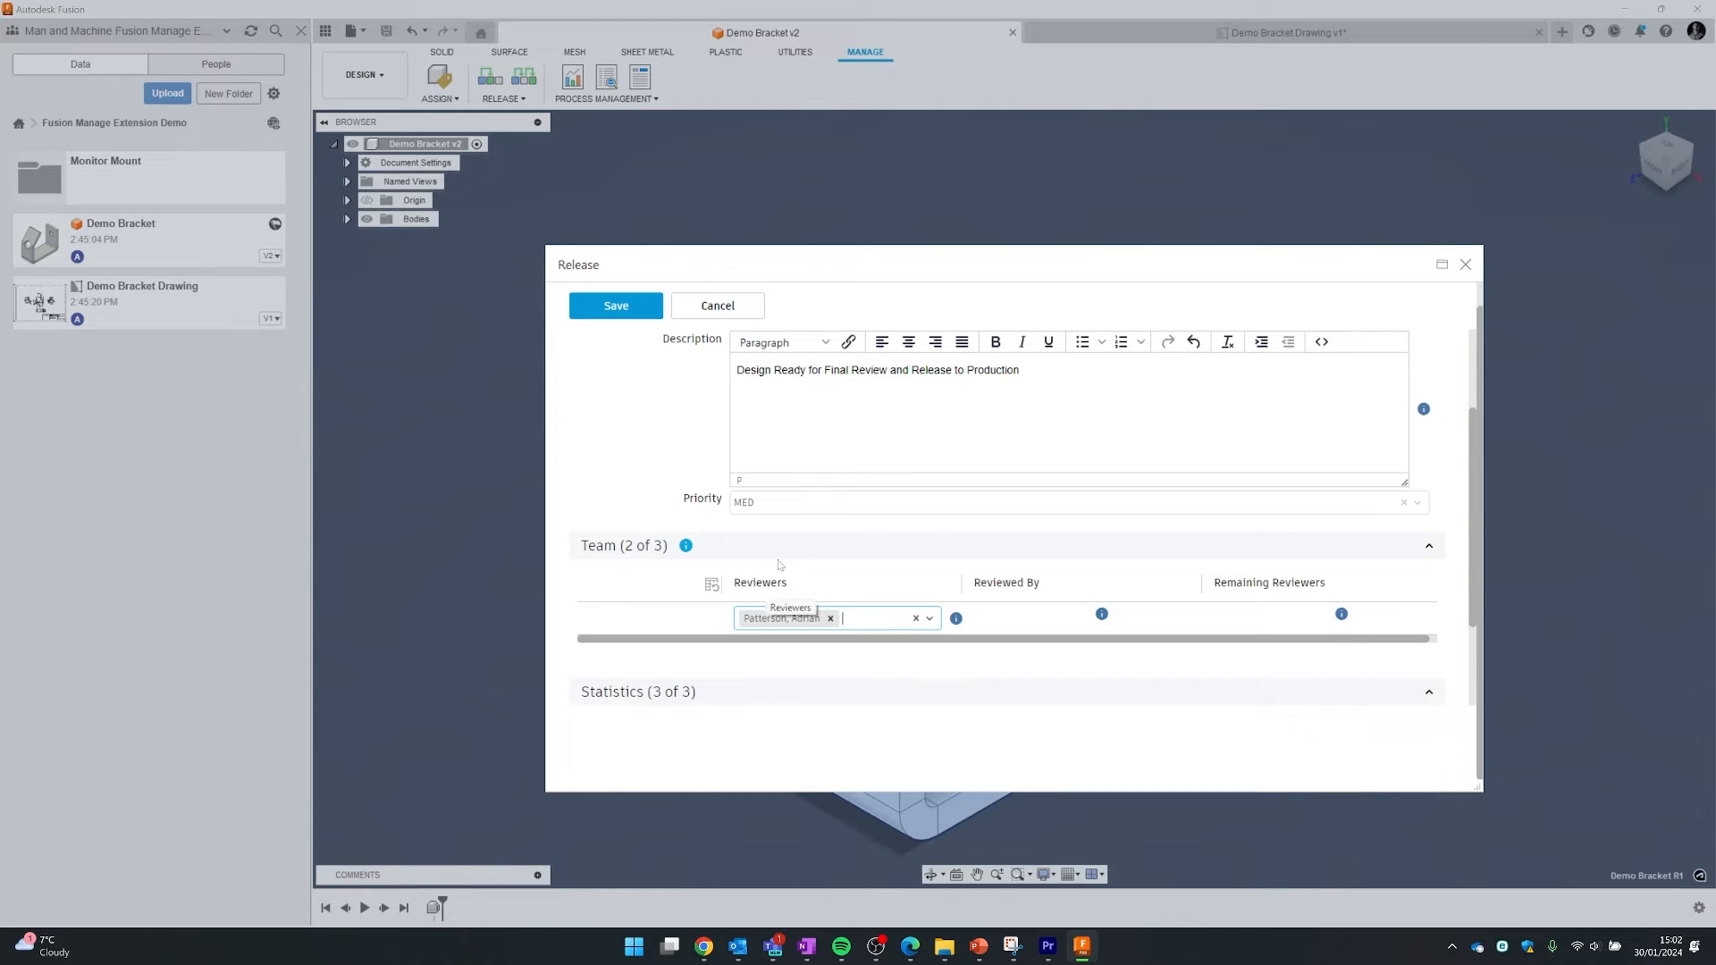
- Save the form to create change order CO-000108, now Open
{"action": "scroll", "coordinate": [1319, 629], "scroll_direction": "down", "scroll_amount": 1}
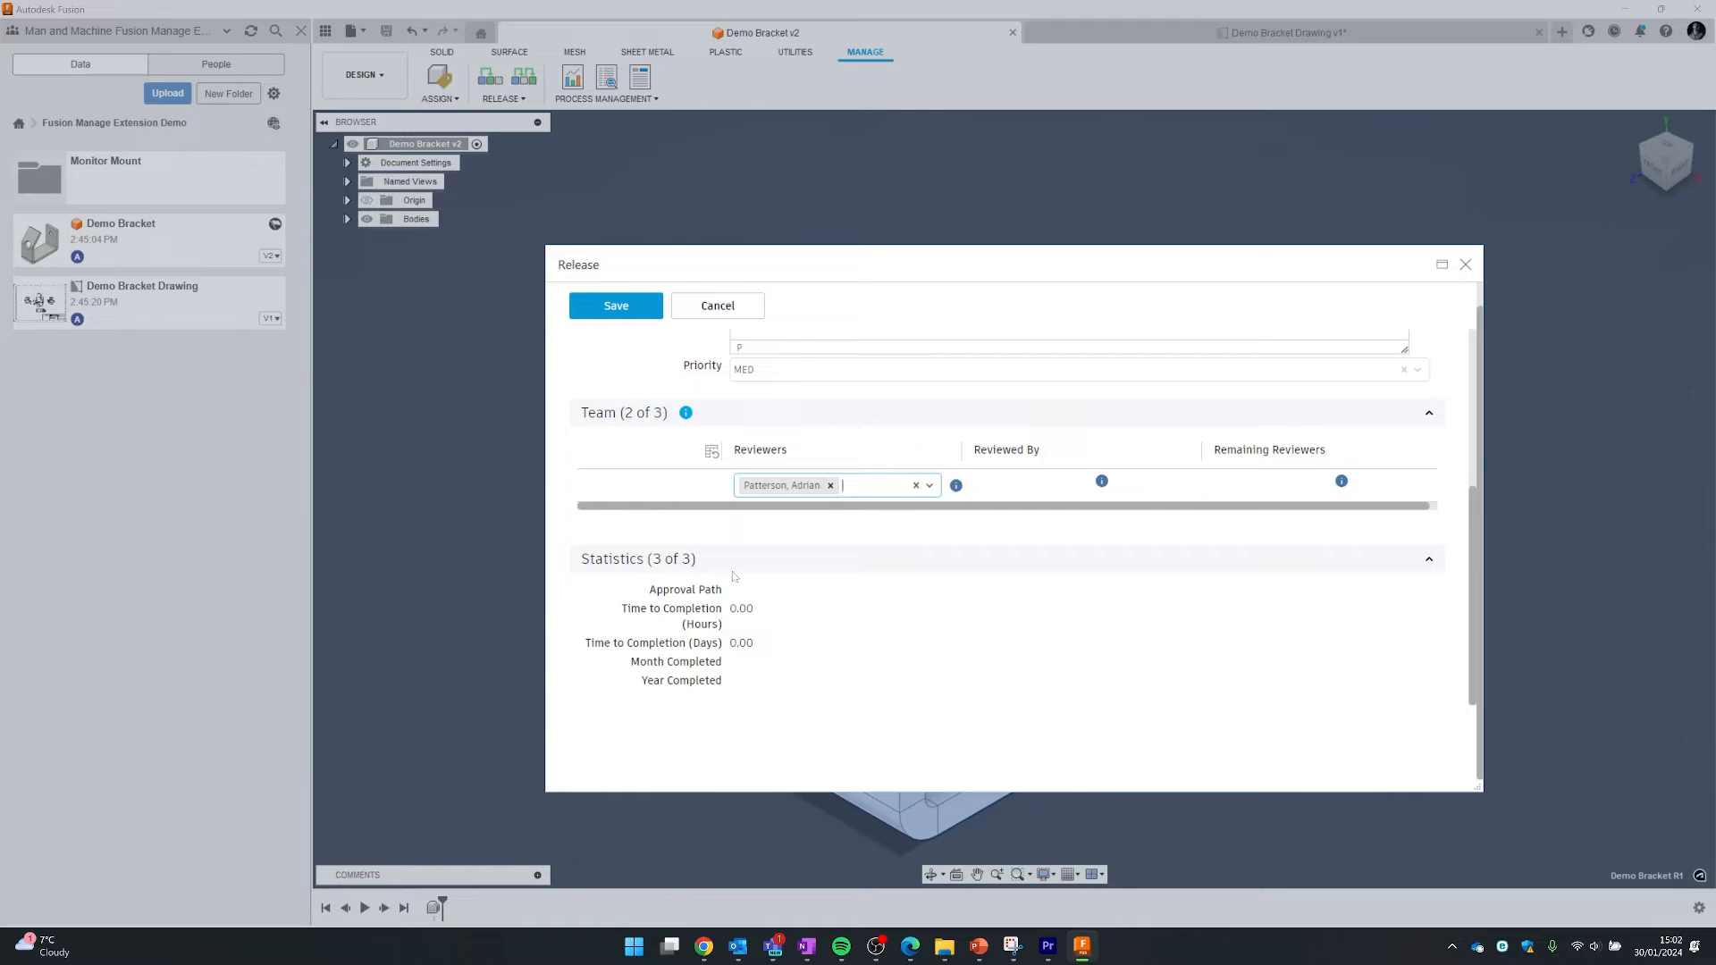
{"action": "scroll", "coordinate": [849, 608], "scroll_direction": "up", "scroll_amount": 2}
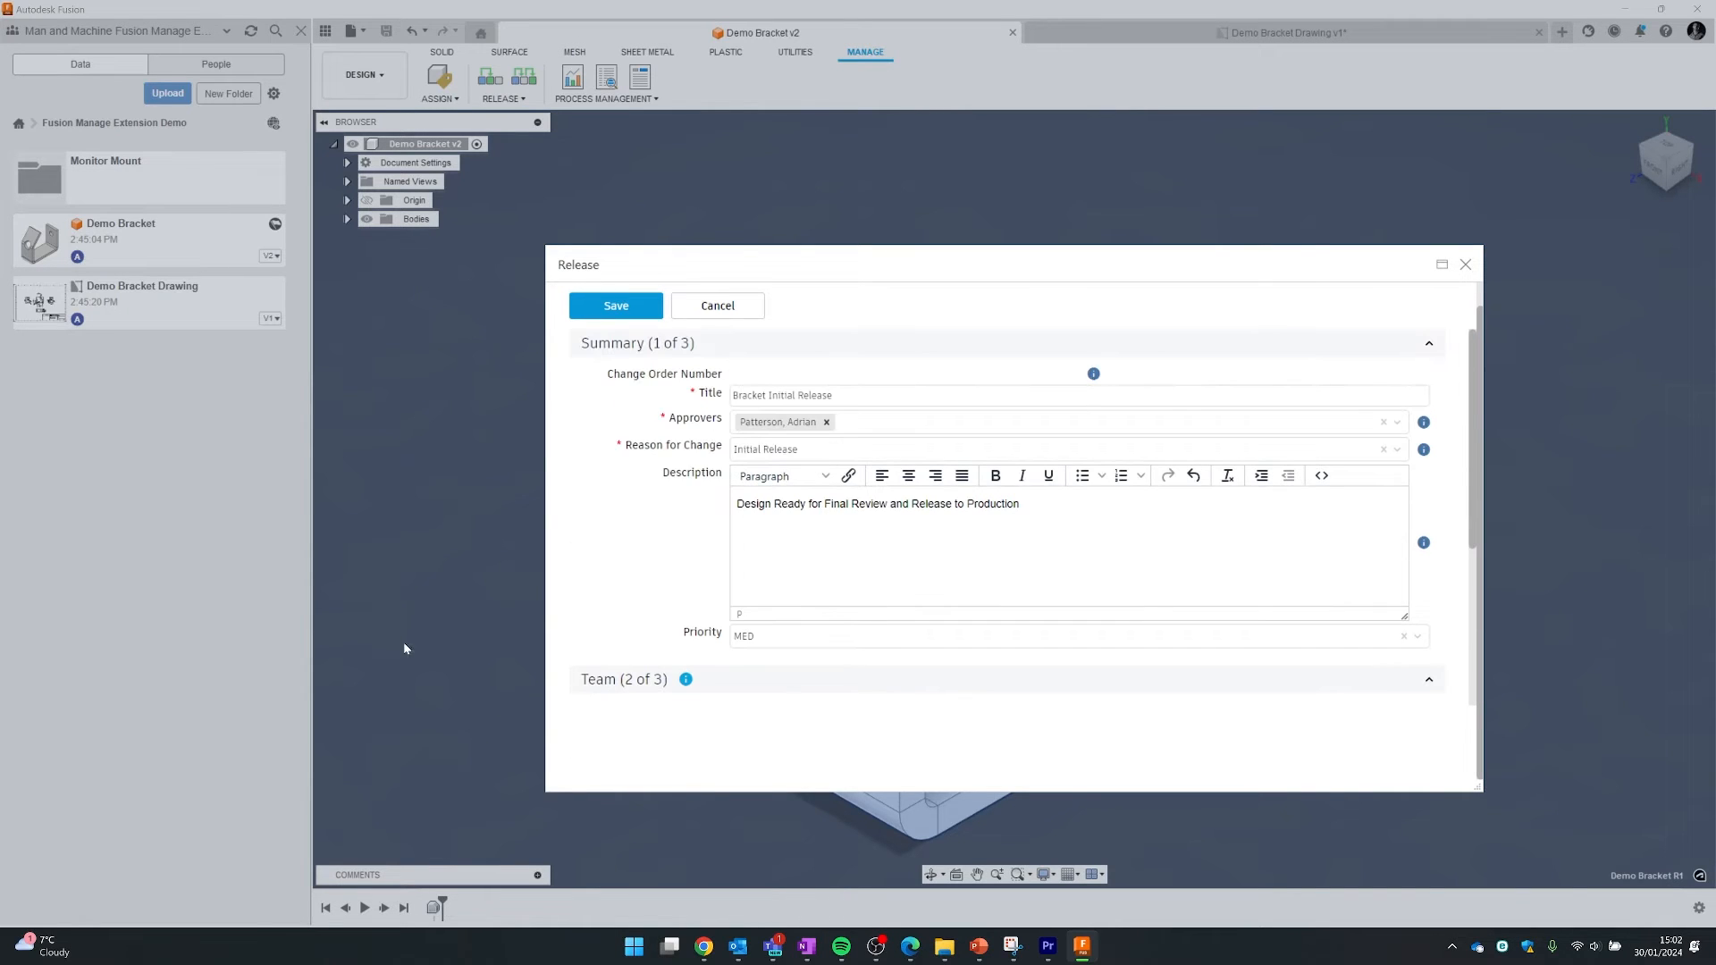
{"action": "left_click", "coordinate": [611, 310]}
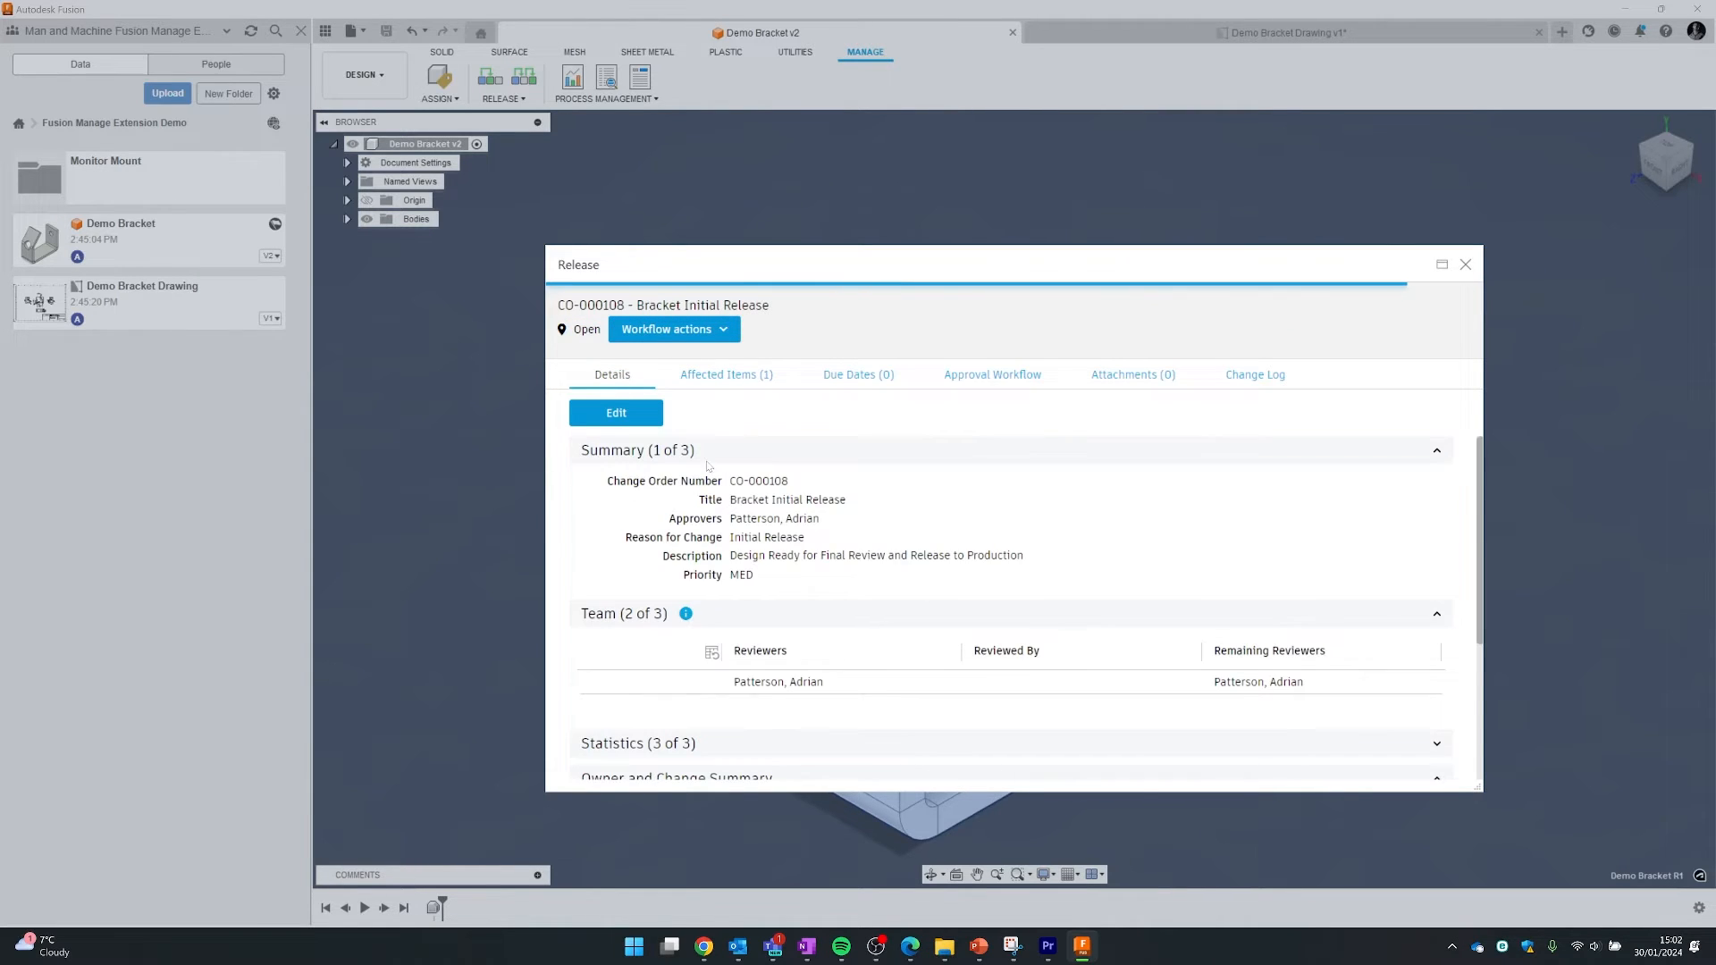
{"action": "scroll", "coordinate": [707, 471], "scroll_direction": "down", "scroll_amount": 3}
{"action": "scroll", "coordinate": [766, 546], "scroll_direction": "up", "scroll_amount": 3}
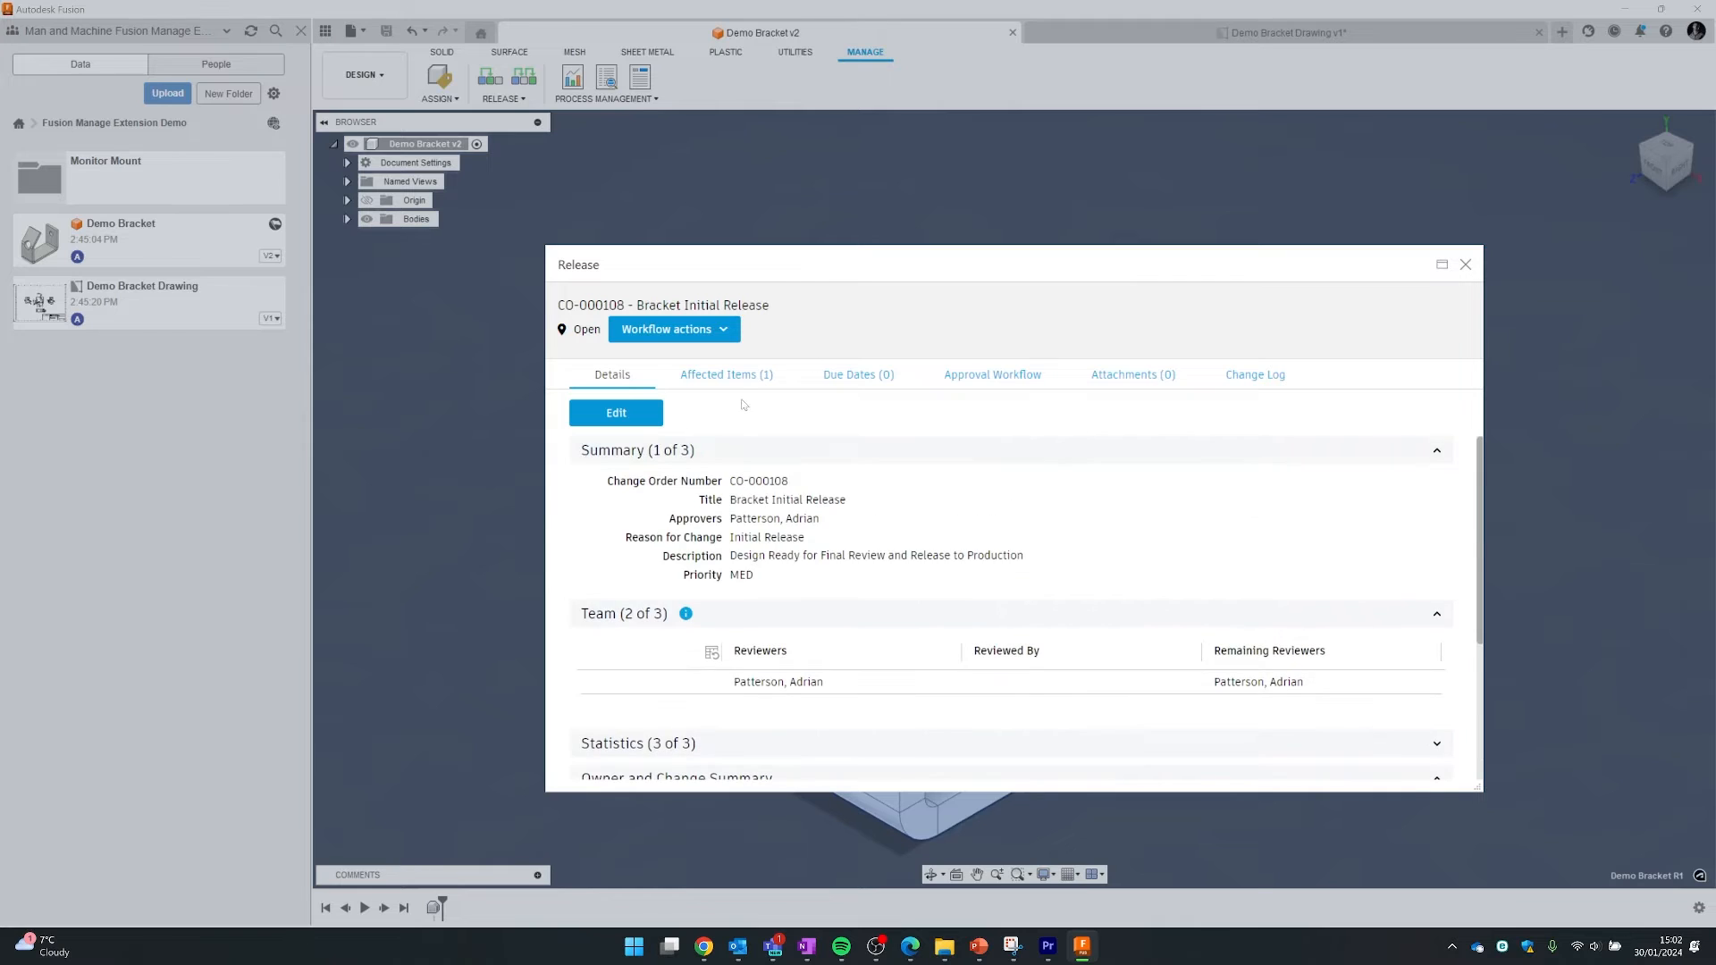
- Add PN-000005 Floor Spacer to CO-000108's affected items next to Demo Bracket
{"action": "left_click", "coordinate": [742, 376]}
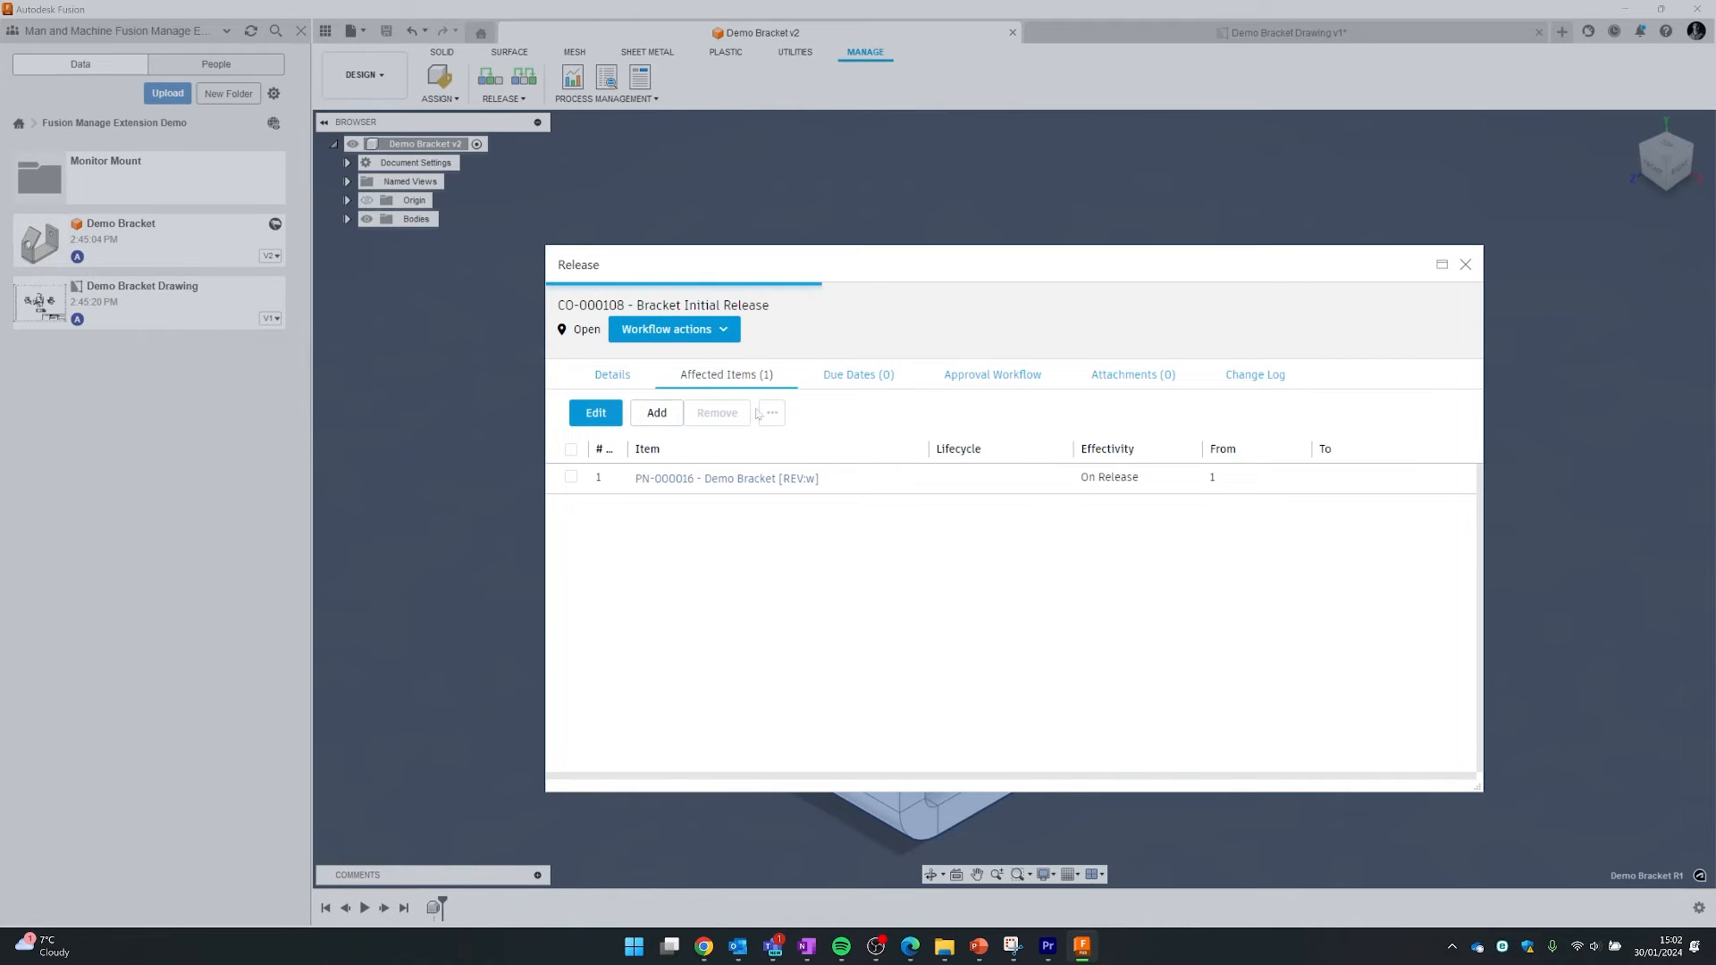
{"action": "left_click", "coordinate": [670, 424]}
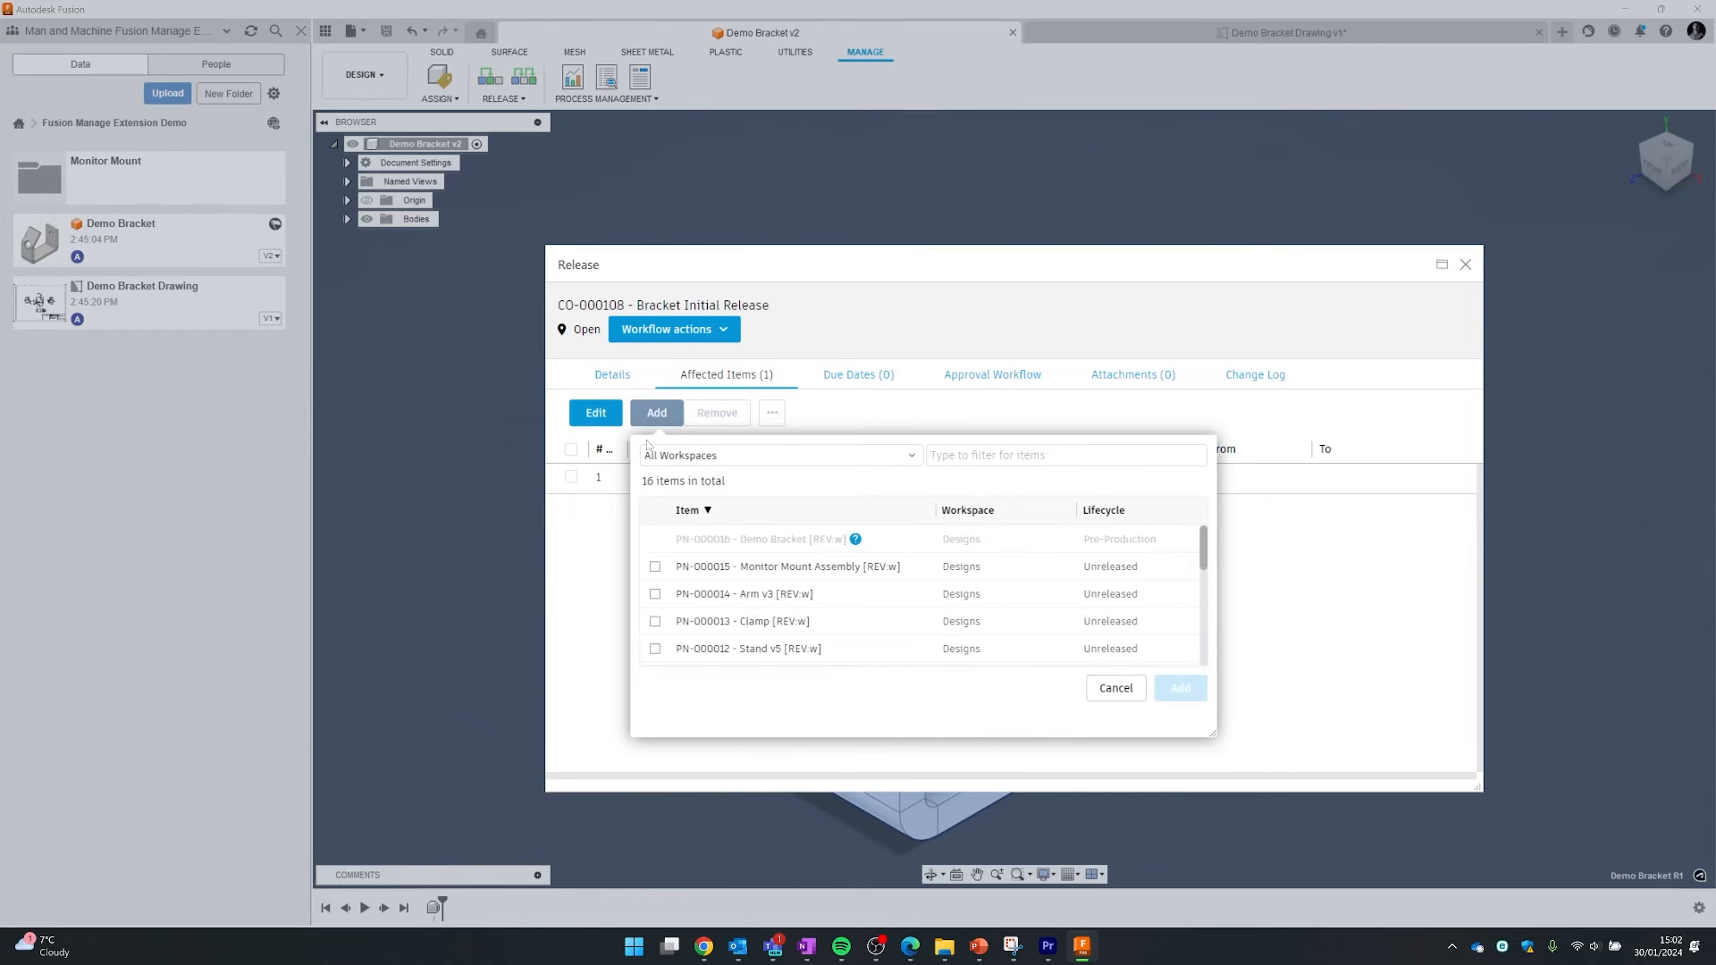
{"action": "scroll", "coordinate": [844, 594], "scroll_direction": "down", "scroll_amount": 4}
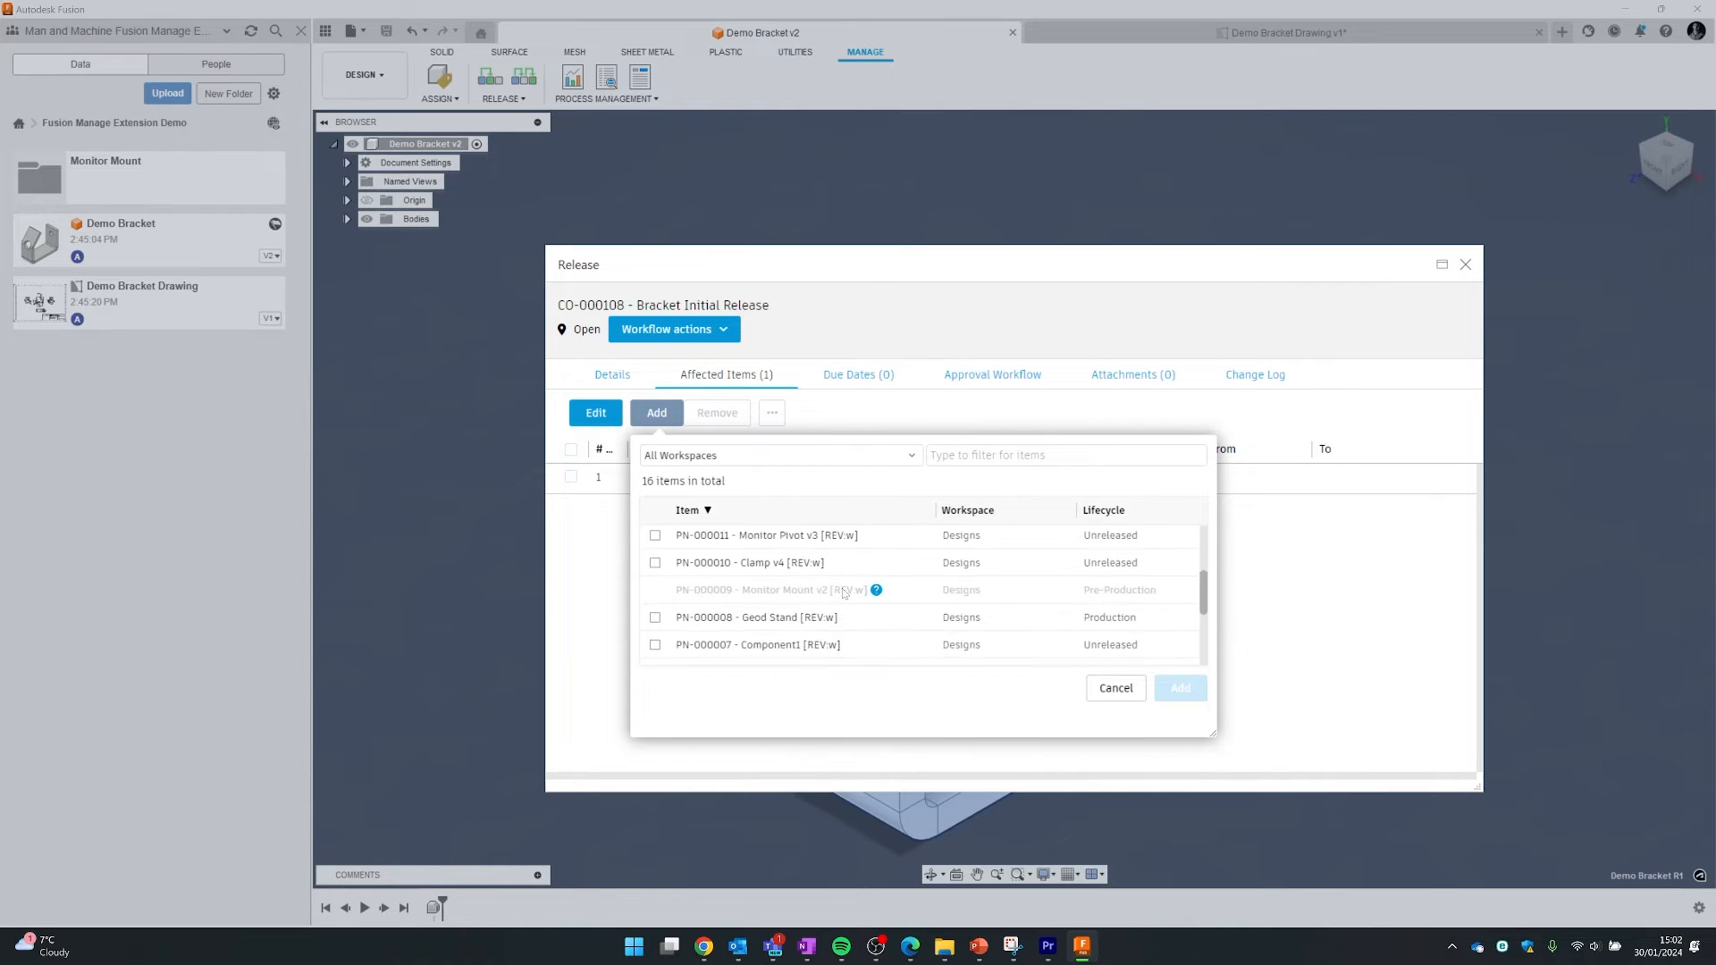
{"action": "scroll", "coordinate": [844, 594], "scroll_direction": "down", "scroll_amount": 1}
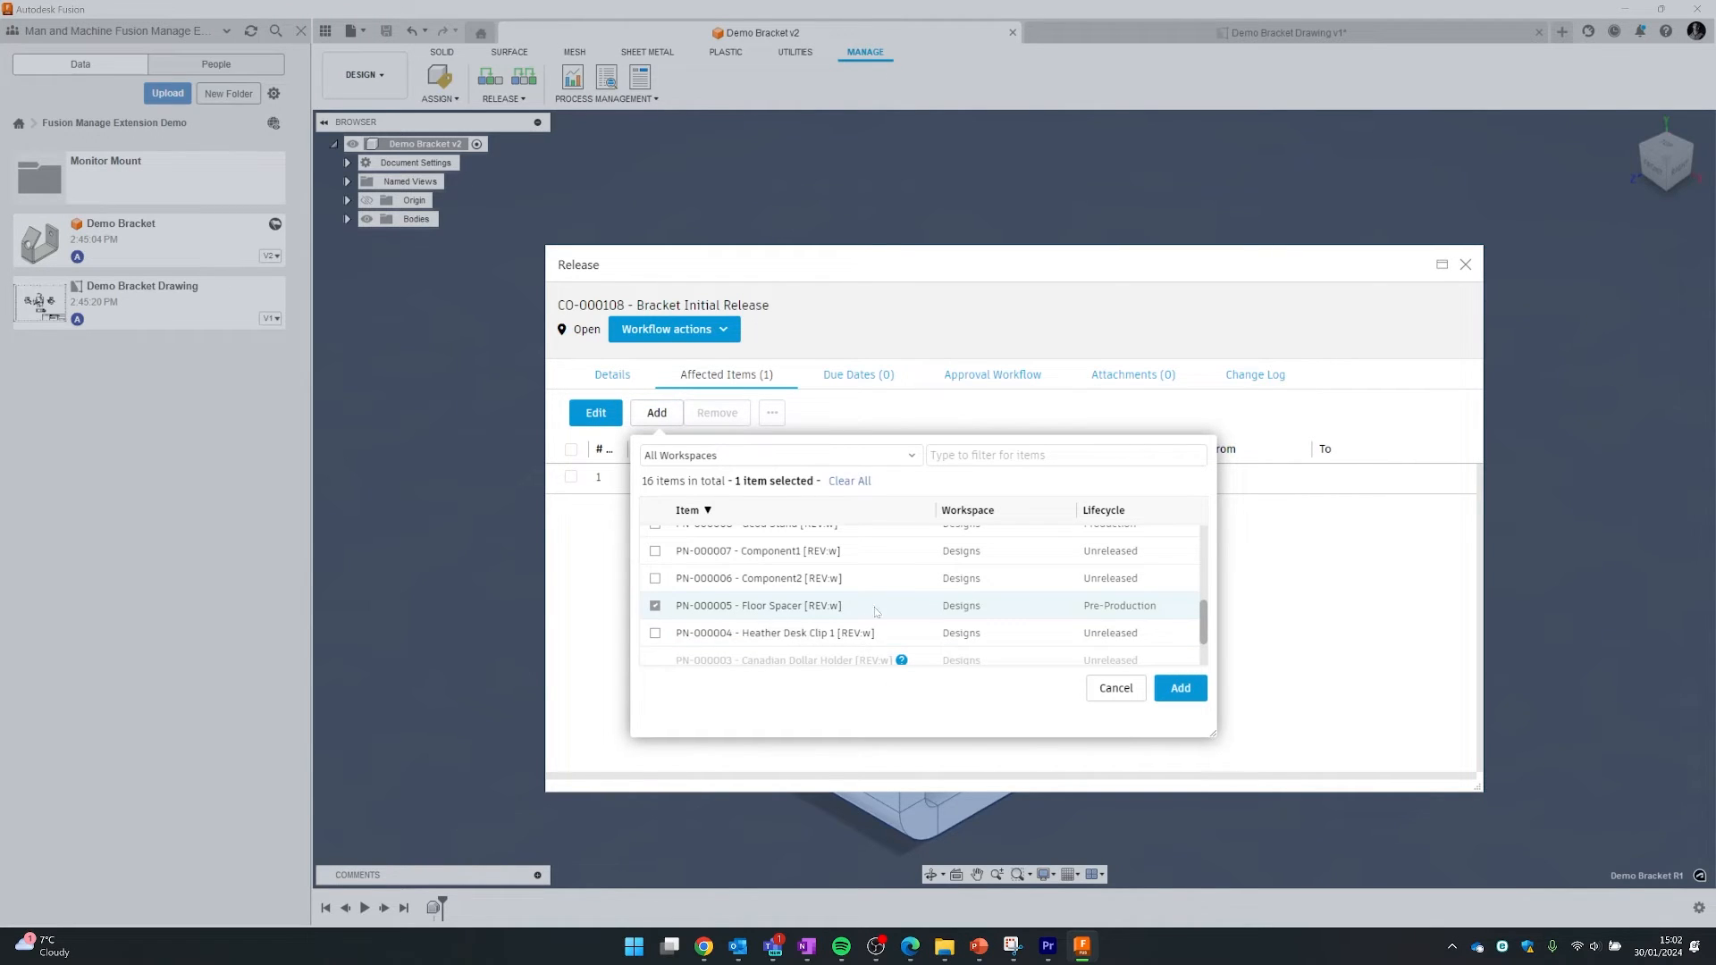
{"action": "left_click", "coordinate": [1196, 694]}
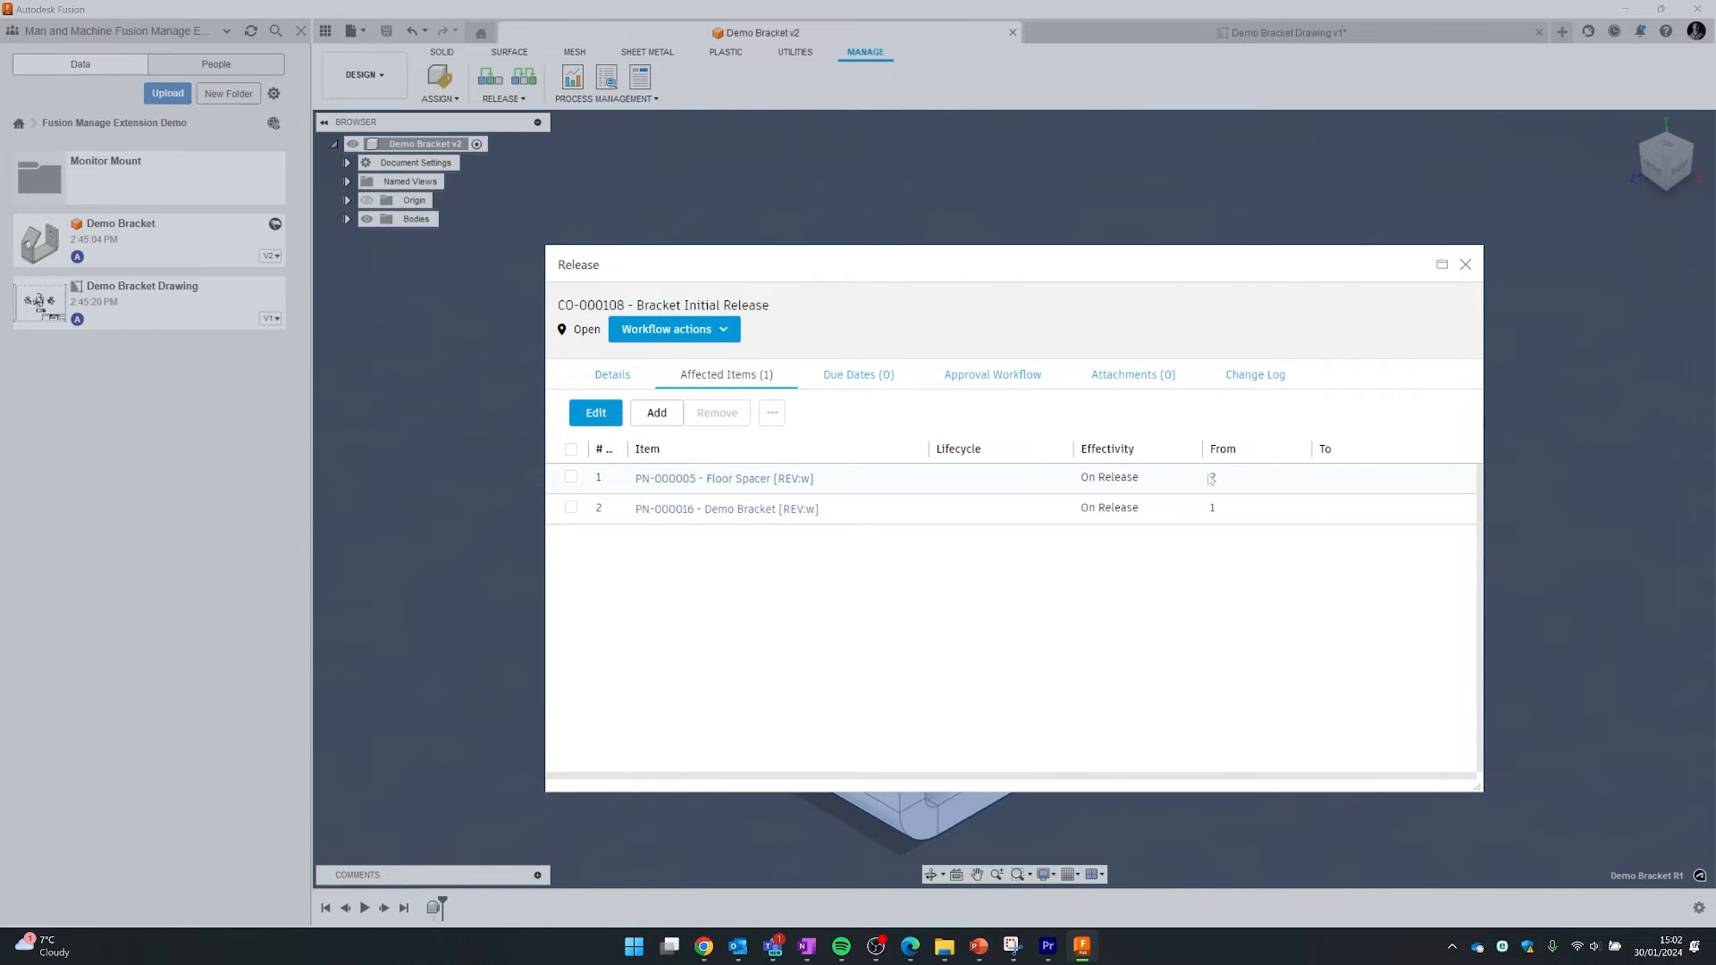
- Add a due-date milestone: Review, Enter state, target 01/31/2024
{"action": "left_click", "coordinate": [855, 384]}
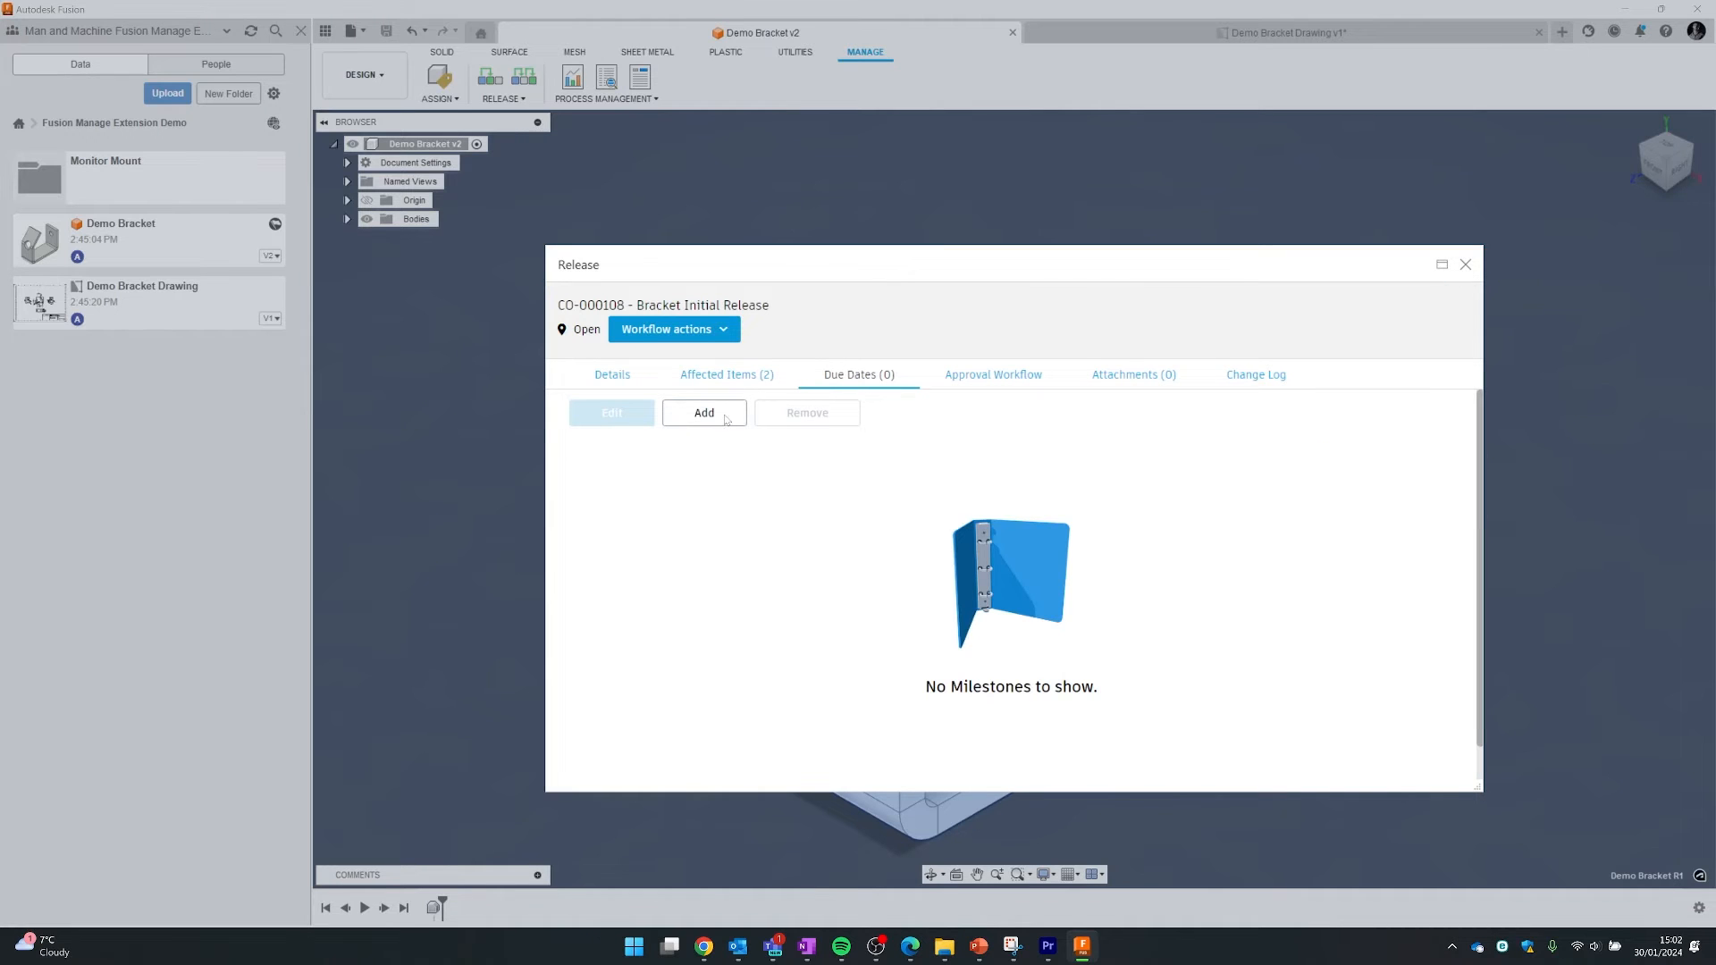
{"action": "left_click", "coordinate": [725, 416]}
{"action": "left_click", "coordinate": [631, 489]}
{"action": "left_click", "coordinate": [626, 503]}
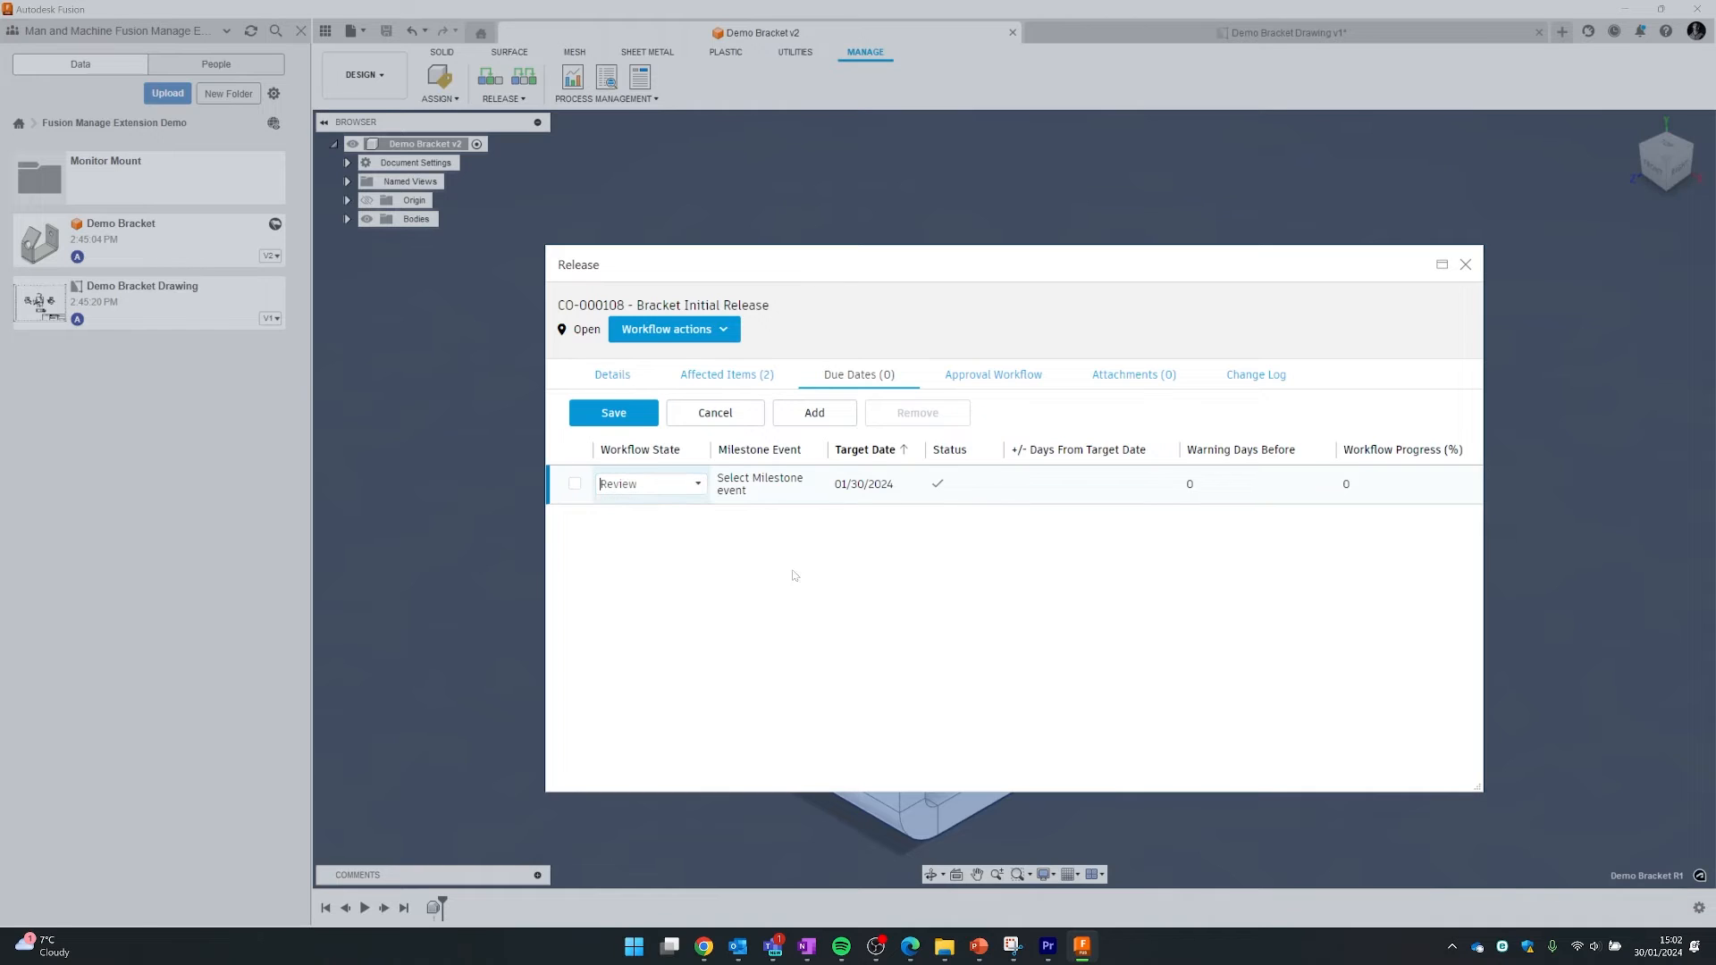
{"action": "left_click", "coordinate": [762, 497]}
{"action": "left_click", "coordinate": [762, 487]}
{"action": "left_click", "coordinate": [758, 502]}
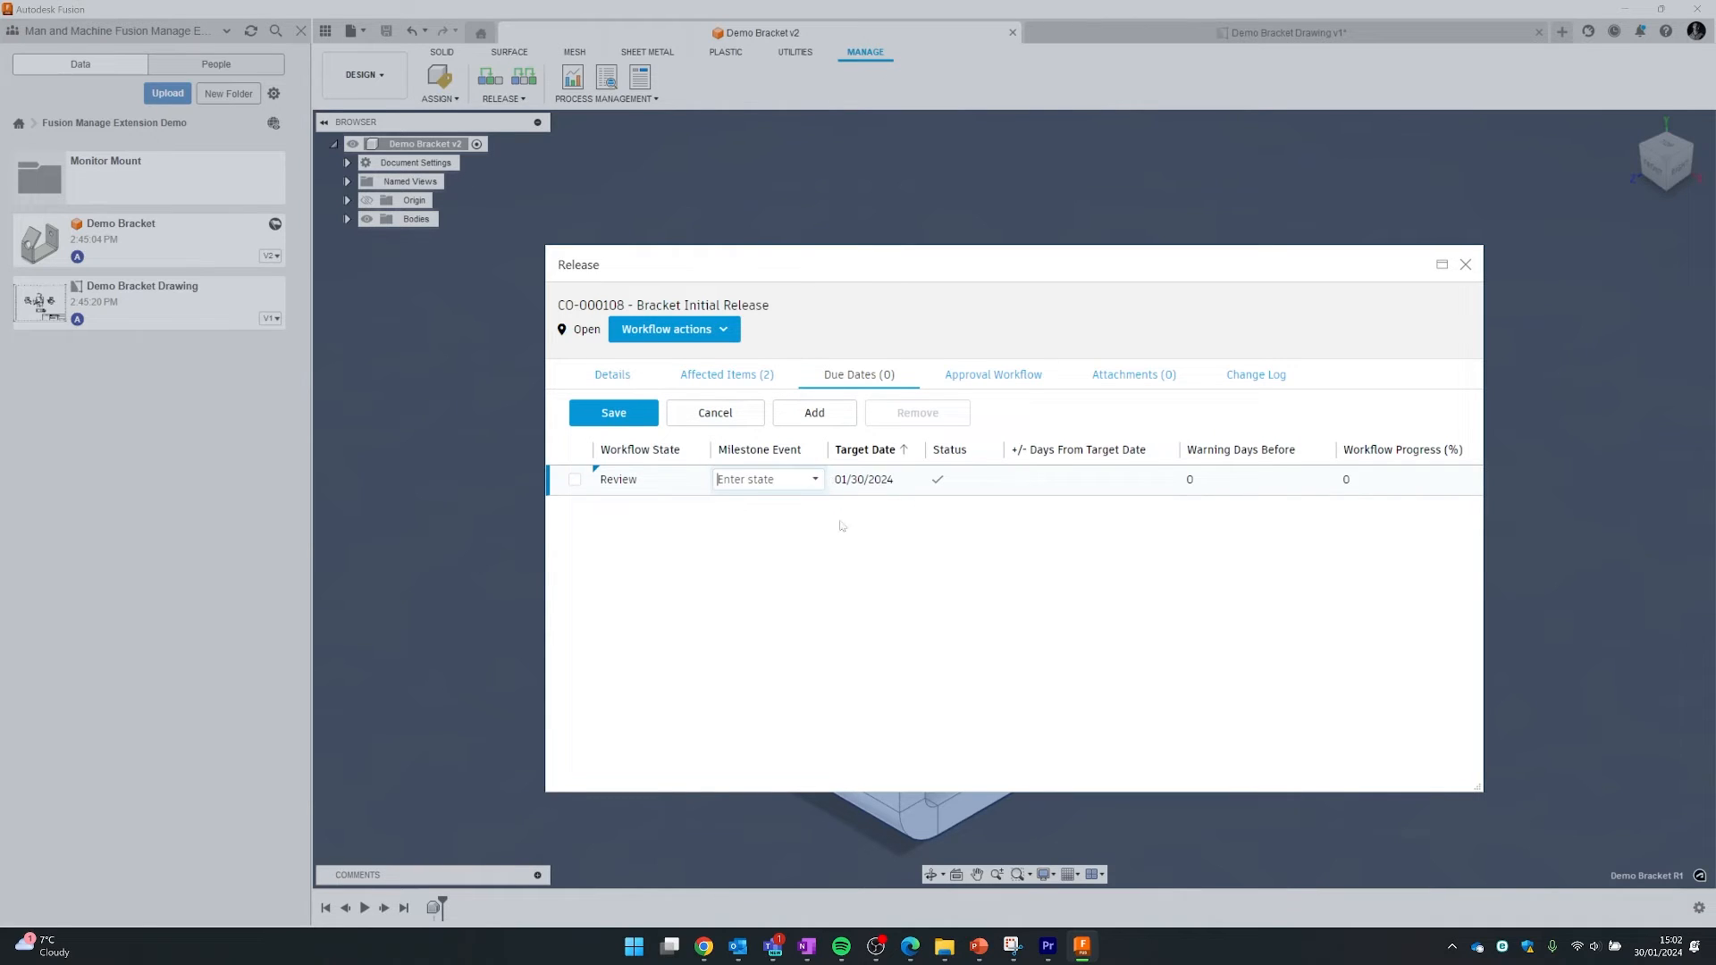
{"action": "left_click", "coordinate": [877, 491]}
{"action": "left_click", "coordinate": [923, 677]}
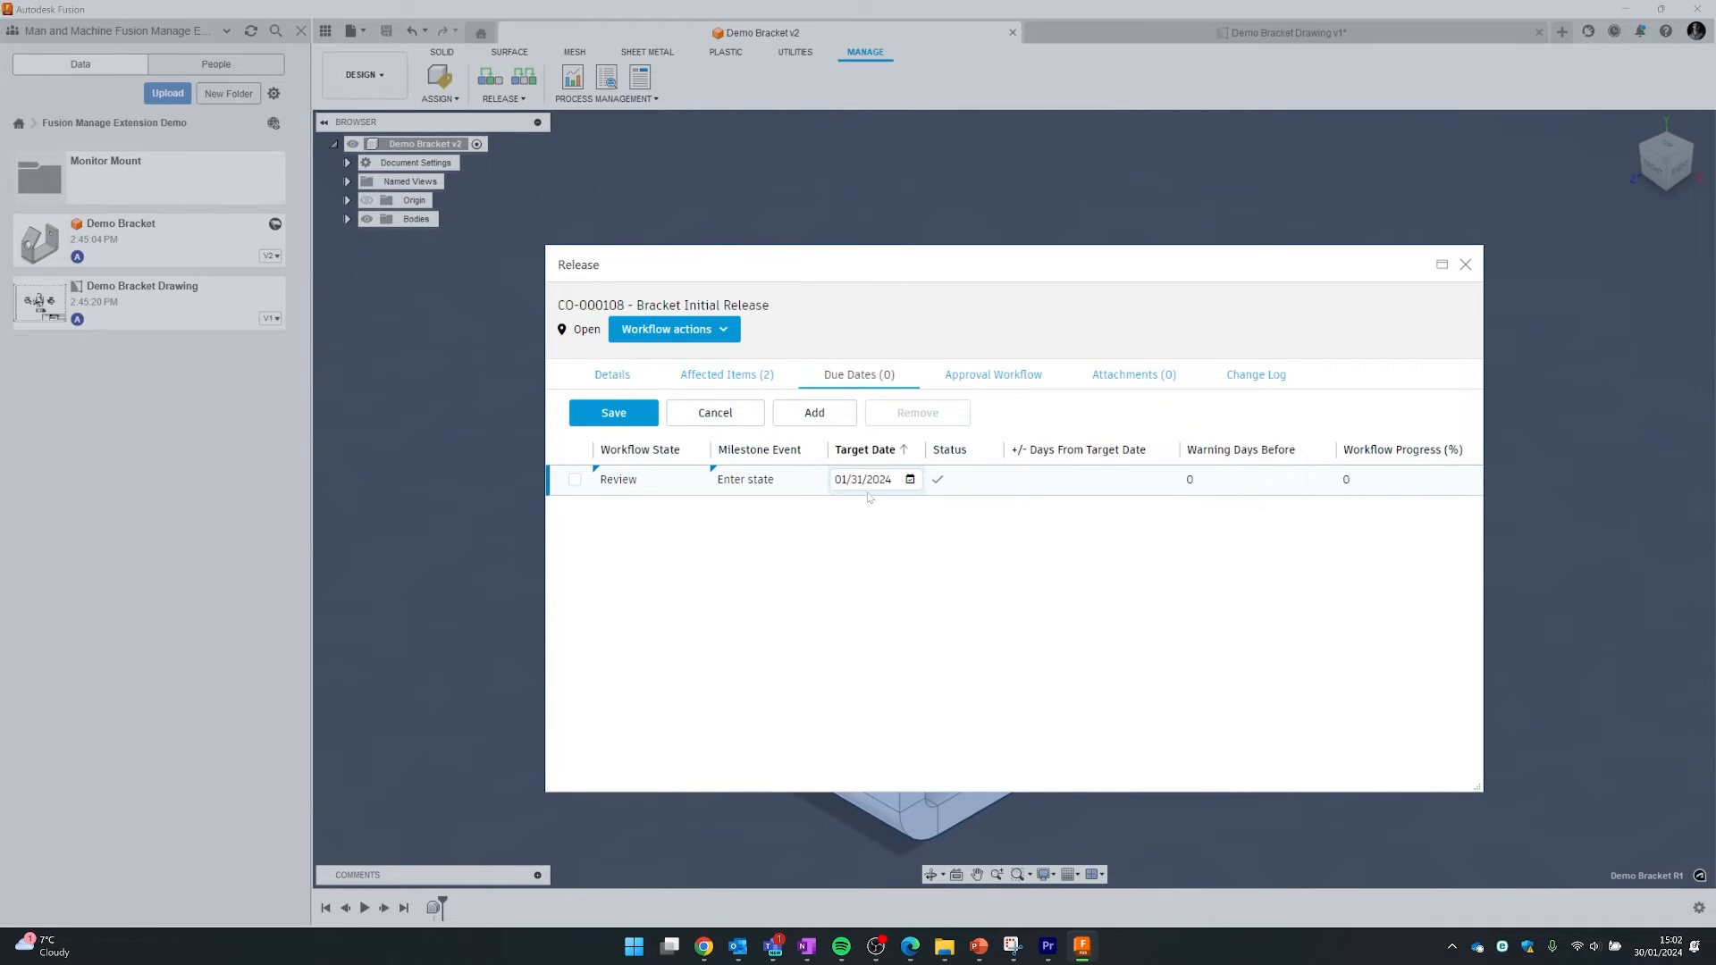
- Add a second milestone, Review Leave state by 02/02/2024, and save both due dates
{"action": "left_click", "coordinate": [814, 412]}
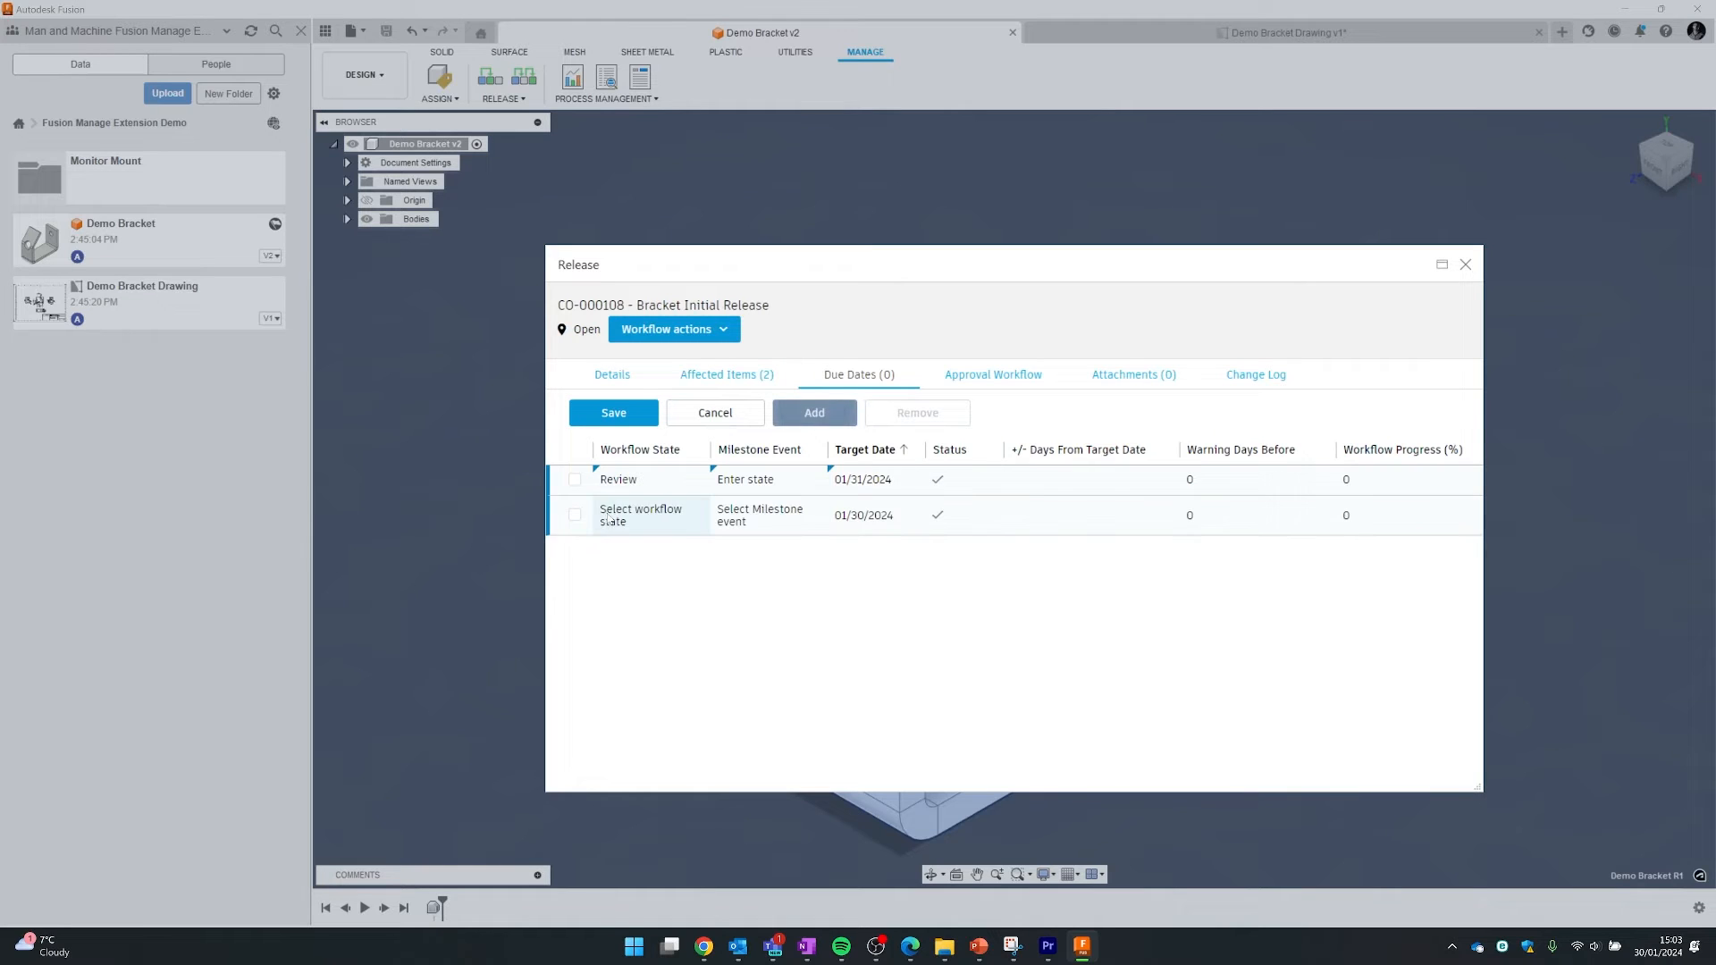
{"action": "left_click", "coordinate": [648, 516]}
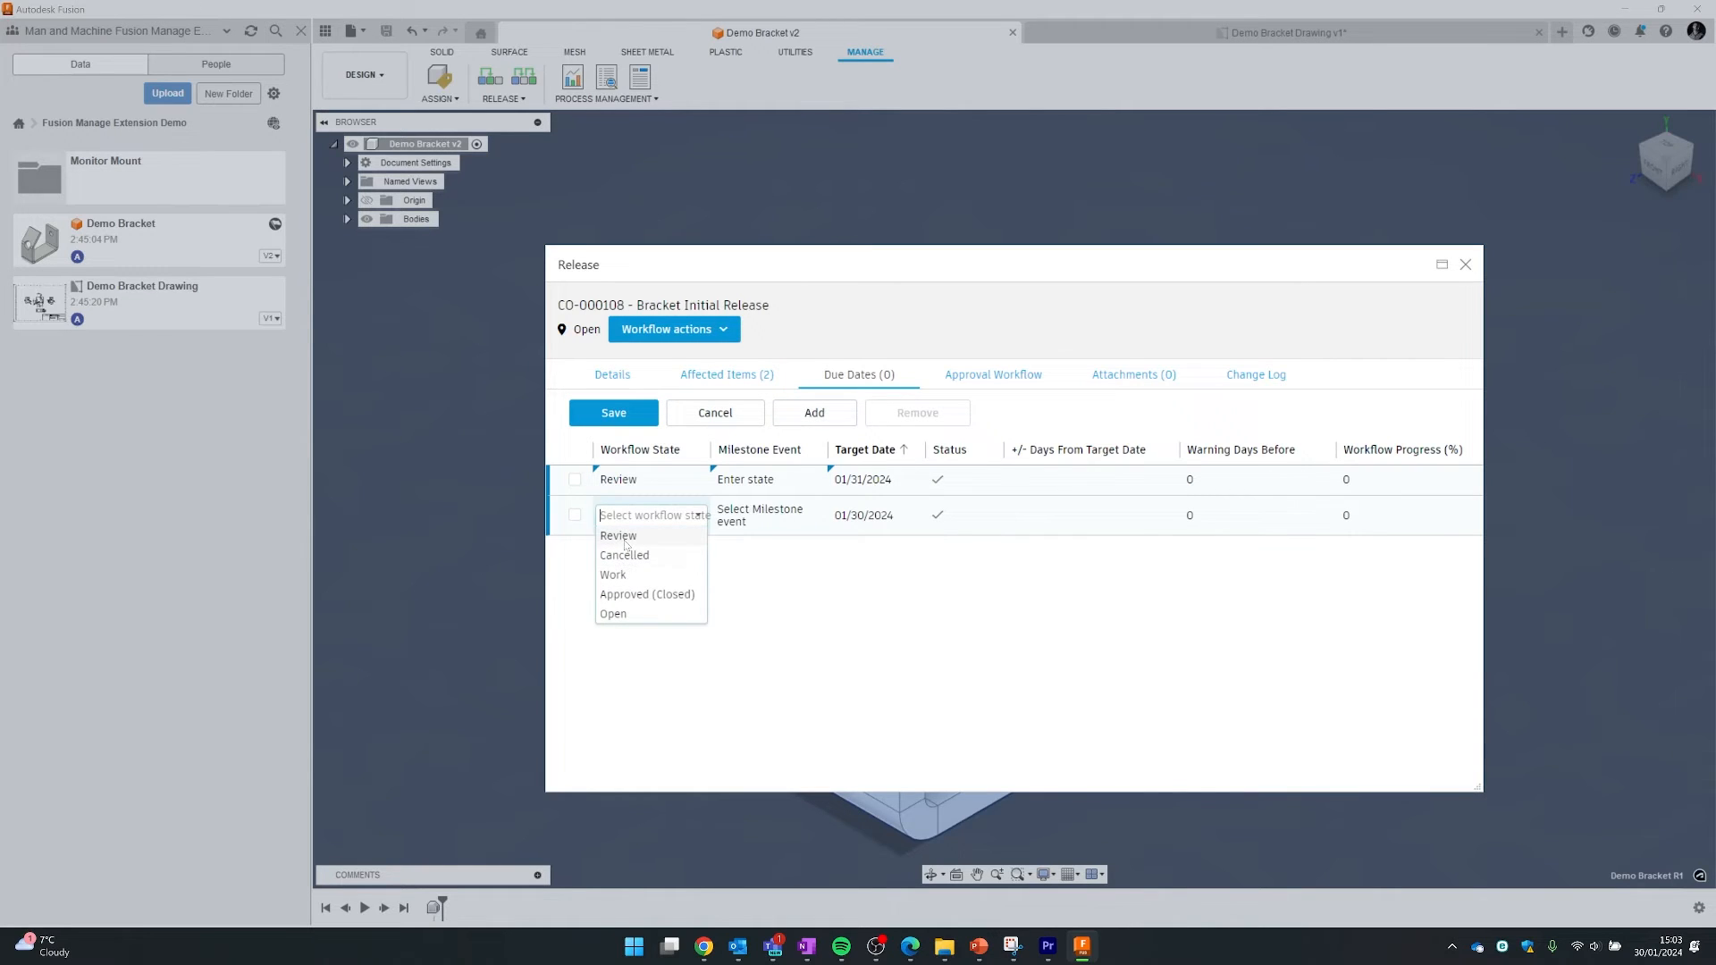
{"action": "left_click", "coordinate": [627, 537]}
{"action": "left_click", "coordinate": [764, 515]}
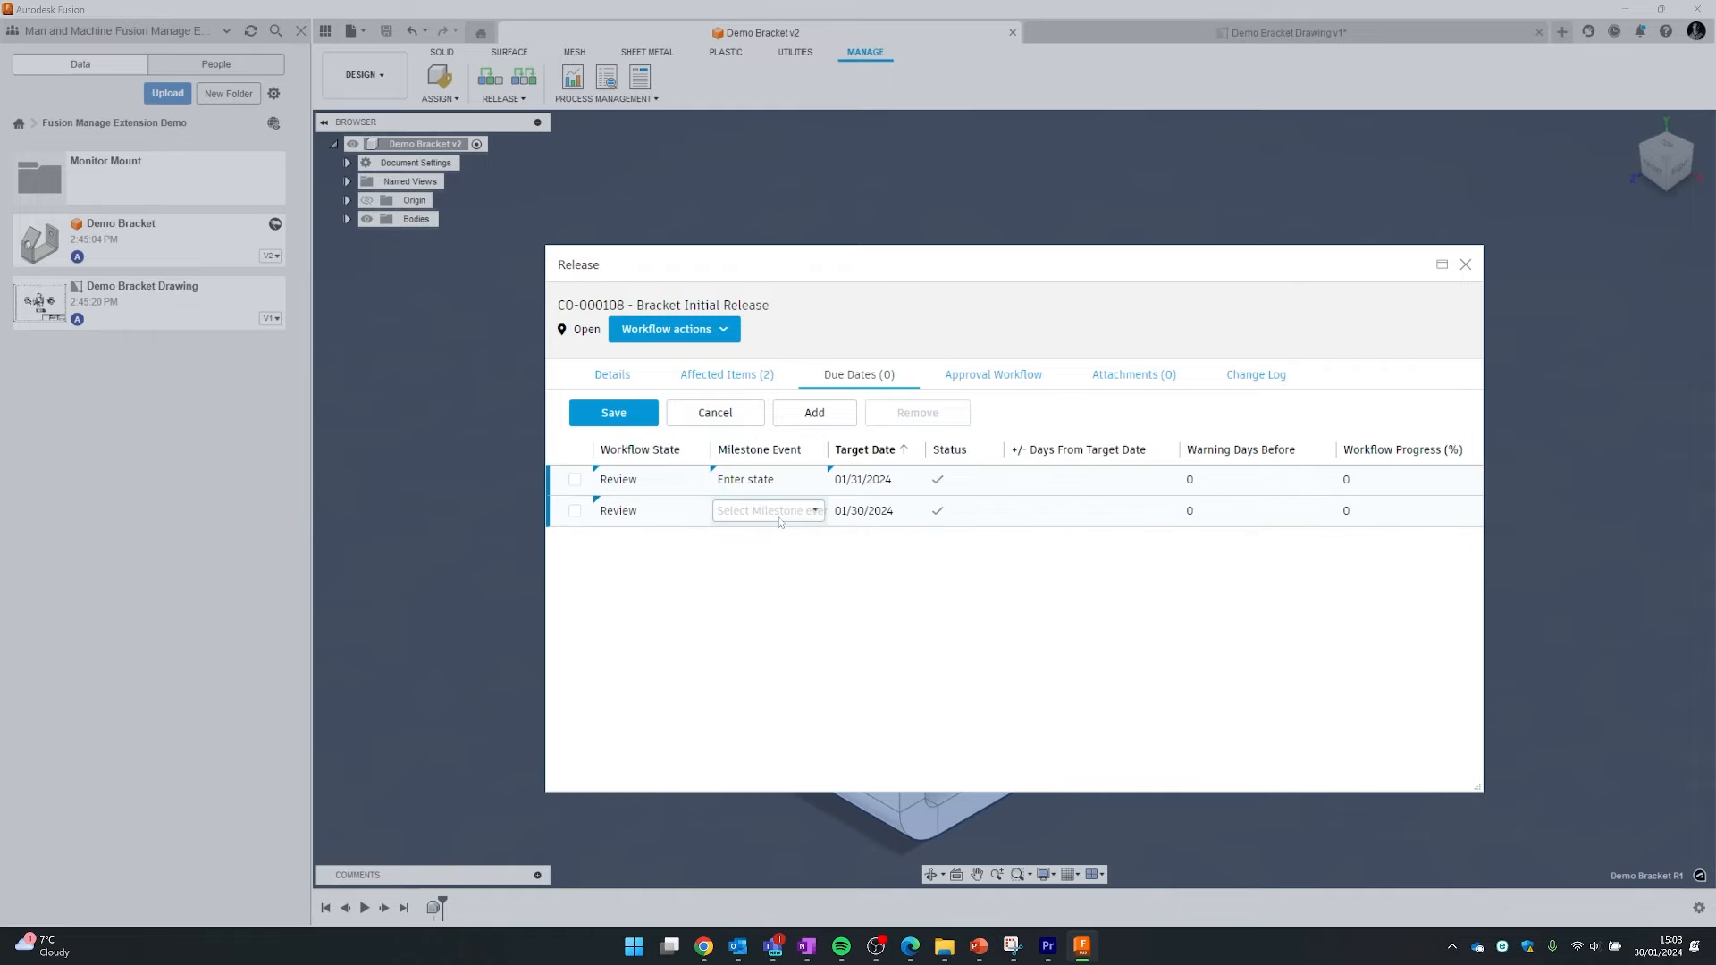
{"action": "left_click", "coordinate": [766, 517]}
{"action": "left_click", "coordinate": [746, 490]}
{"action": "left_click", "coordinate": [867, 512]}
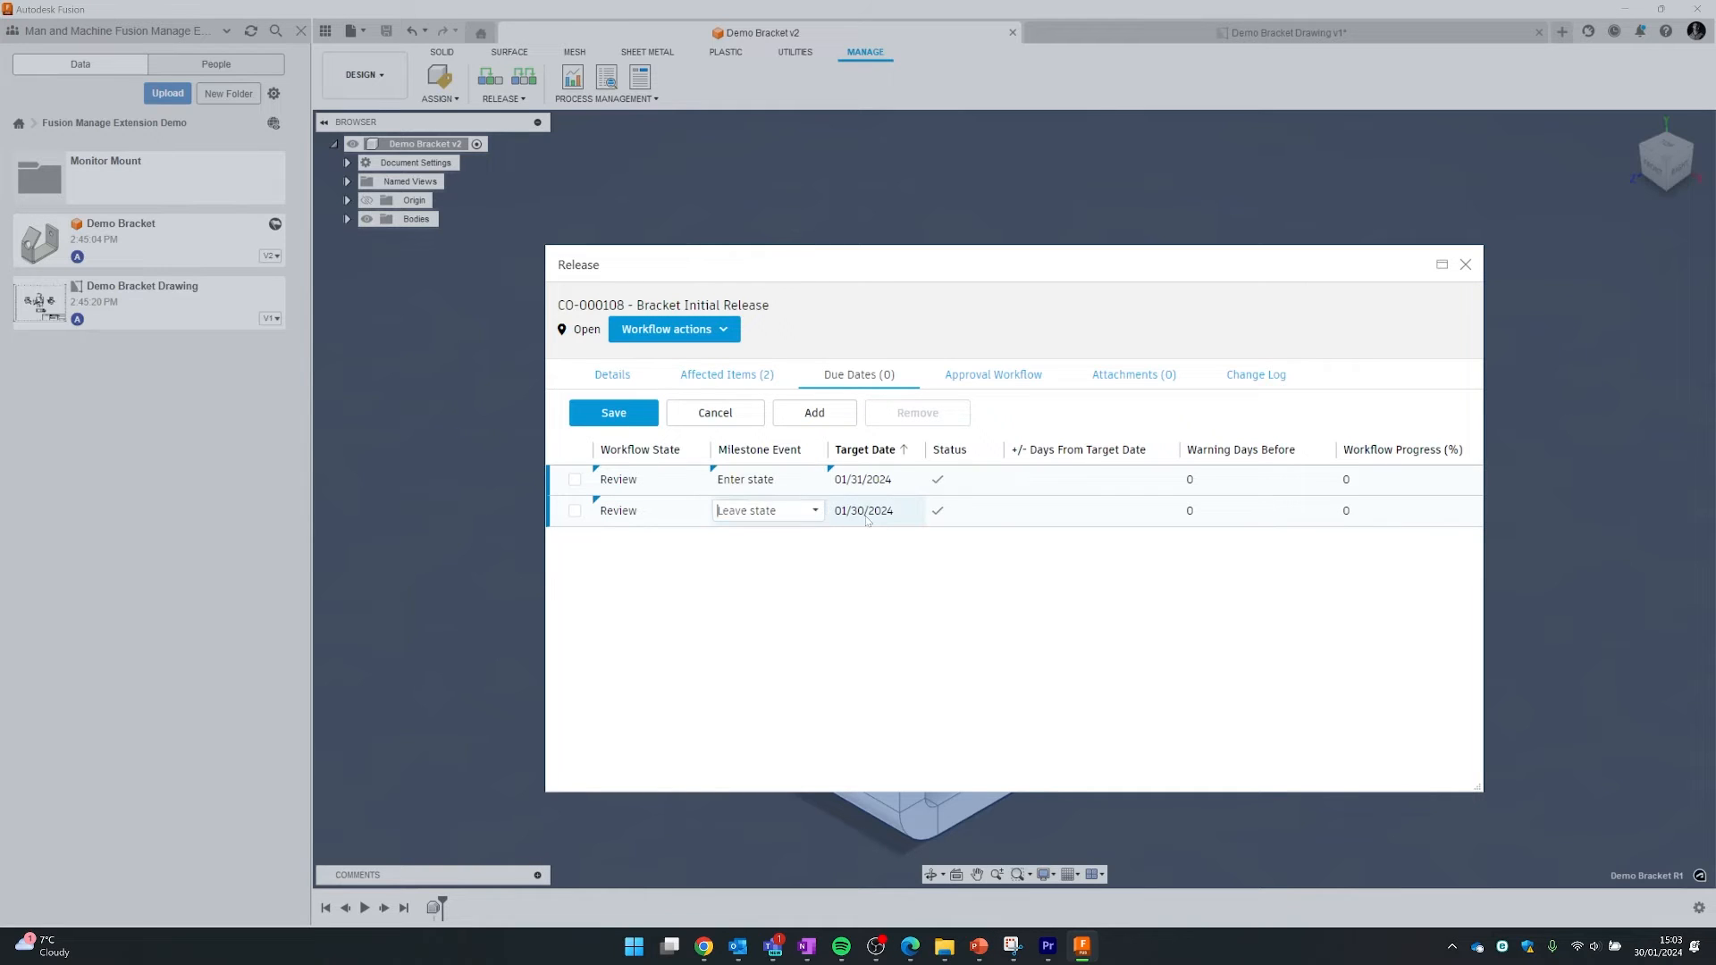
{"action": "left_click", "coordinate": [867, 512]}
{"action": "left_click", "coordinate": [958, 706]}
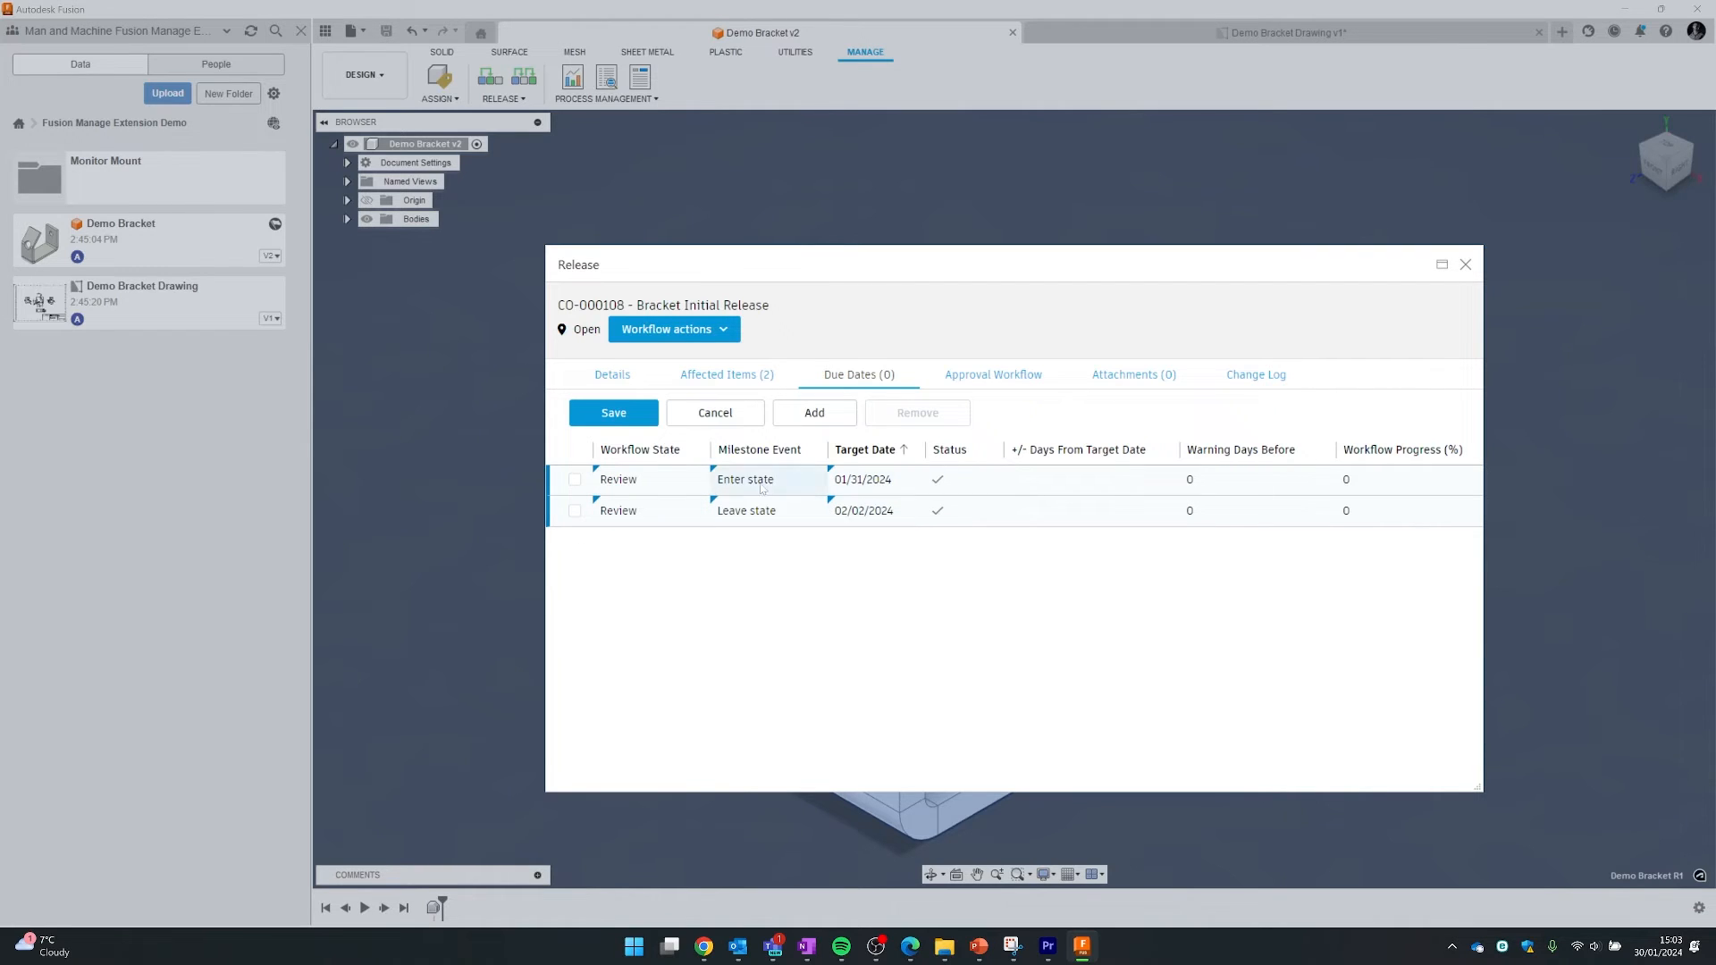
{"action": "left_click", "coordinate": [619, 414]}
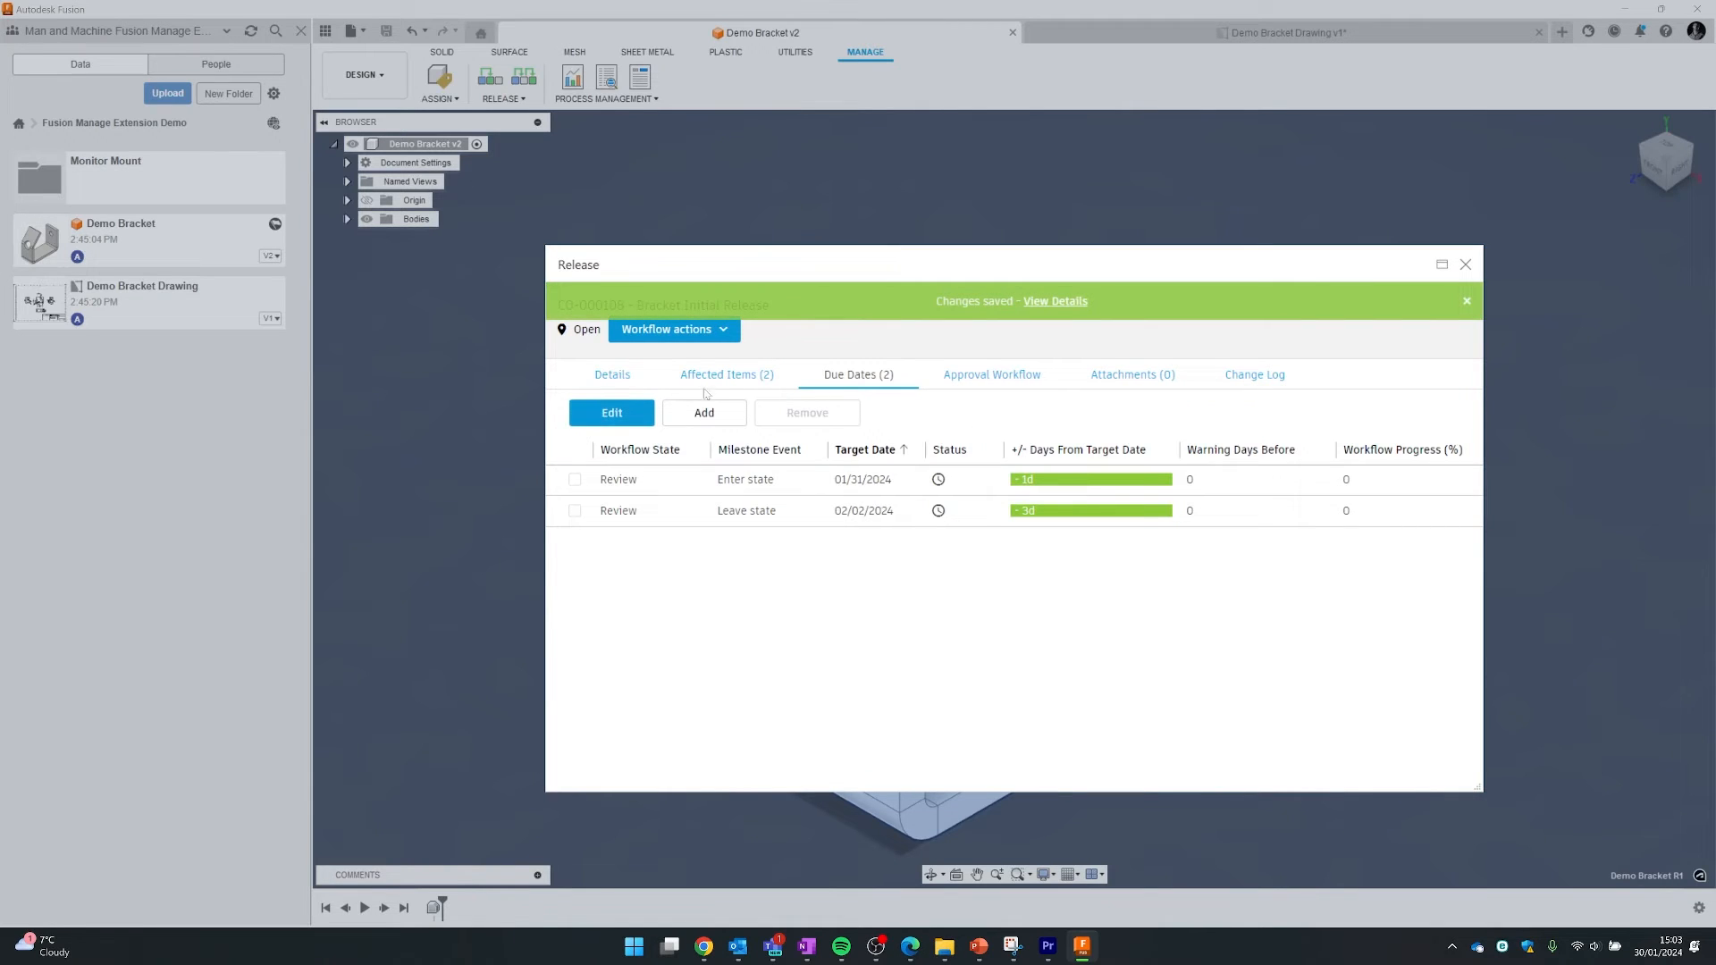
- Show CO-000108's approval workflow, then return to the PN-000016 Demo Bracket page in Chrome
{"action": "left_click", "coordinate": [995, 382]}
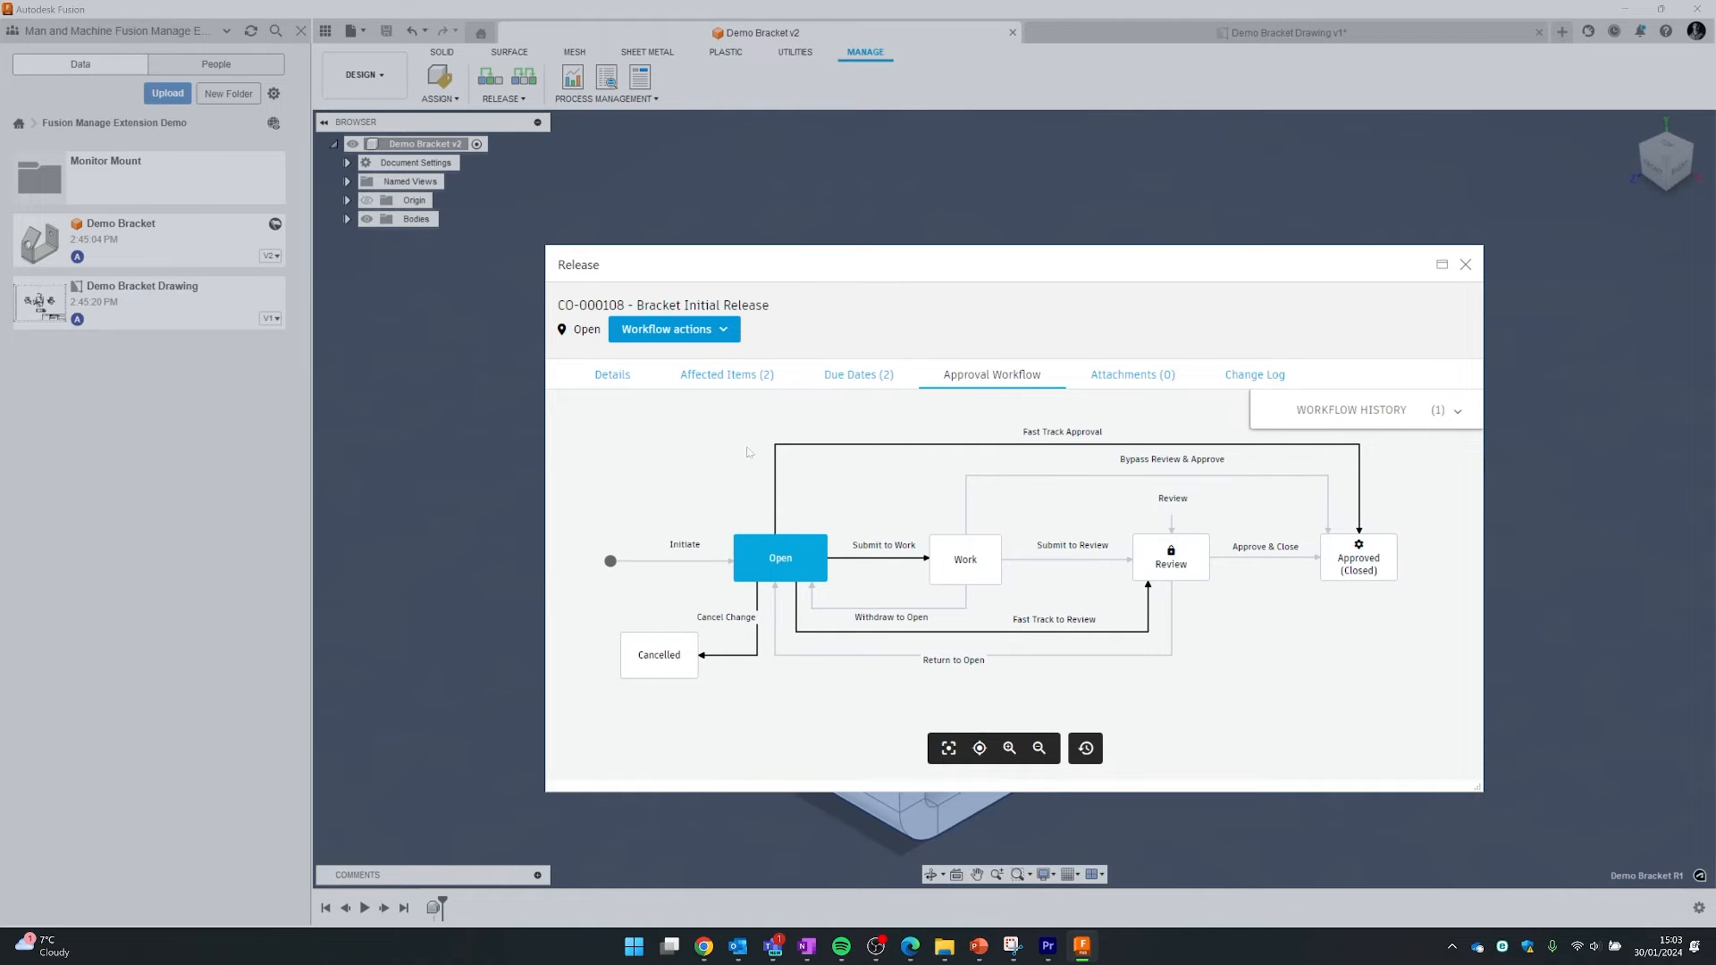
{"action": "mouse_move", "coordinate": [704, 945]}
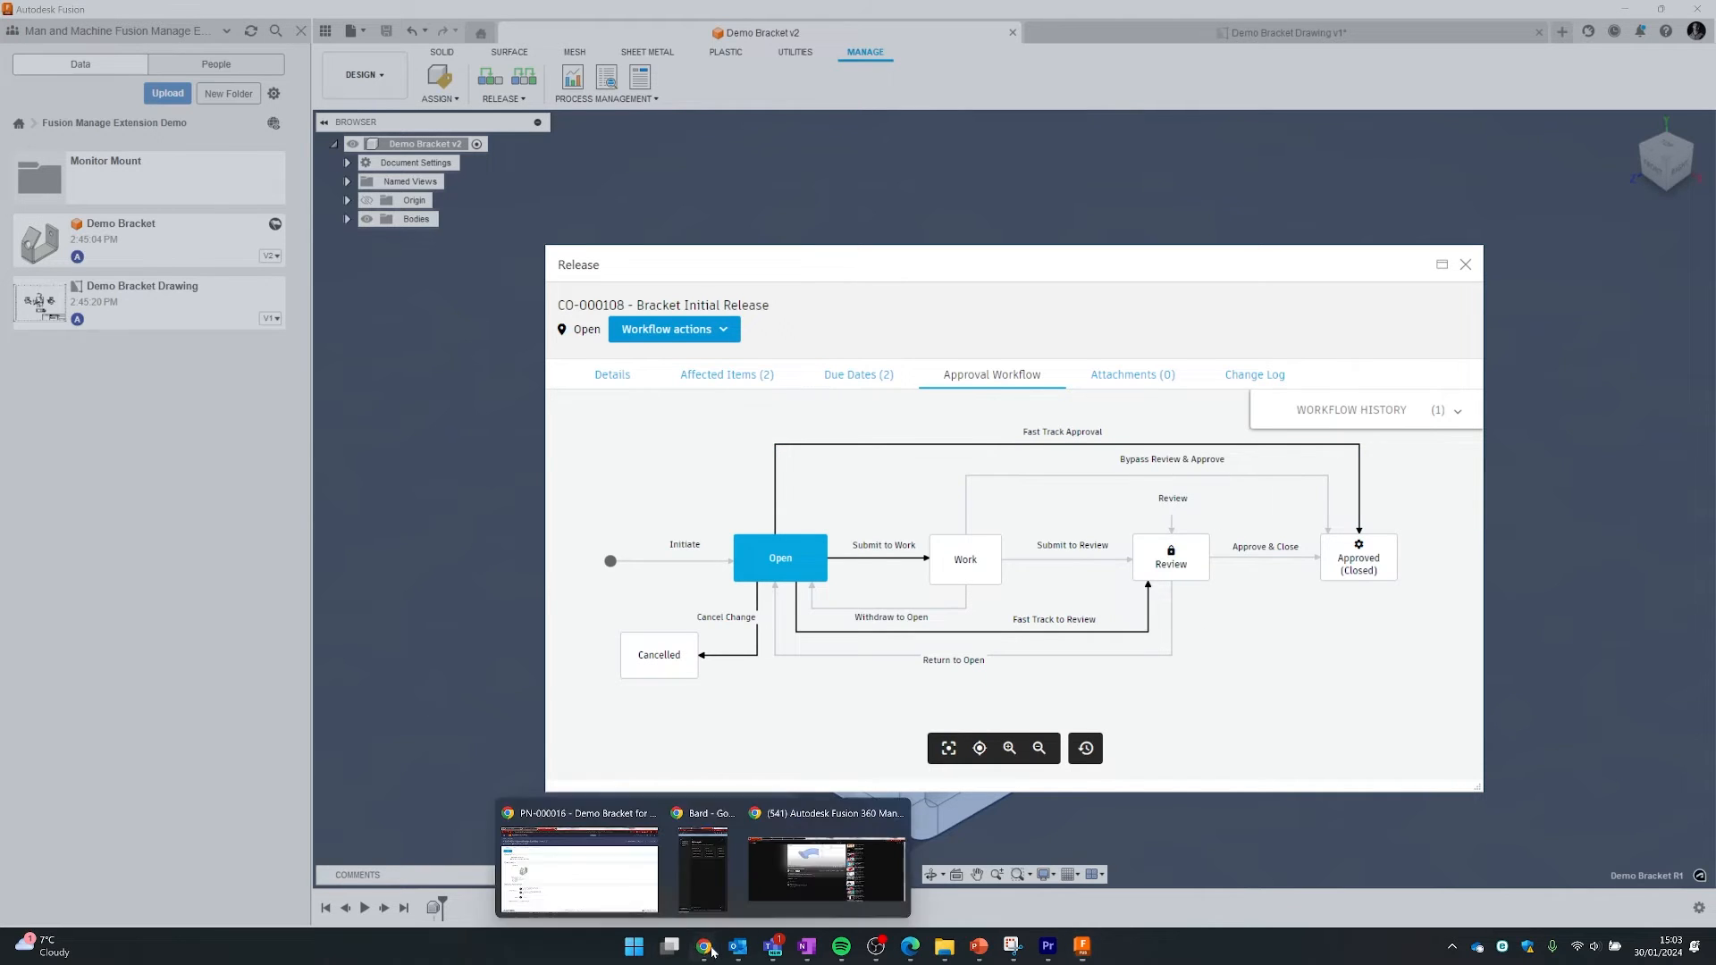
{"action": "left_click", "coordinate": [589, 889]}
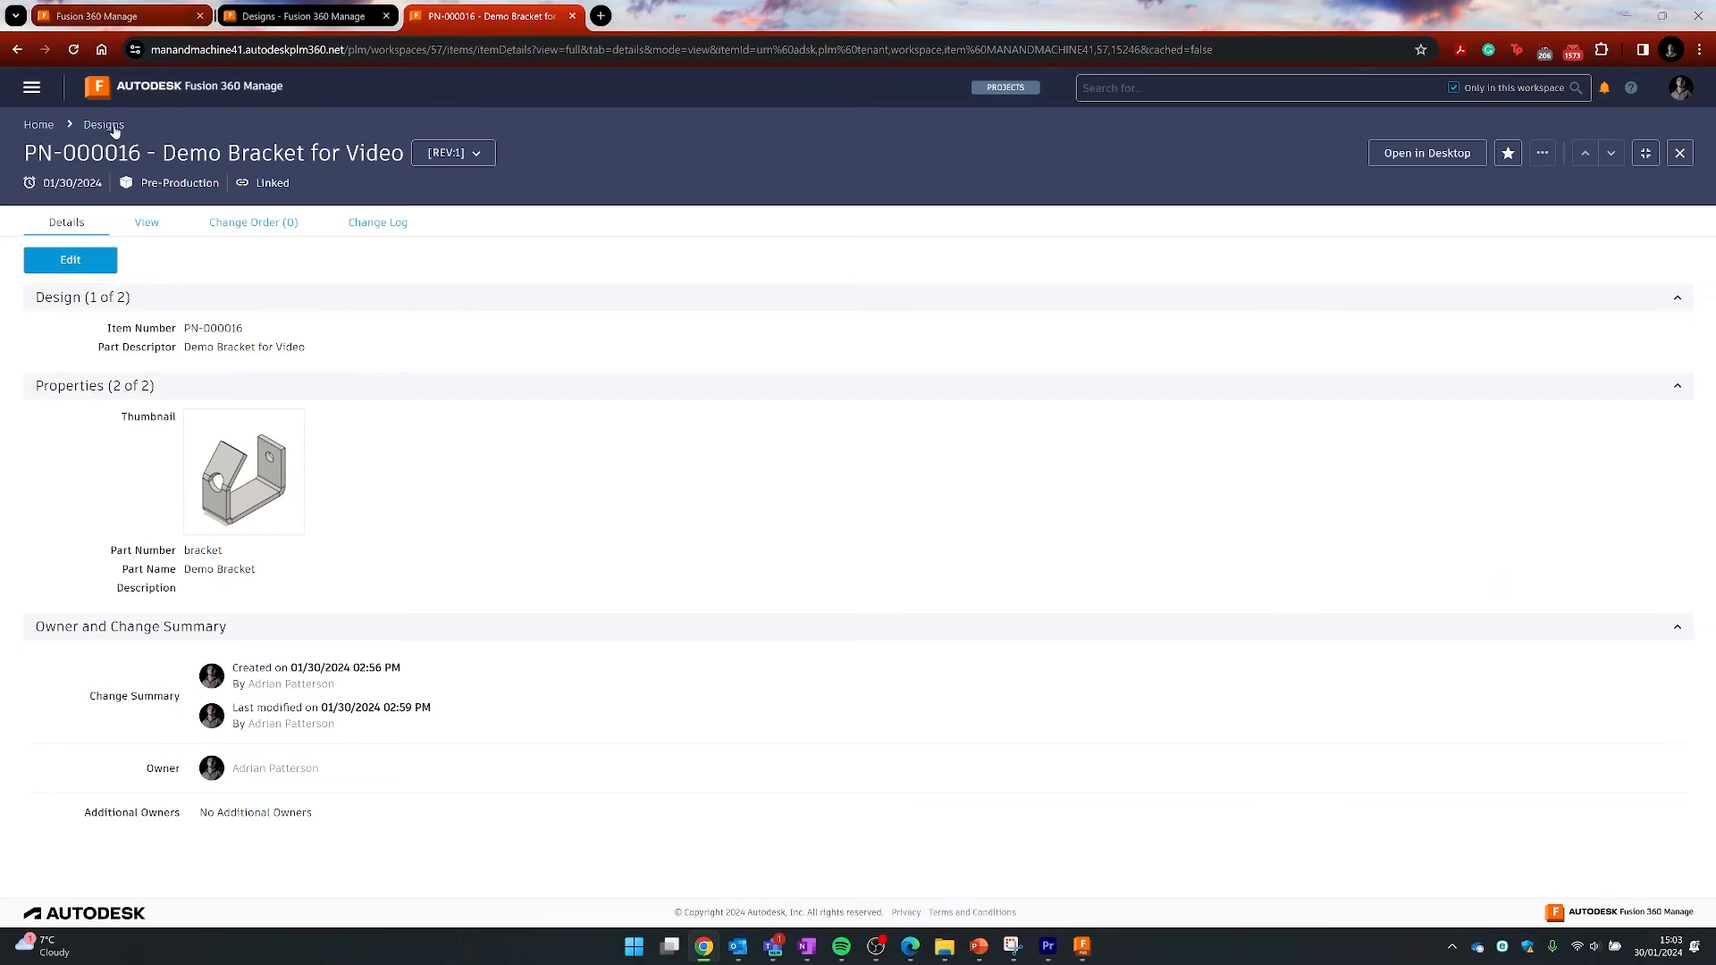
- Refresh the Demo Bracket page, check its change orders, then open the Change Orders workspace
{"action": "left_click", "coordinate": [74, 49]}
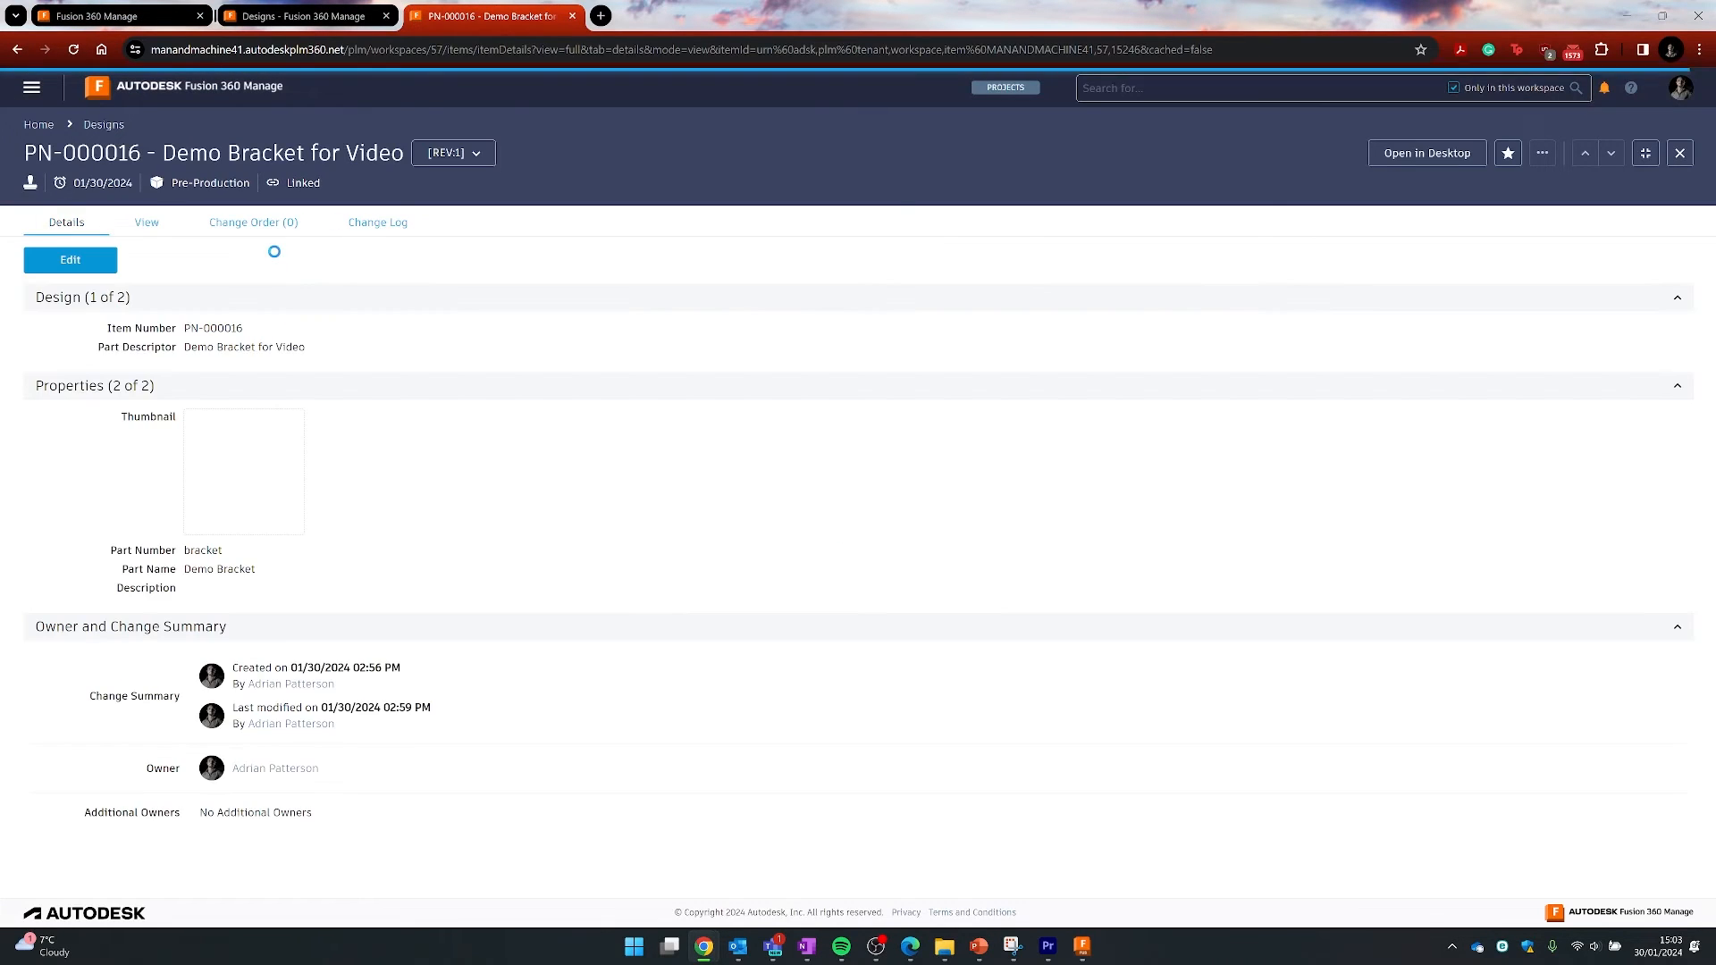
{"action": "left_click", "coordinate": [270, 234]}
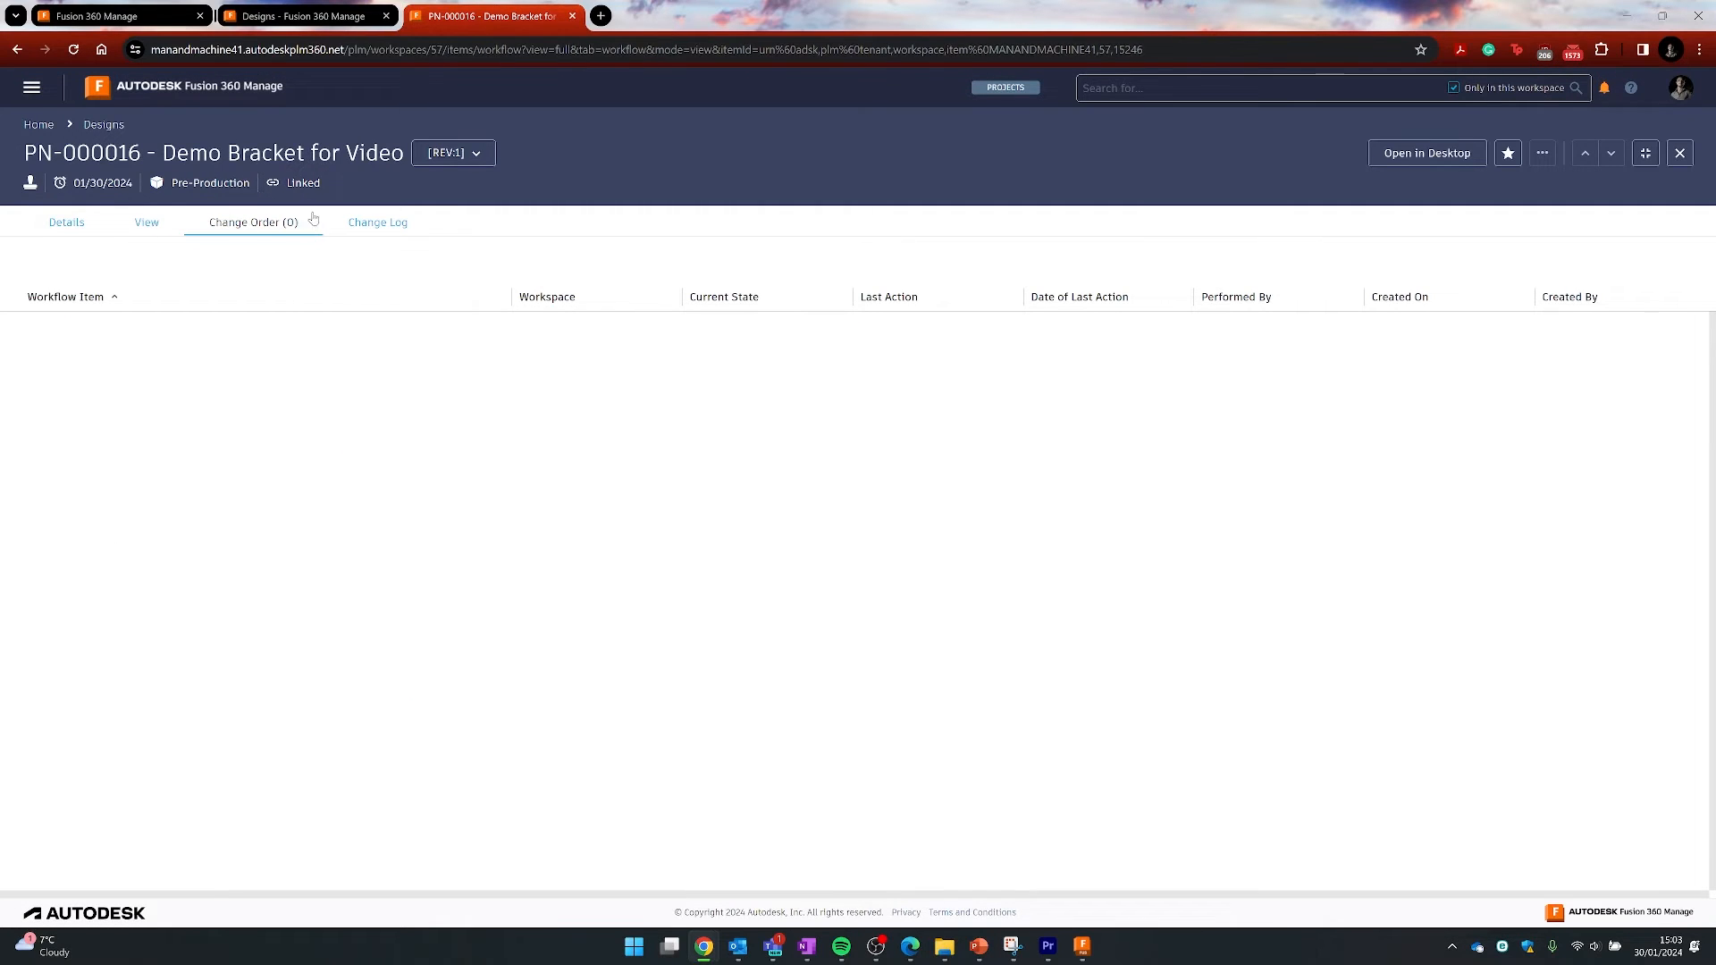
{"action": "left_click", "coordinate": [36, 91]}
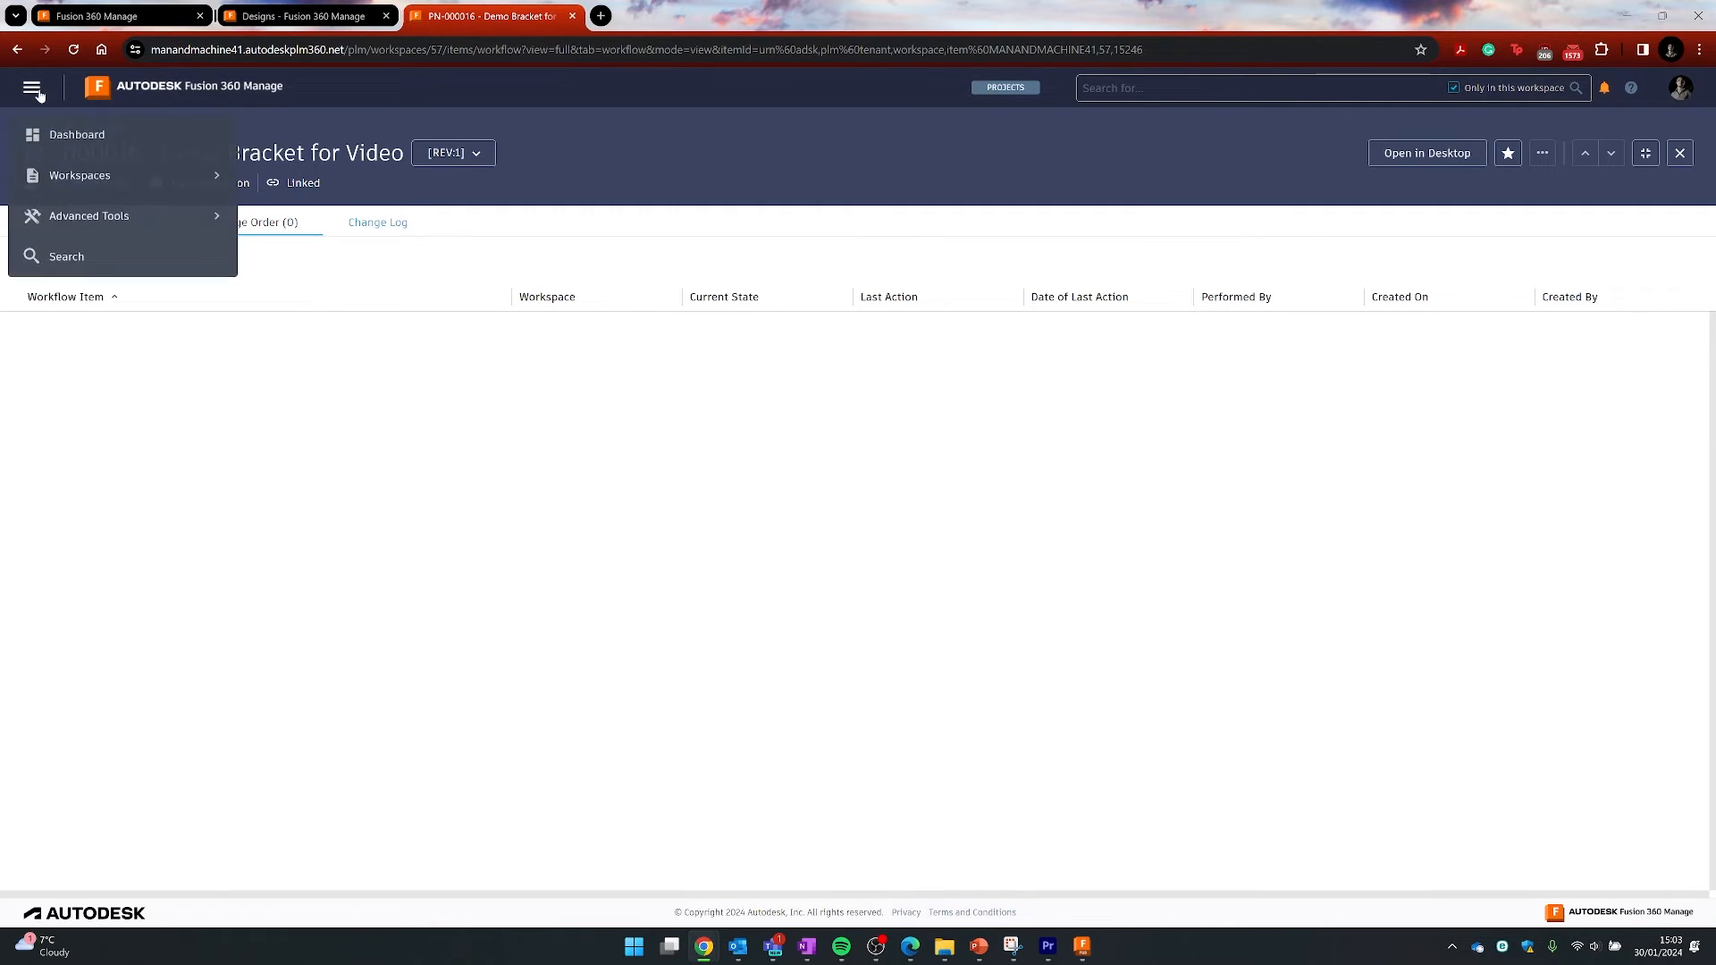
{"action": "left_click", "coordinate": [80, 175]}
{"action": "left_click", "coordinate": [84, 216]}
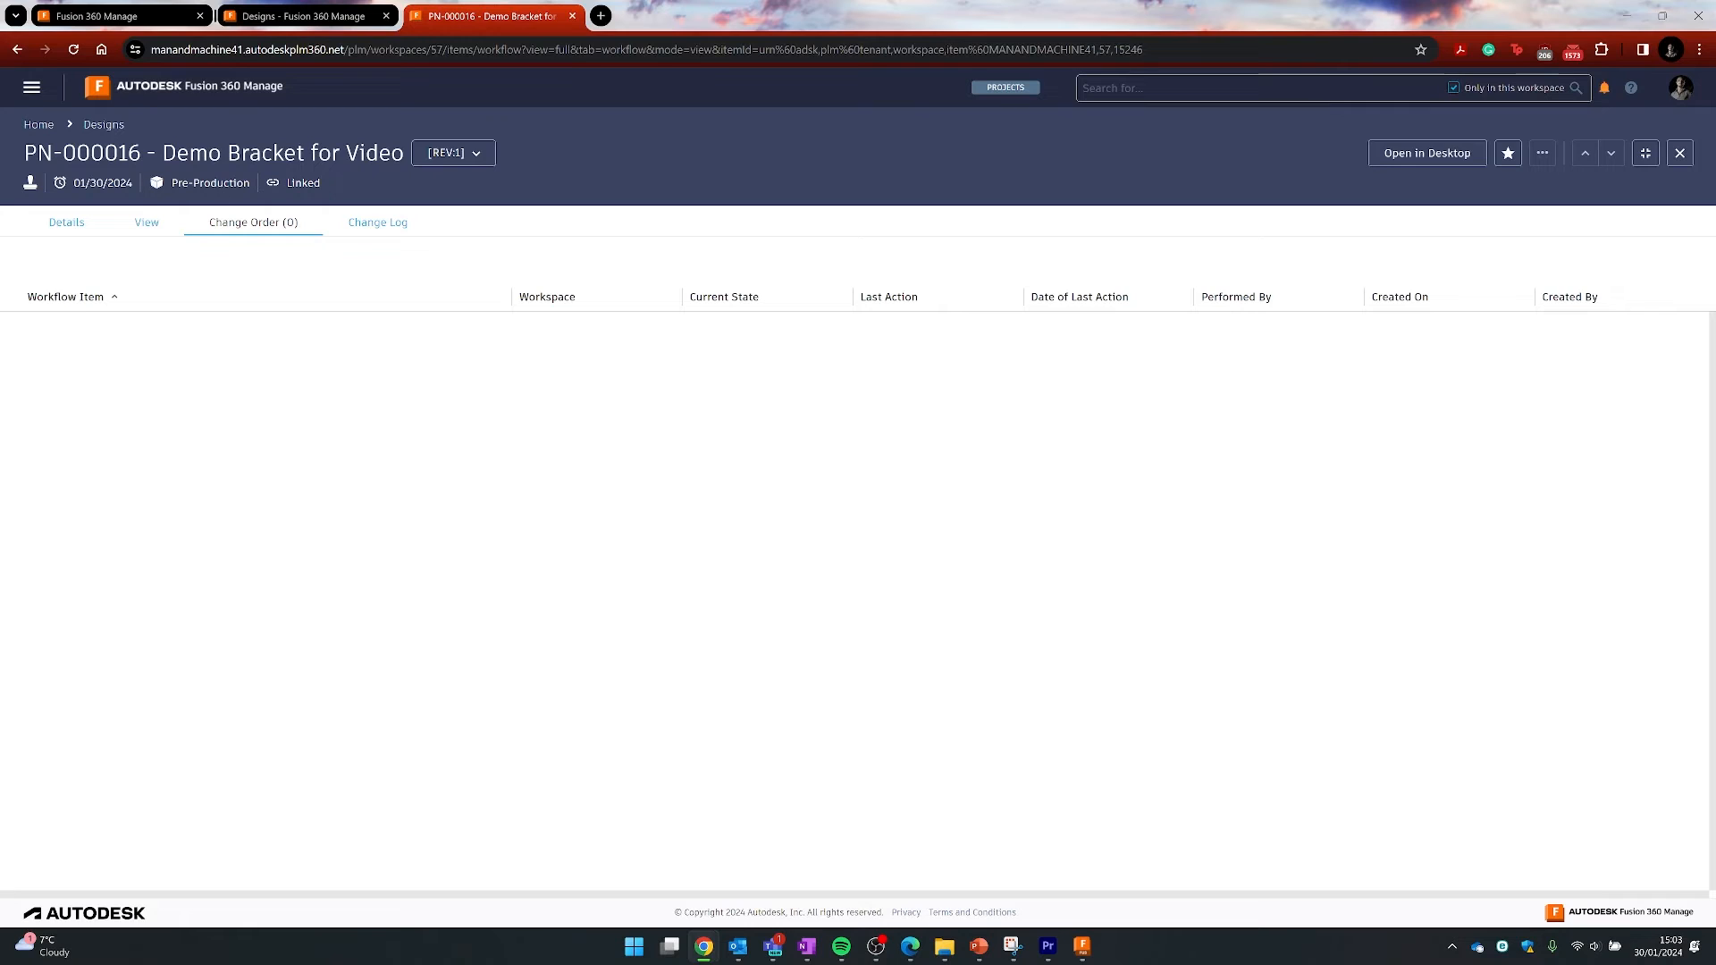
{"action": "left_click", "coordinate": [39, 124]}
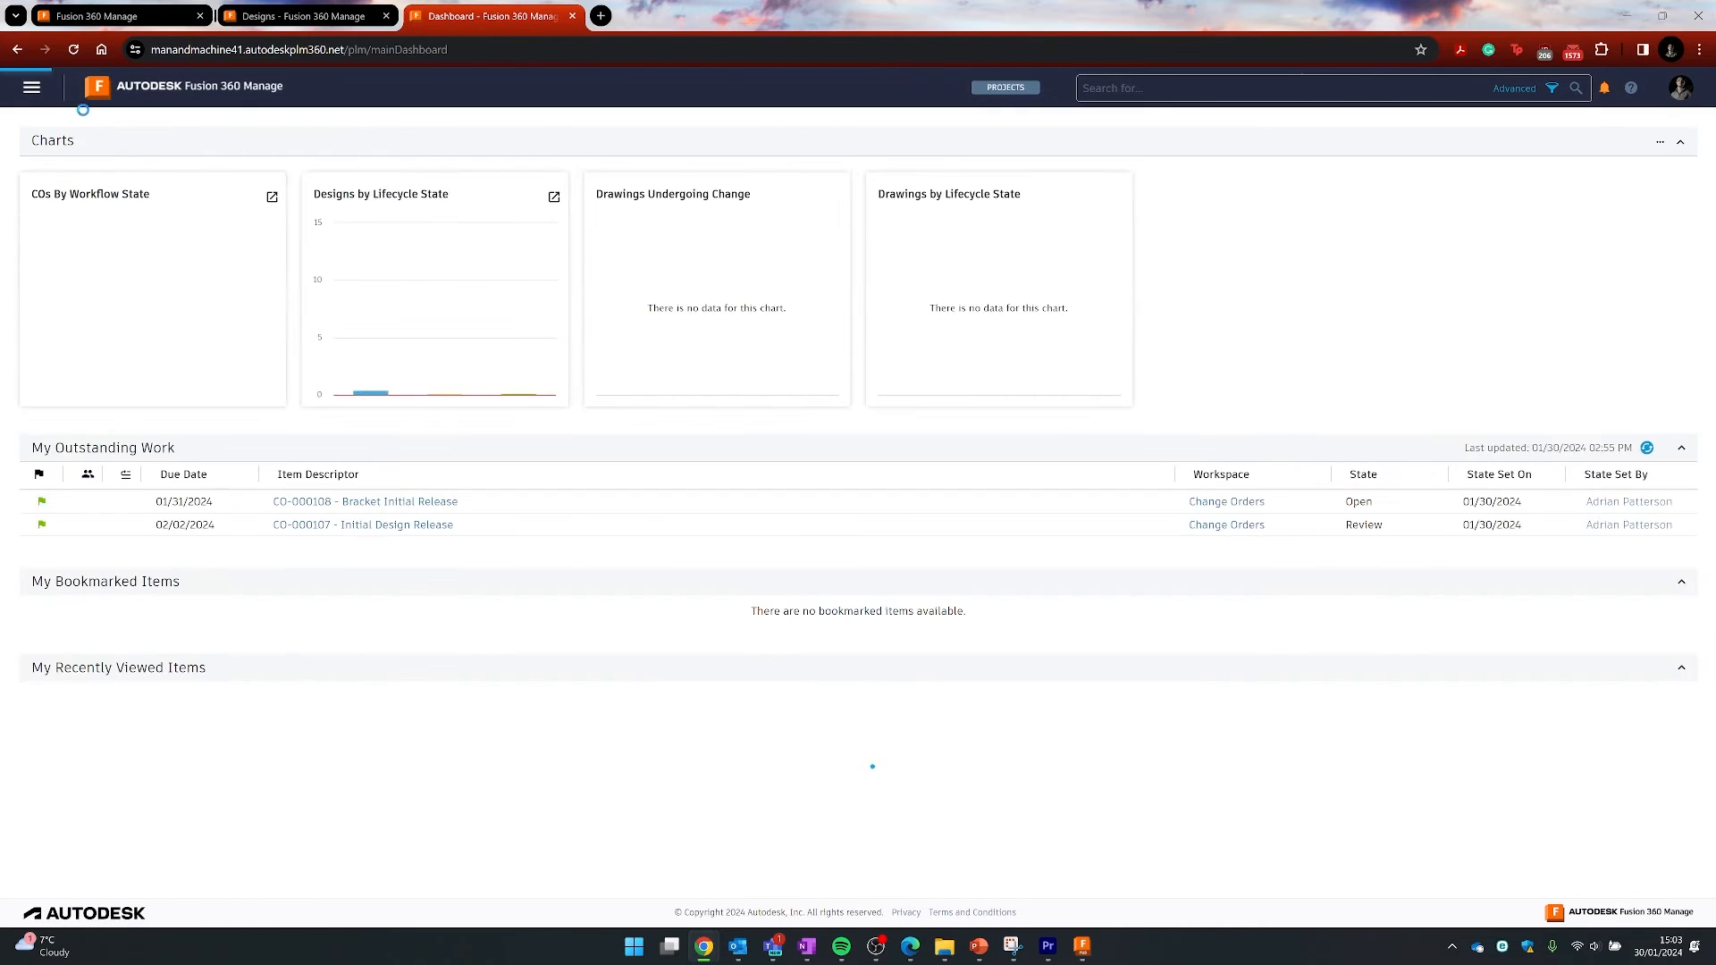
{"action": "left_click", "coordinate": [35, 88]}
{"action": "left_click", "coordinate": [79, 175]}
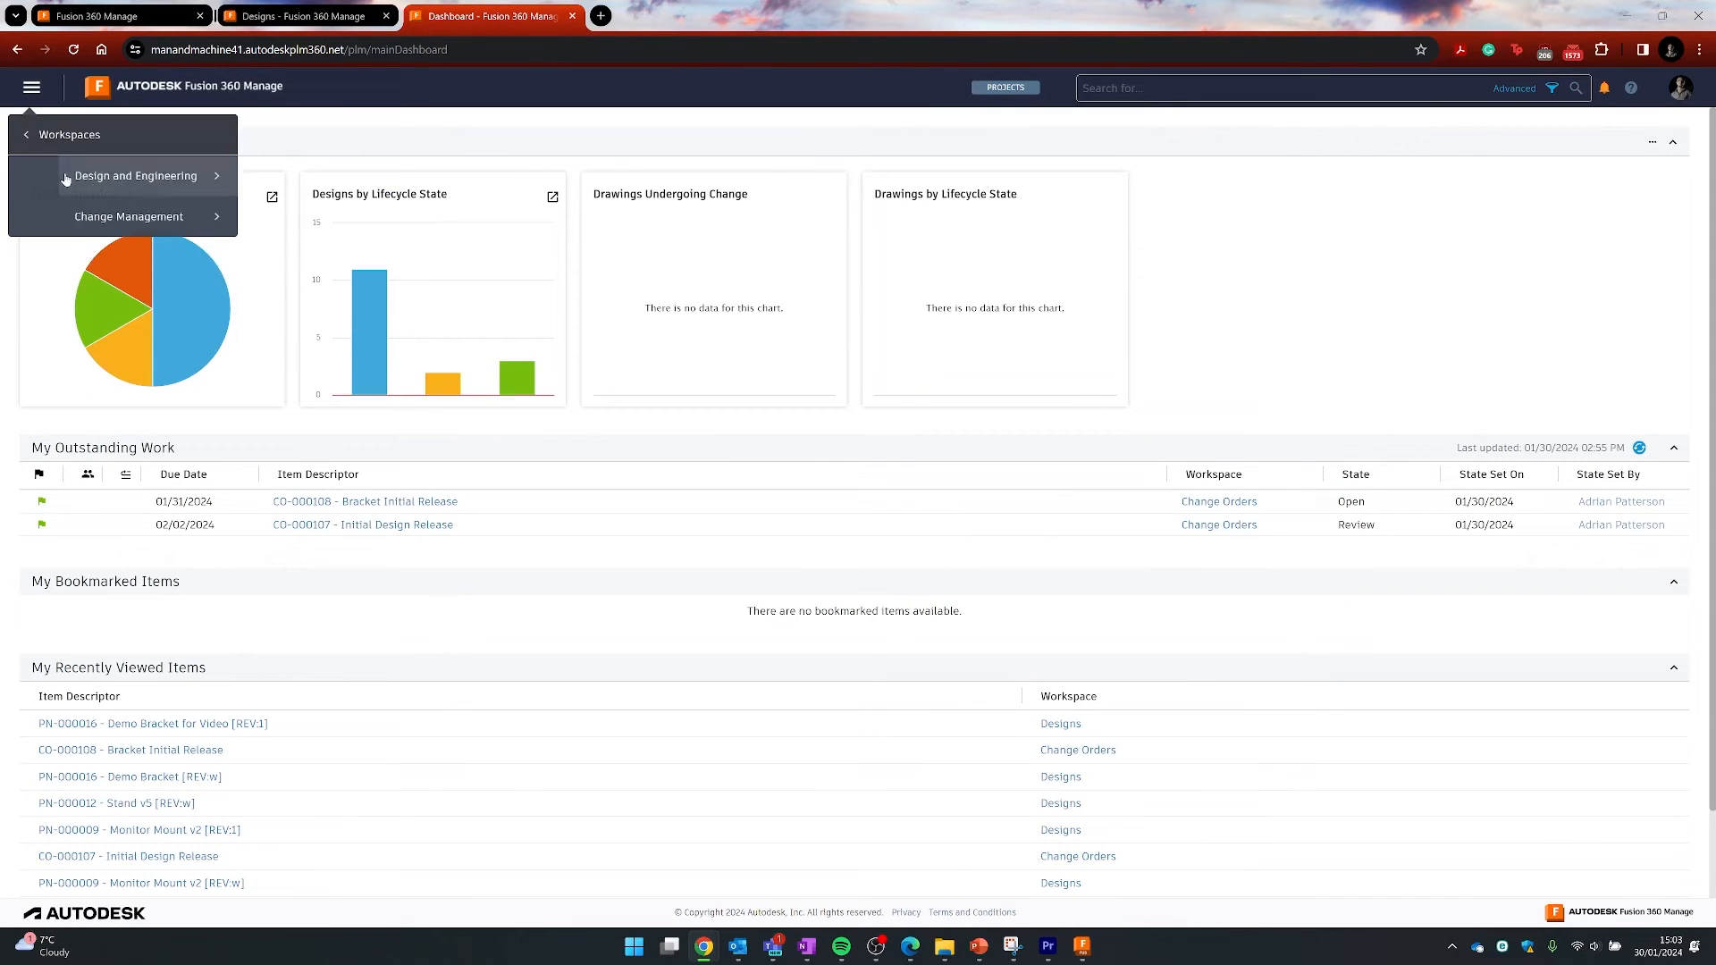
{"action": "left_click", "coordinate": [71, 219]}
{"action": "left_click", "coordinate": [73, 190]}
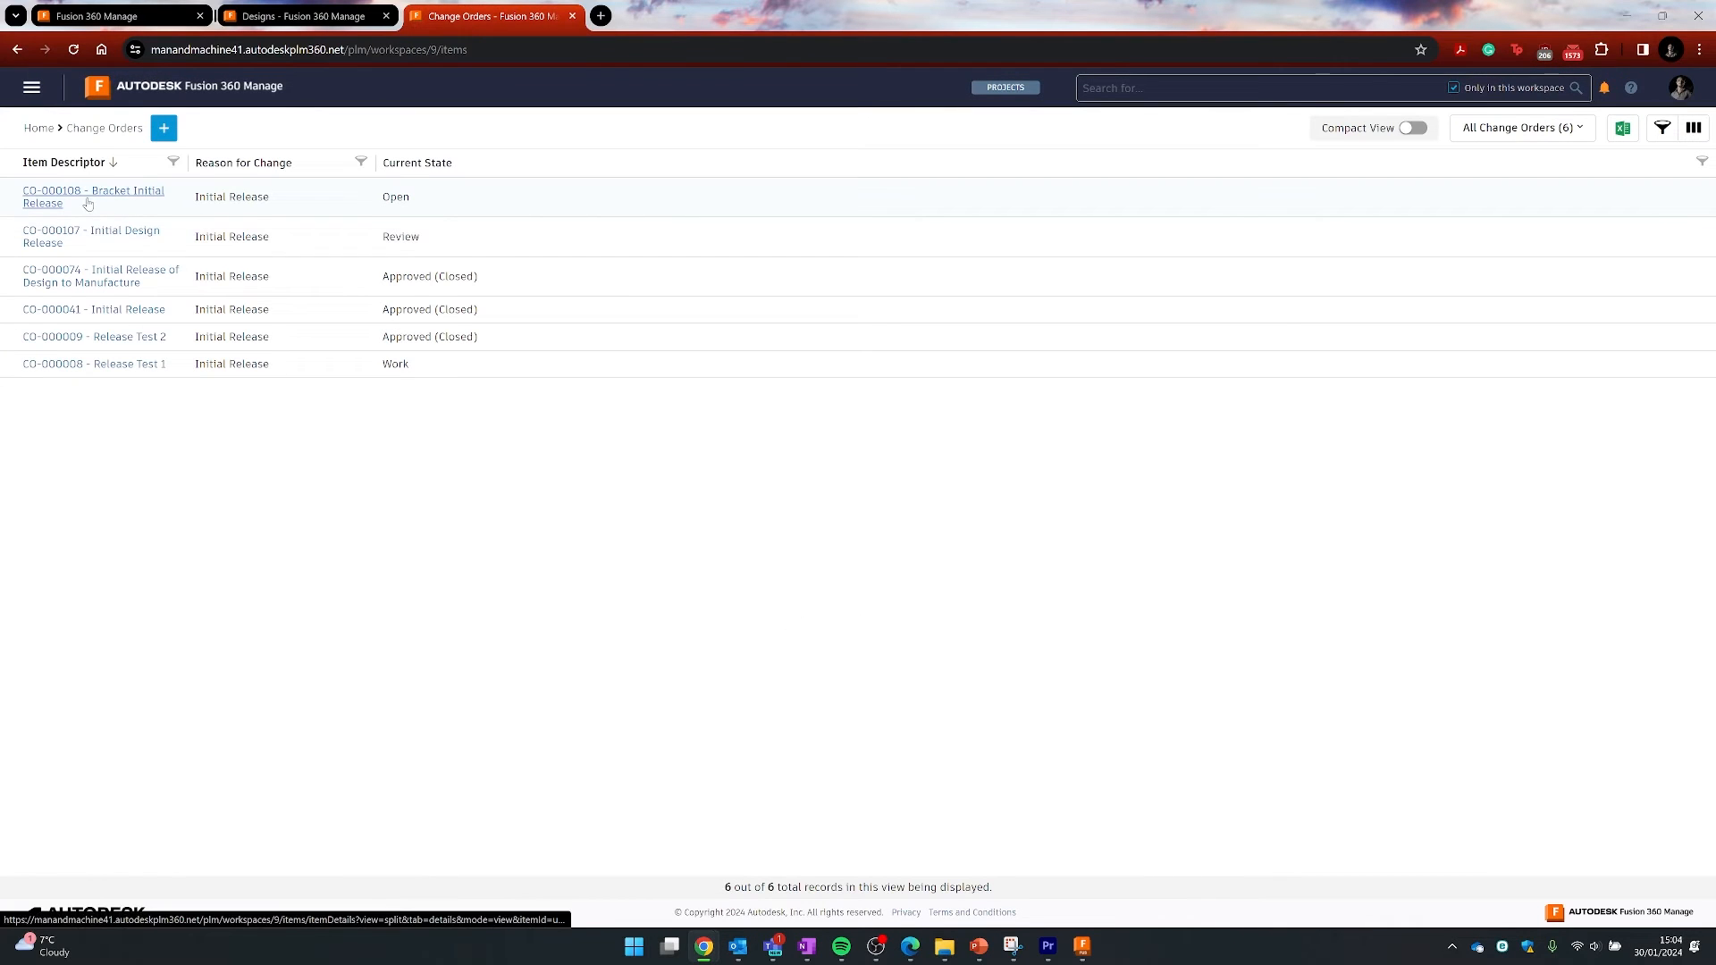
- Open CO-000108, review its affected items, and display its approval workflow at Open
{"action": "left_click", "coordinate": [141, 196]}
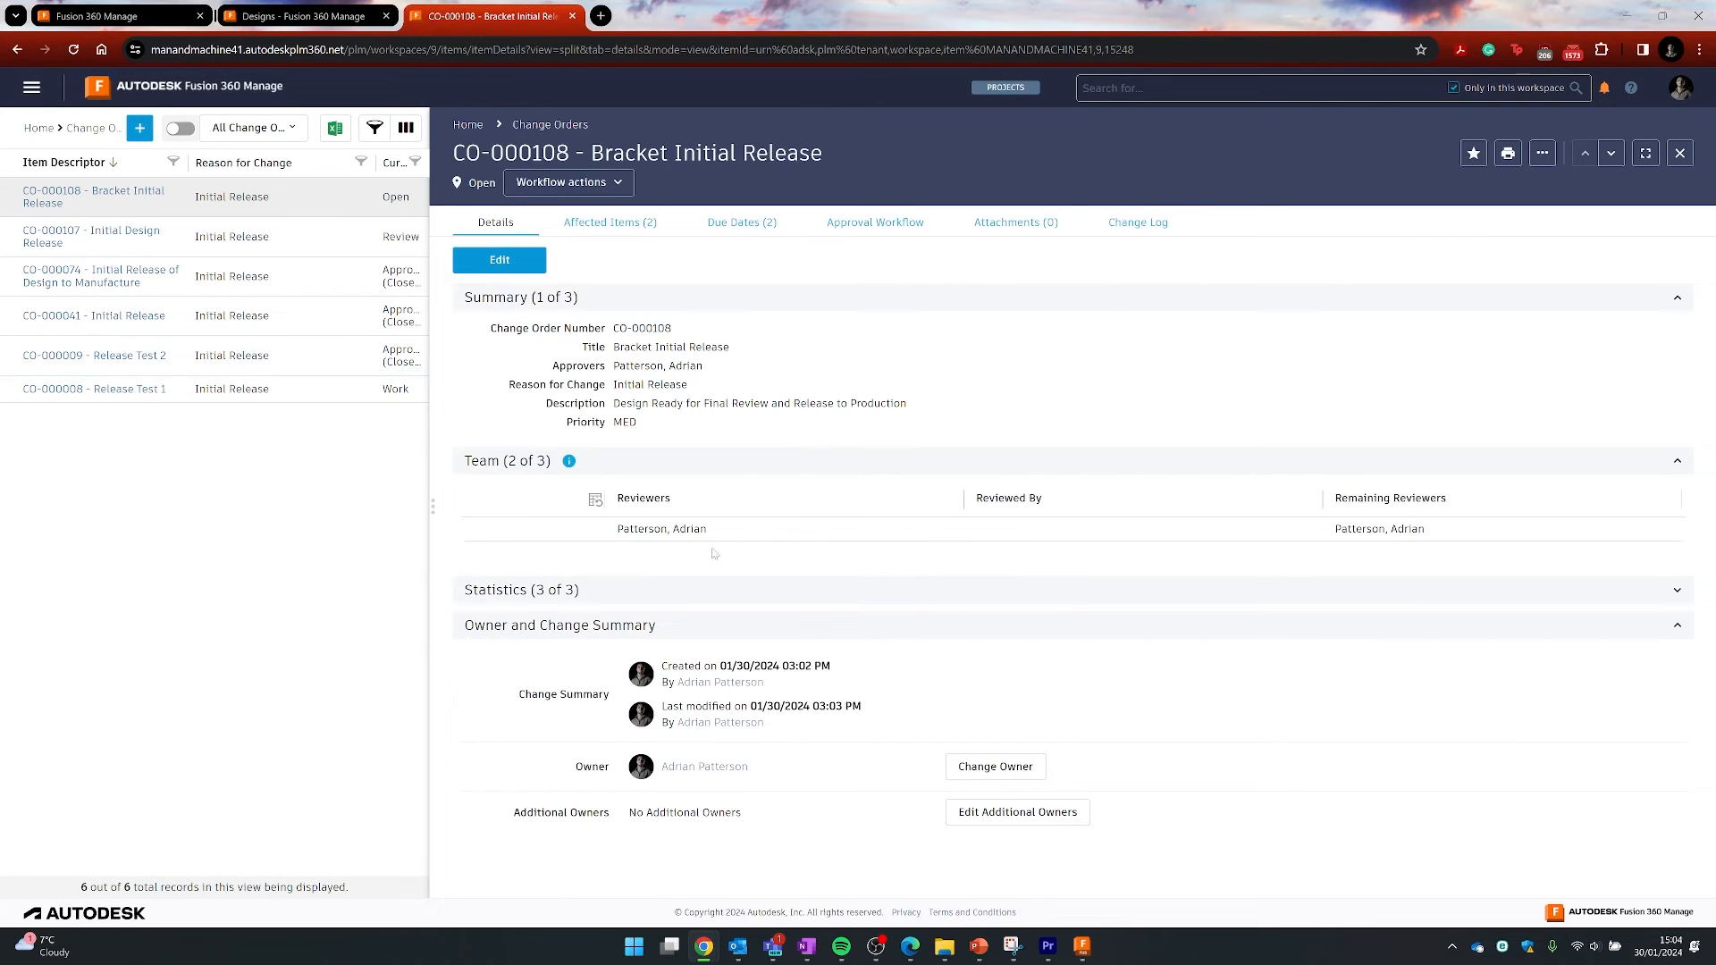
{"action": "left_click", "coordinate": [615, 225]}
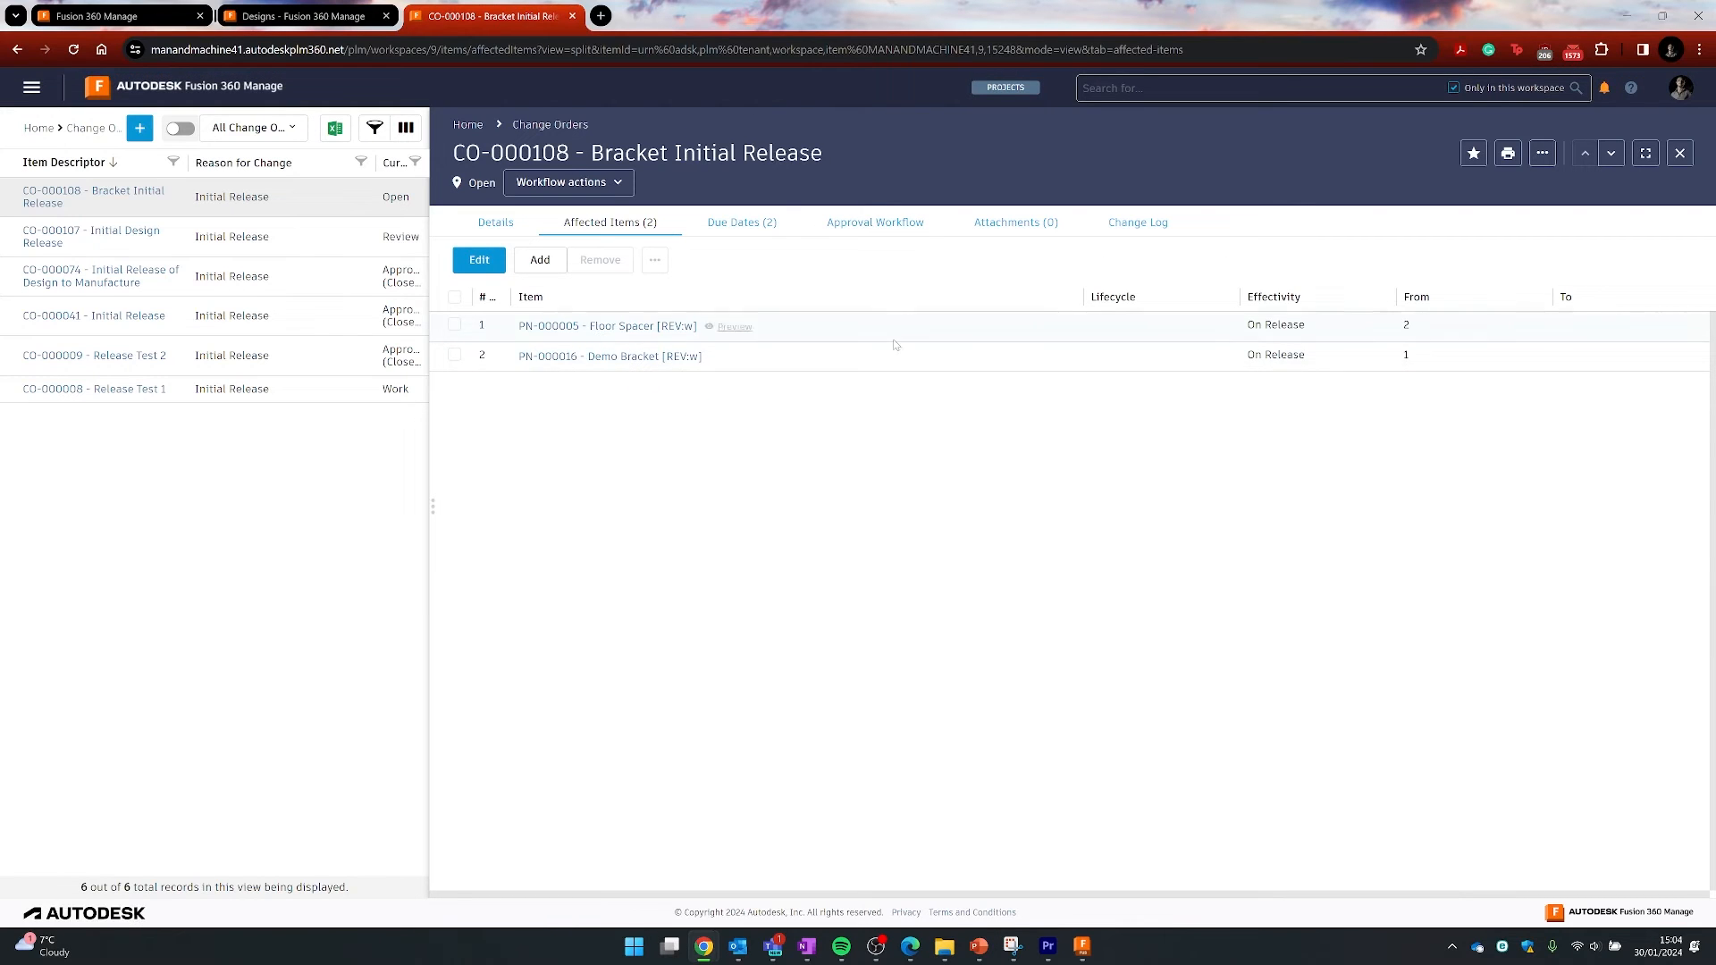
{"action": "left_click", "coordinate": [875, 222]}
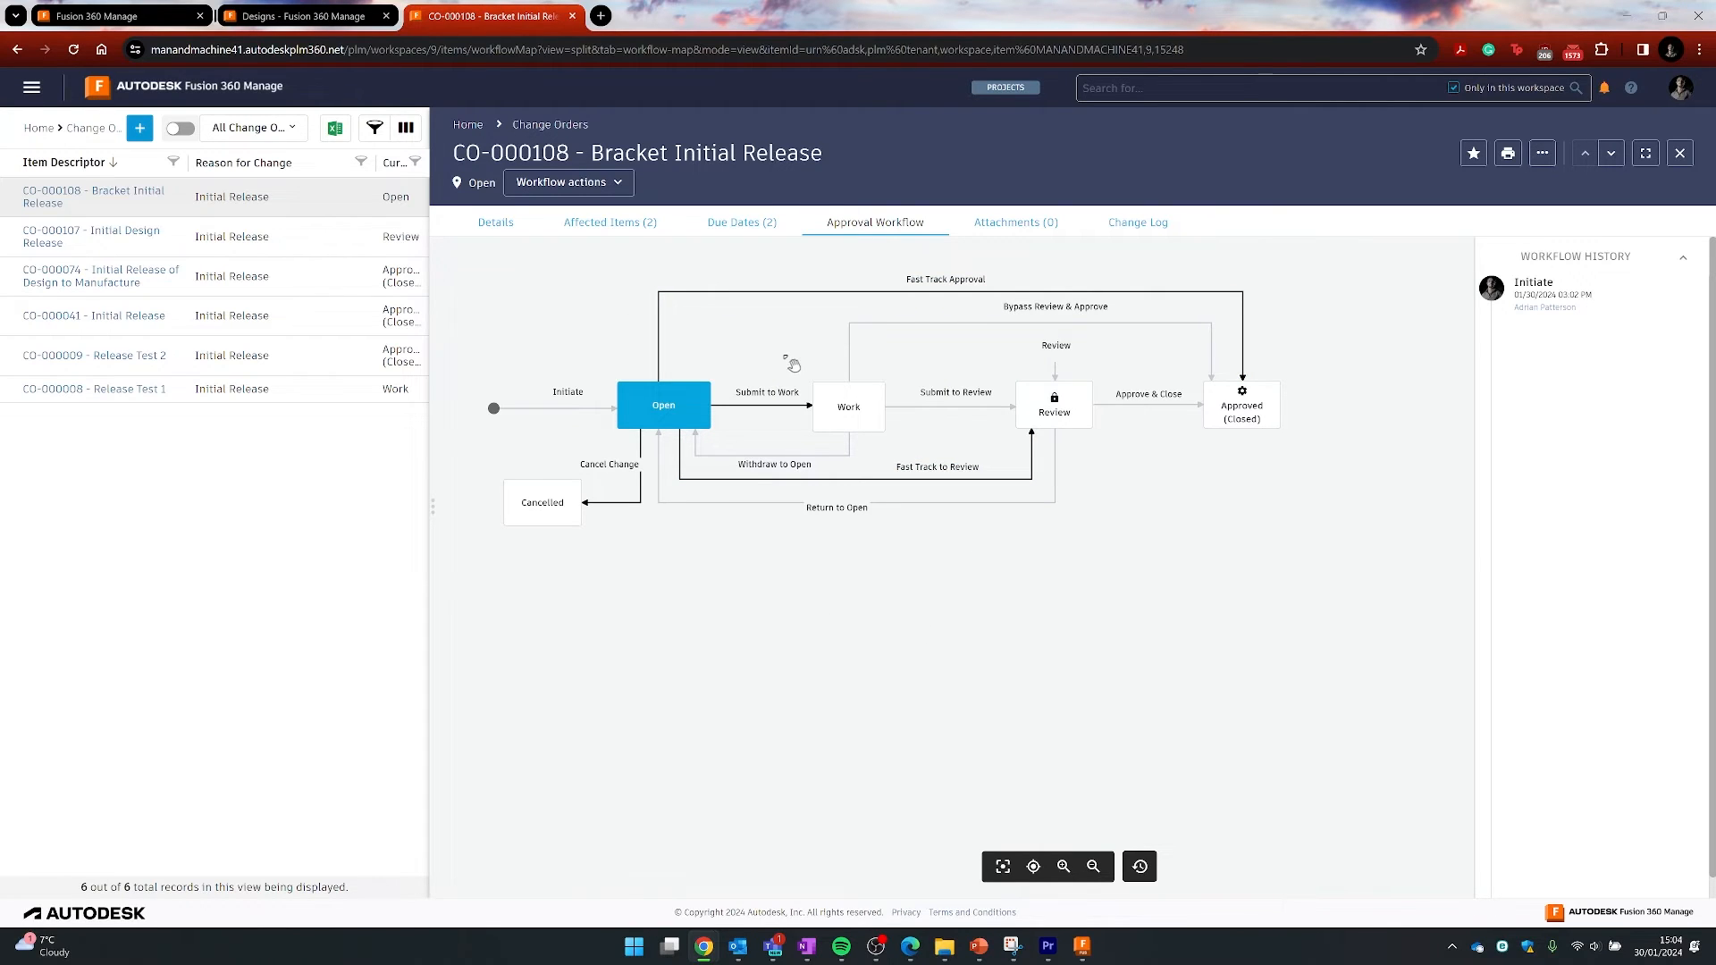
{"action": "mouse_move", "coordinate": [1084, 949]}
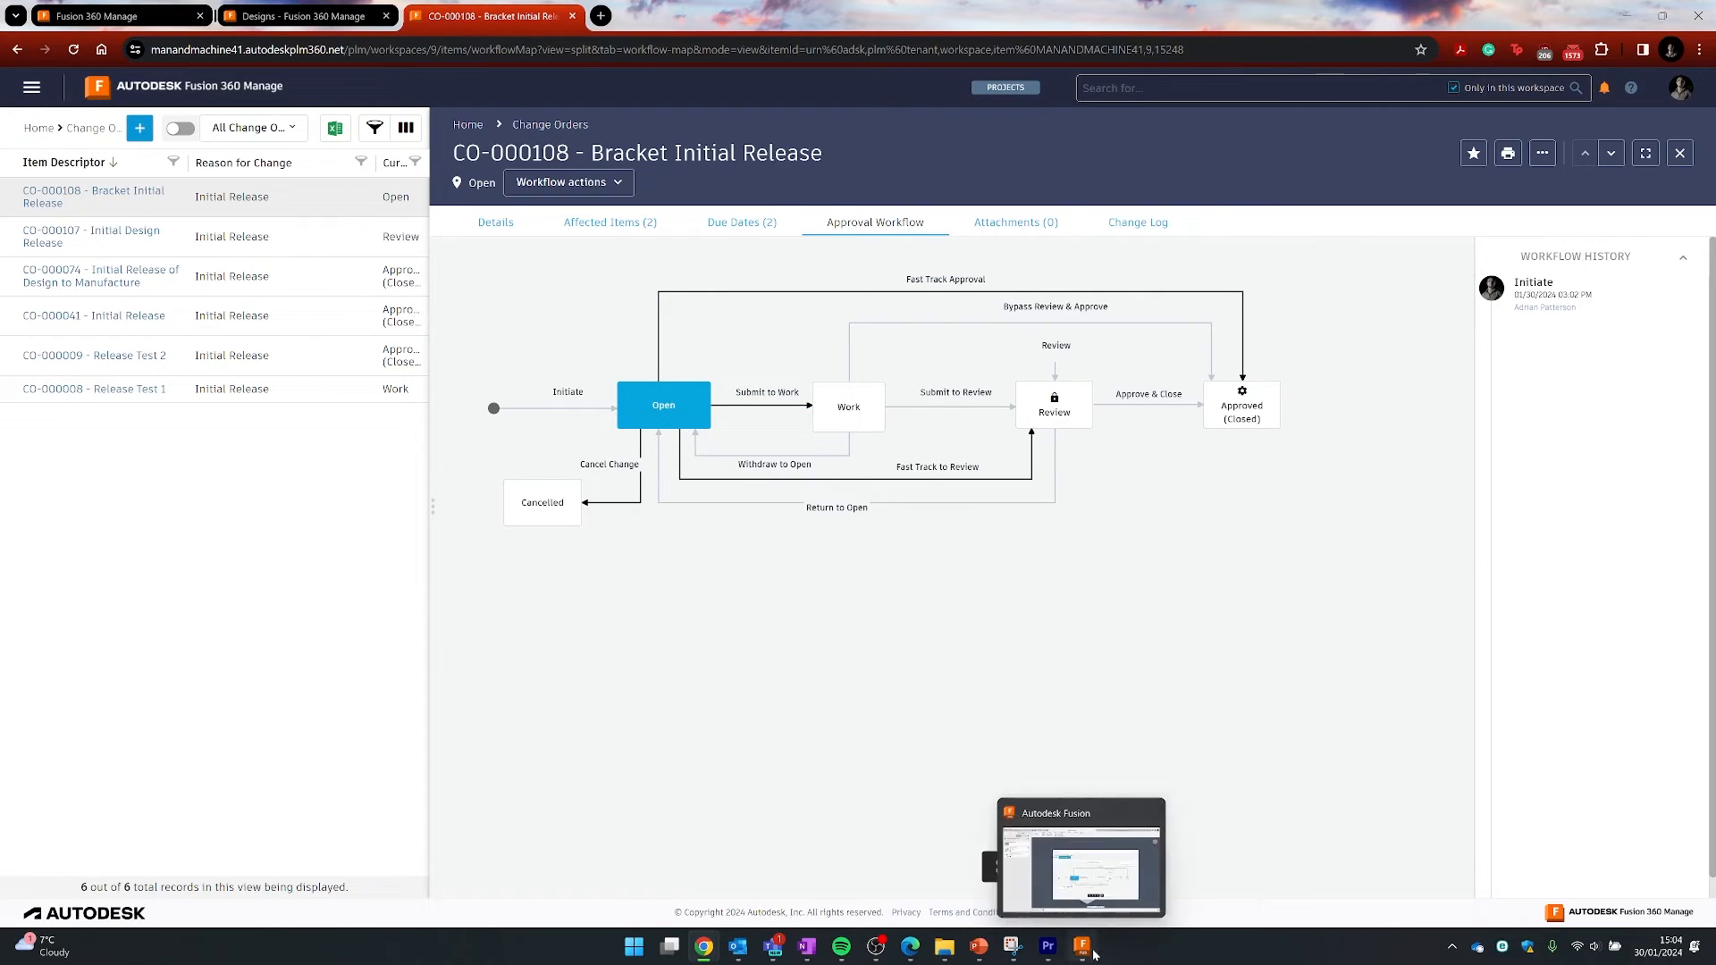
- Return to the Fusion desktop Release dialog showing CO-000108's workflow still at Open
{"action": "left_click", "coordinate": [1090, 951]}
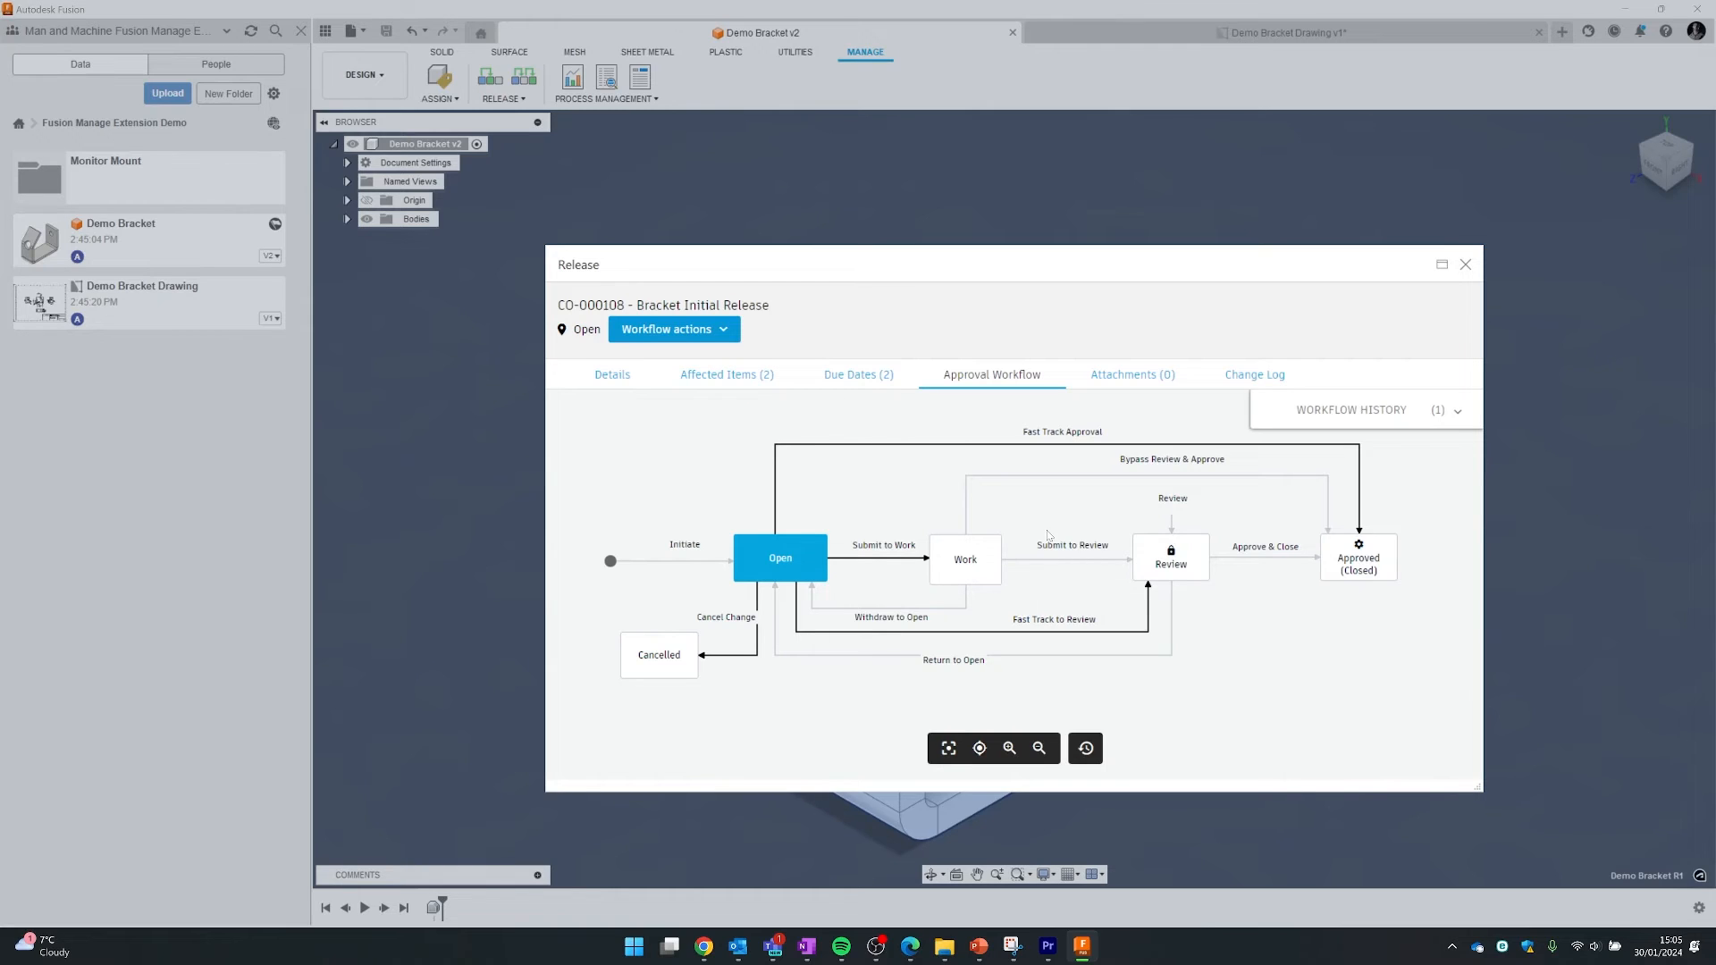
- Fast-track CO-000108 to Review with comment 'Ready for Review'; it's refused for missing lifecycles
{"action": "left_click", "coordinate": [1026, 625]}
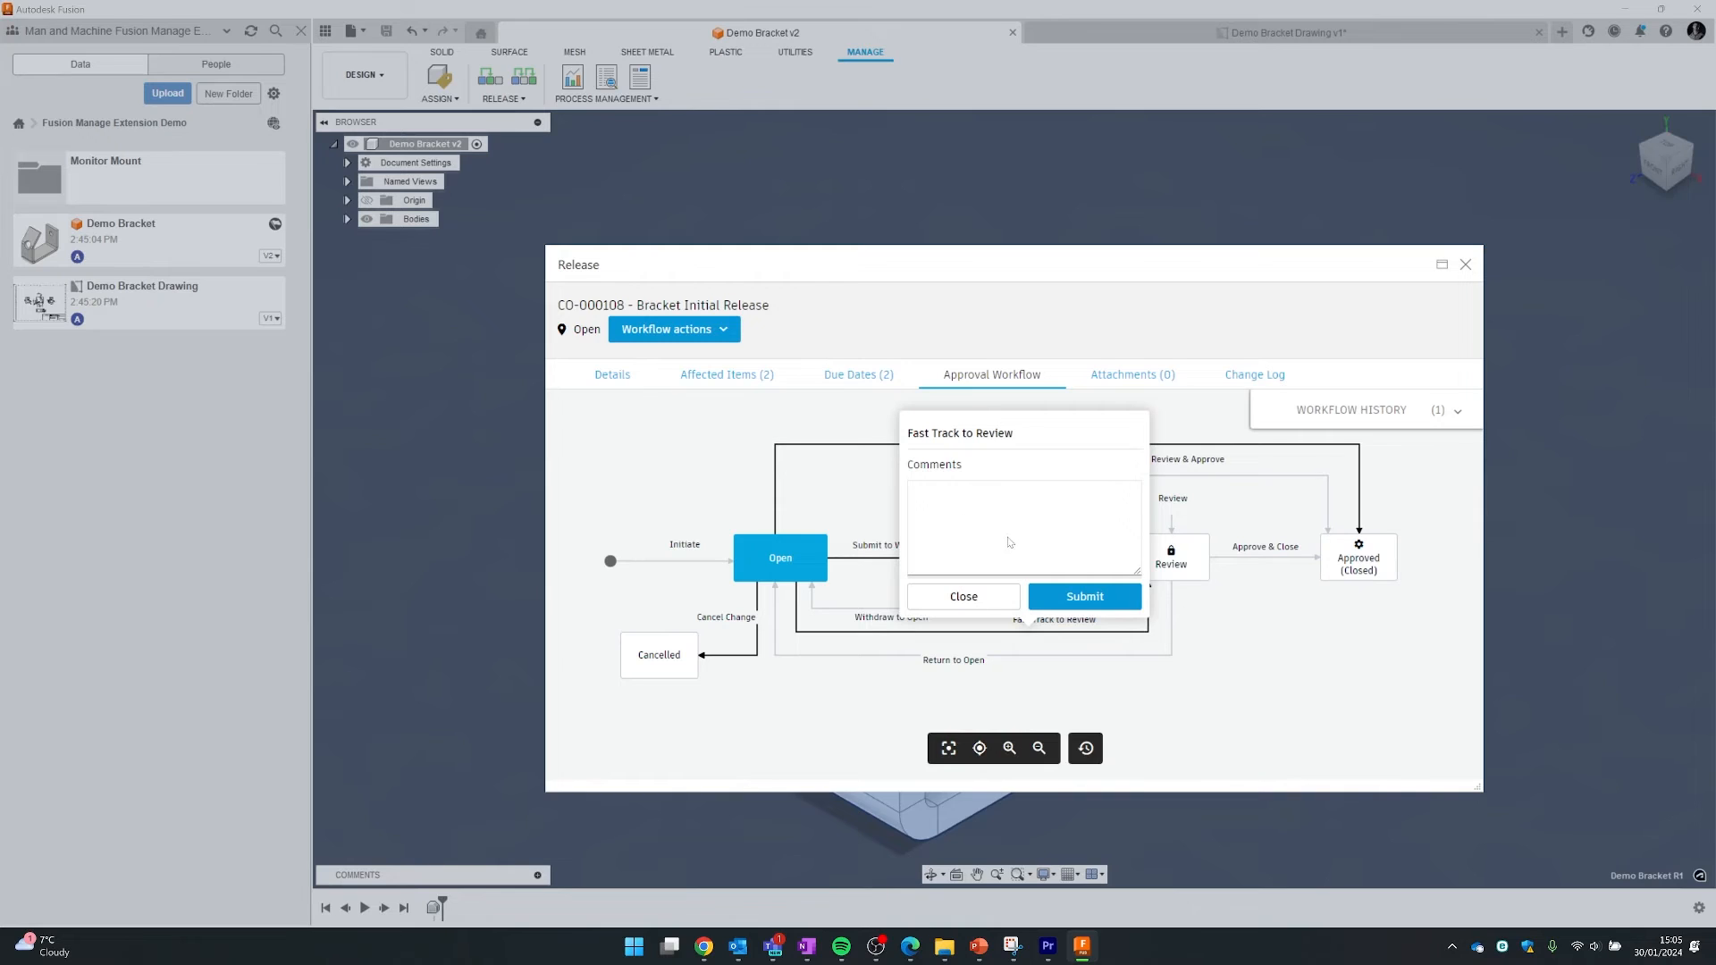
{"action": "left_click", "coordinate": [973, 597]}
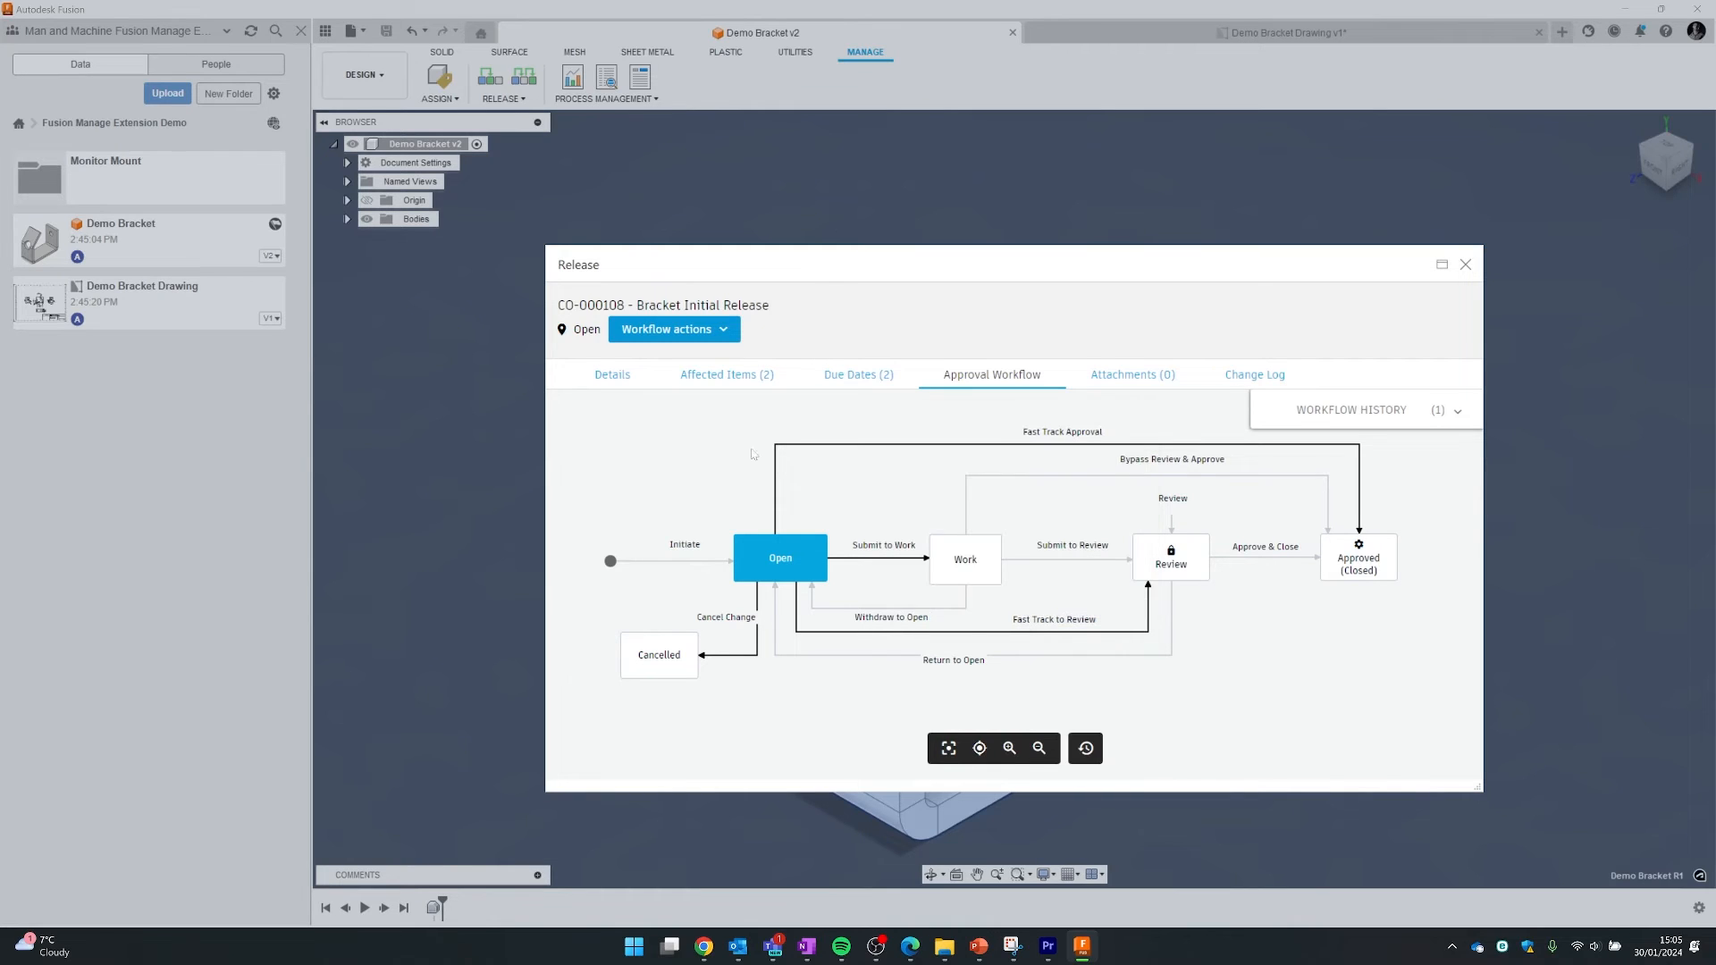
{"action": "left_click", "coordinate": [705, 337]}
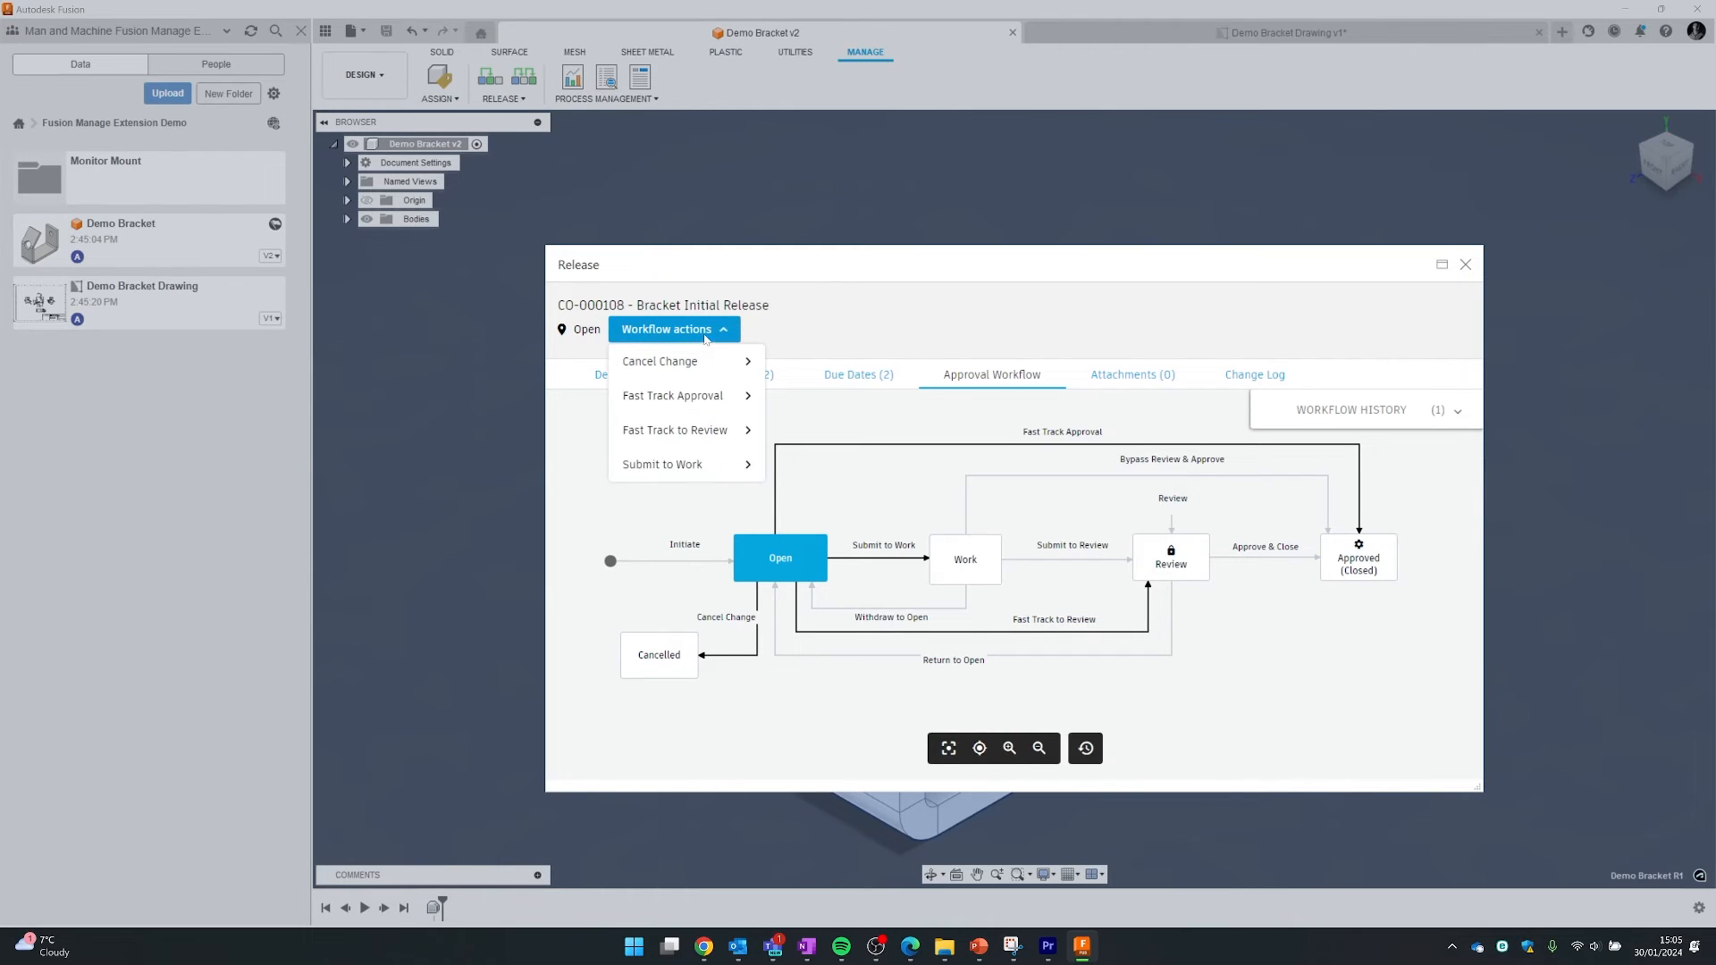
{"action": "left_click", "coordinate": [681, 433]}
{"action": "left_click", "coordinate": [755, 467]}
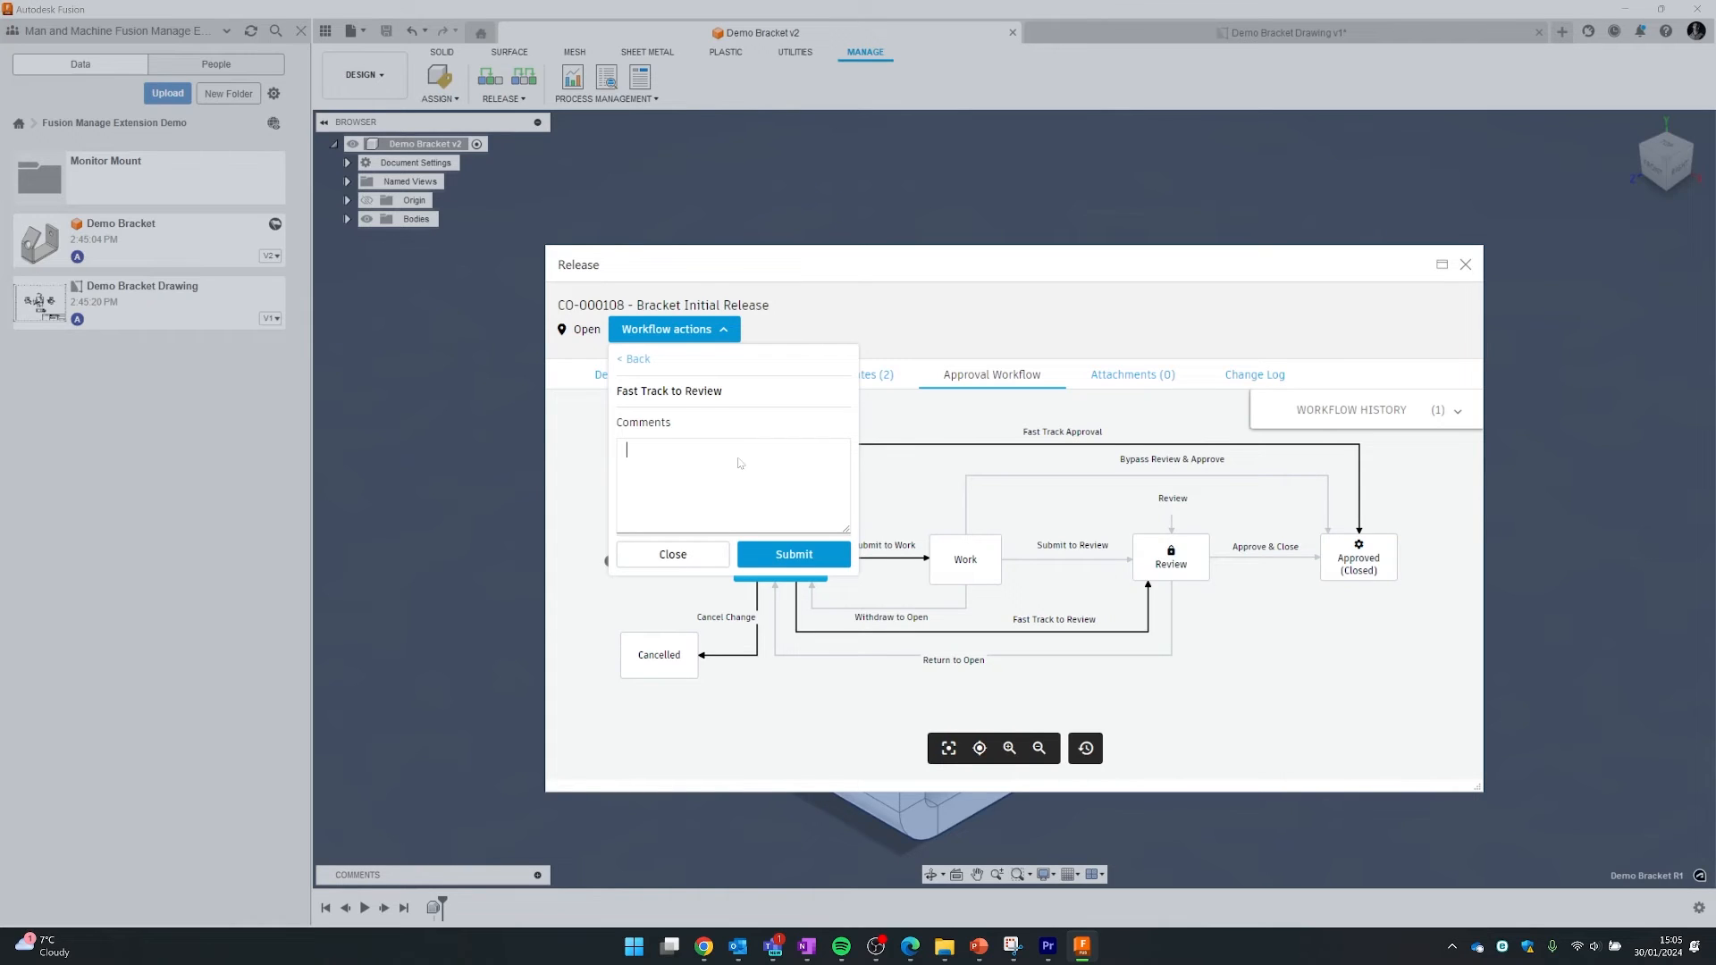
{"action": "type", "text": "Ready for Review"}
{"action": "left_click", "coordinate": [835, 556]}
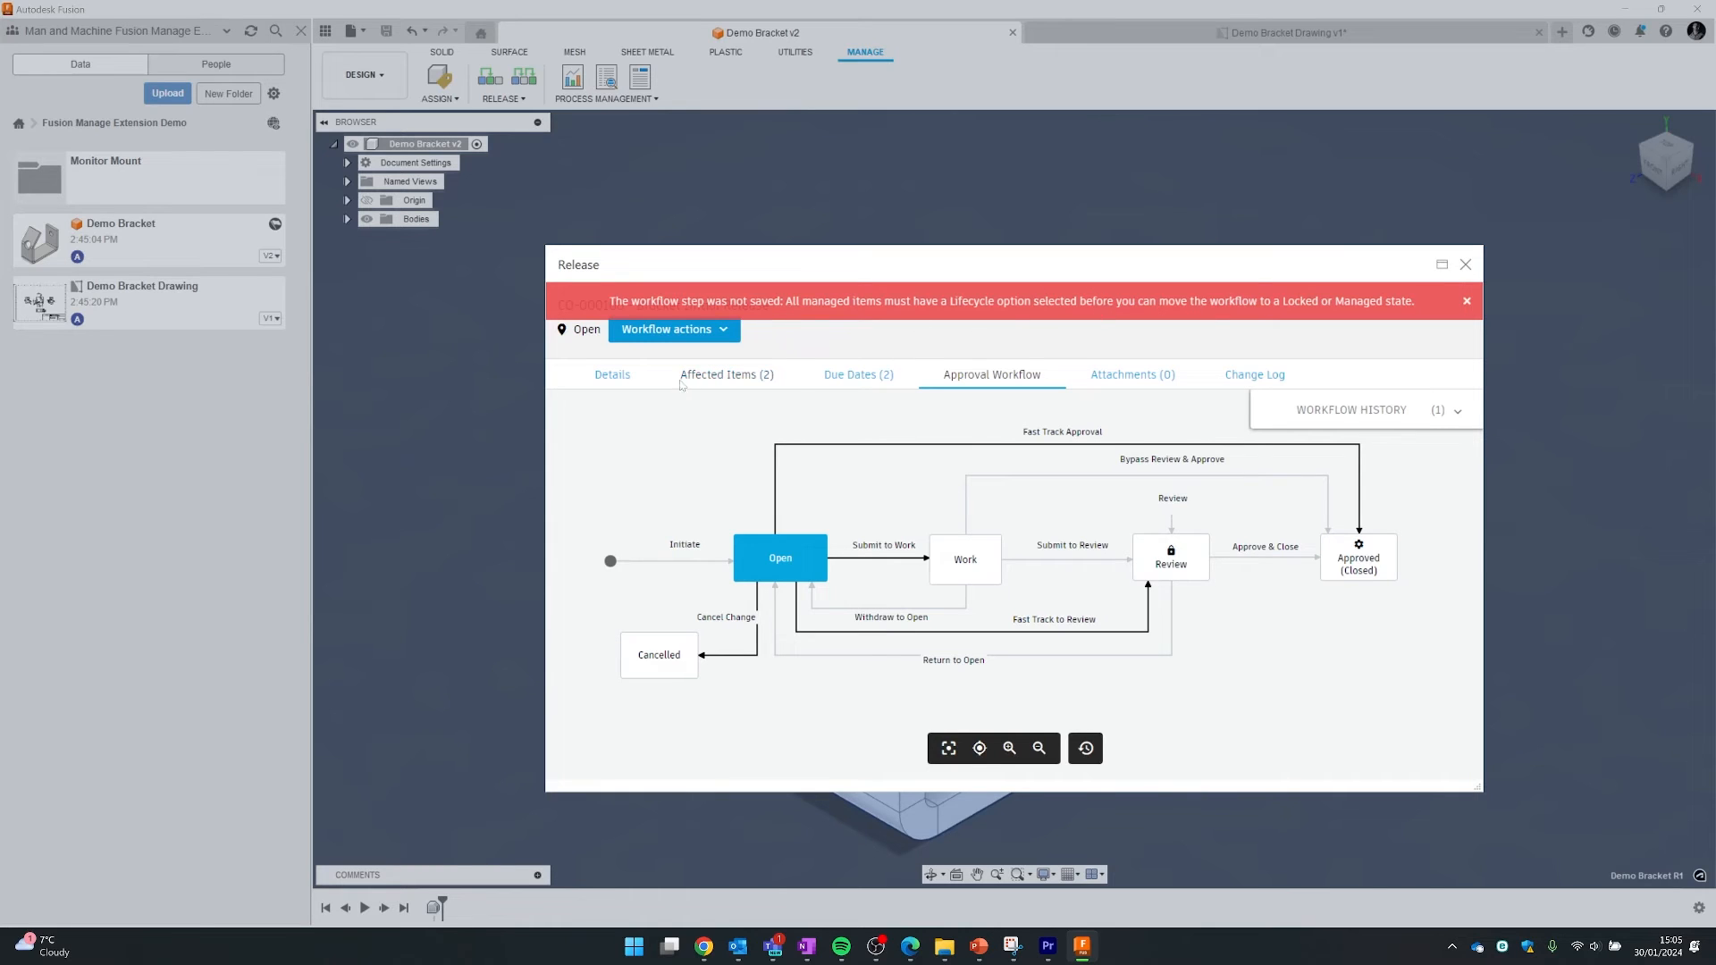
- Set Floor Spacer and Demo Bracket lifecycles to Go to Production and save the affected items
{"action": "left_click", "coordinate": [727, 374]}
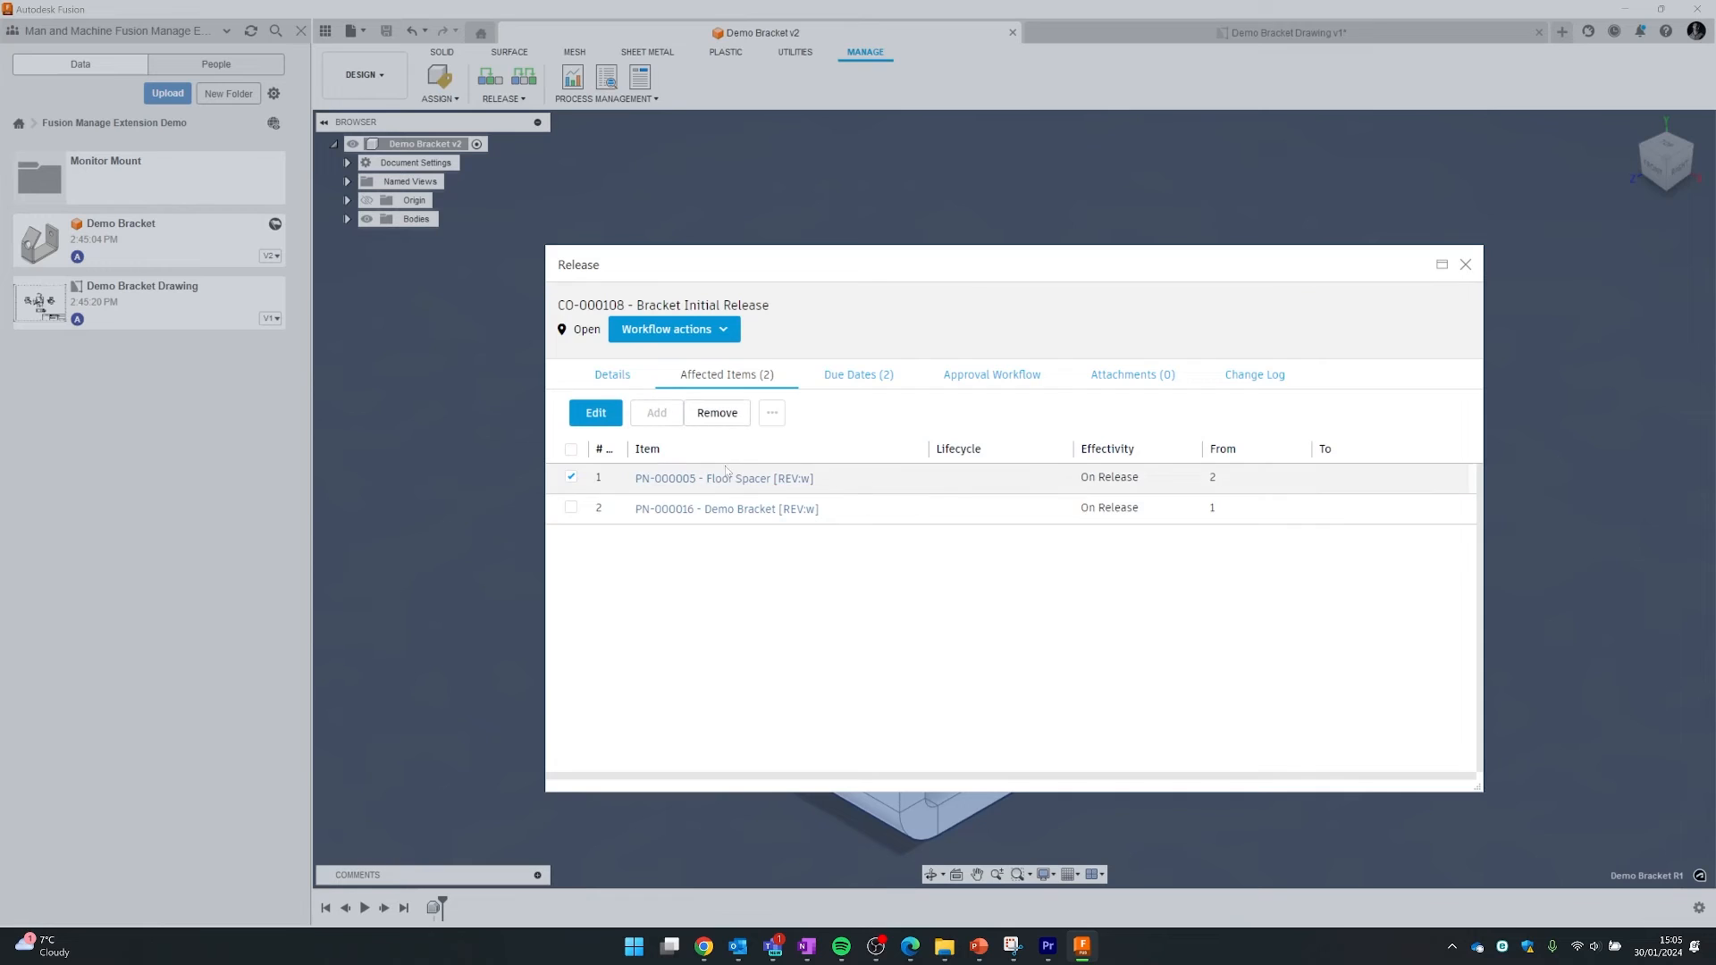
{"action": "left_click", "coordinate": [596, 413]}
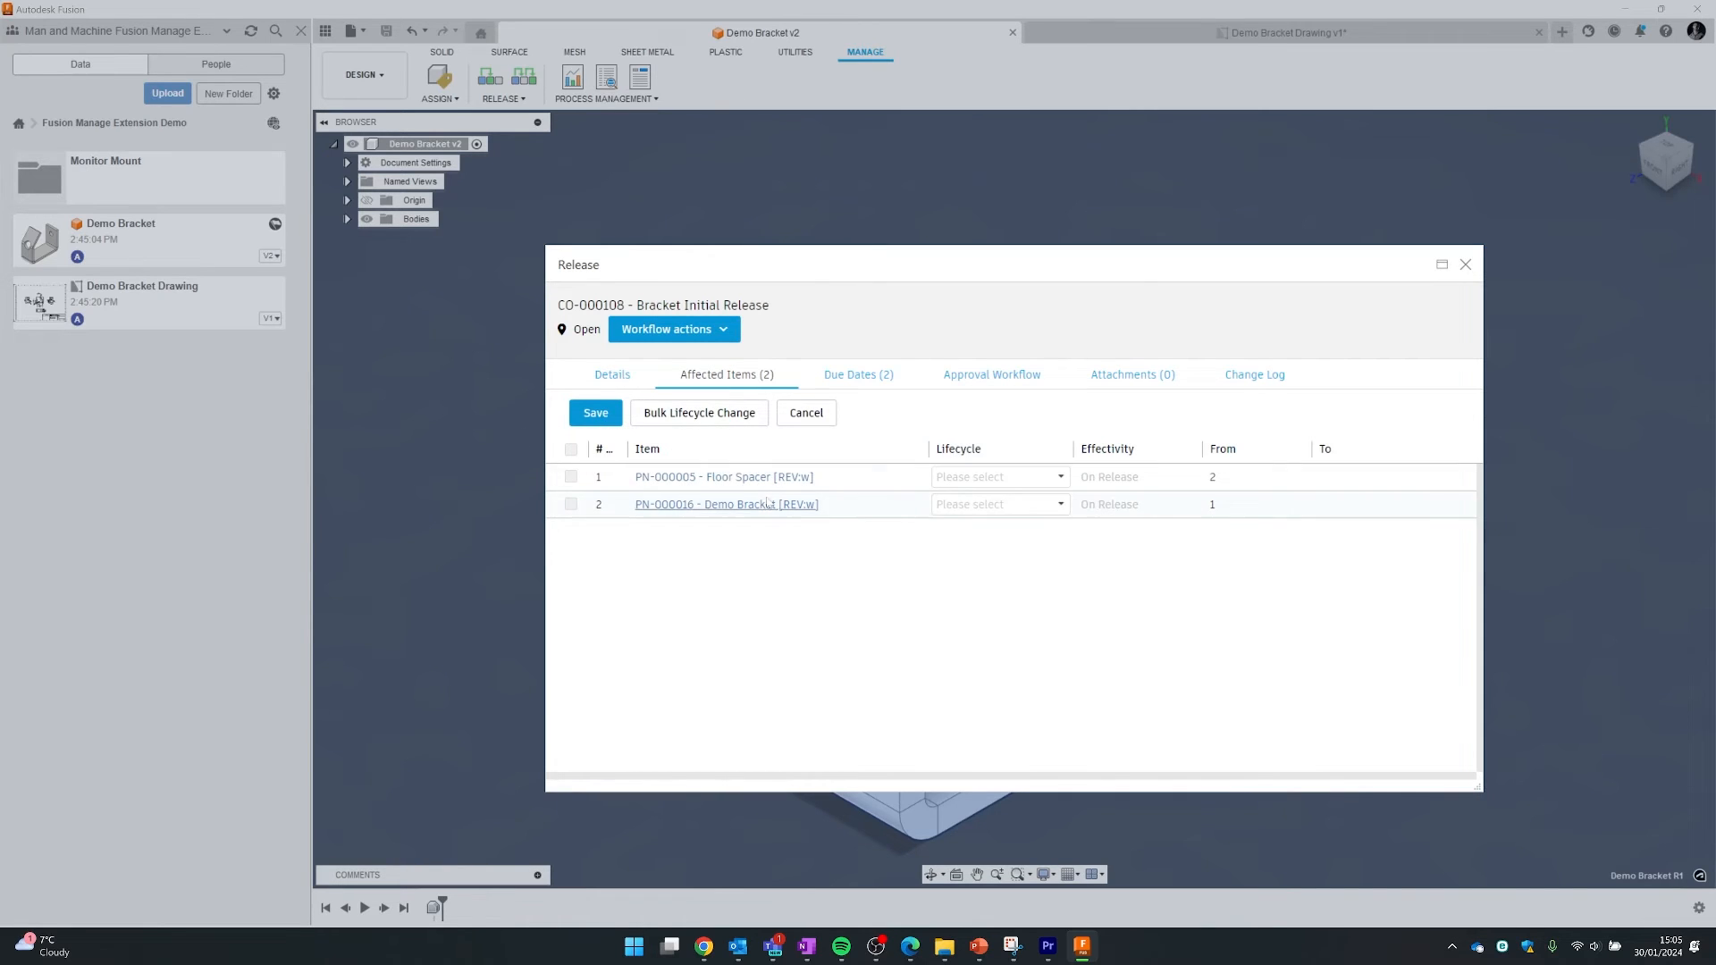
{"action": "left_click", "coordinate": [1053, 480]}
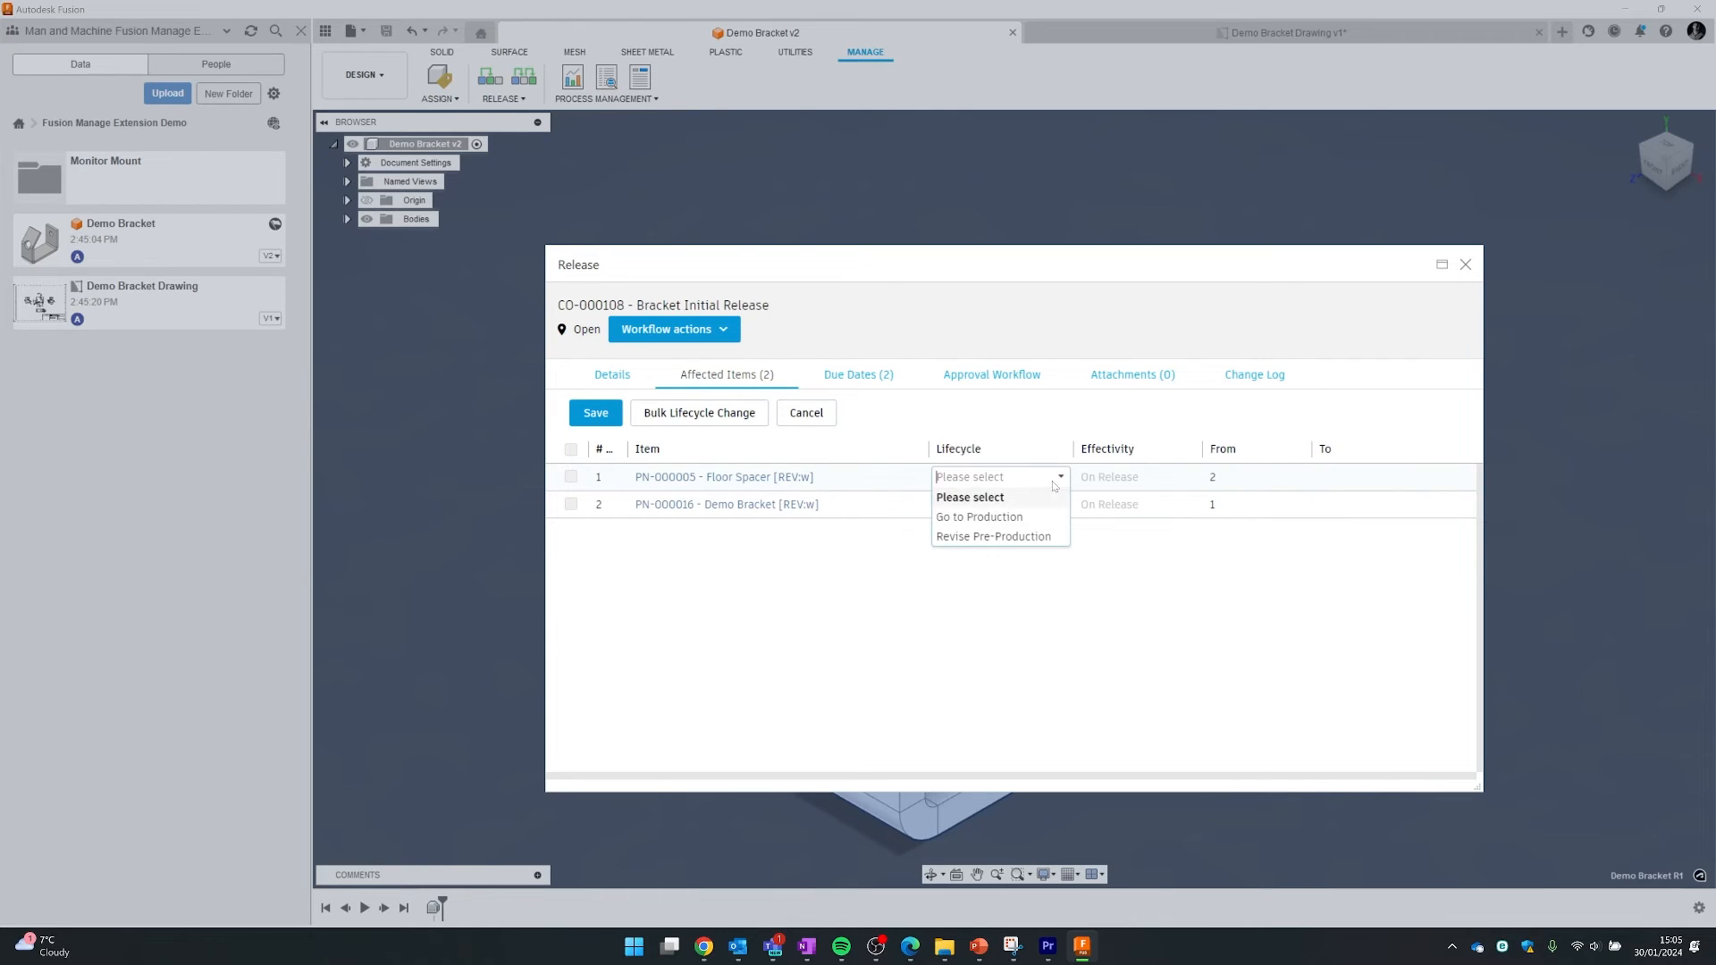
{"action": "left_click", "coordinate": [1015, 522]}
{"action": "left_click", "coordinate": [989, 505]}
{"action": "left_click", "coordinate": [990, 544]}
{"action": "left_click", "coordinate": [990, 505]}
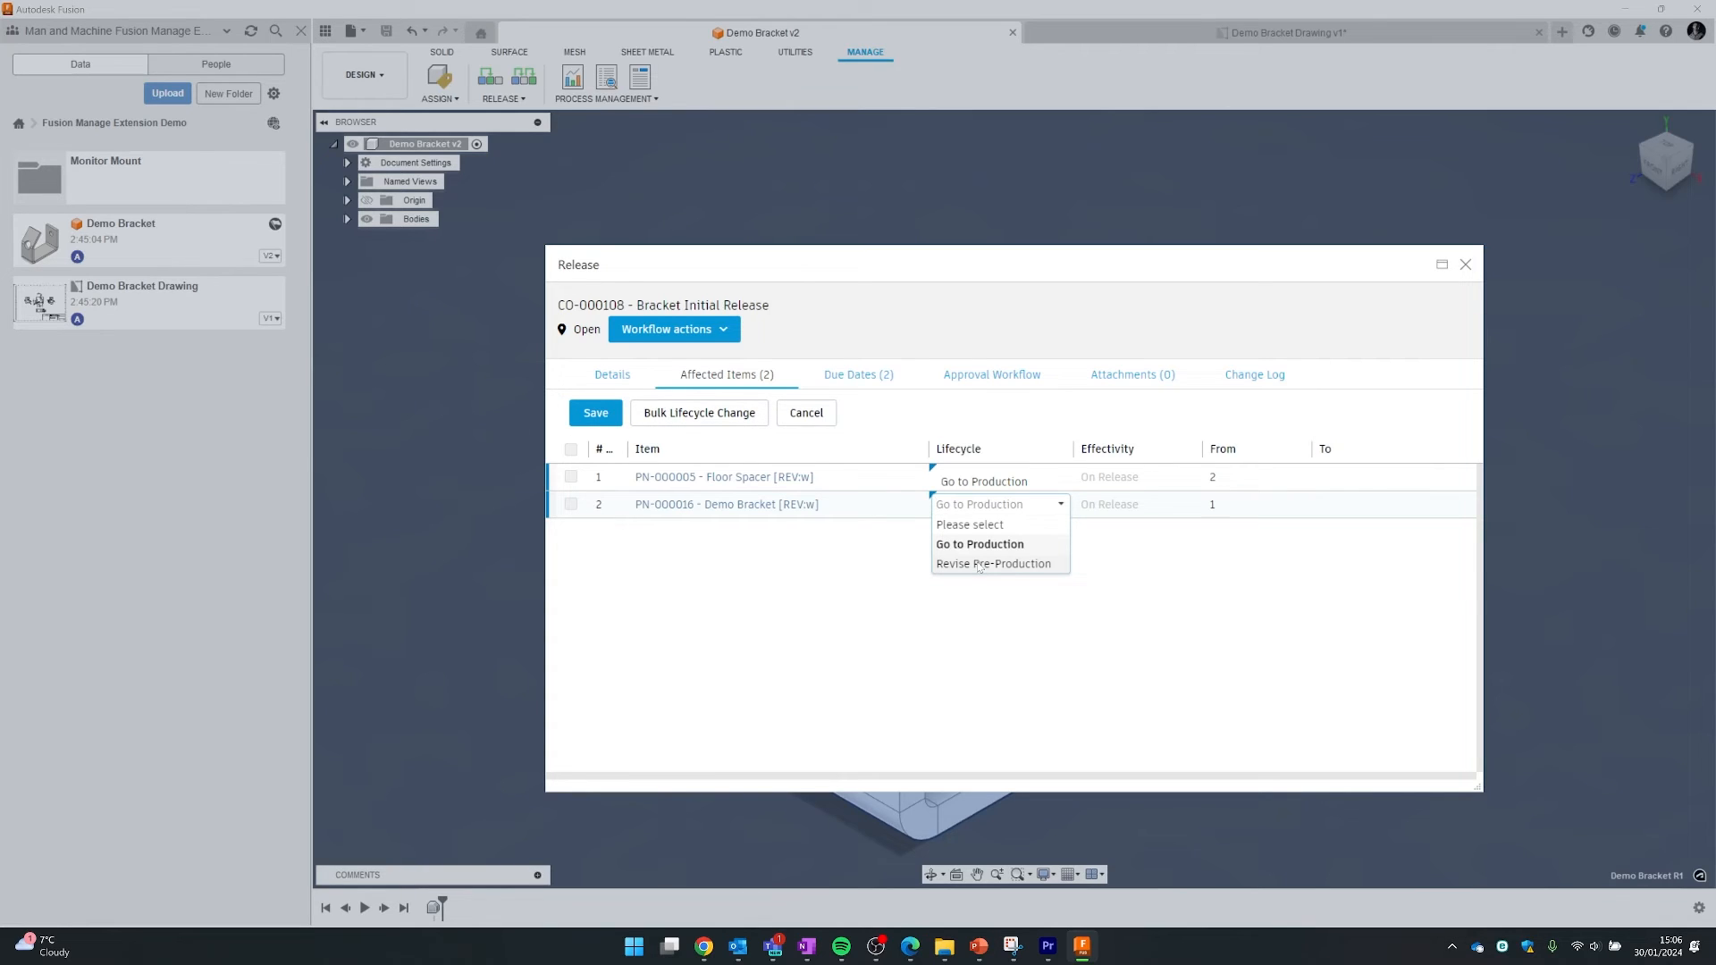
{"action": "left_click", "coordinate": [966, 650]}
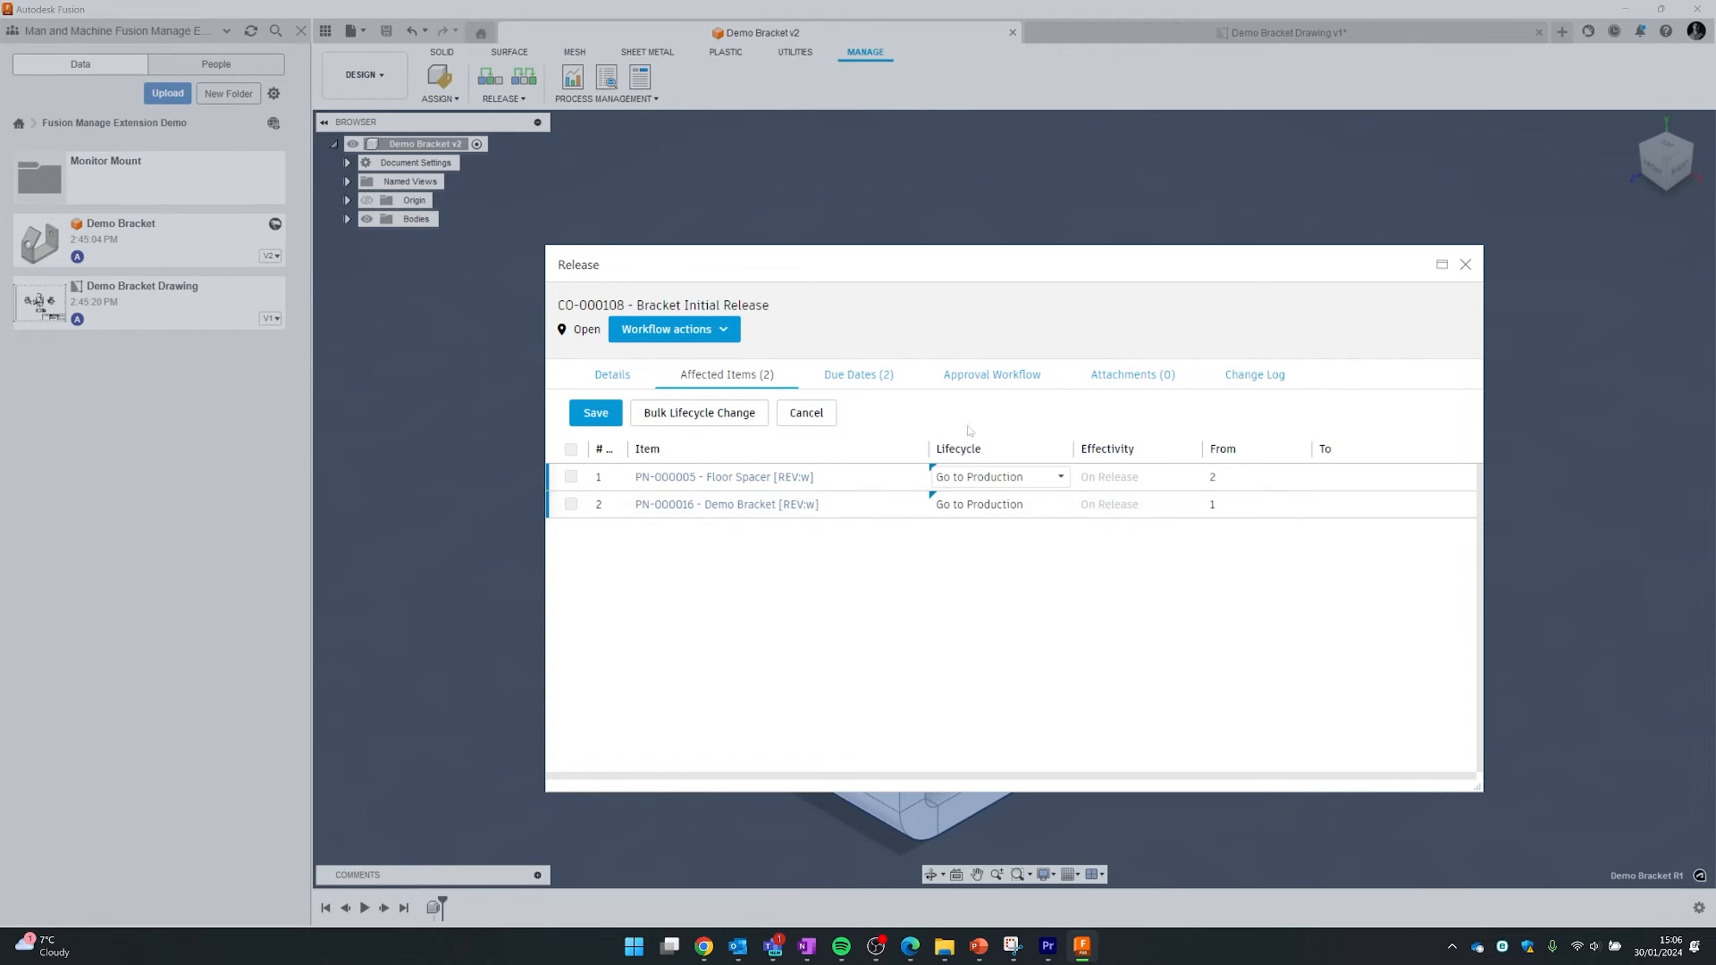
{"action": "left_click", "coordinate": [983, 377]}
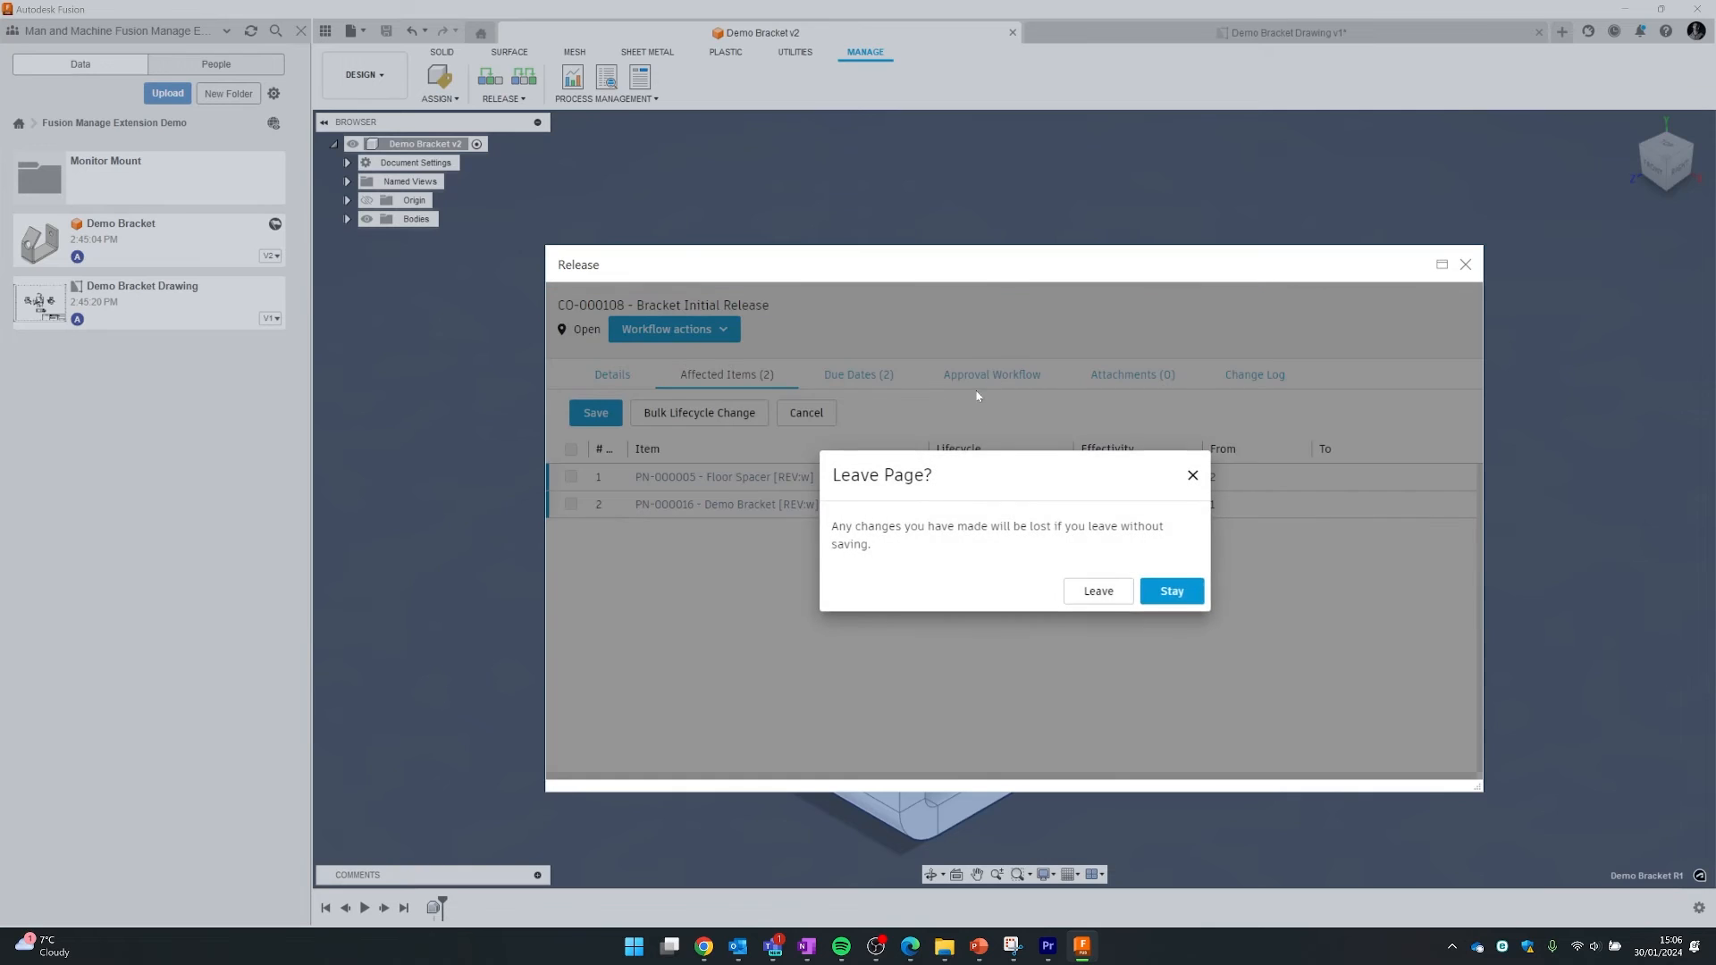
{"action": "left_click", "coordinate": [1155, 601]}
{"action": "left_click", "coordinate": [614, 421]}
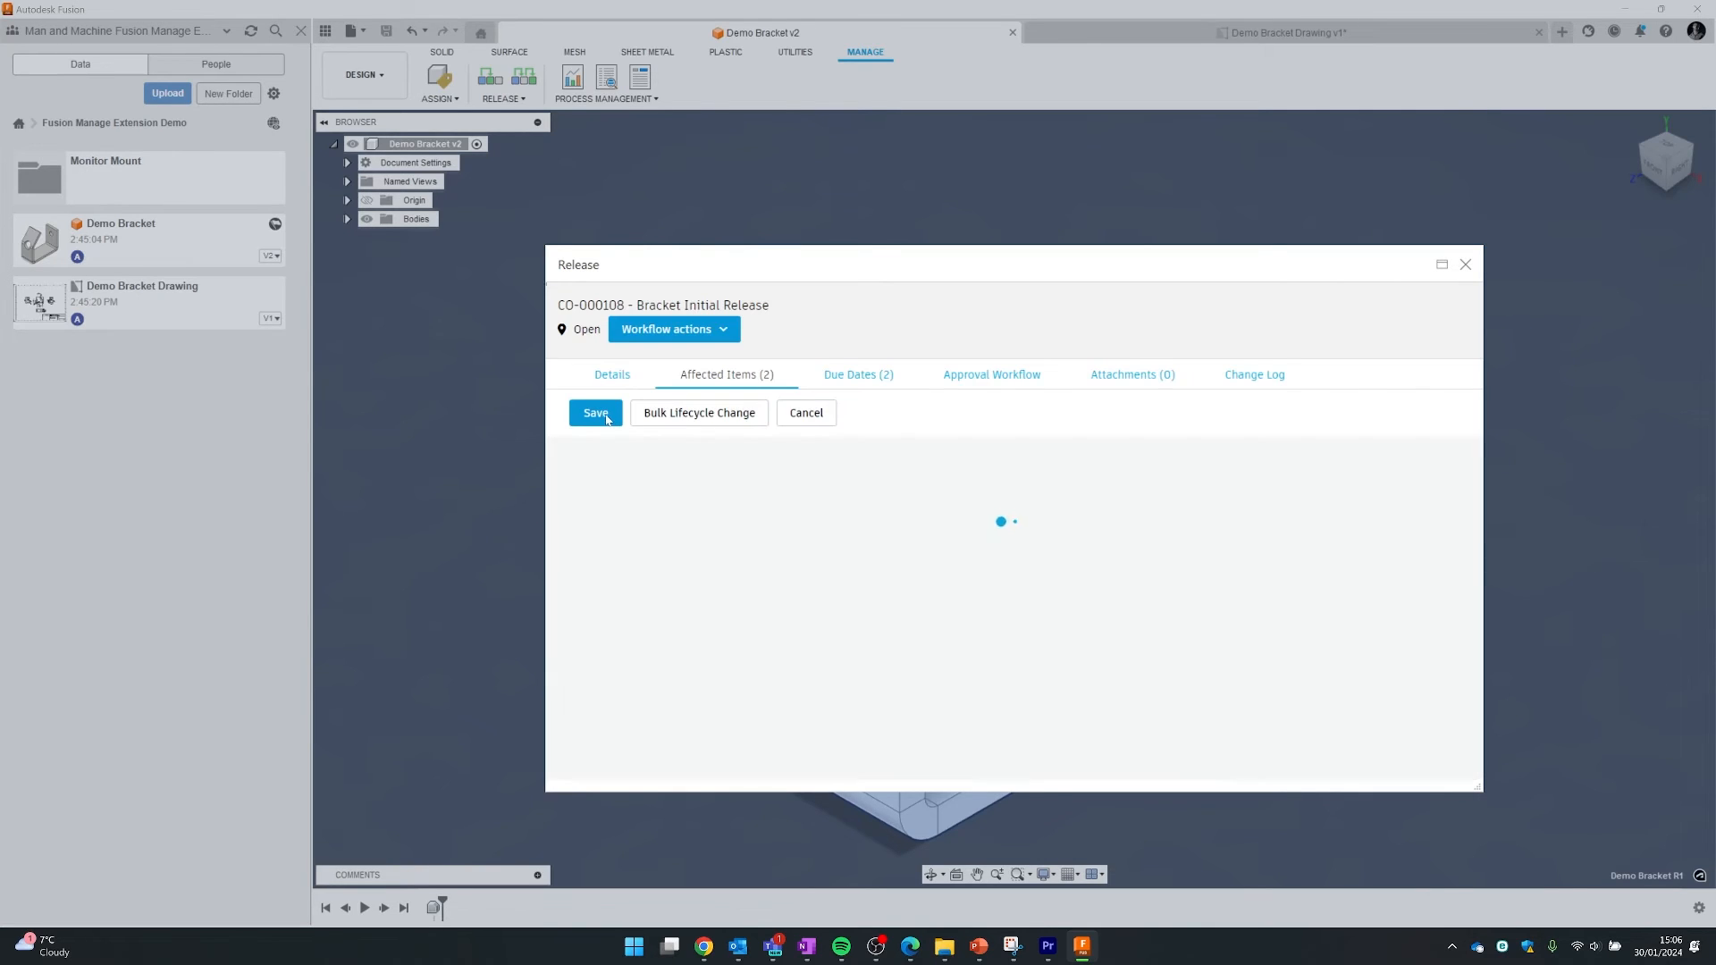
{"action": "left_click", "coordinate": [1000, 377]}
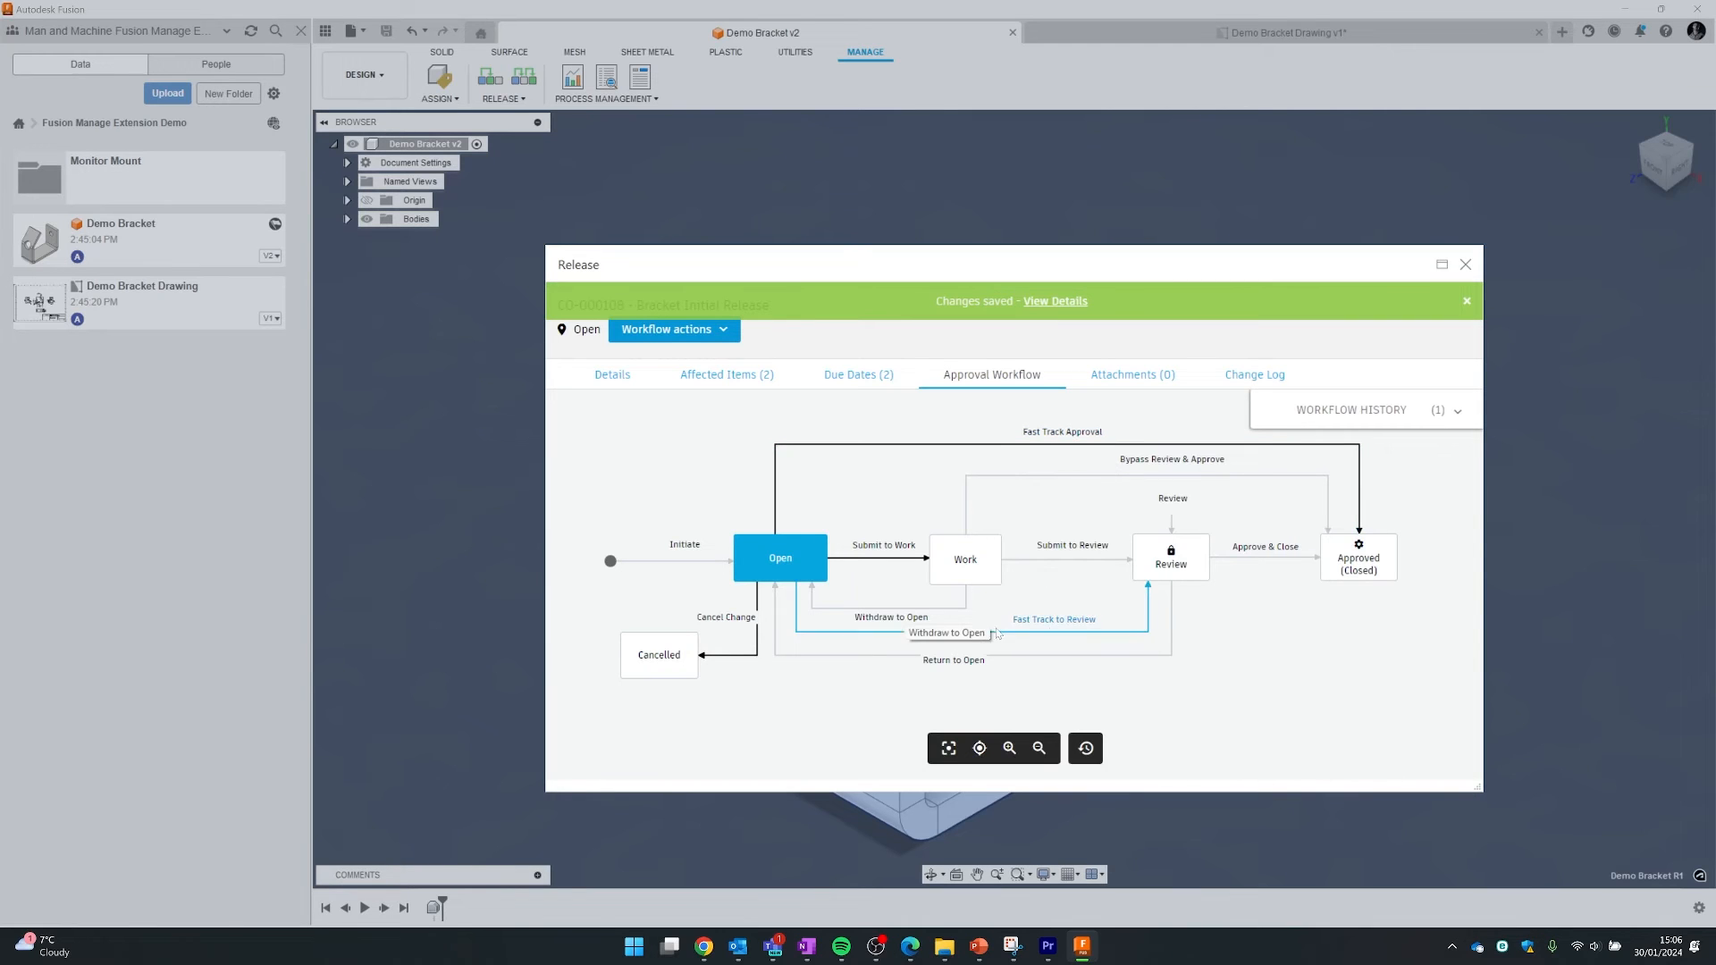
- Fast-track CO-000108 to Review, then display its Approval Workflow diagram
{"action": "left_click", "coordinate": [1052, 633]}
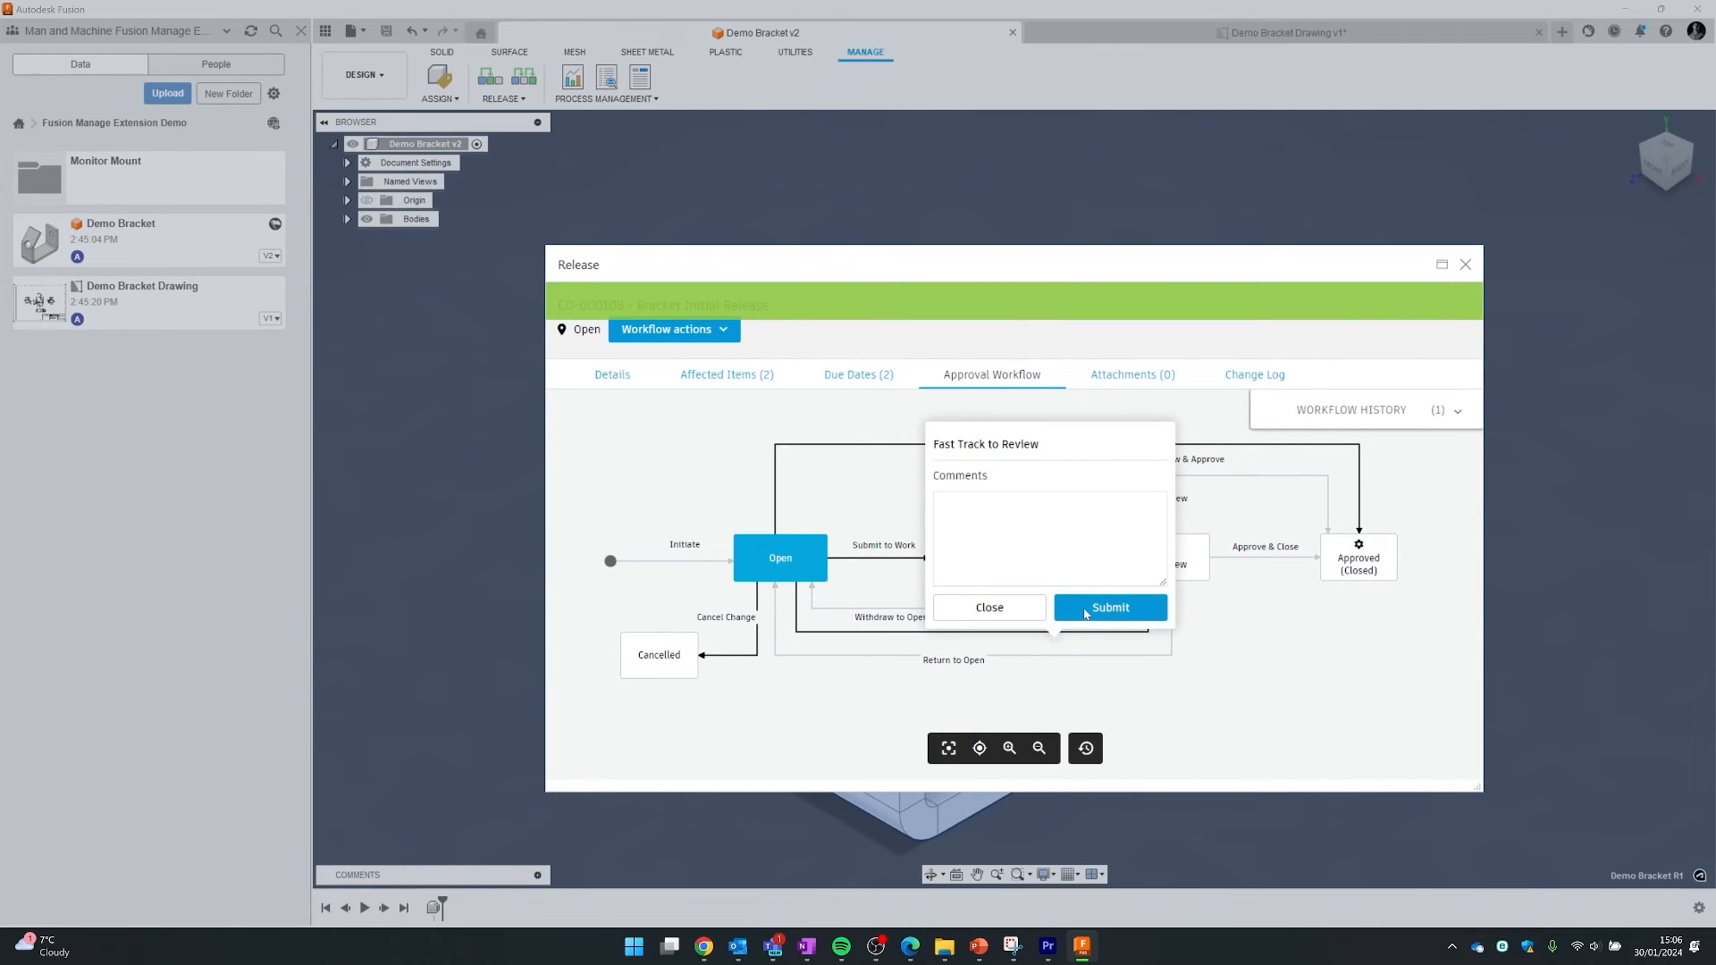
{"action": "left_click", "coordinate": [1086, 612]}
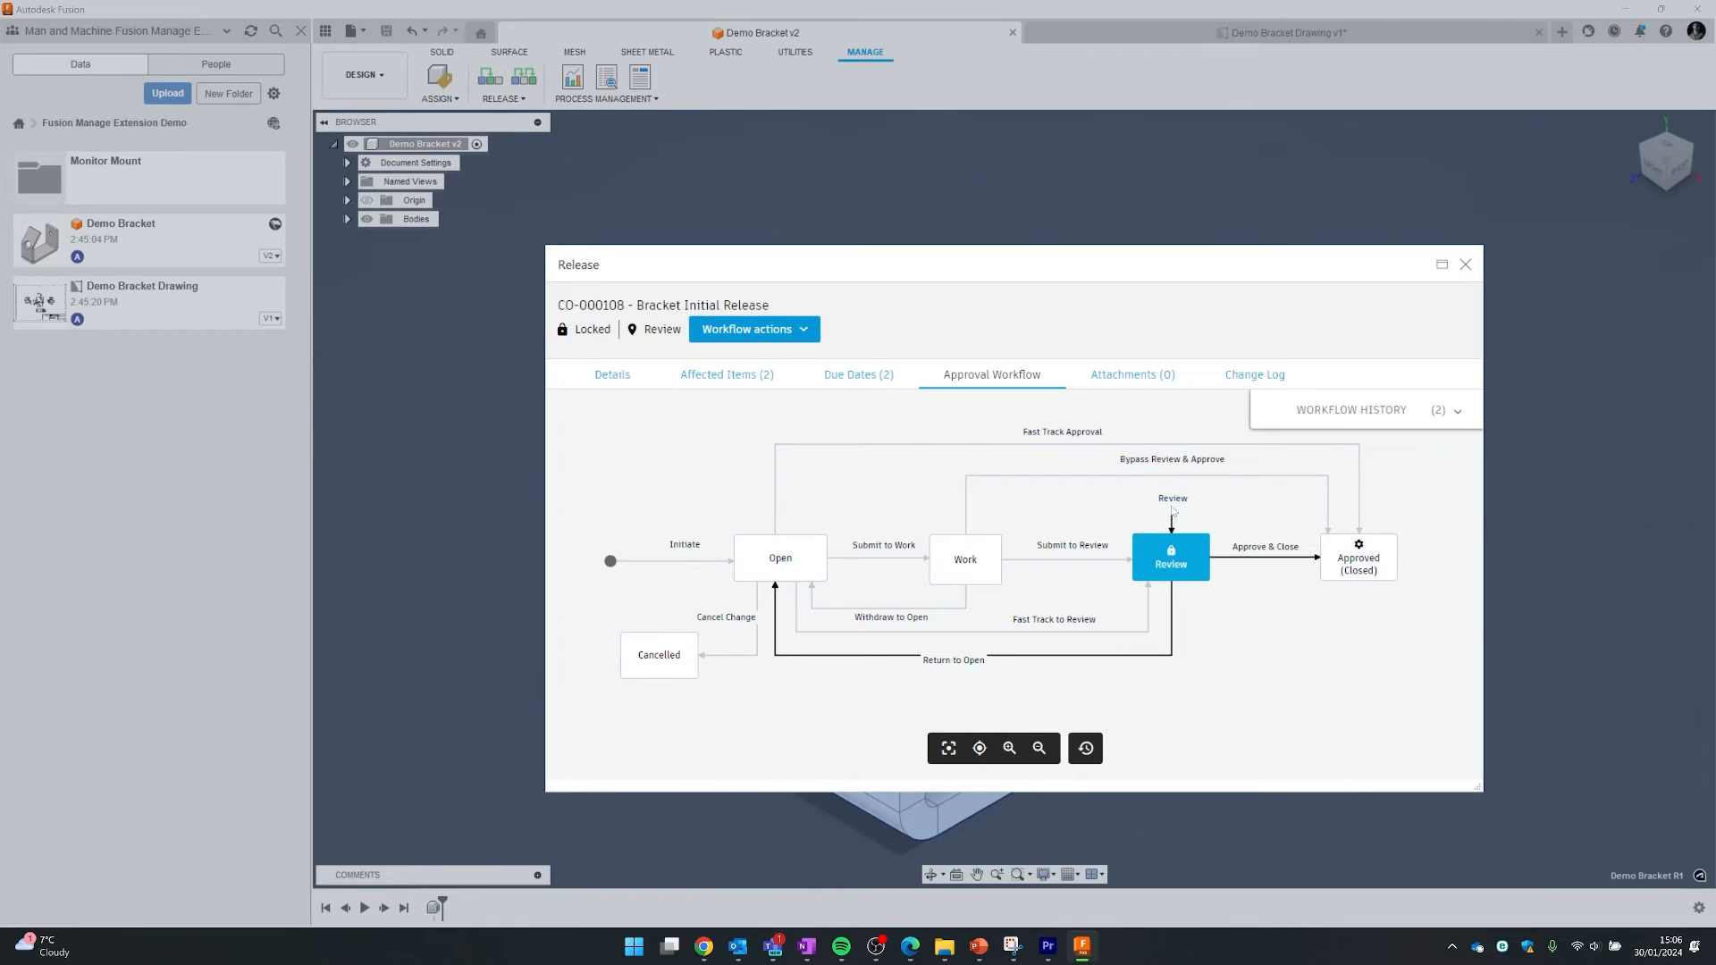
{"action": "left_click", "coordinate": [606, 376]}
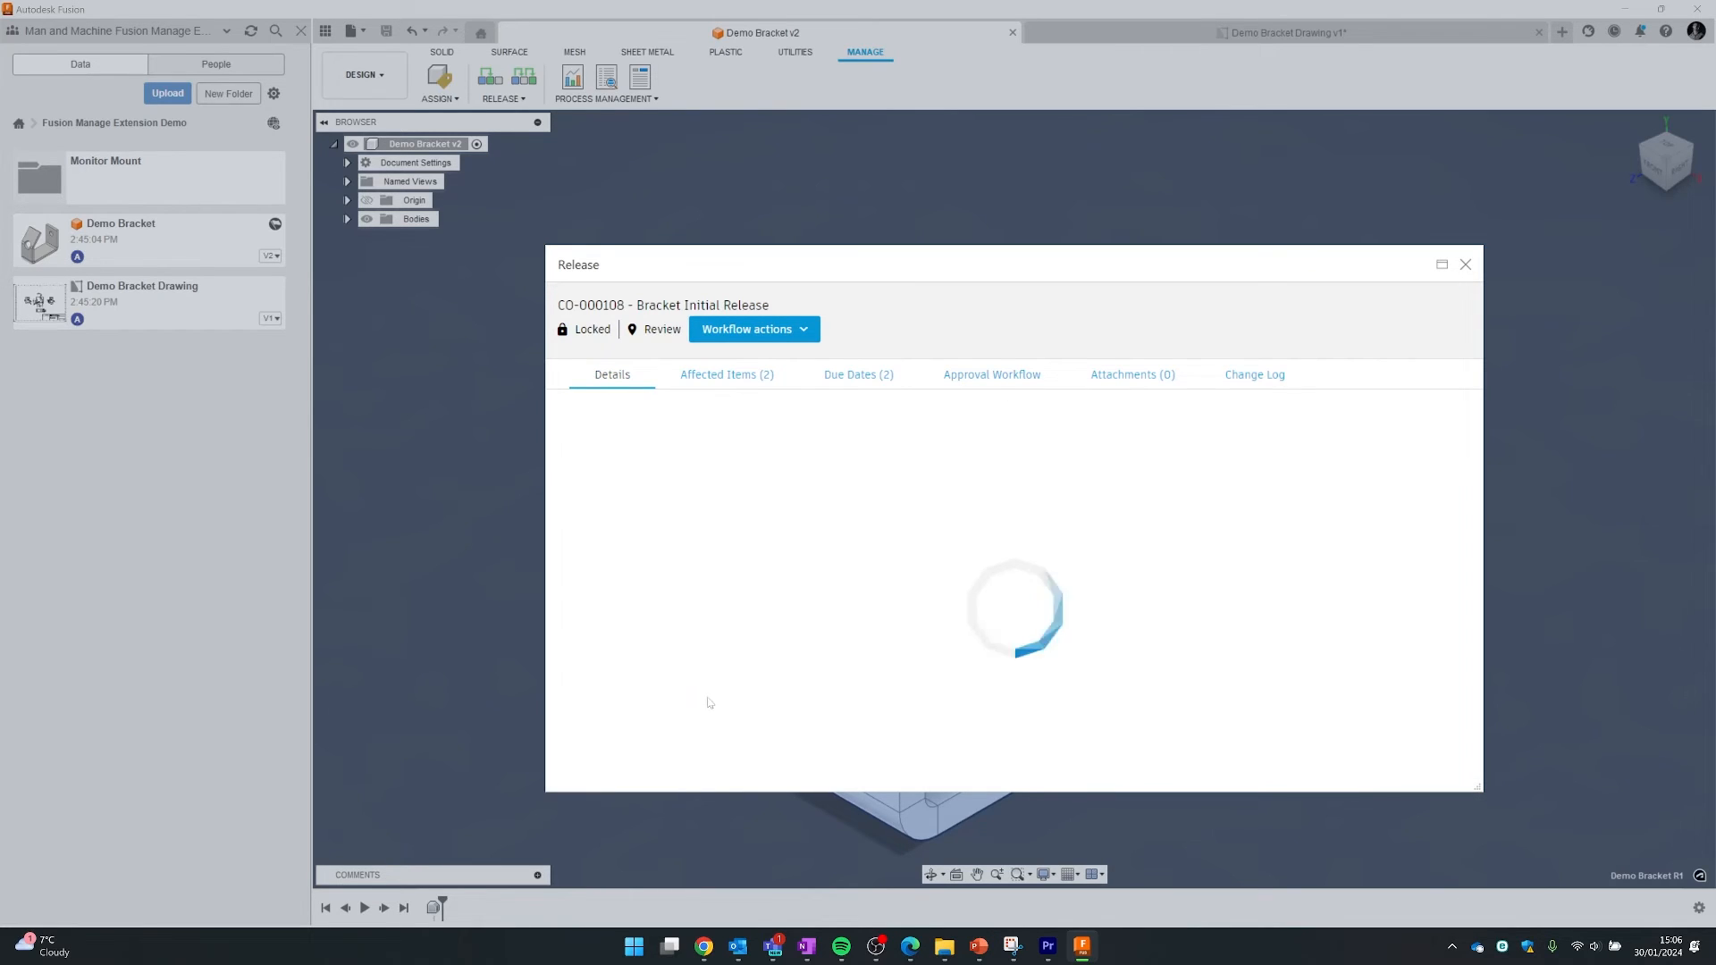
{"action": "scroll", "coordinate": [721, 646], "scroll_direction": "down", "scroll_amount": 2}
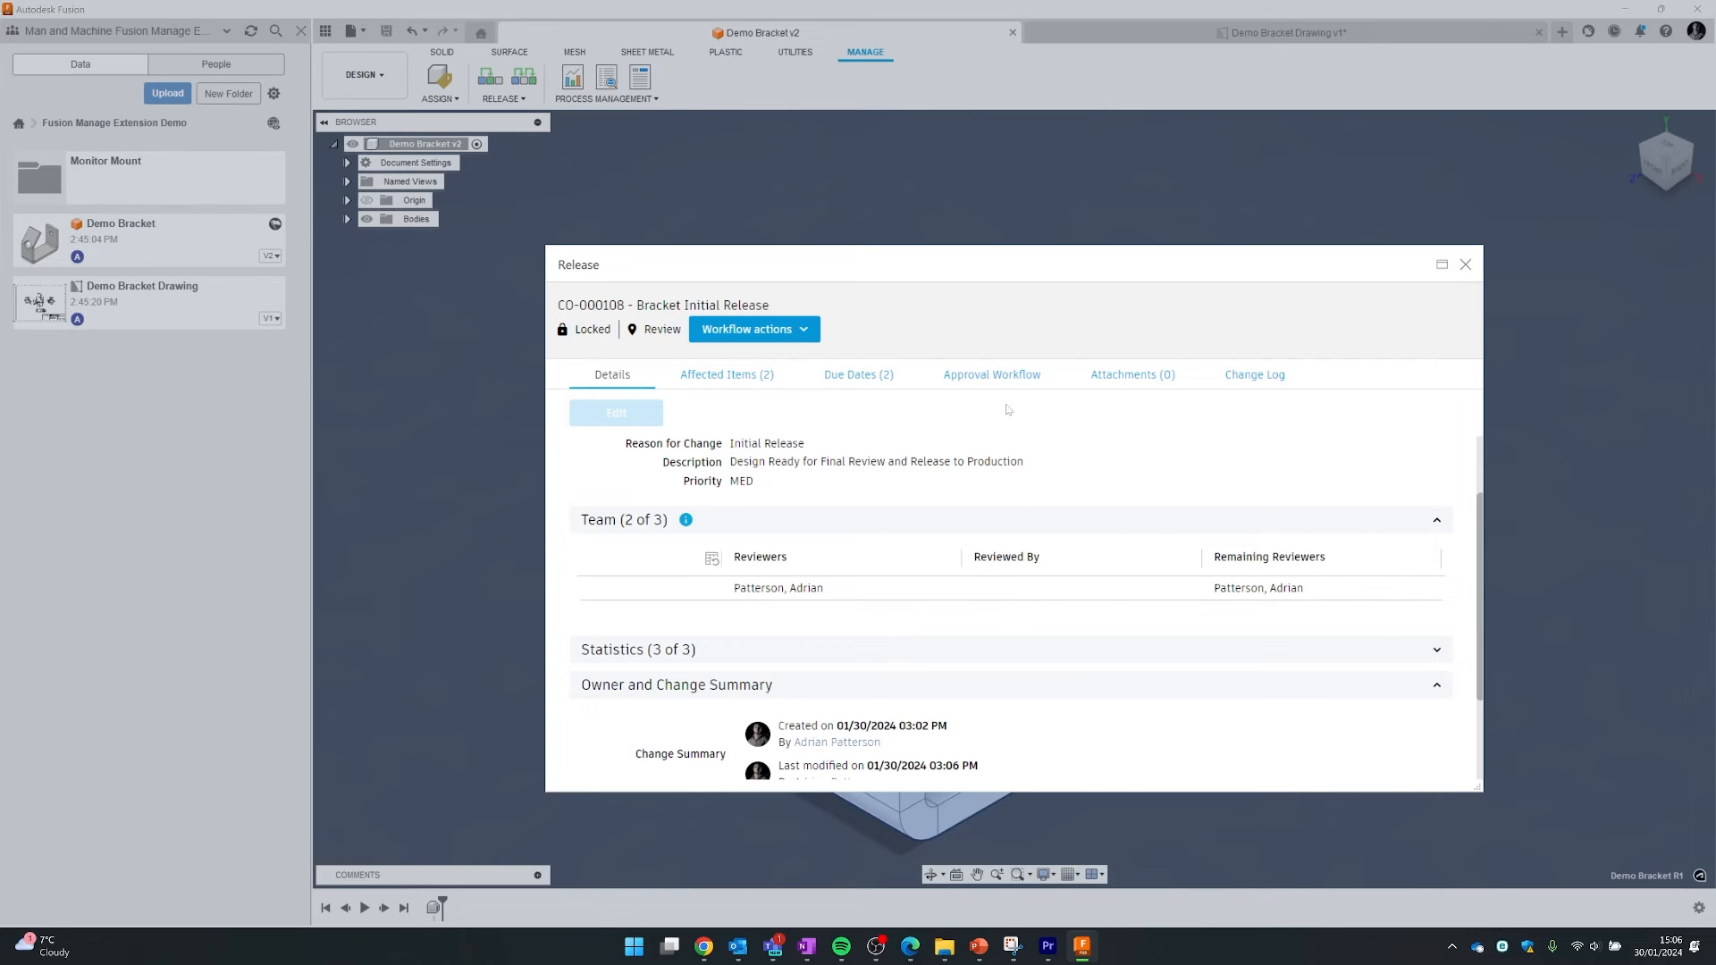
{"action": "left_click", "coordinate": [992, 375]}
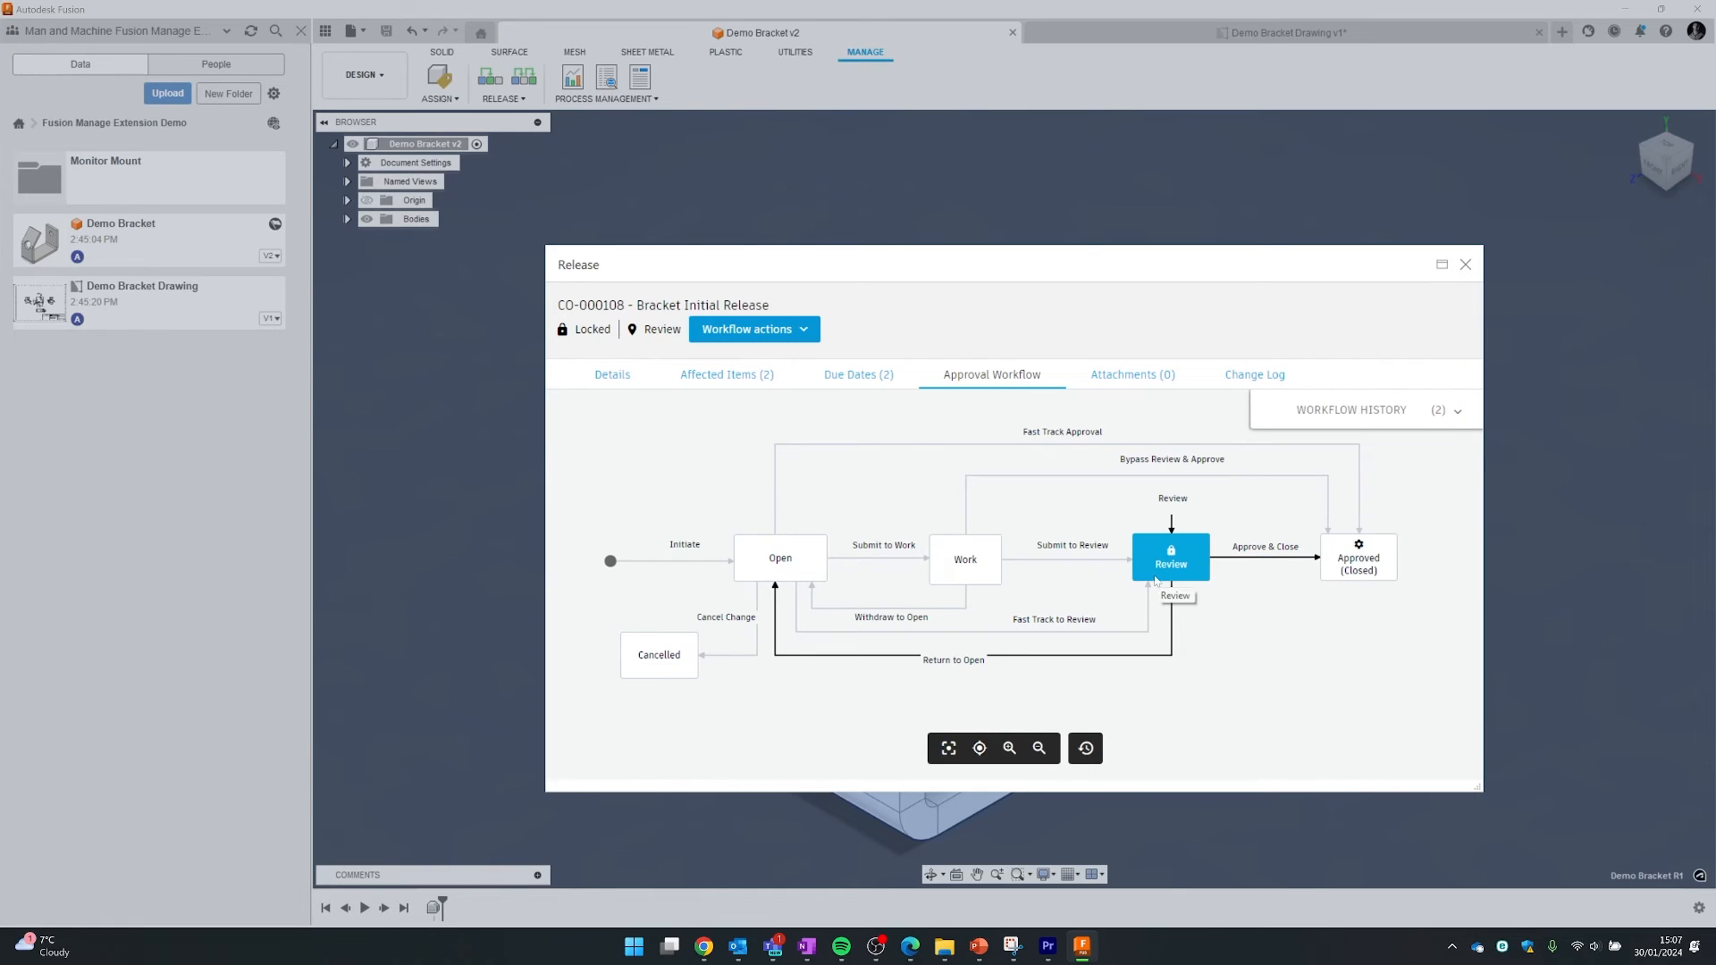
- Submit the Review transition on CO-000108 with the comment 'COmpleted', then reopen the workflow diagram
{"action": "left_click", "coordinate": [1169, 518]}
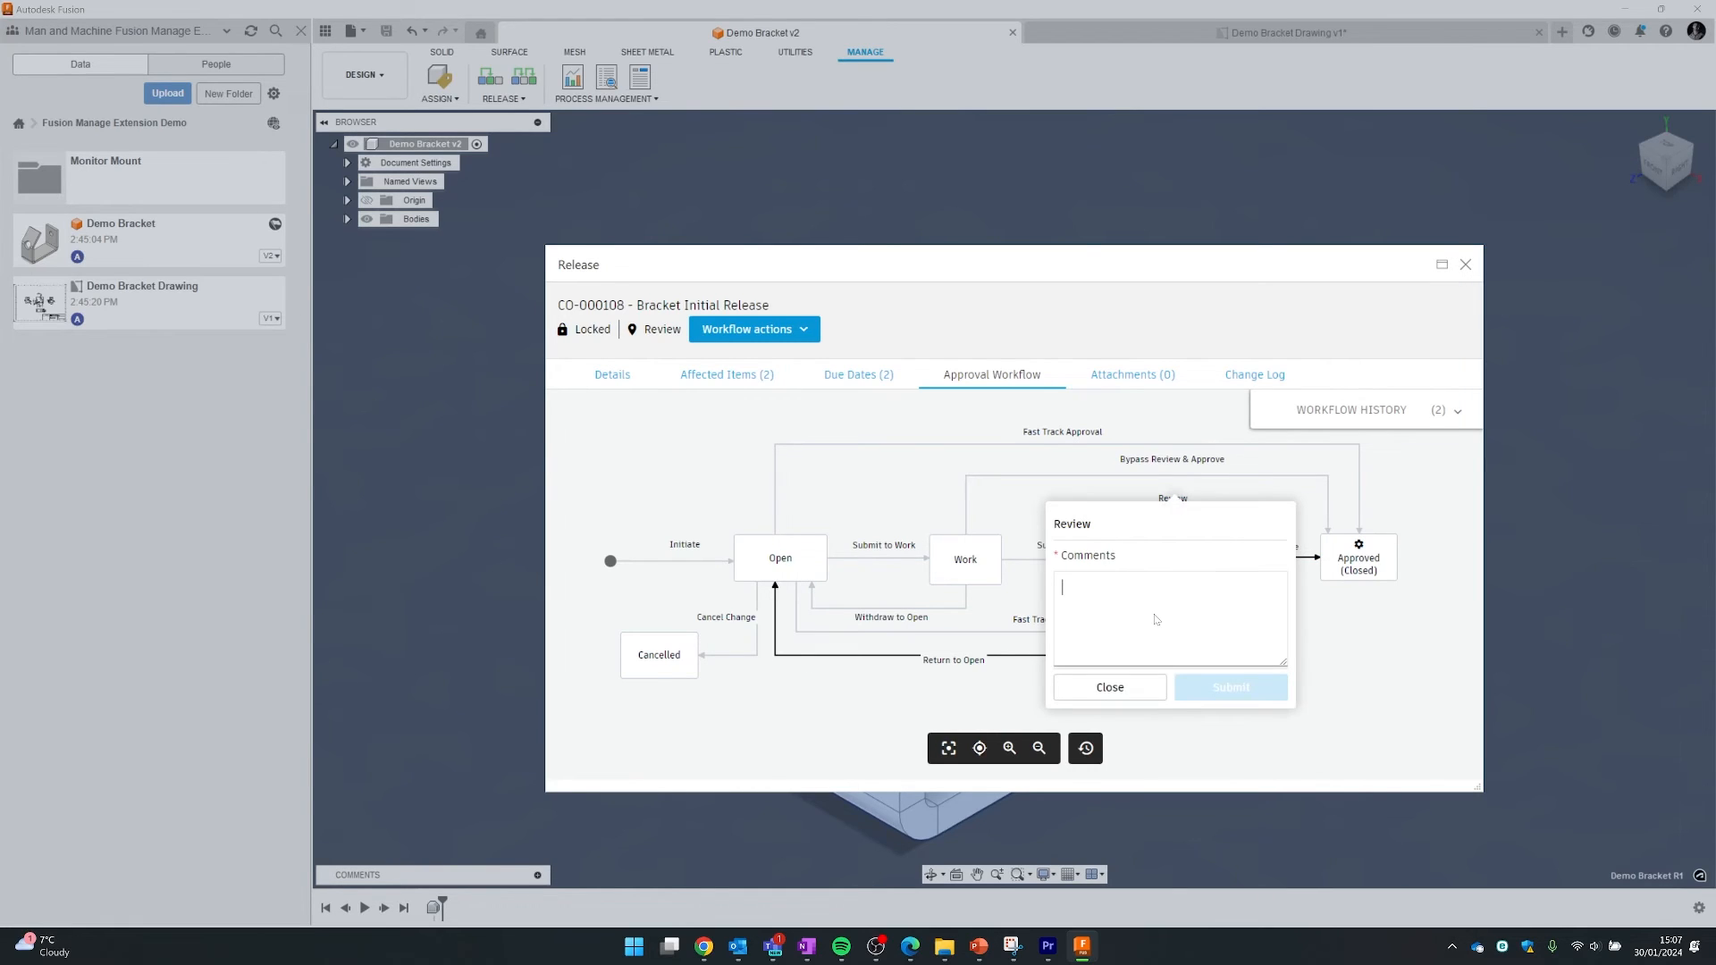
{"action": "type", "text": "COmpleted"}
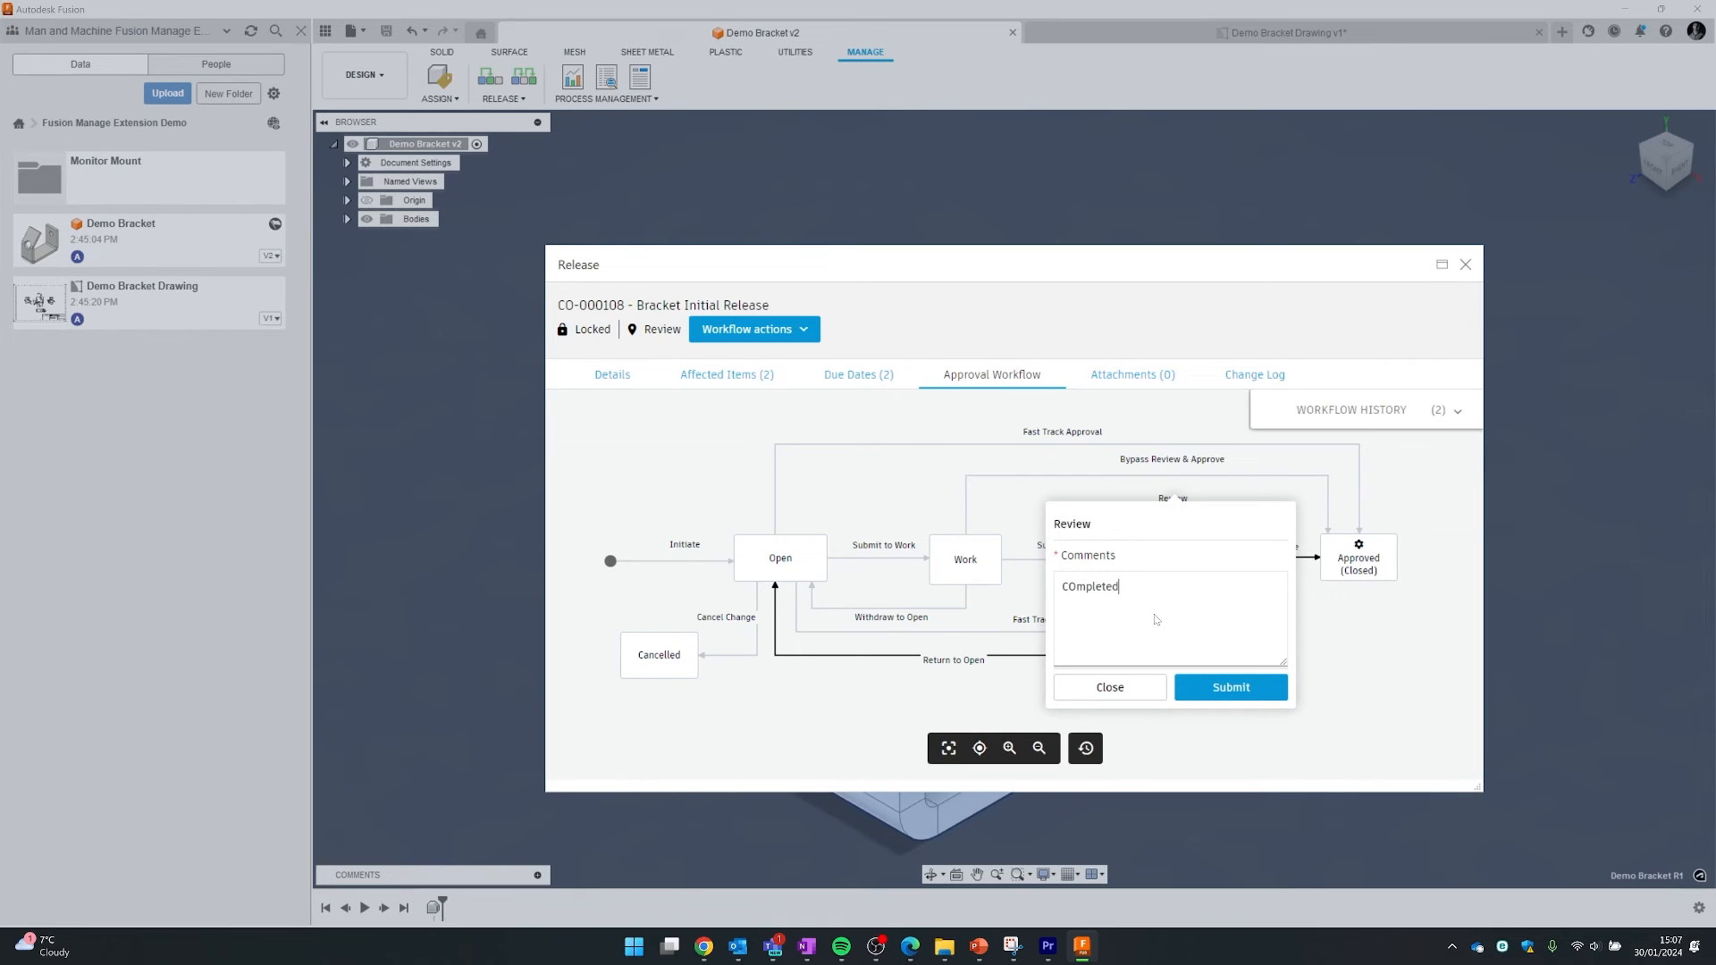
{"action": "left_click", "coordinate": [1231, 687]}
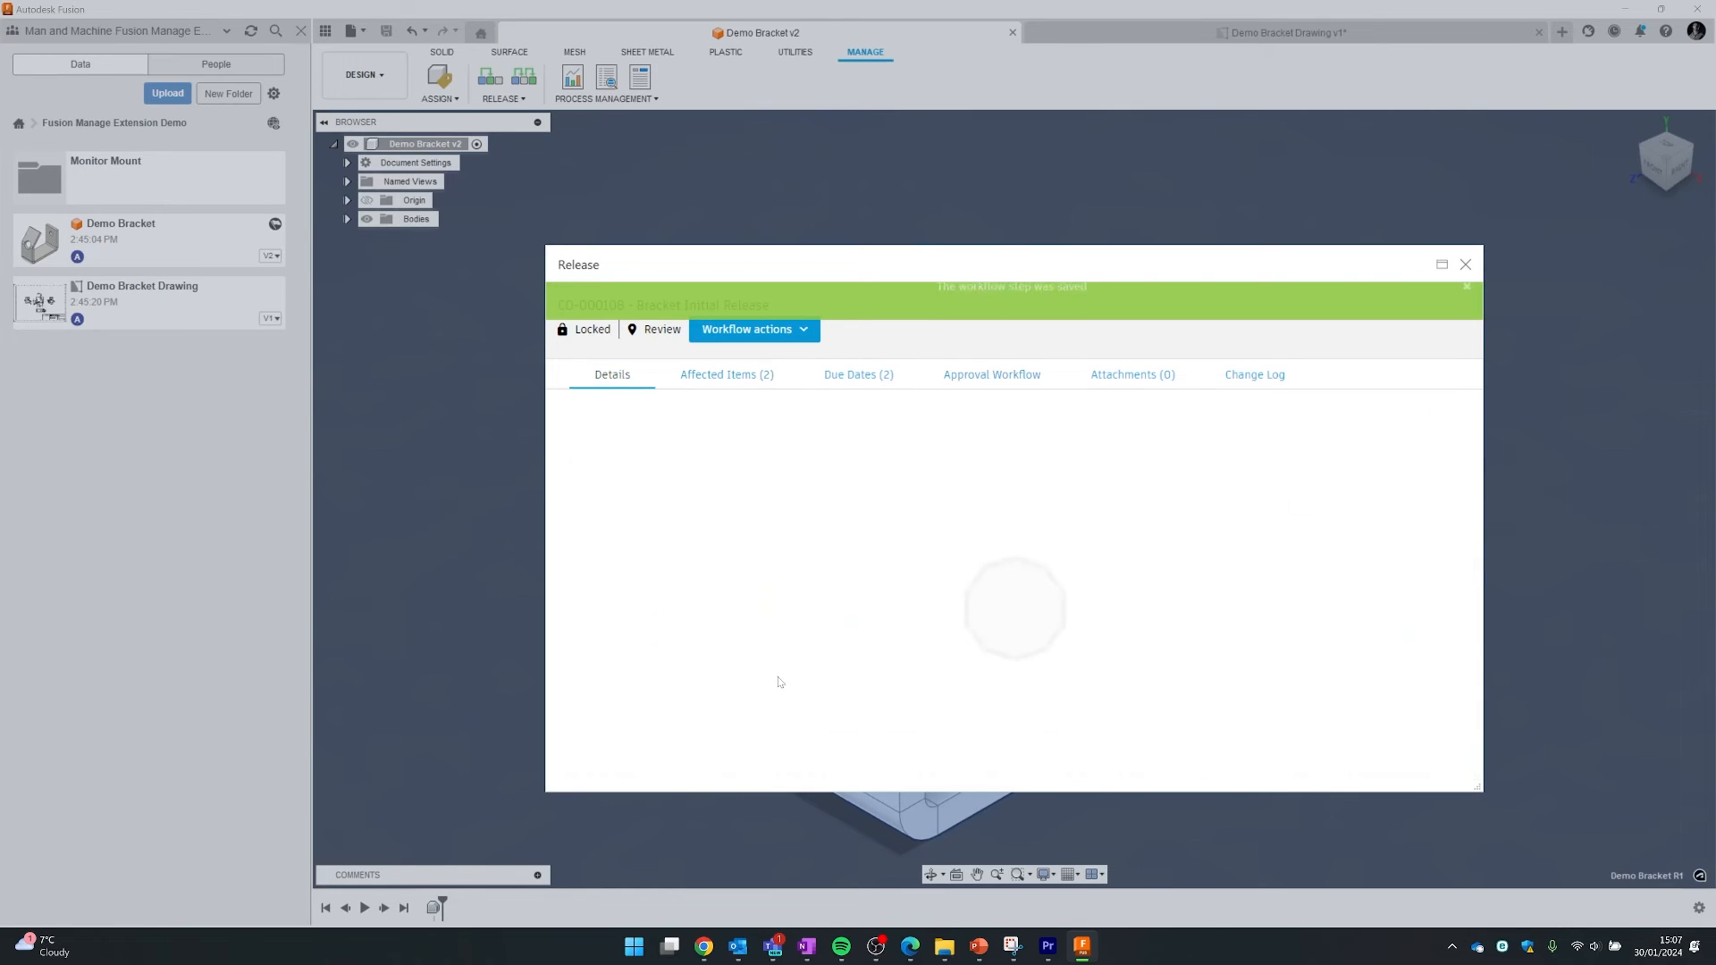
{"action": "scroll", "coordinate": [796, 611], "scroll_direction": "down", "scroll_amount": 3}
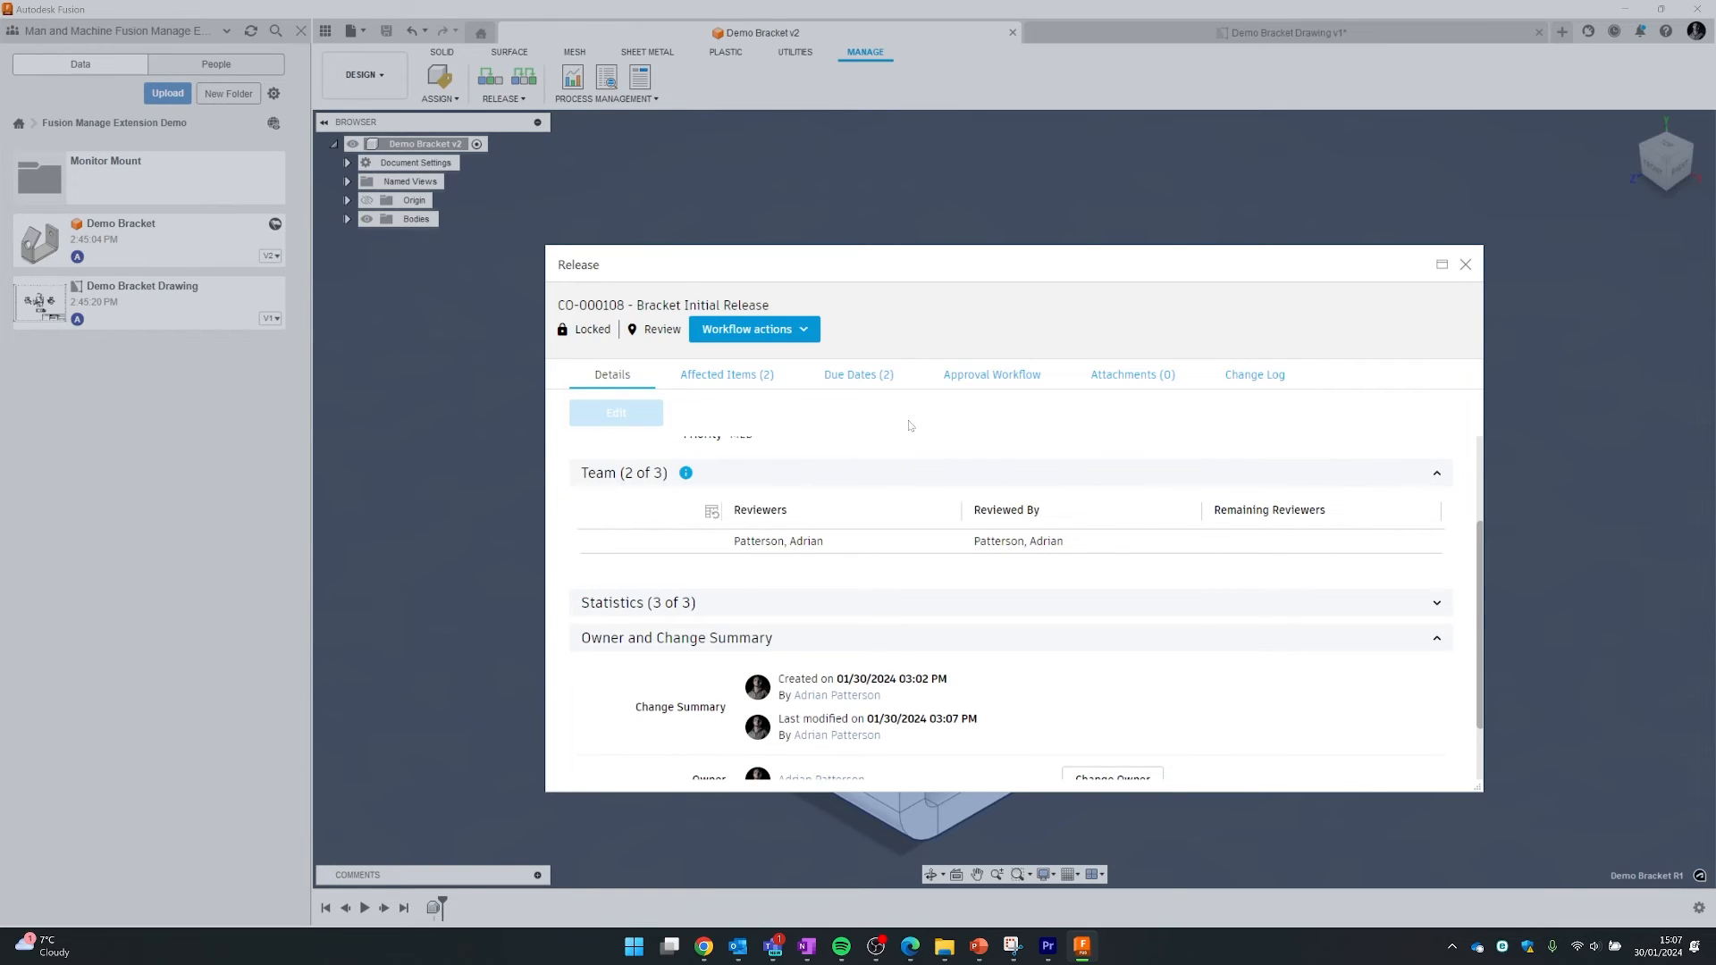
{"action": "left_click", "coordinate": [1033, 386]}
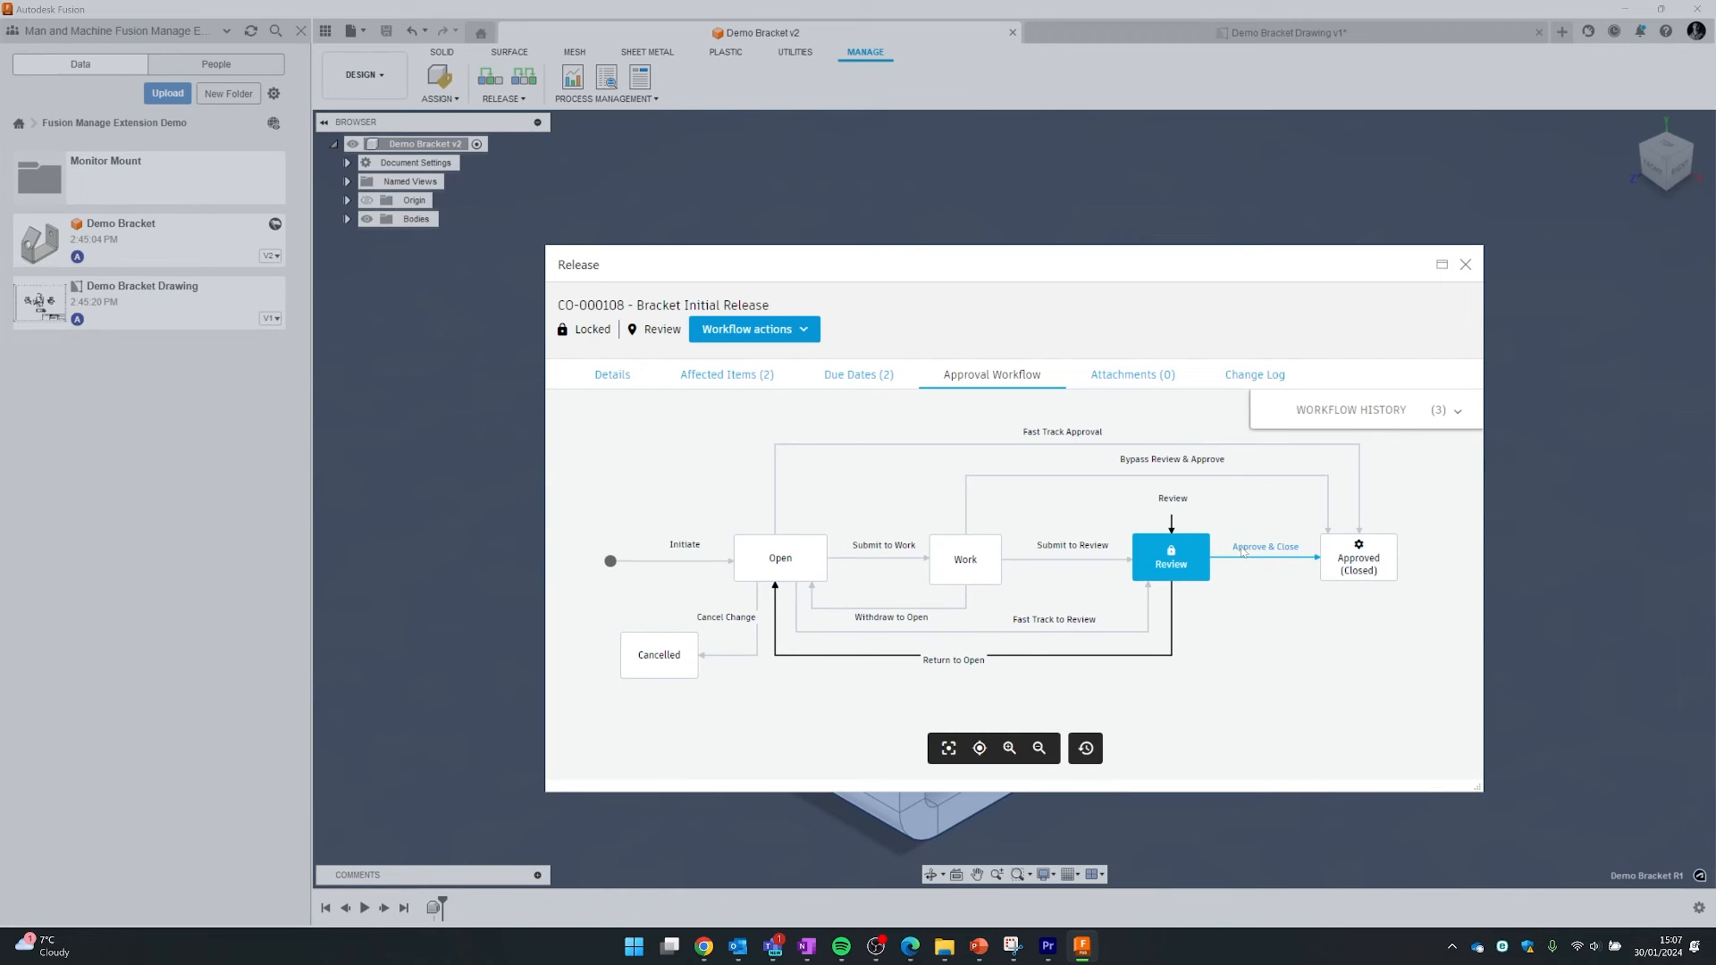
- Approve and close CO-000108 with the comment 'Co pleted and ready for design in production'
{"action": "left_click", "coordinate": [1242, 549]}
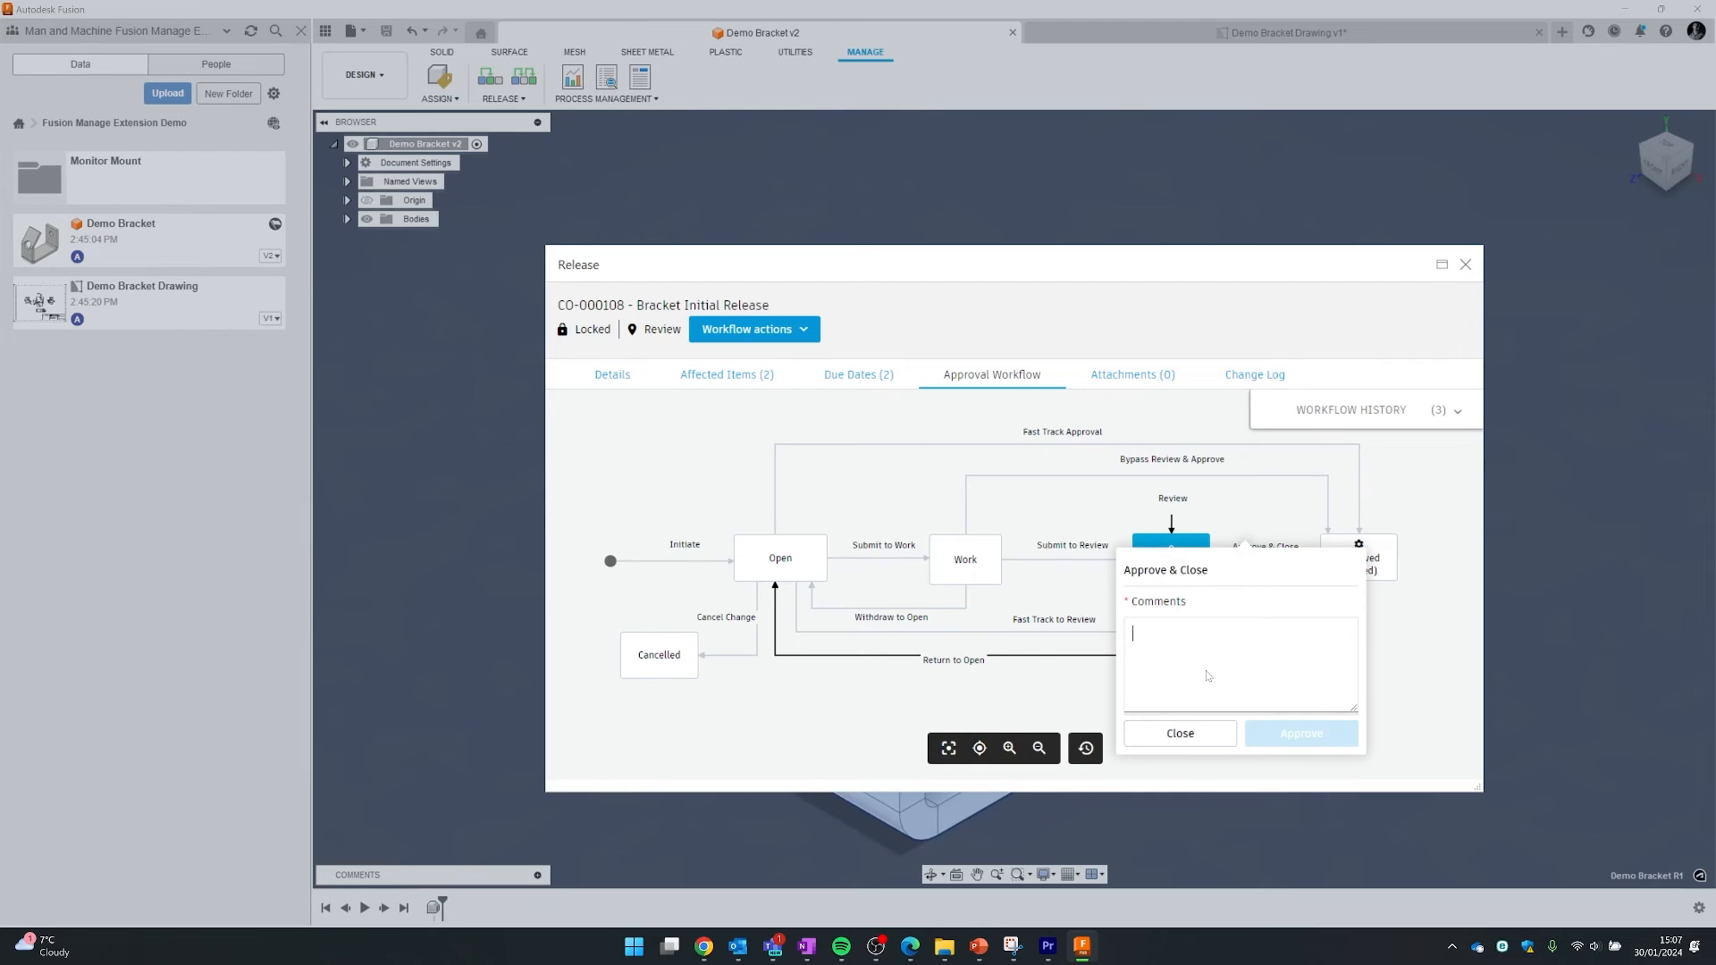
{"action": "type", "text": "Co ple"}
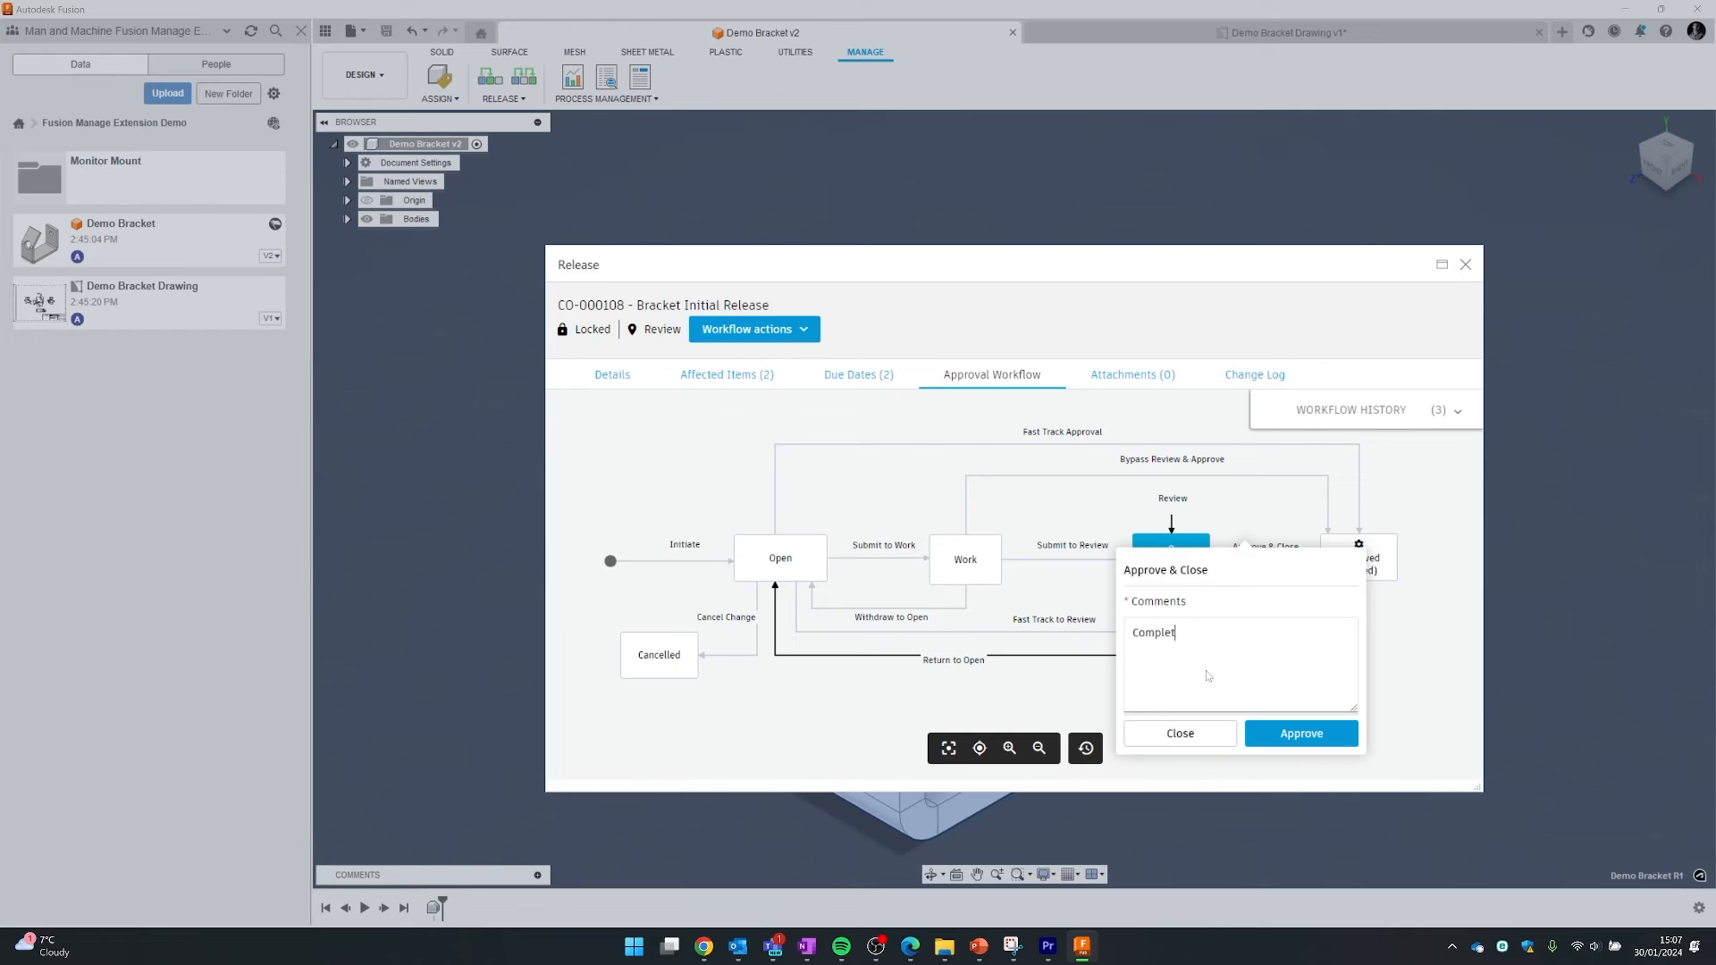
{"action": "type", "text": "ted and ready for design in production"}
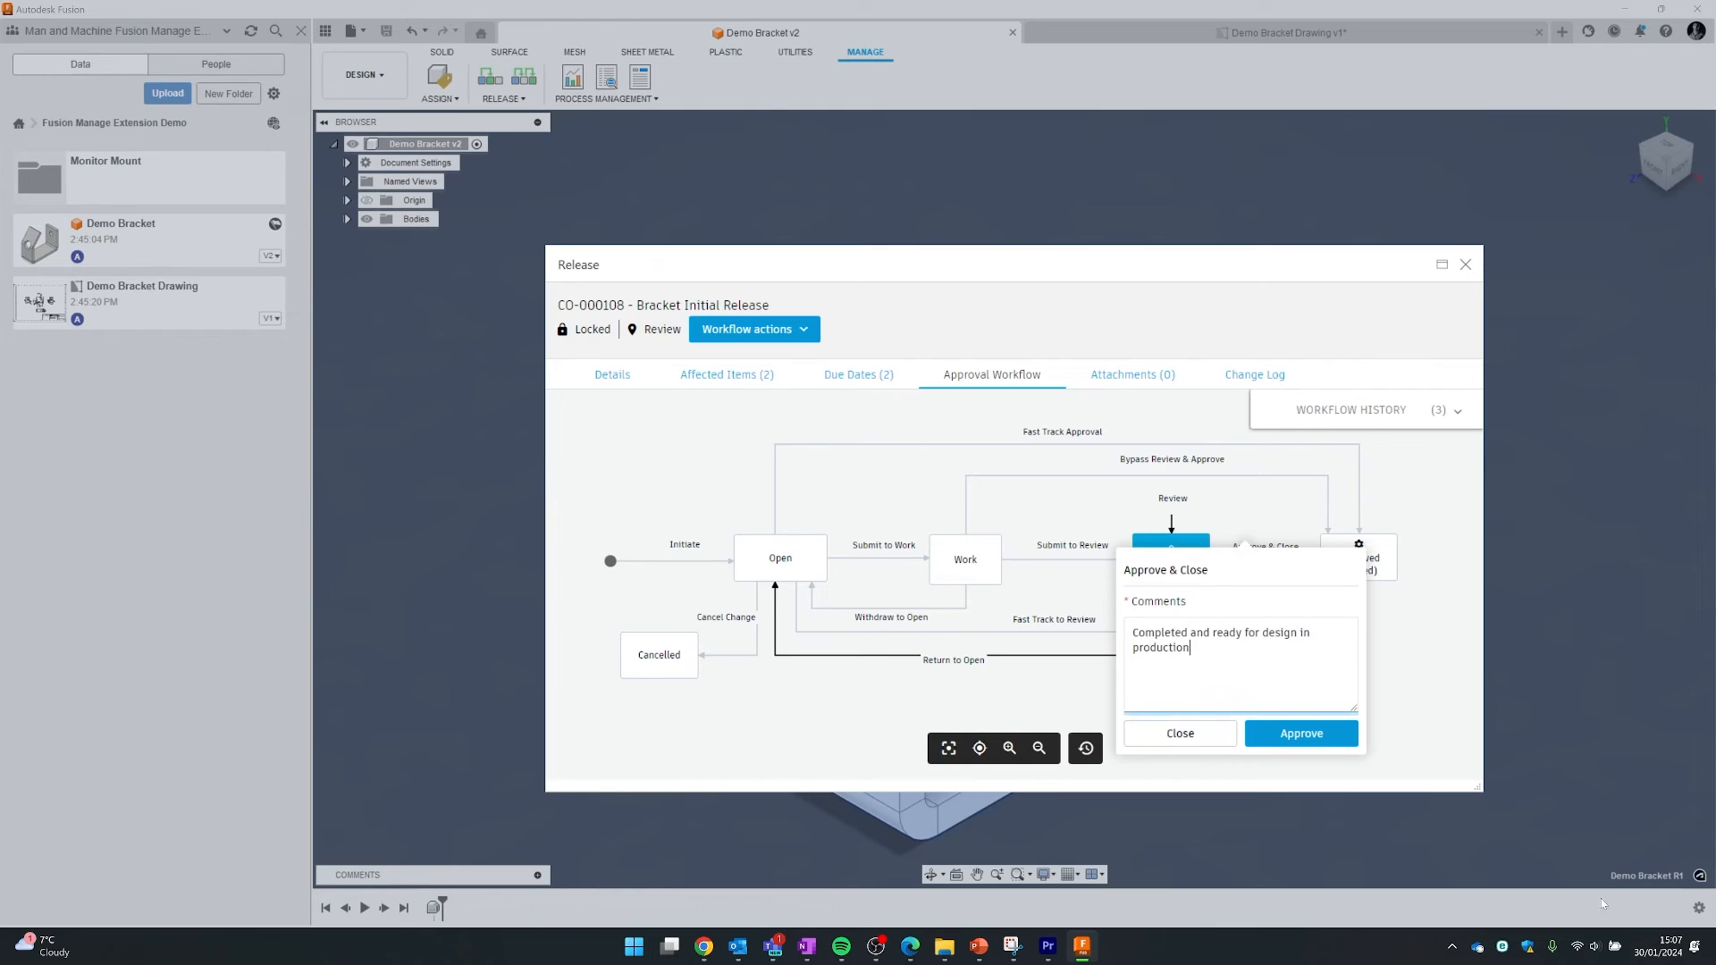
{"action": "left_click", "coordinate": [1345, 744]}
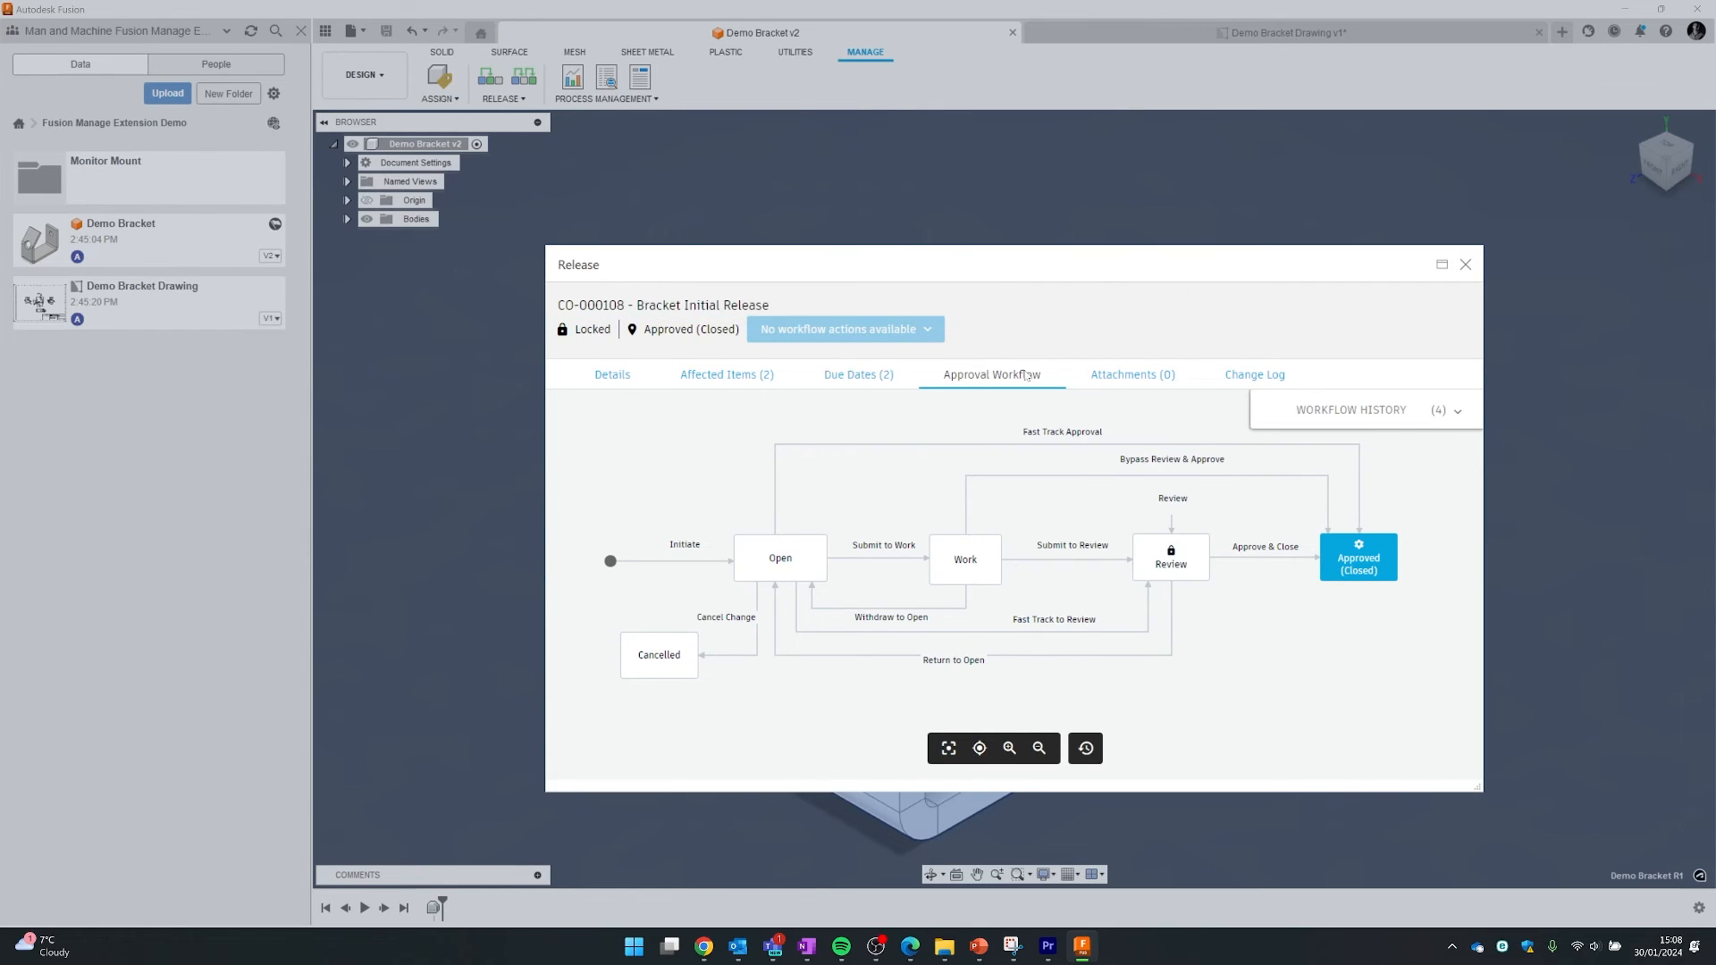
- Check CO-000108's Change Log, close the release window, and return to the Fusion 360 Manage browser
{"action": "left_click", "coordinate": [1269, 386]}
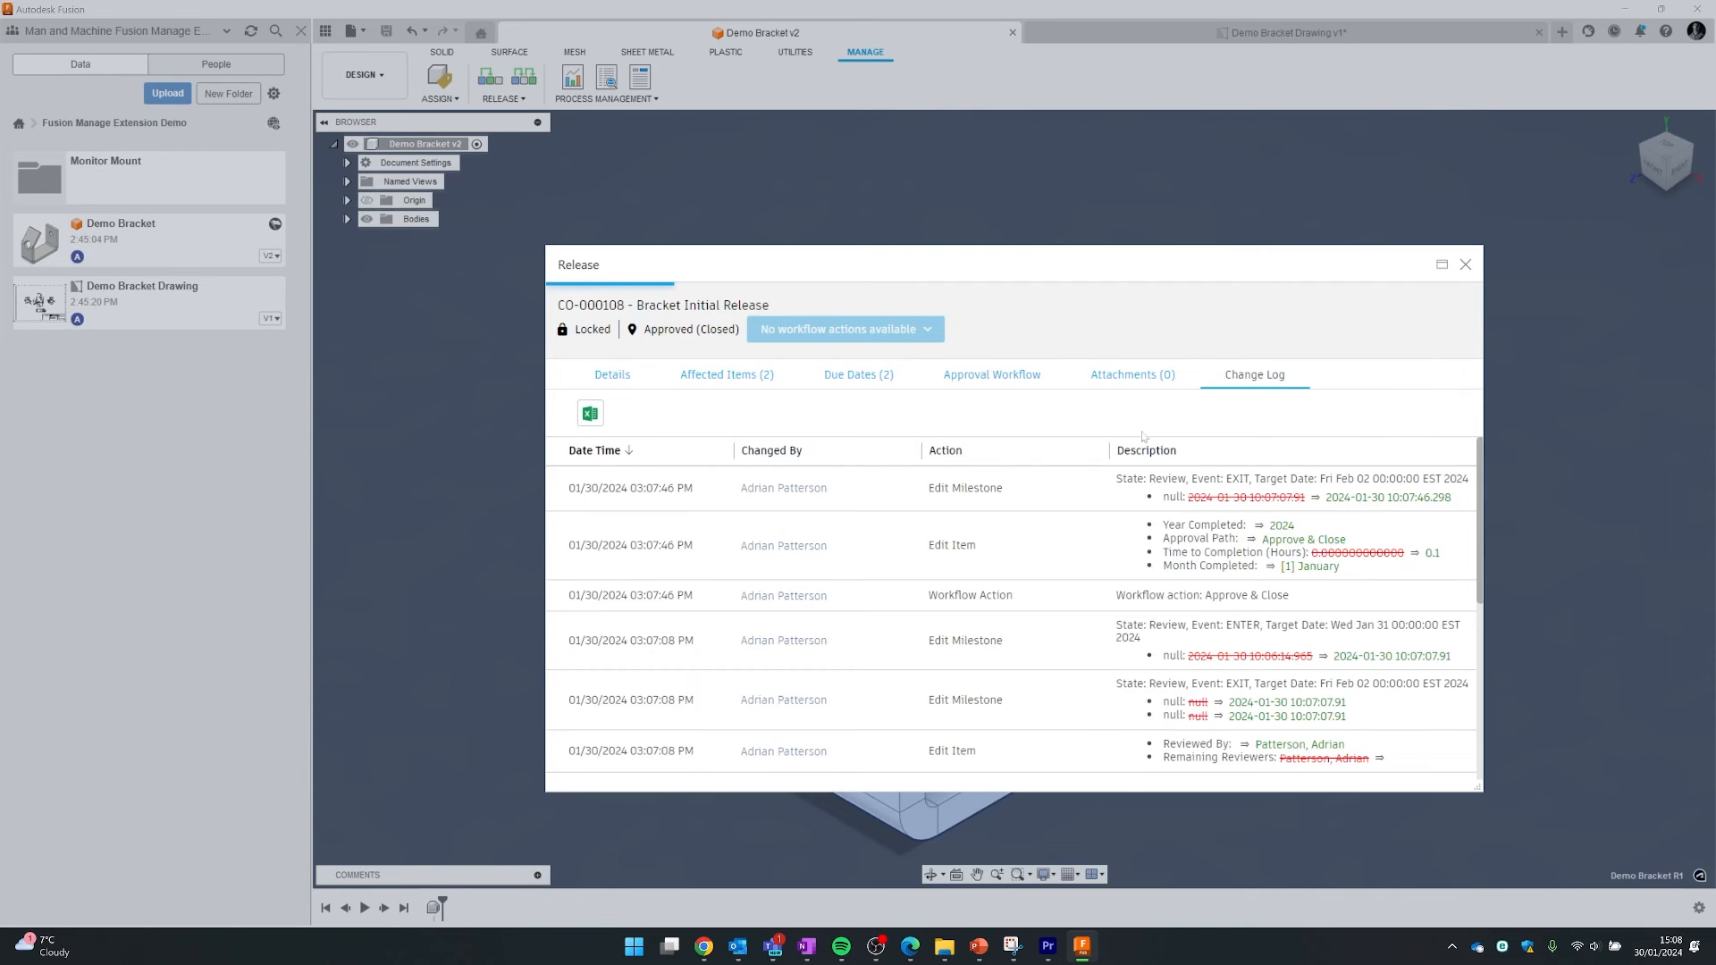
{"action": "scroll", "coordinate": [1157, 483], "scroll_direction": "down", "scroll_amount": 5}
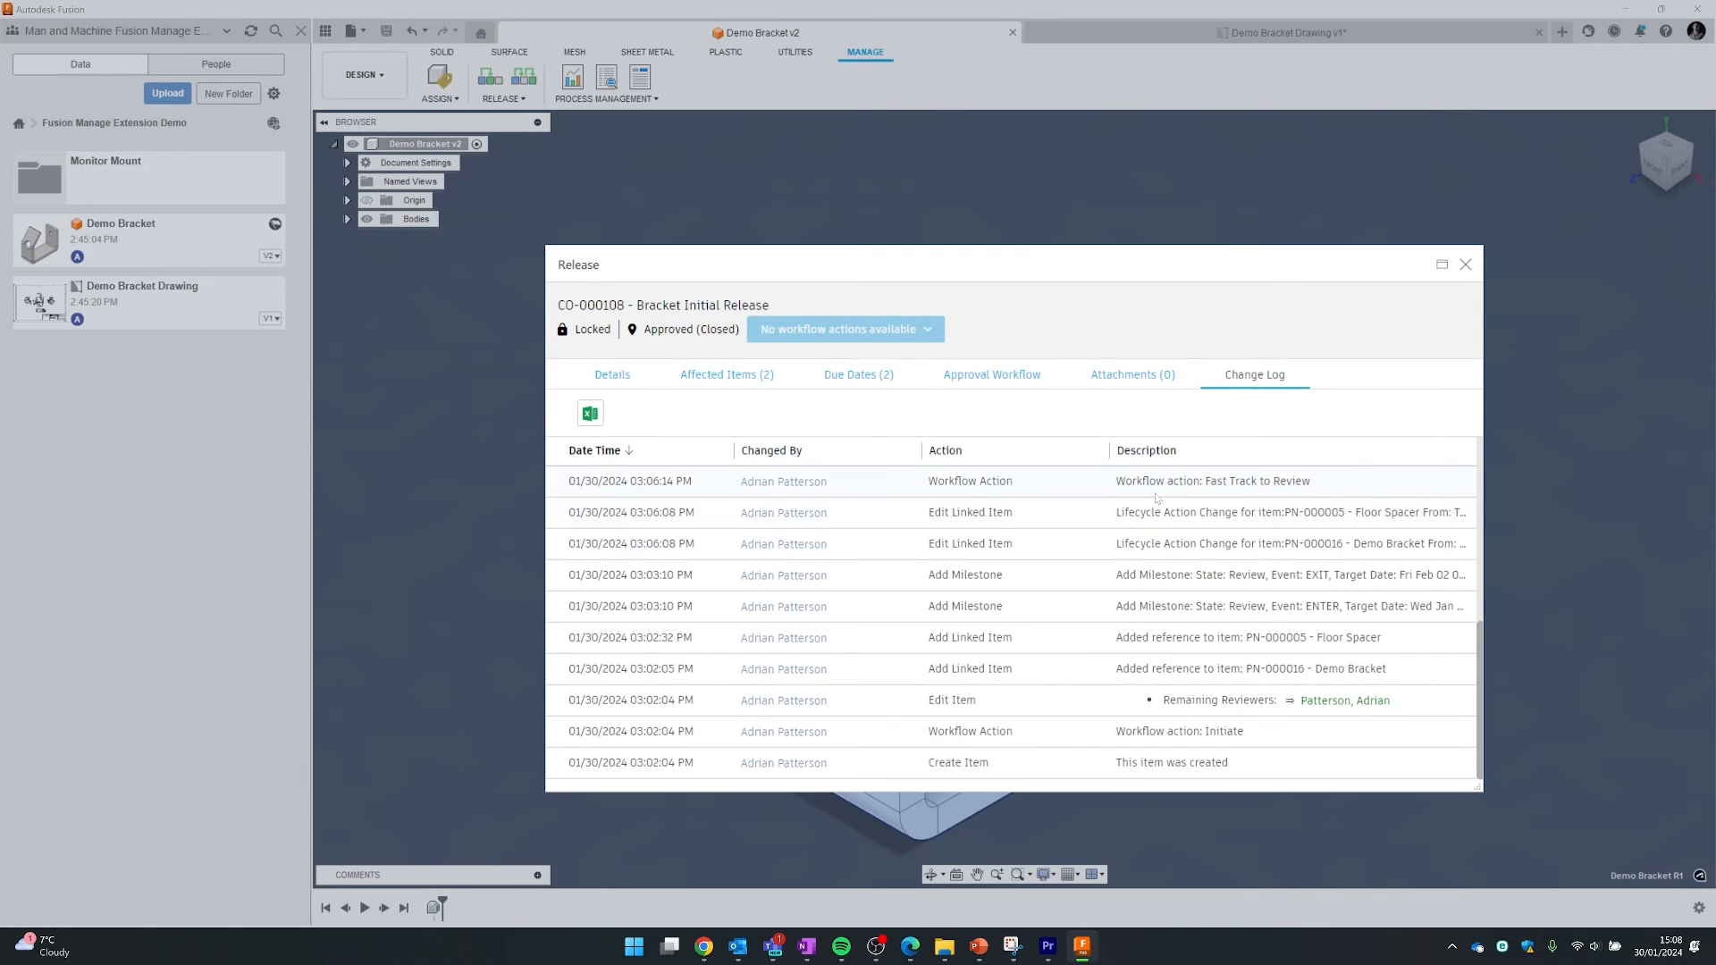
{"action": "scroll", "coordinate": [1174, 572], "scroll_direction": "up", "scroll_amount": 5}
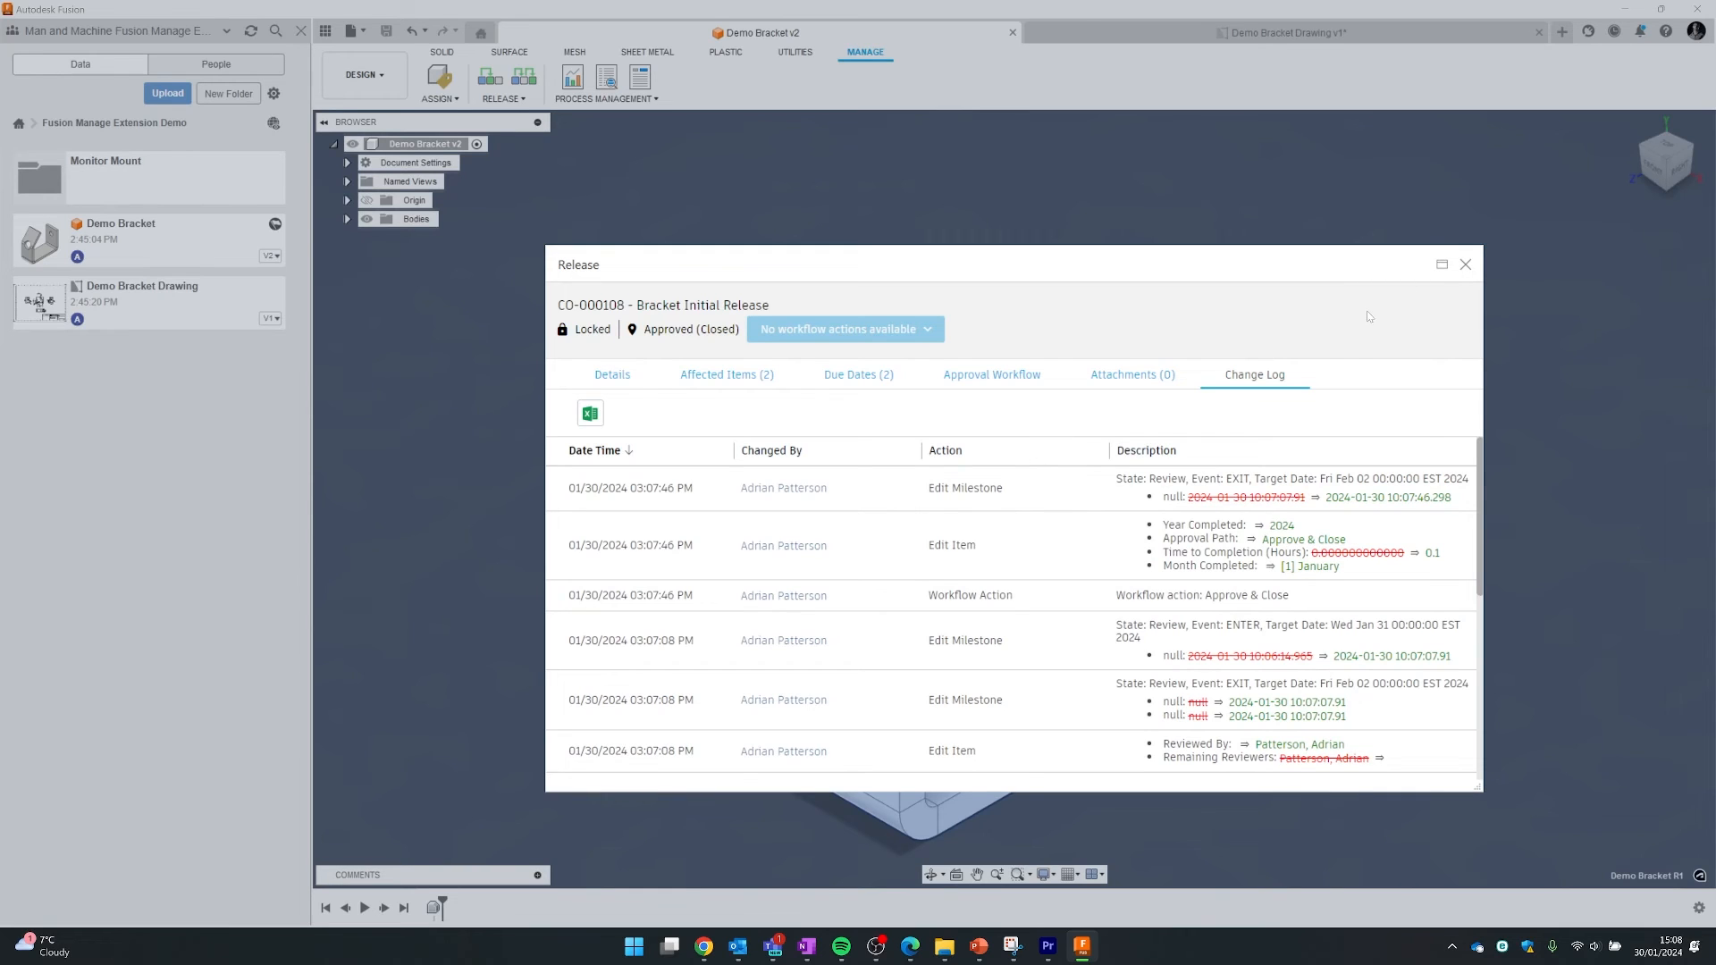
{"action": "left_click", "coordinate": [1465, 266]}
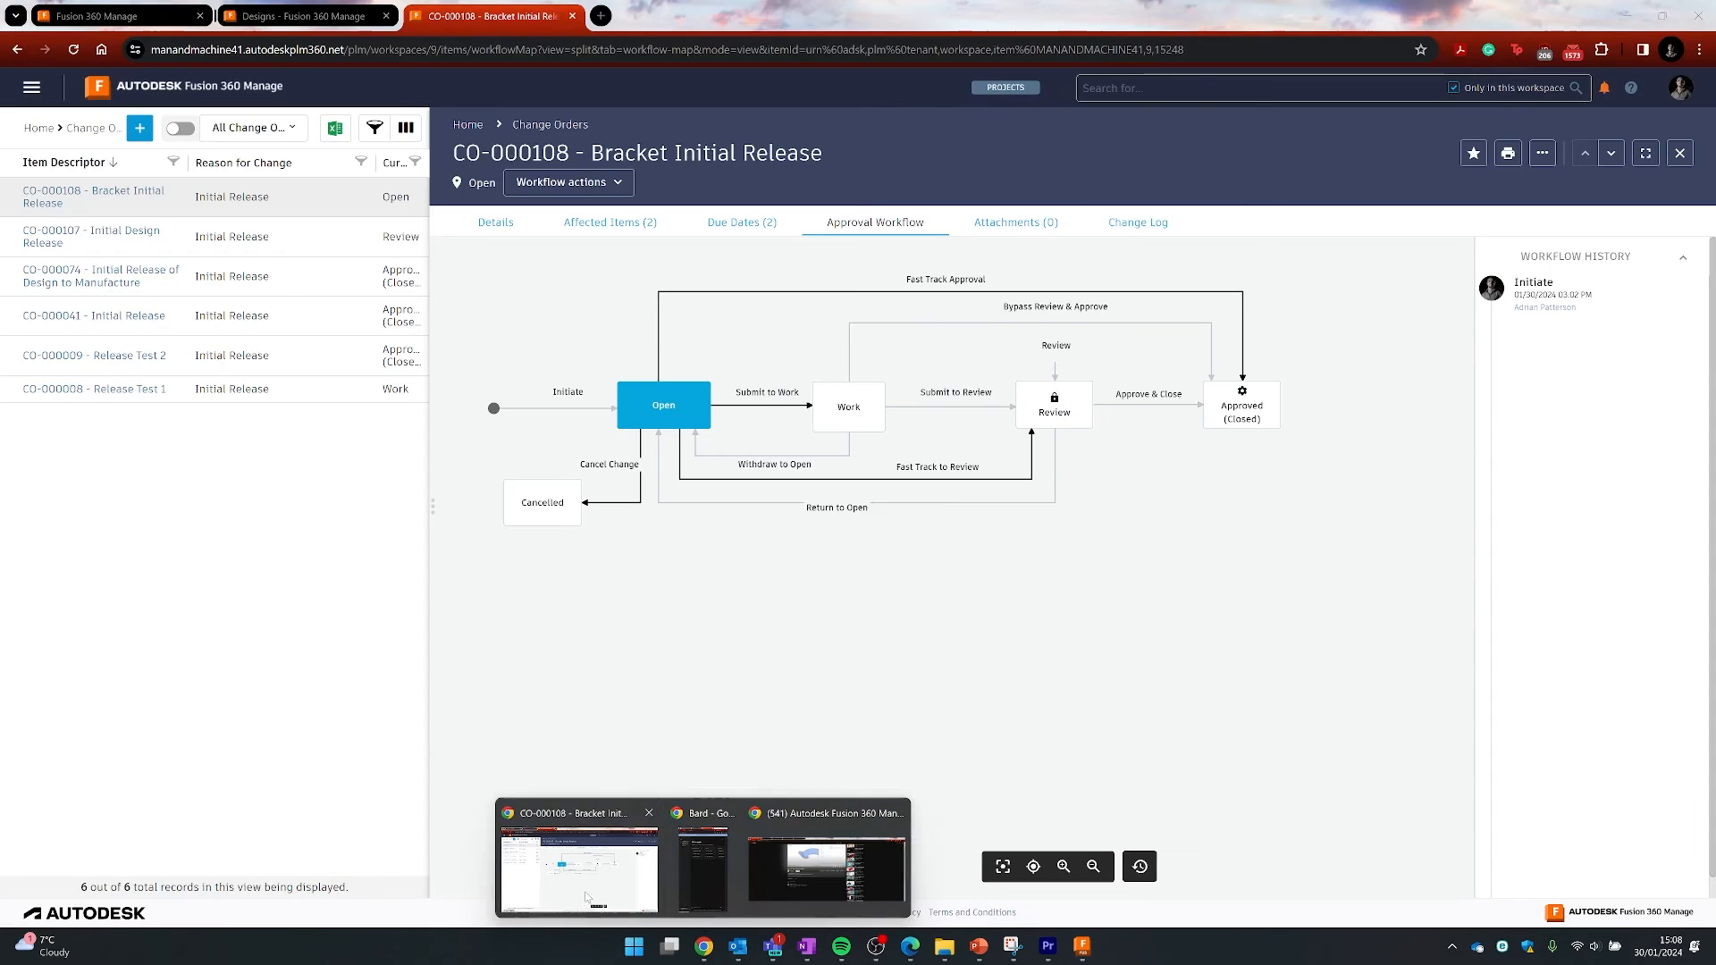
{"action": "left_click", "coordinate": [594, 881]}
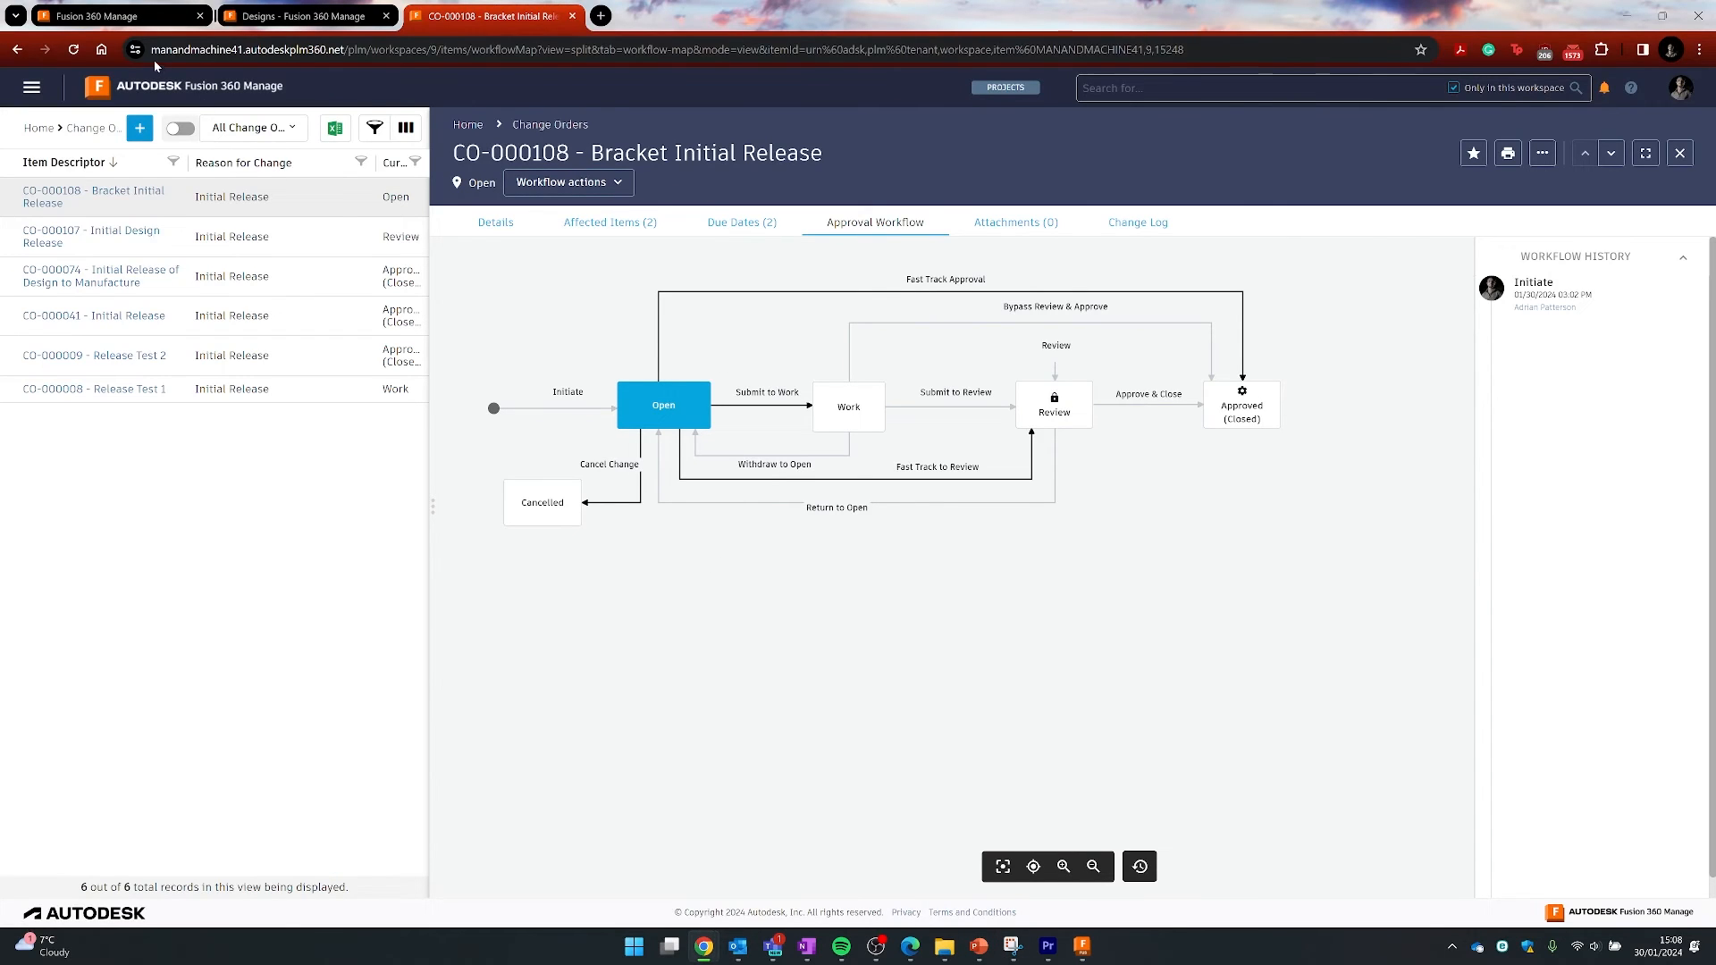
- Reload the change order page and open affected item PN-000016 - Demo Bracket from its Affected Items
{"action": "left_click", "coordinate": [73, 49]}
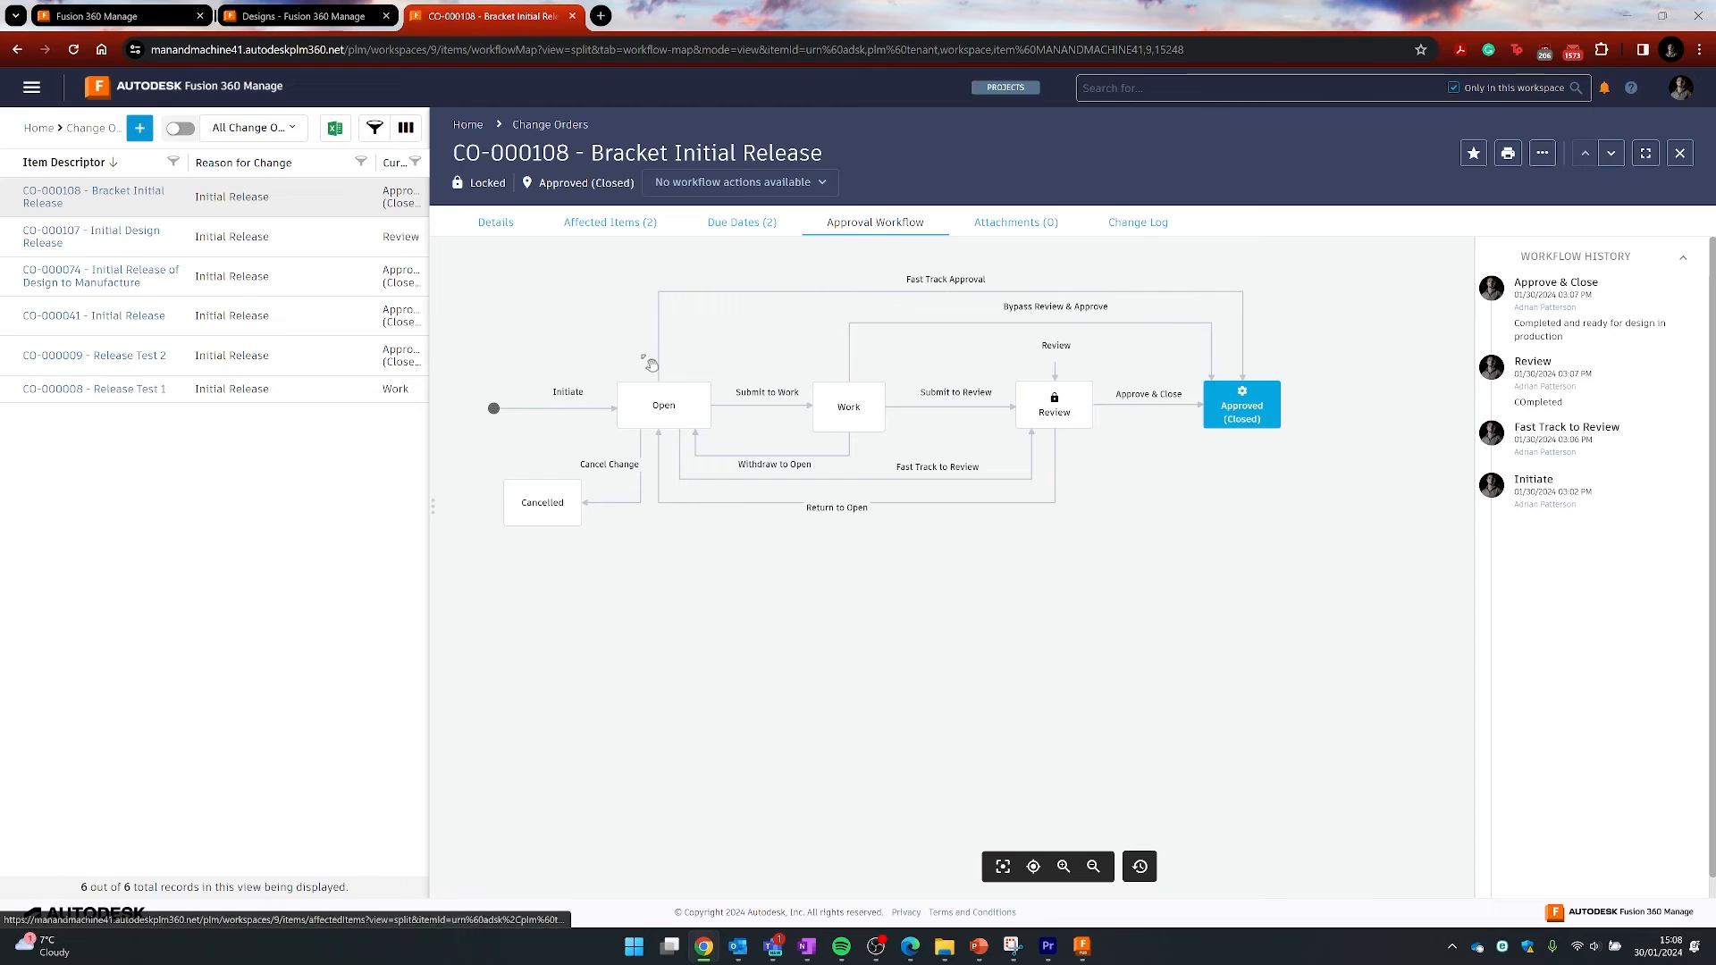
{"action": "left_click", "coordinate": [484, 231]}
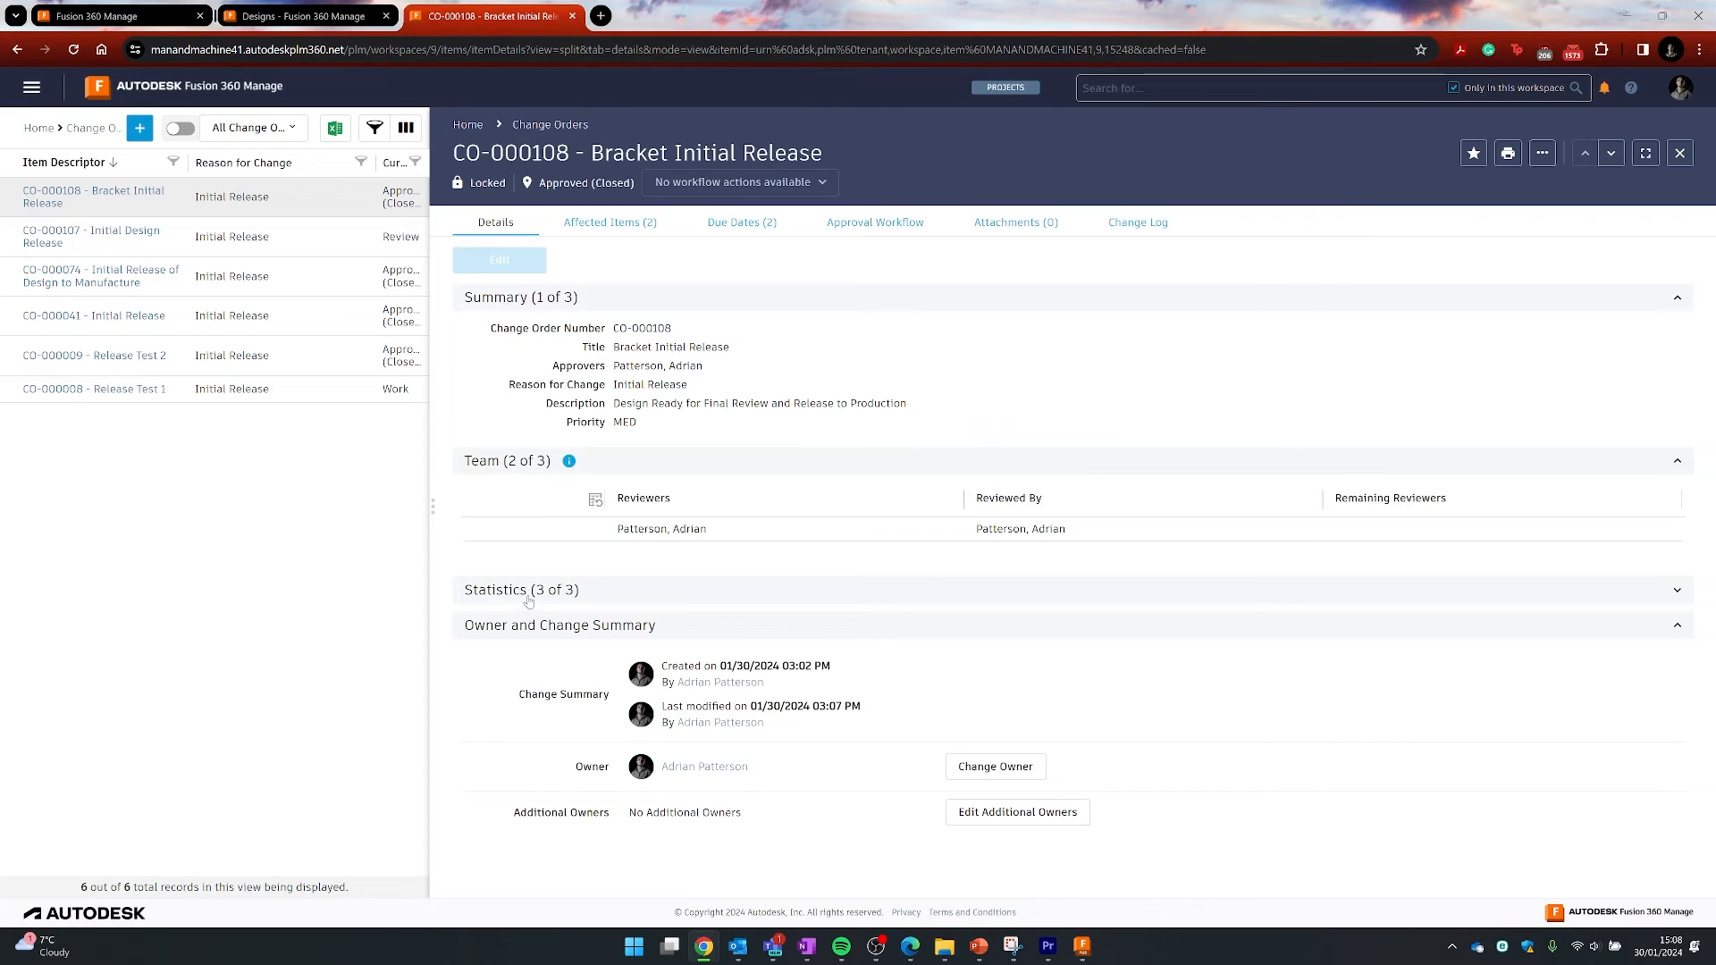
{"action": "left_click", "coordinate": [606, 225]}
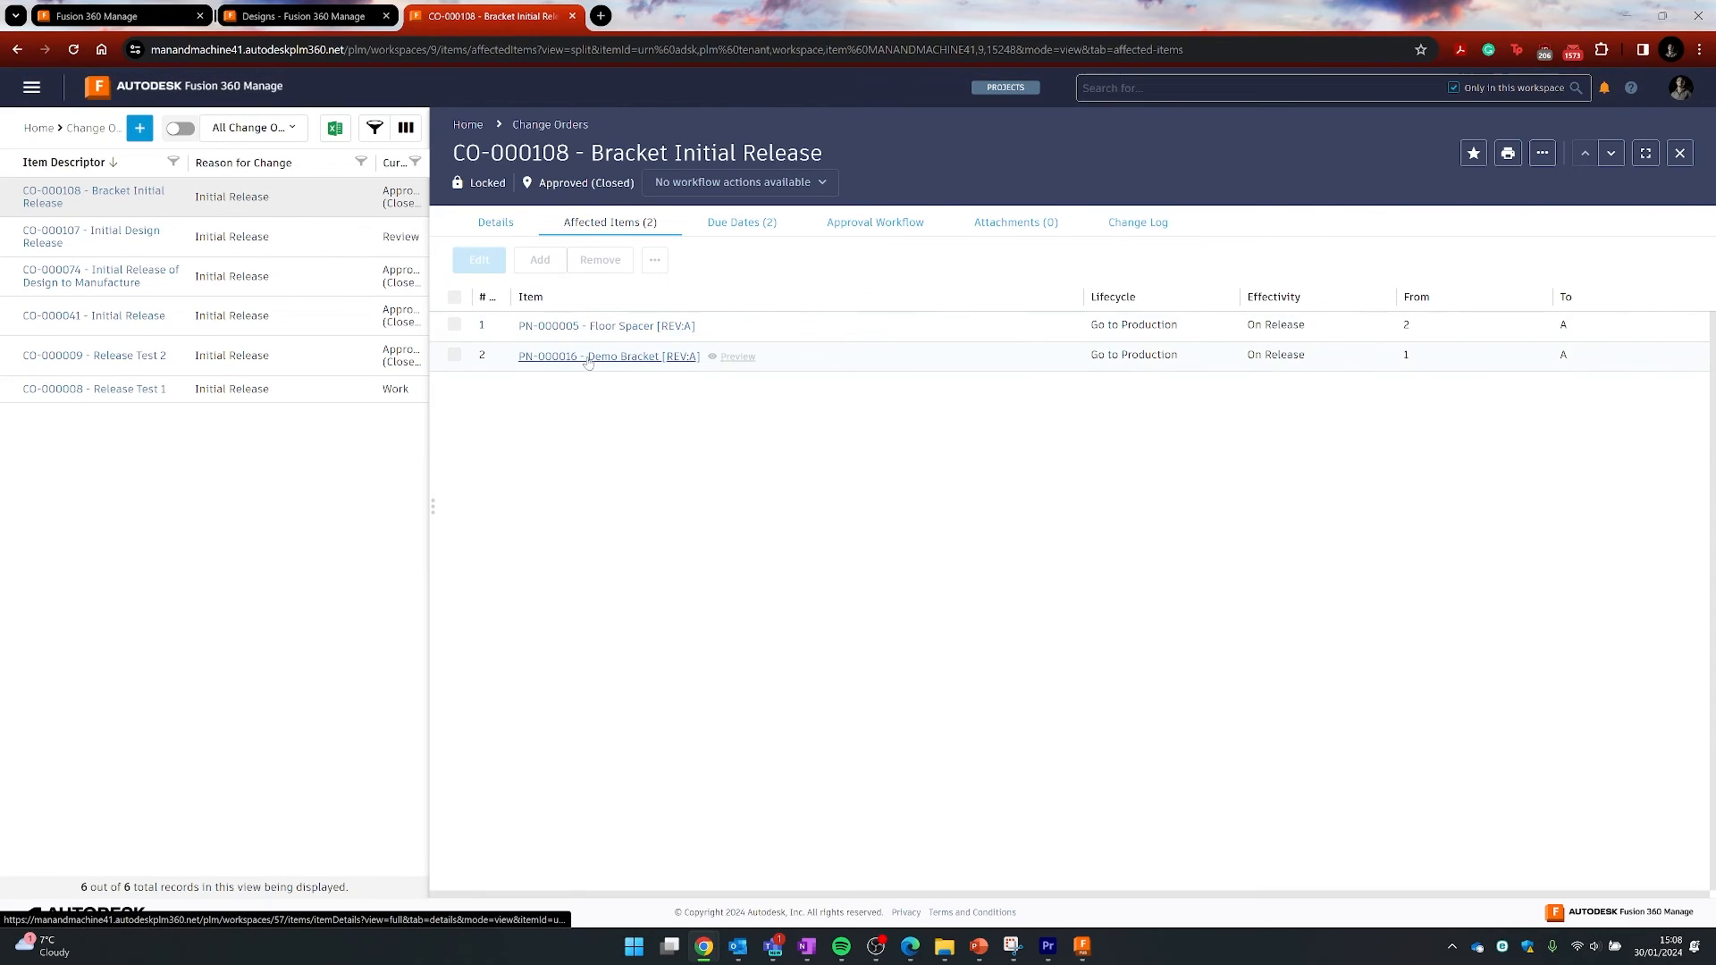
{"action": "left_click", "coordinate": [599, 358]}
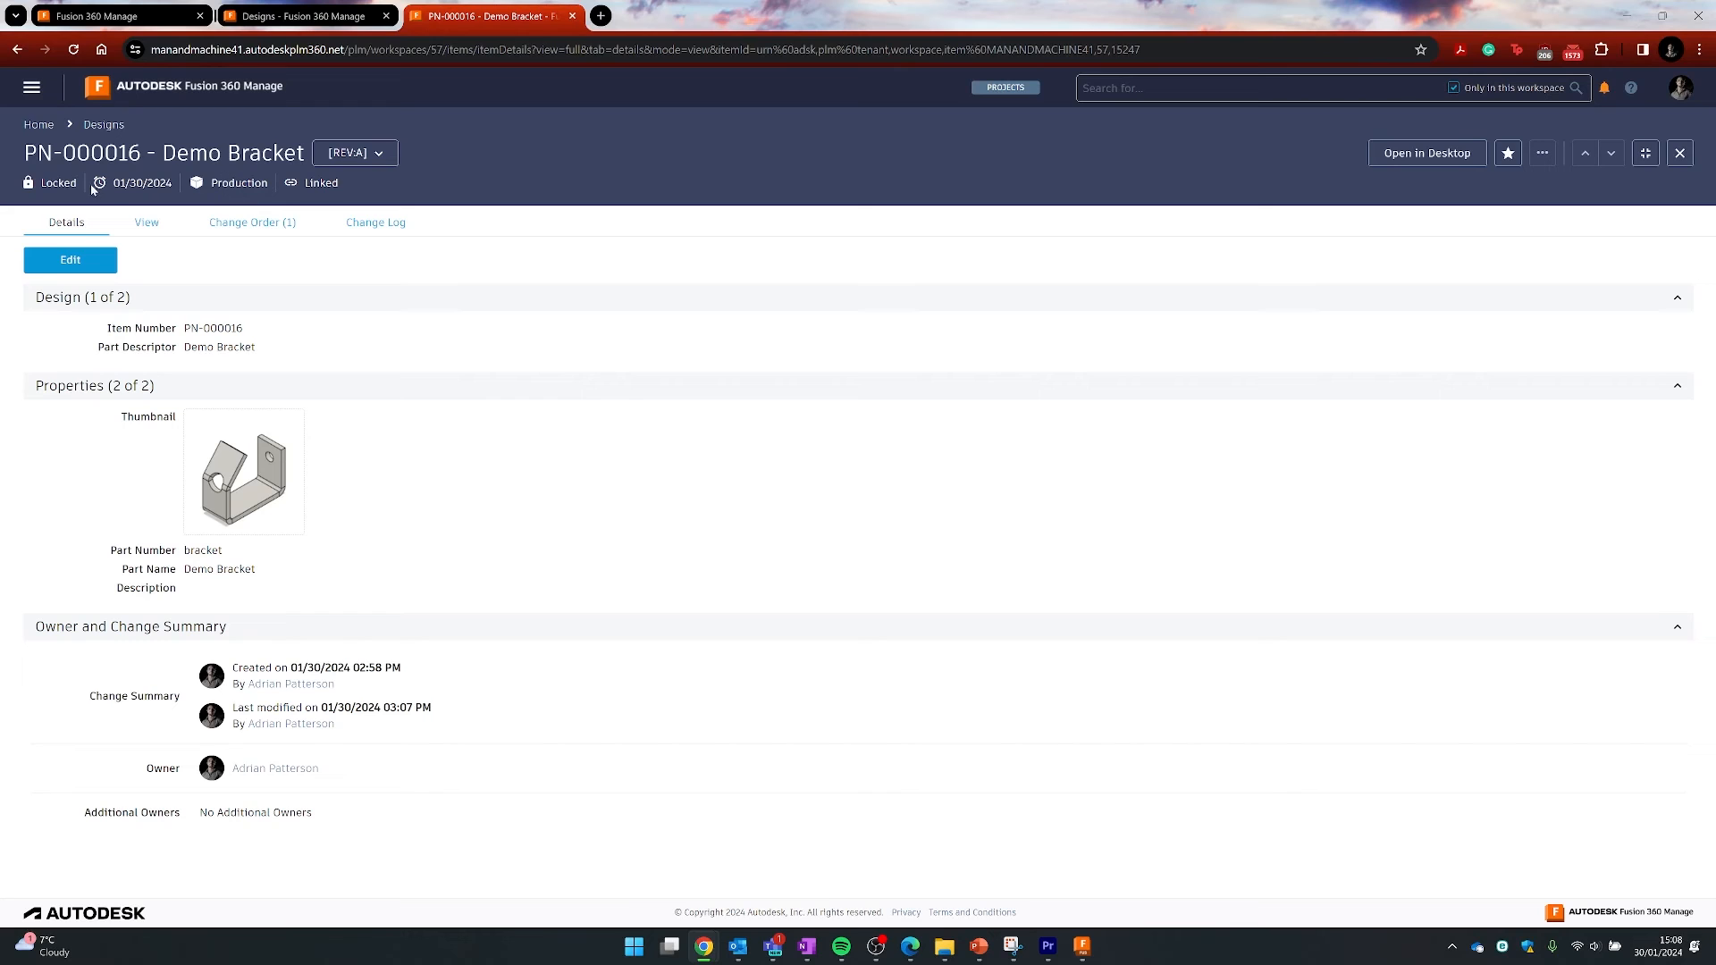
- Close the Demo Bracket v2 design and open the latest Demo Bracket design
{"action": "left_click", "coordinate": [1091, 952]}
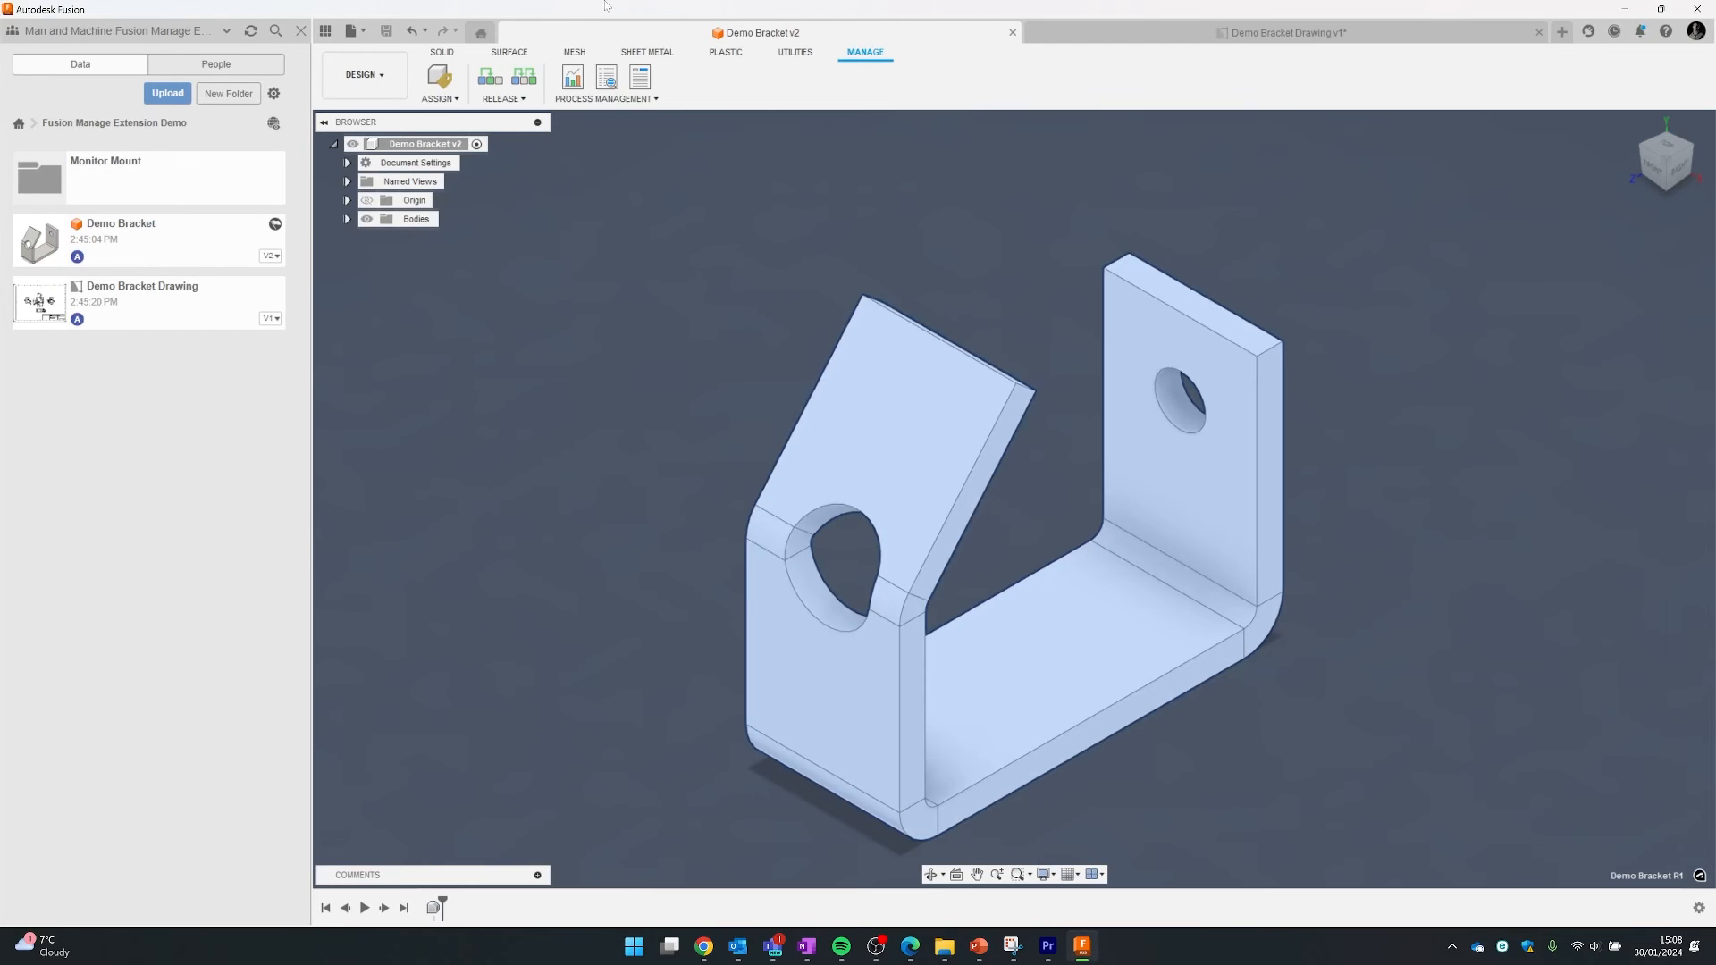
{"action": "left_click", "coordinate": [1013, 33]}
{"action": "double_click", "coordinate": [137, 237]}
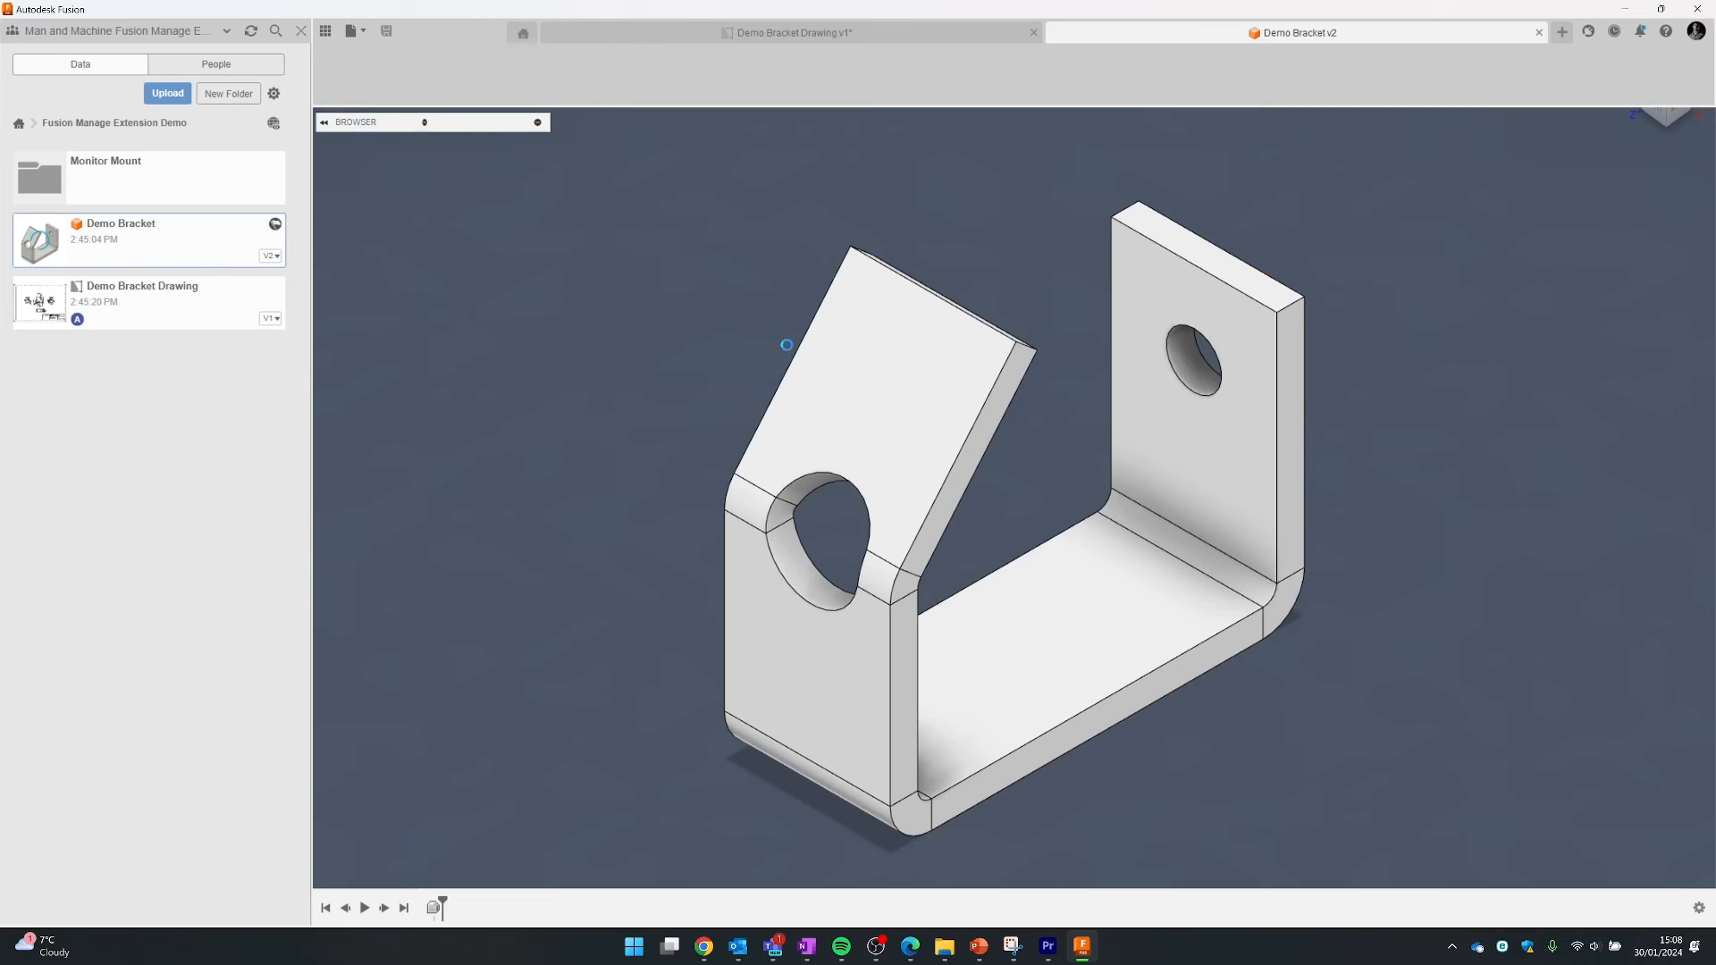
- Extrude-cut a small rectangular hole through the angled flange and save the design as version 3
{"action": "left_click", "coordinate": [864, 449]}
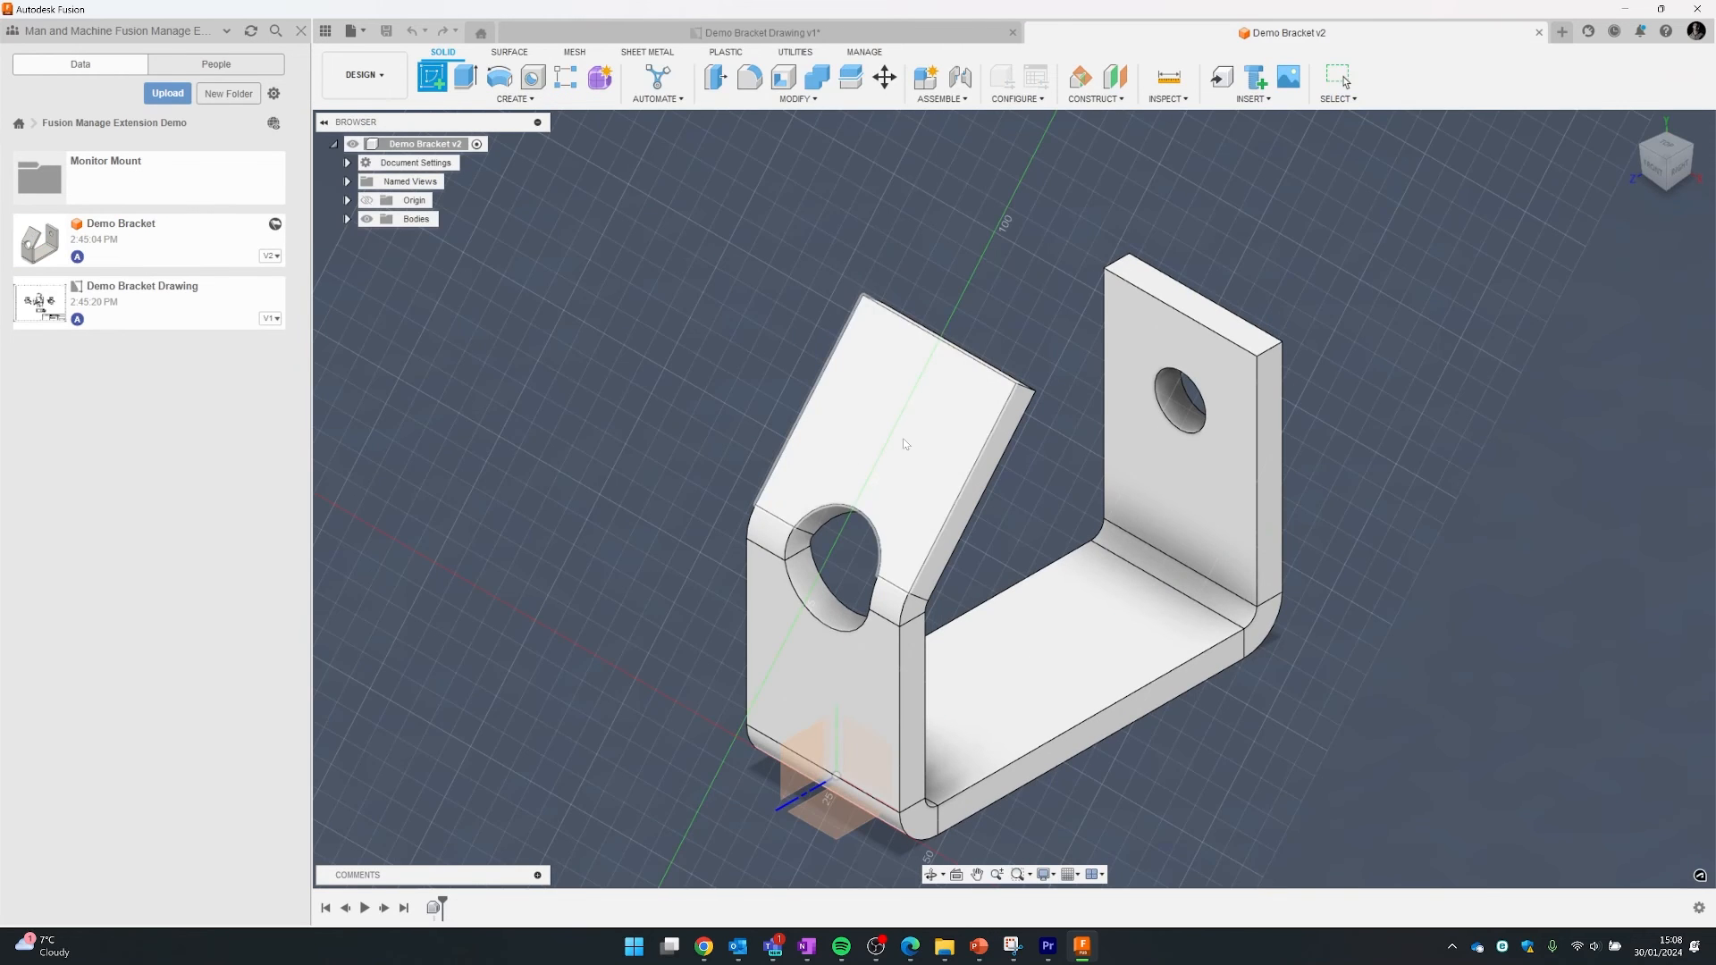
{"action": "left_click", "coordinate": [466, 77]}
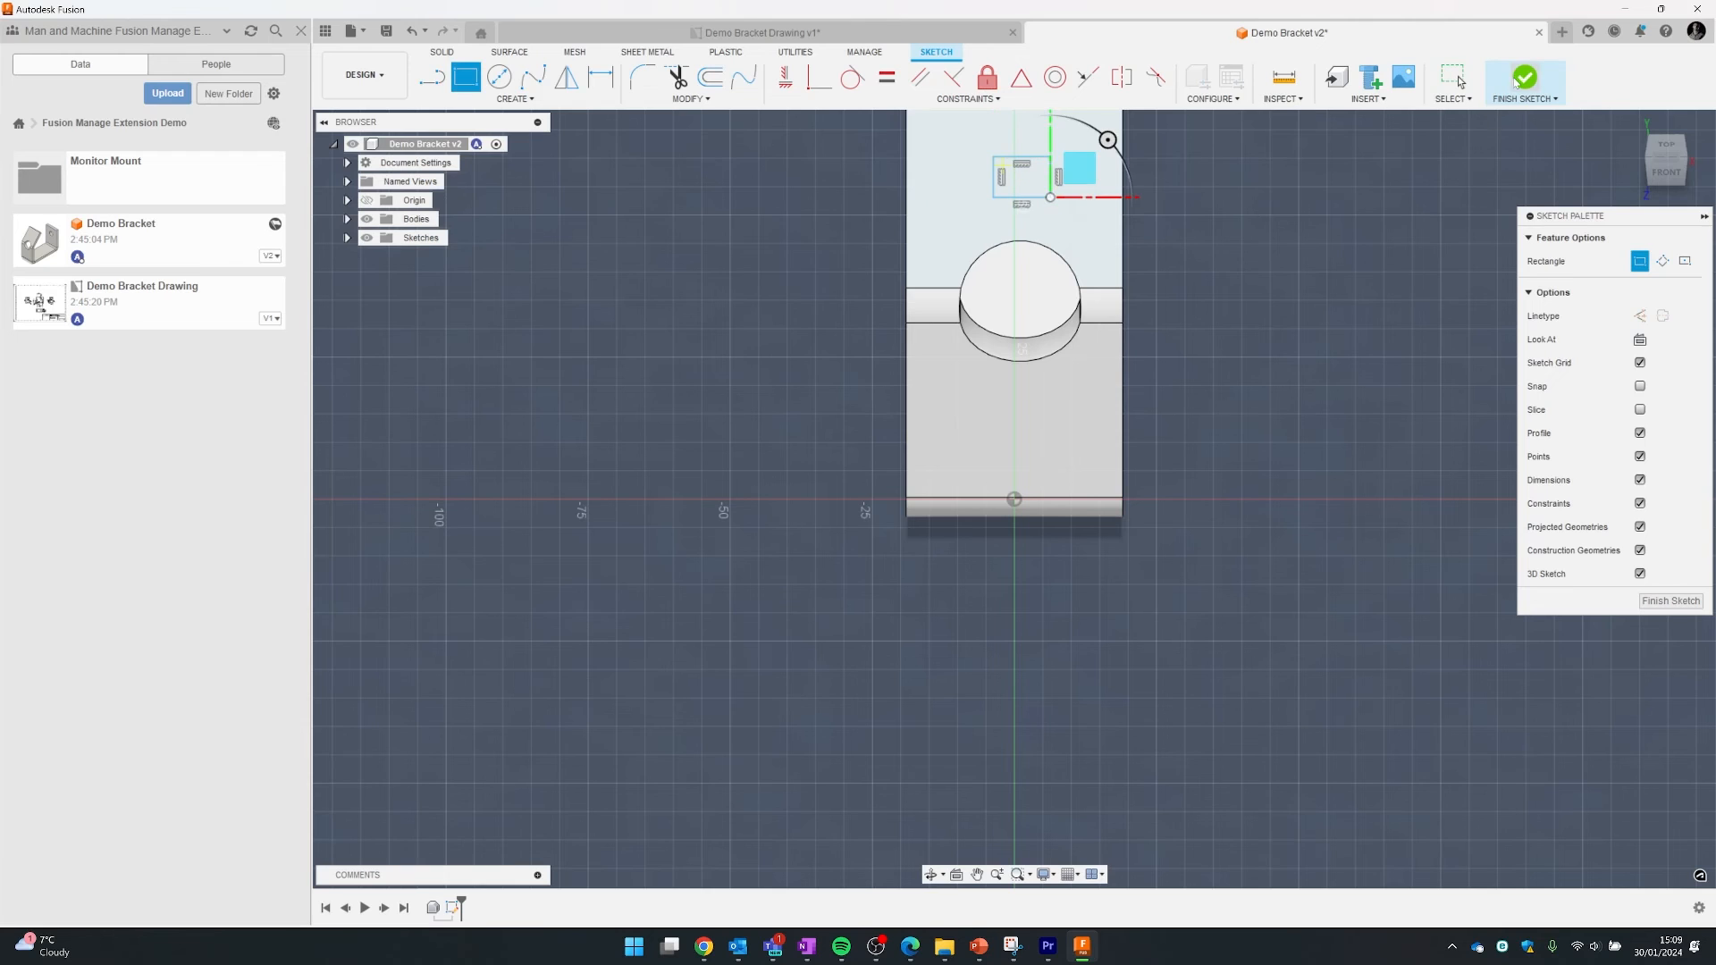
{"action": "left_click", "coordinate": [1525, 77]}
{"action": "key", "text": "e"}
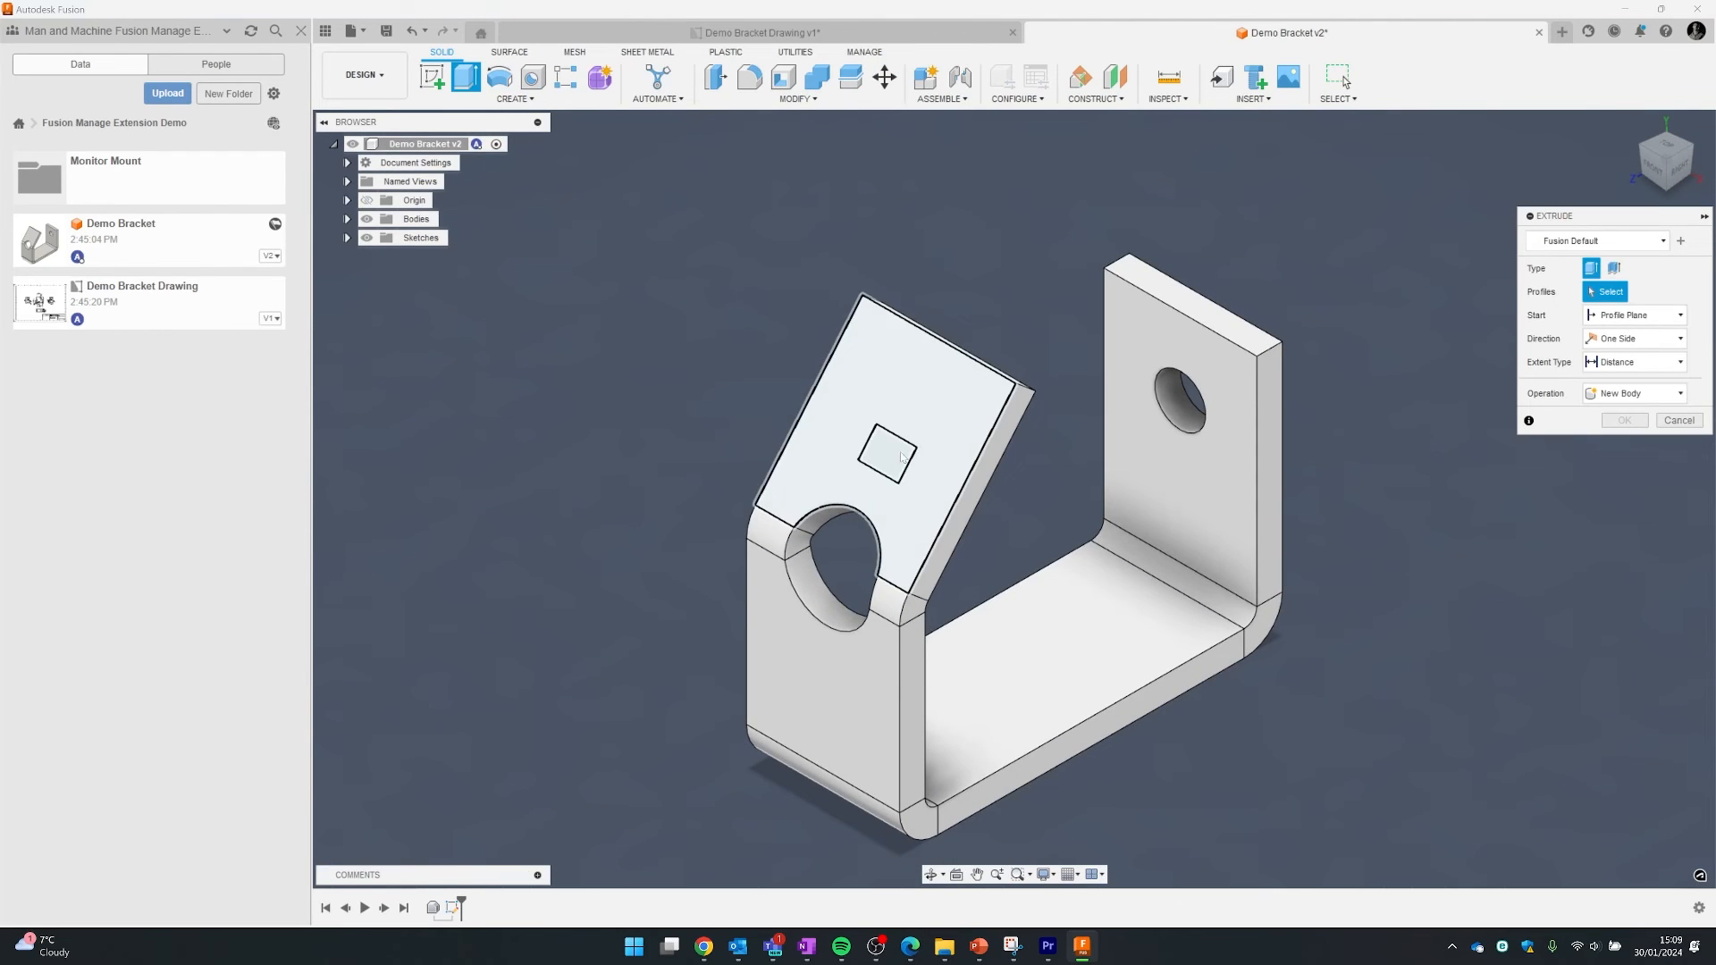
{"action": "left_click", "coordinate": [883, 452]}
{"action": "left_click_drag", "start_coordinate": [877, 450], "coordinate": [931, 474]}
{"action": "left_click", "coordinate": [1625, 491]}
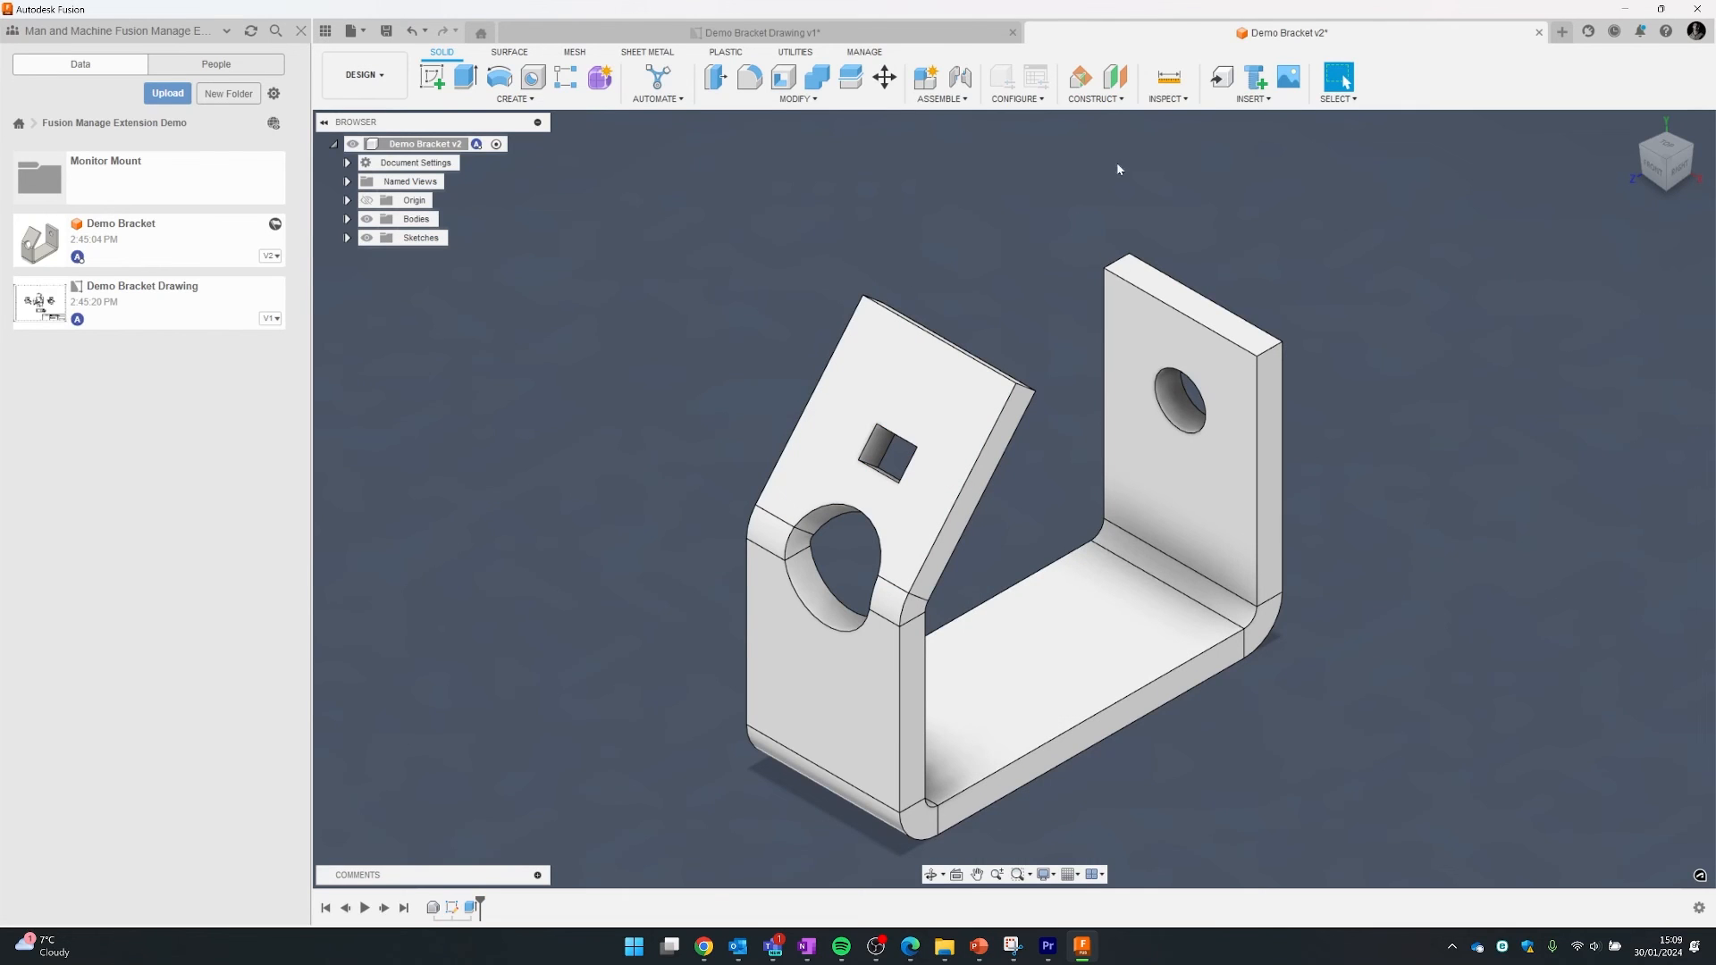
{"action": "key", "text": "ctrl+s"}
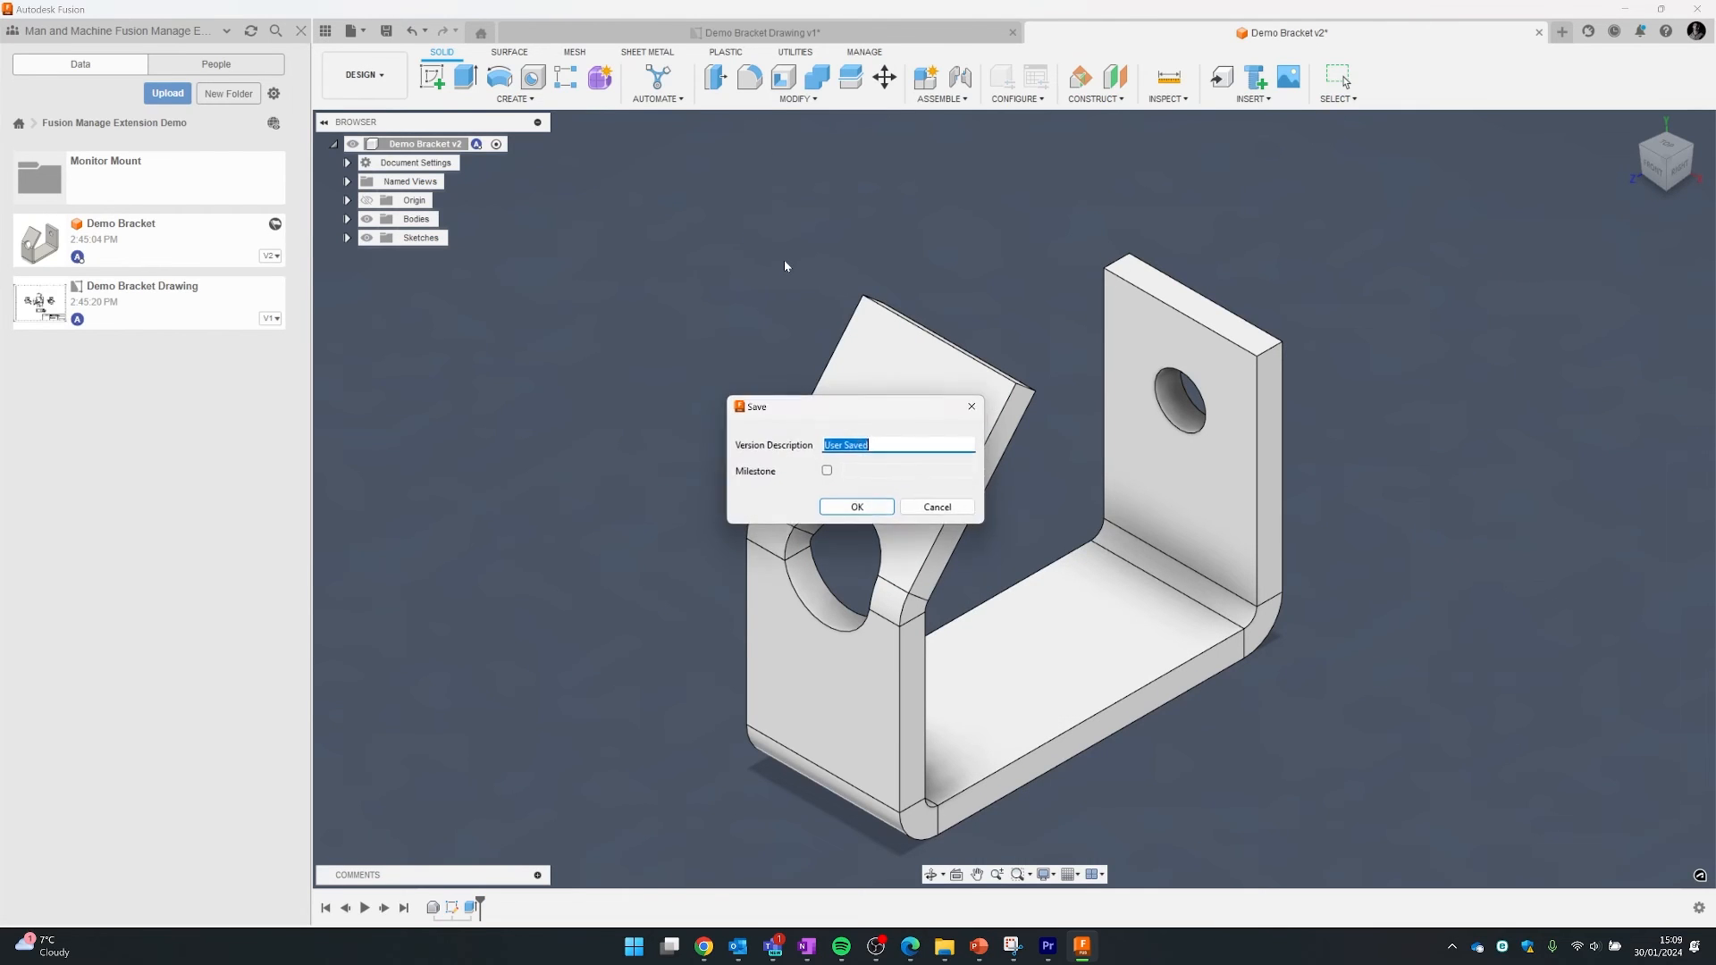
{"action": "left_click", "coordinate": [865, 505]}
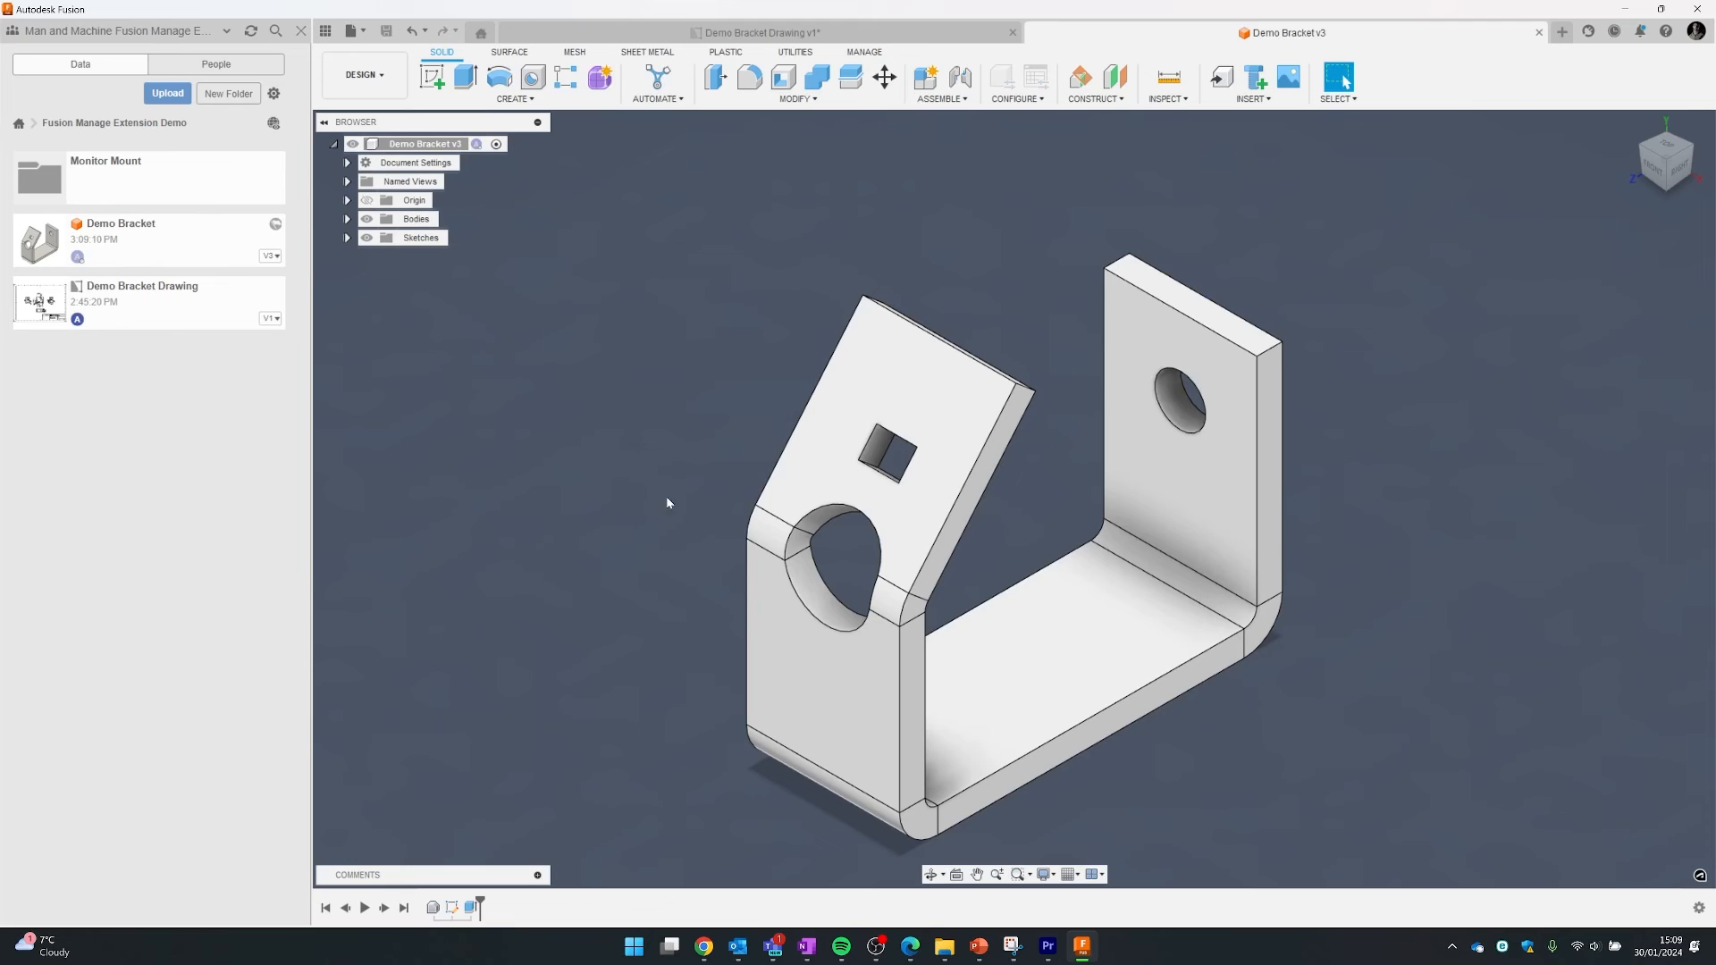
- Reload the PN-000016 Demo Bracket page, orbit its 3D model in View, then return to Details
{"action": "mouse_move", "coordinate": [704, 946]}
{"action": "left_click", "coordinate": [585, 845]}
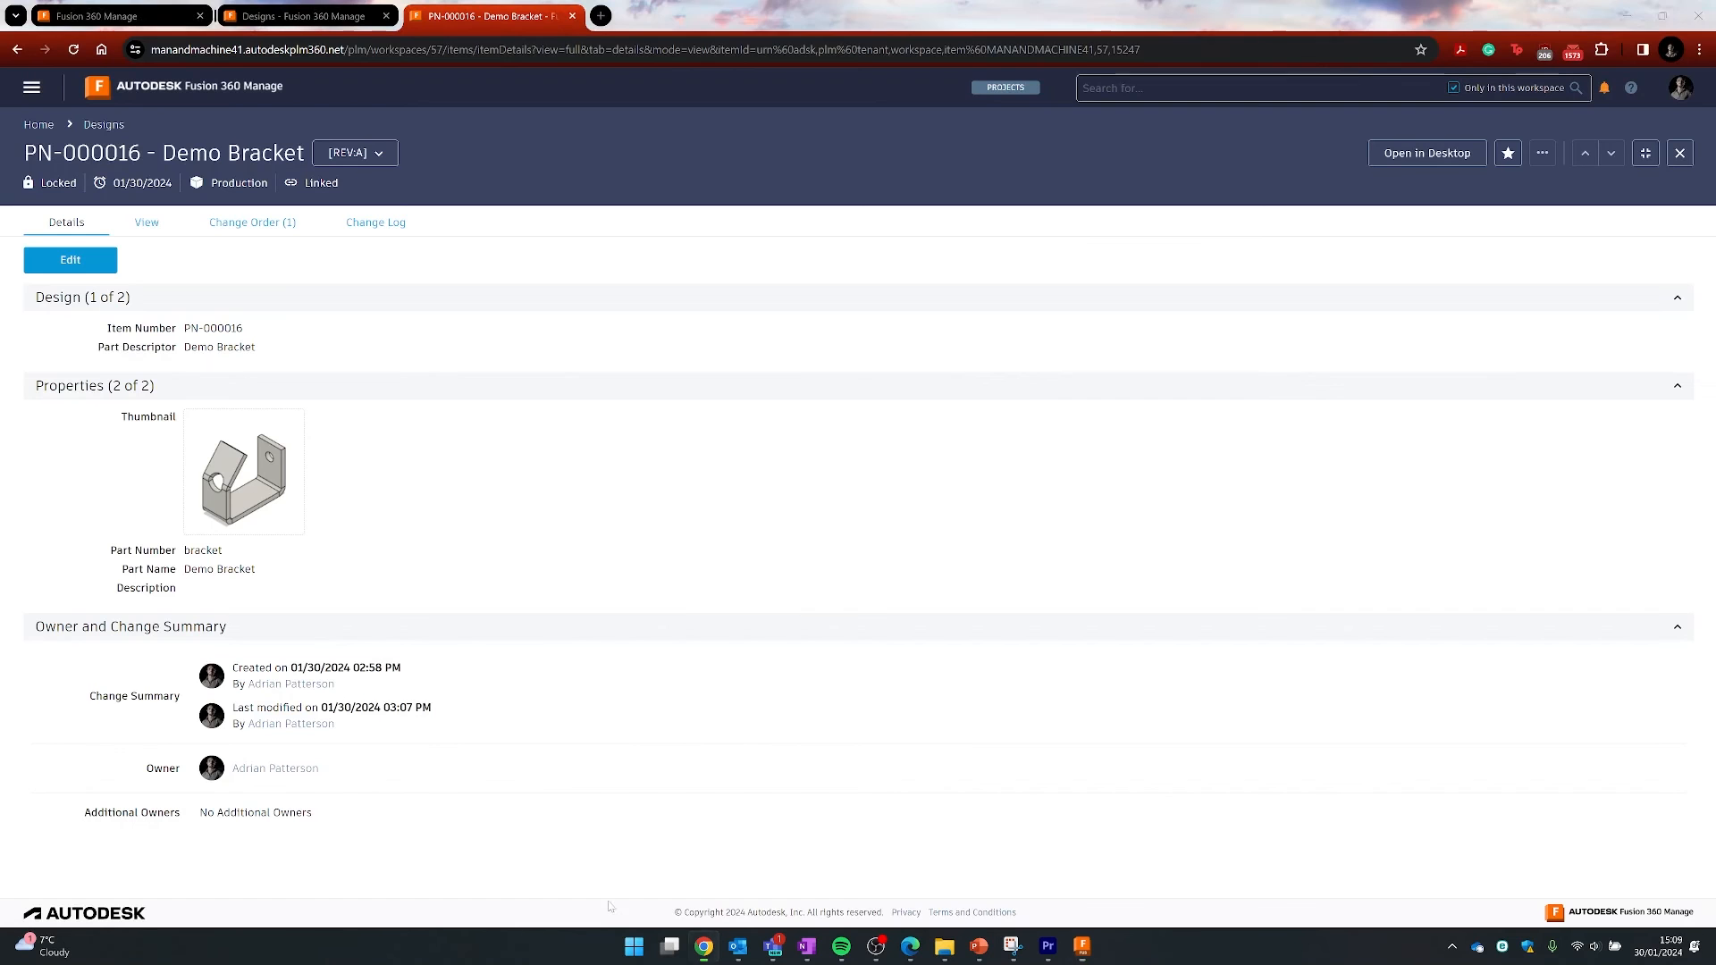
{"action": "left_click", "coordinate": [73, 50]}
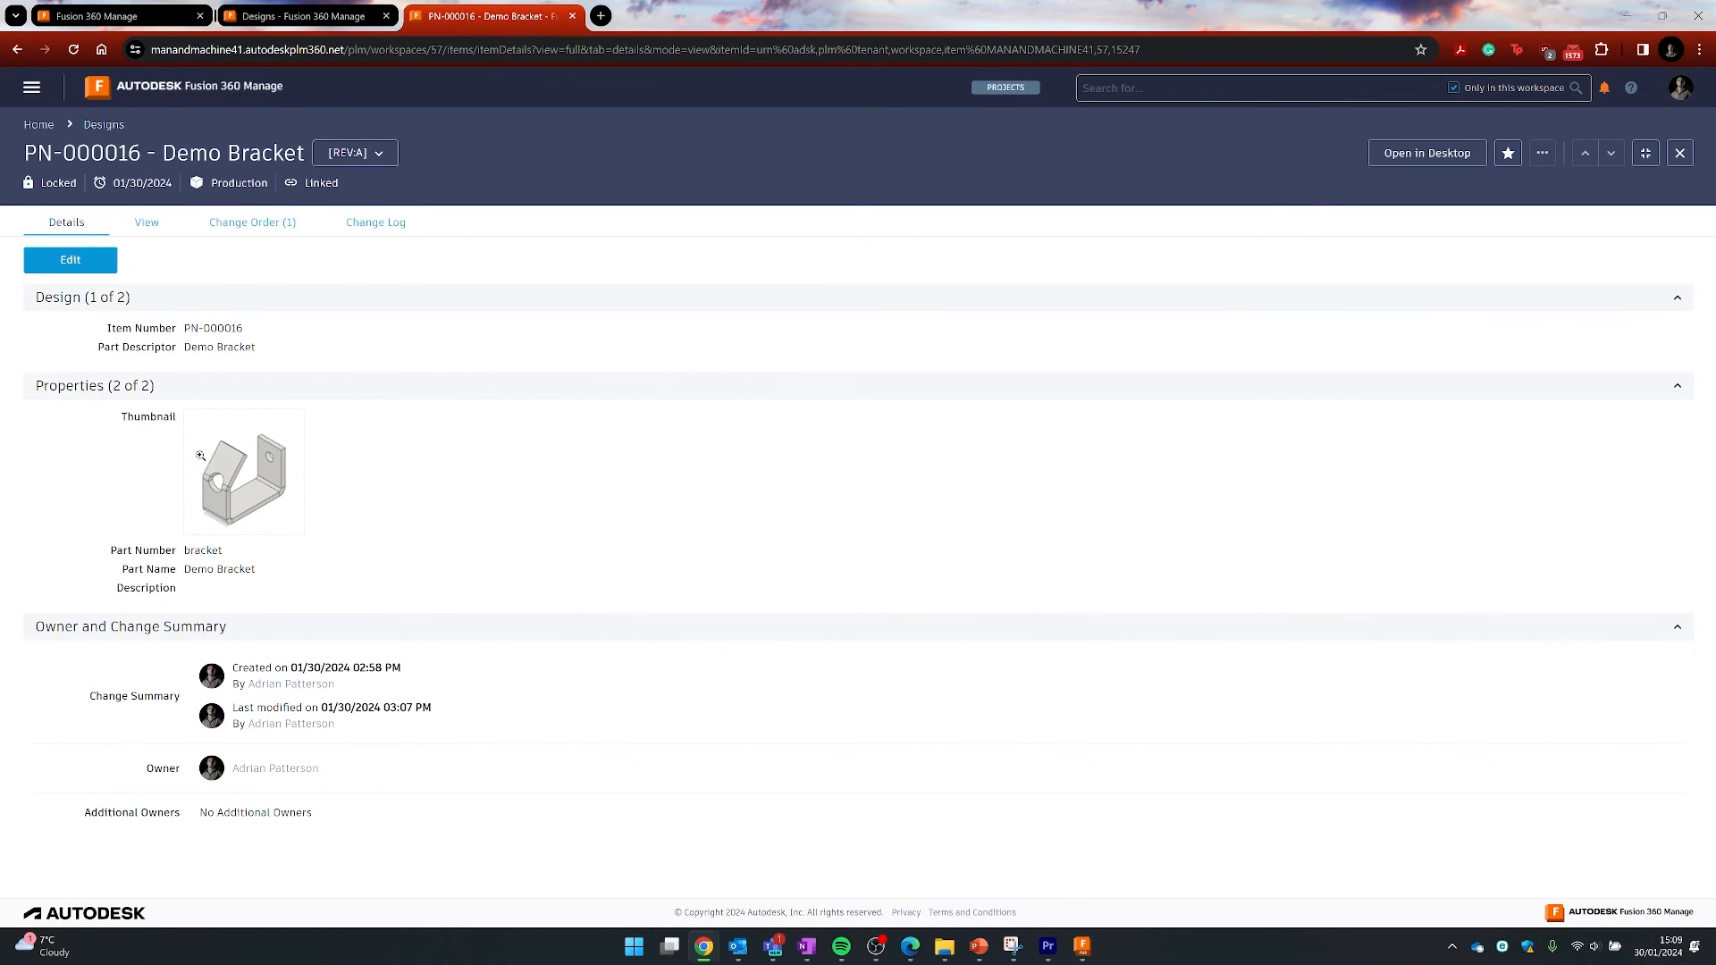
{"action": "left_click", "coordinate": [147, 221]}
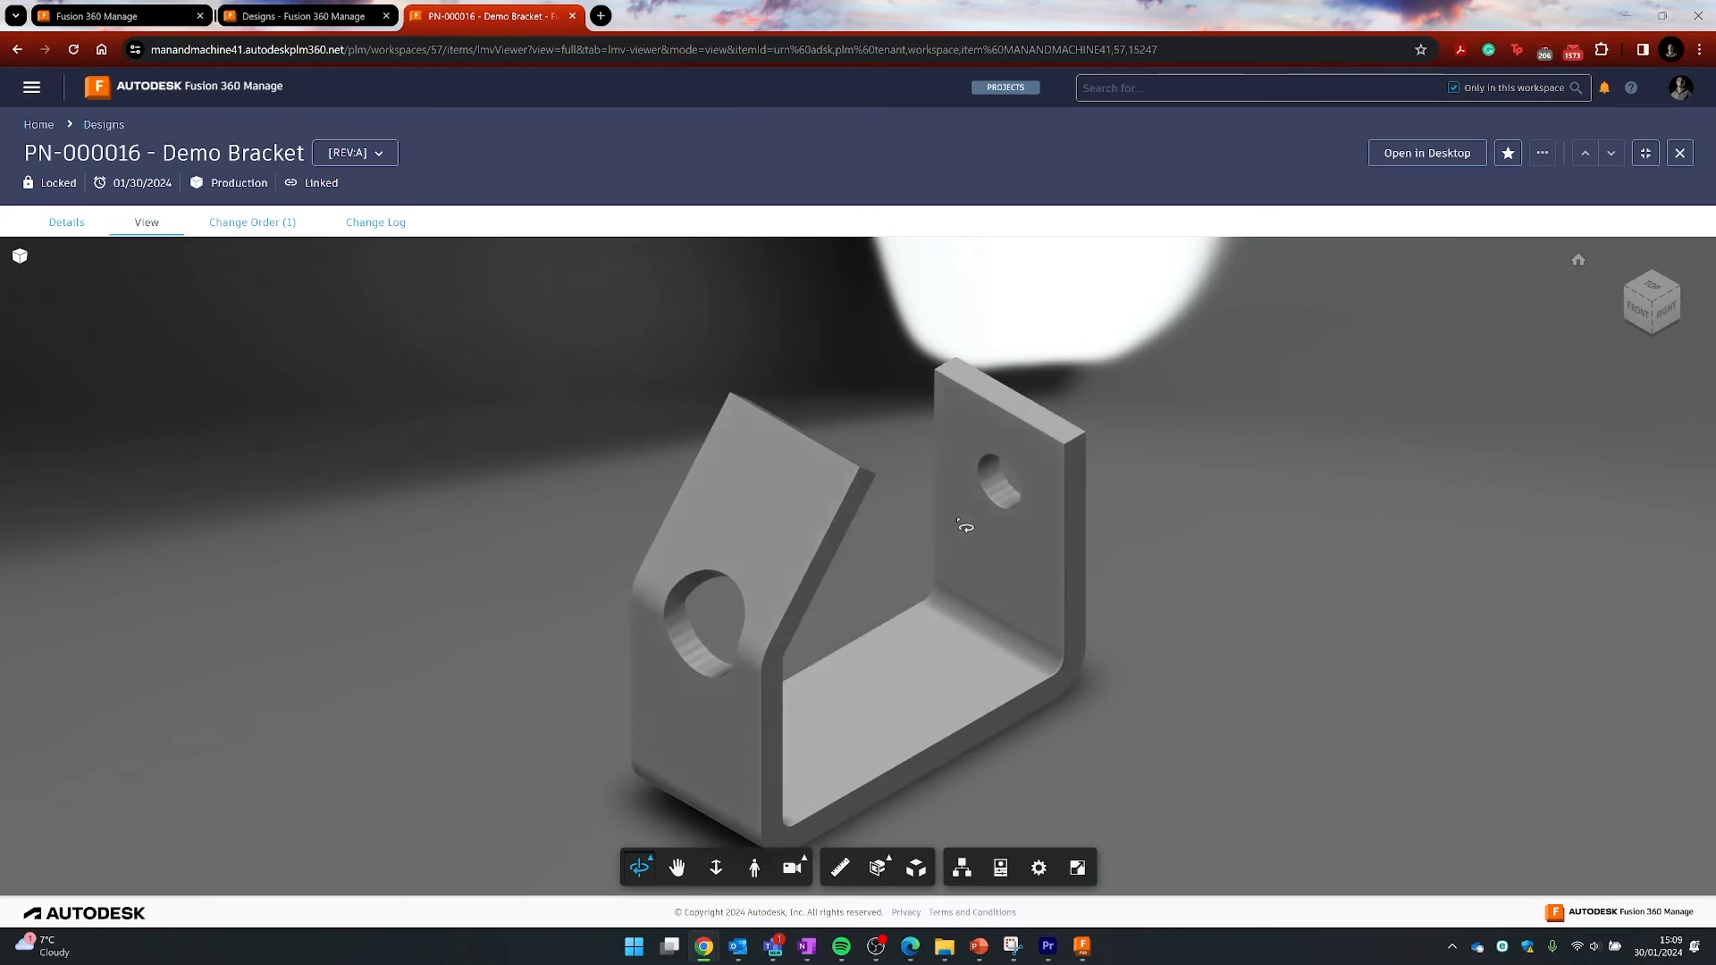
{"action": "left_click_drag", "start_coordinate": [969, 528], "coordinate": [718, 508]}
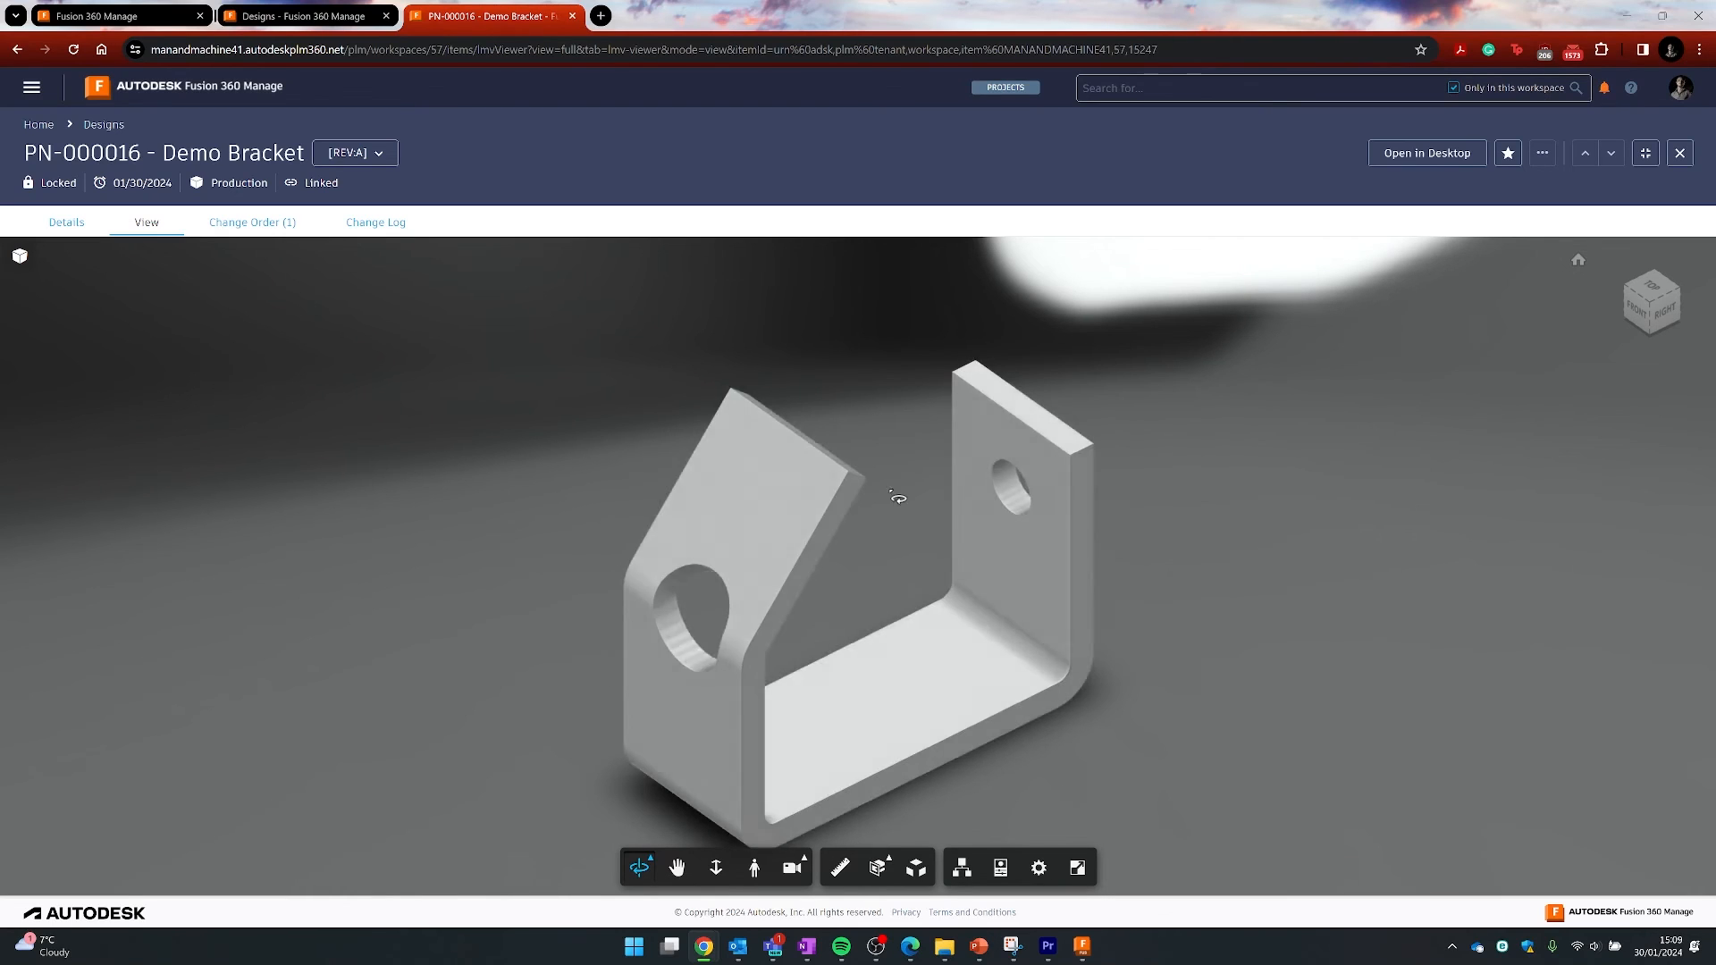
{"action": "left_click", "coordinate": [68, 223]}
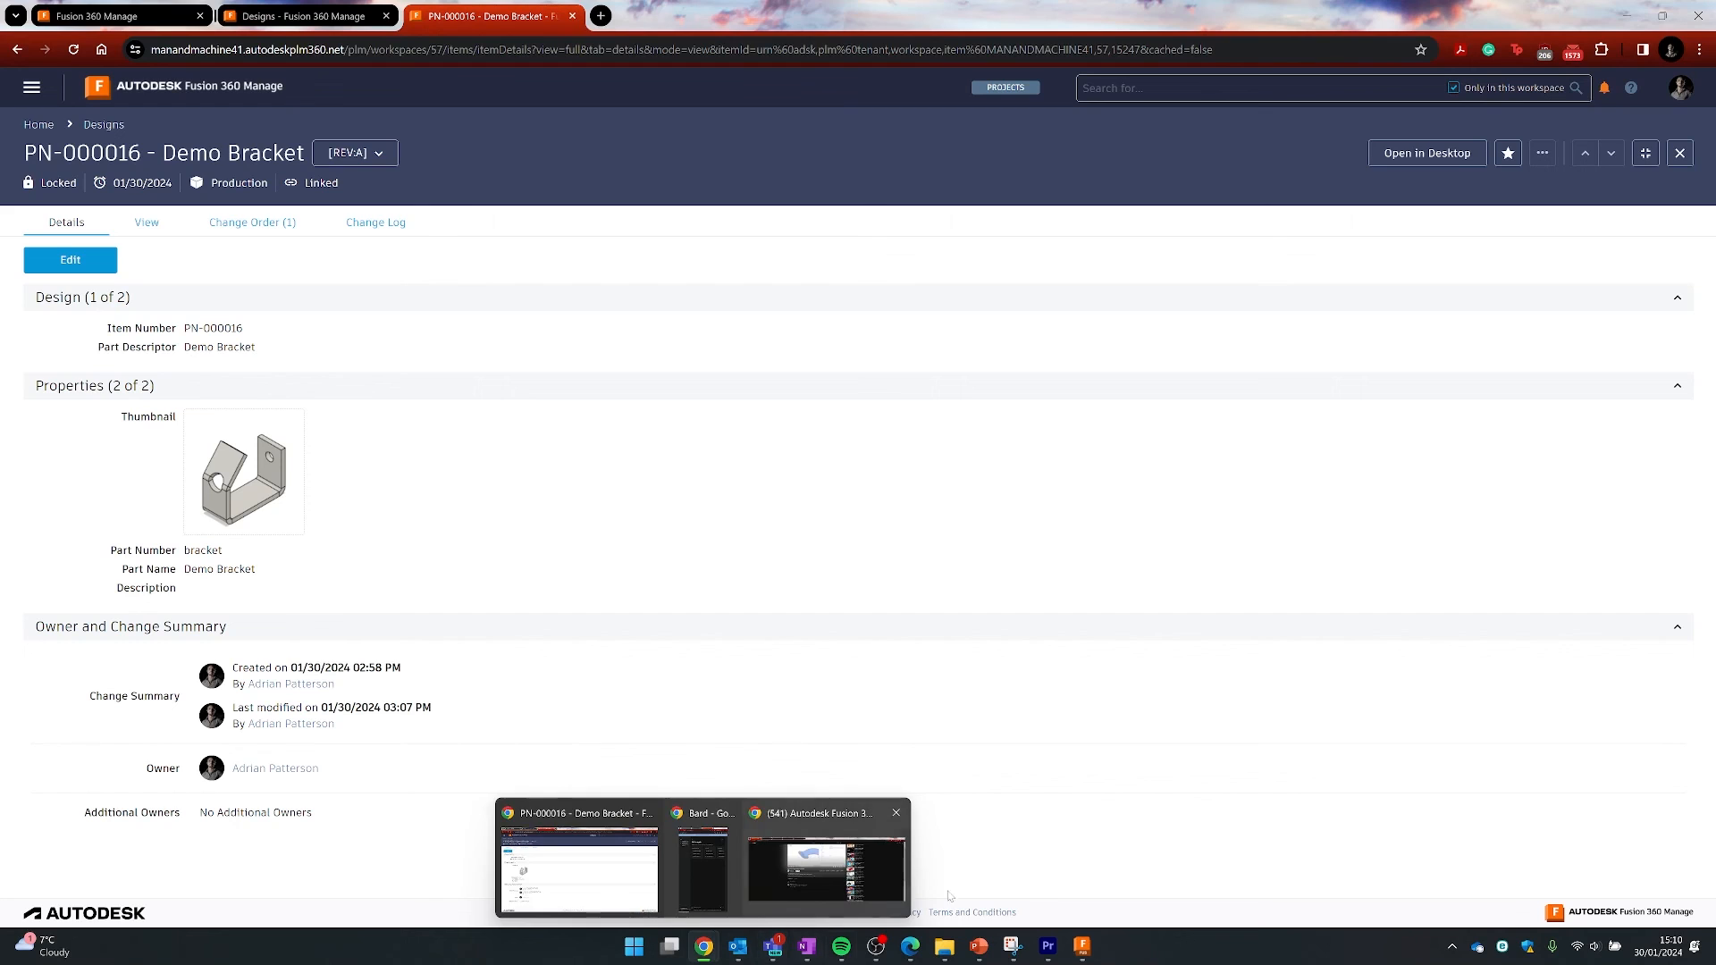
- Save a new Demo Bracket Drawing version, assign it number DWG-000001, and open its web record
{"action": "left_click", "coordinate": [1081, 945]}
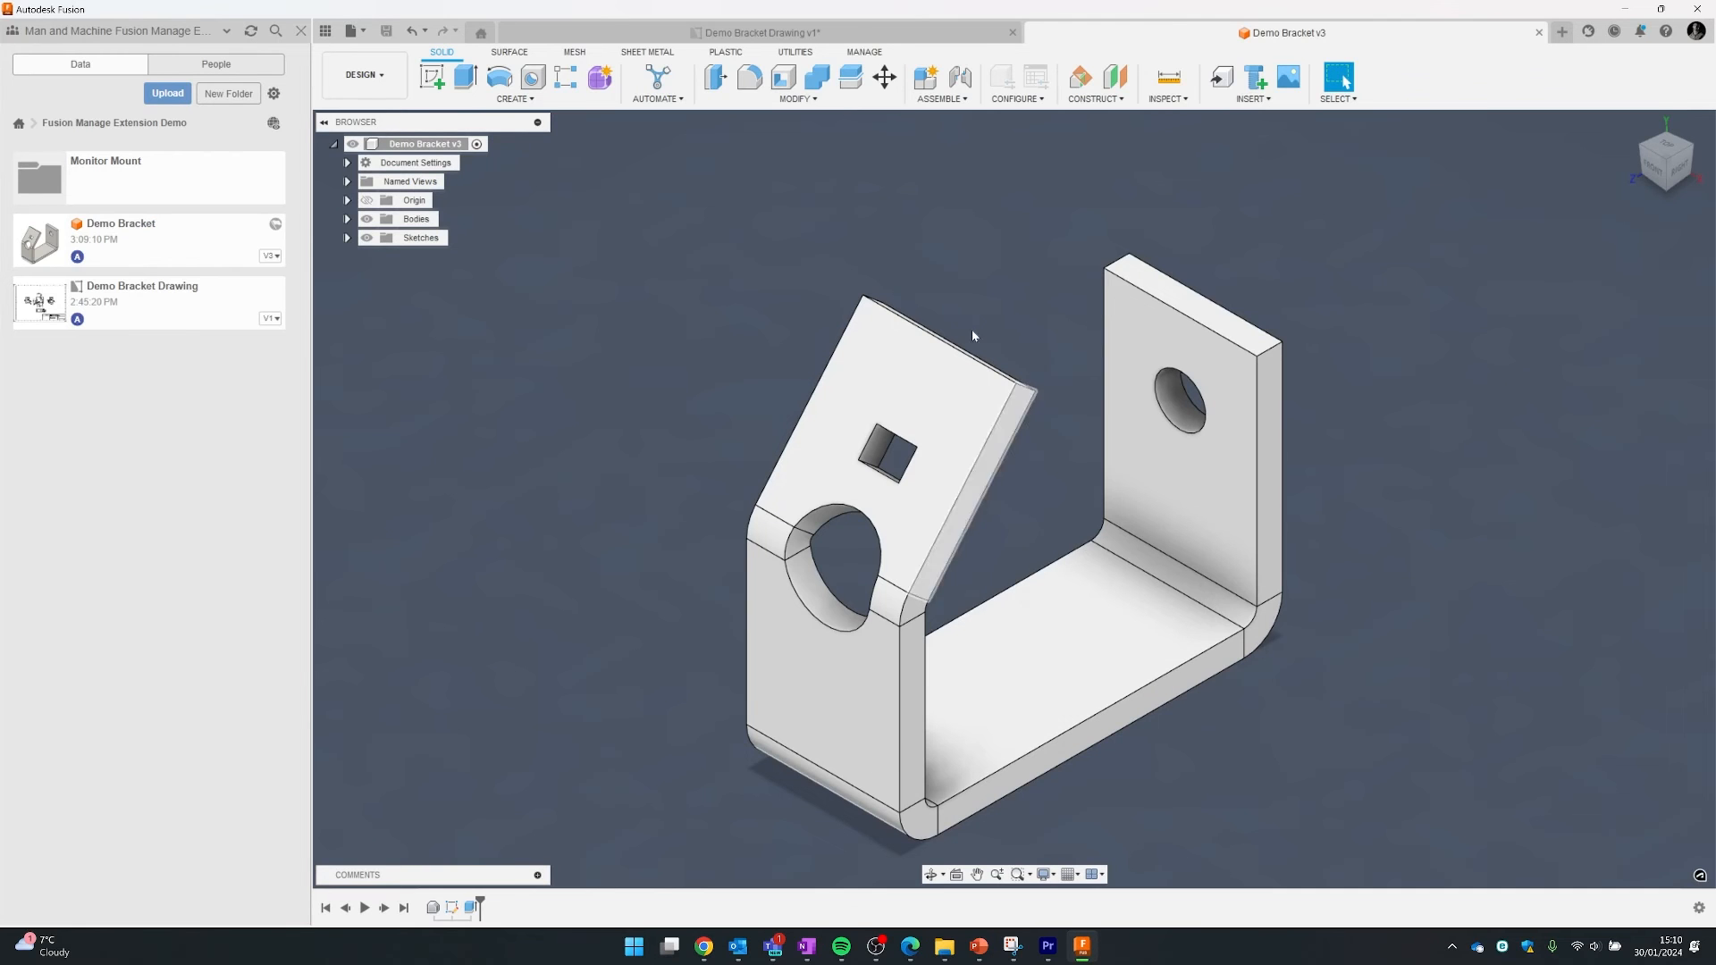
{"action": "left_click", "coordinate": [753, 34]}
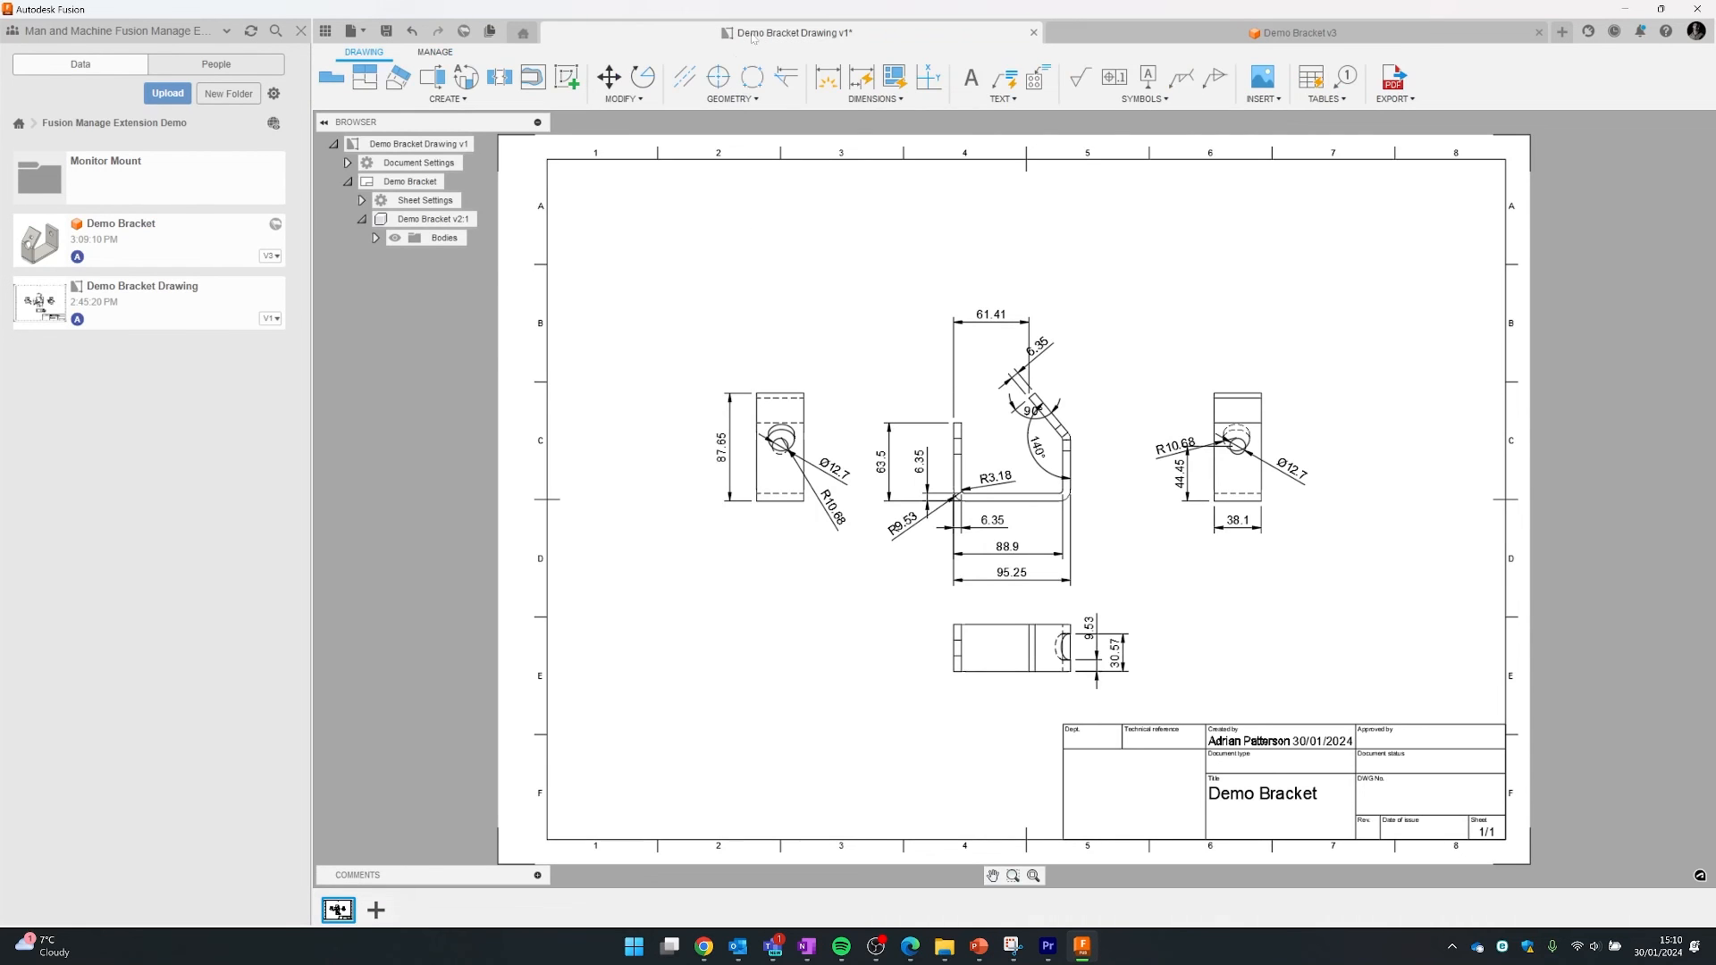
{"action": "left_click", "coordinate": [438, 54]}
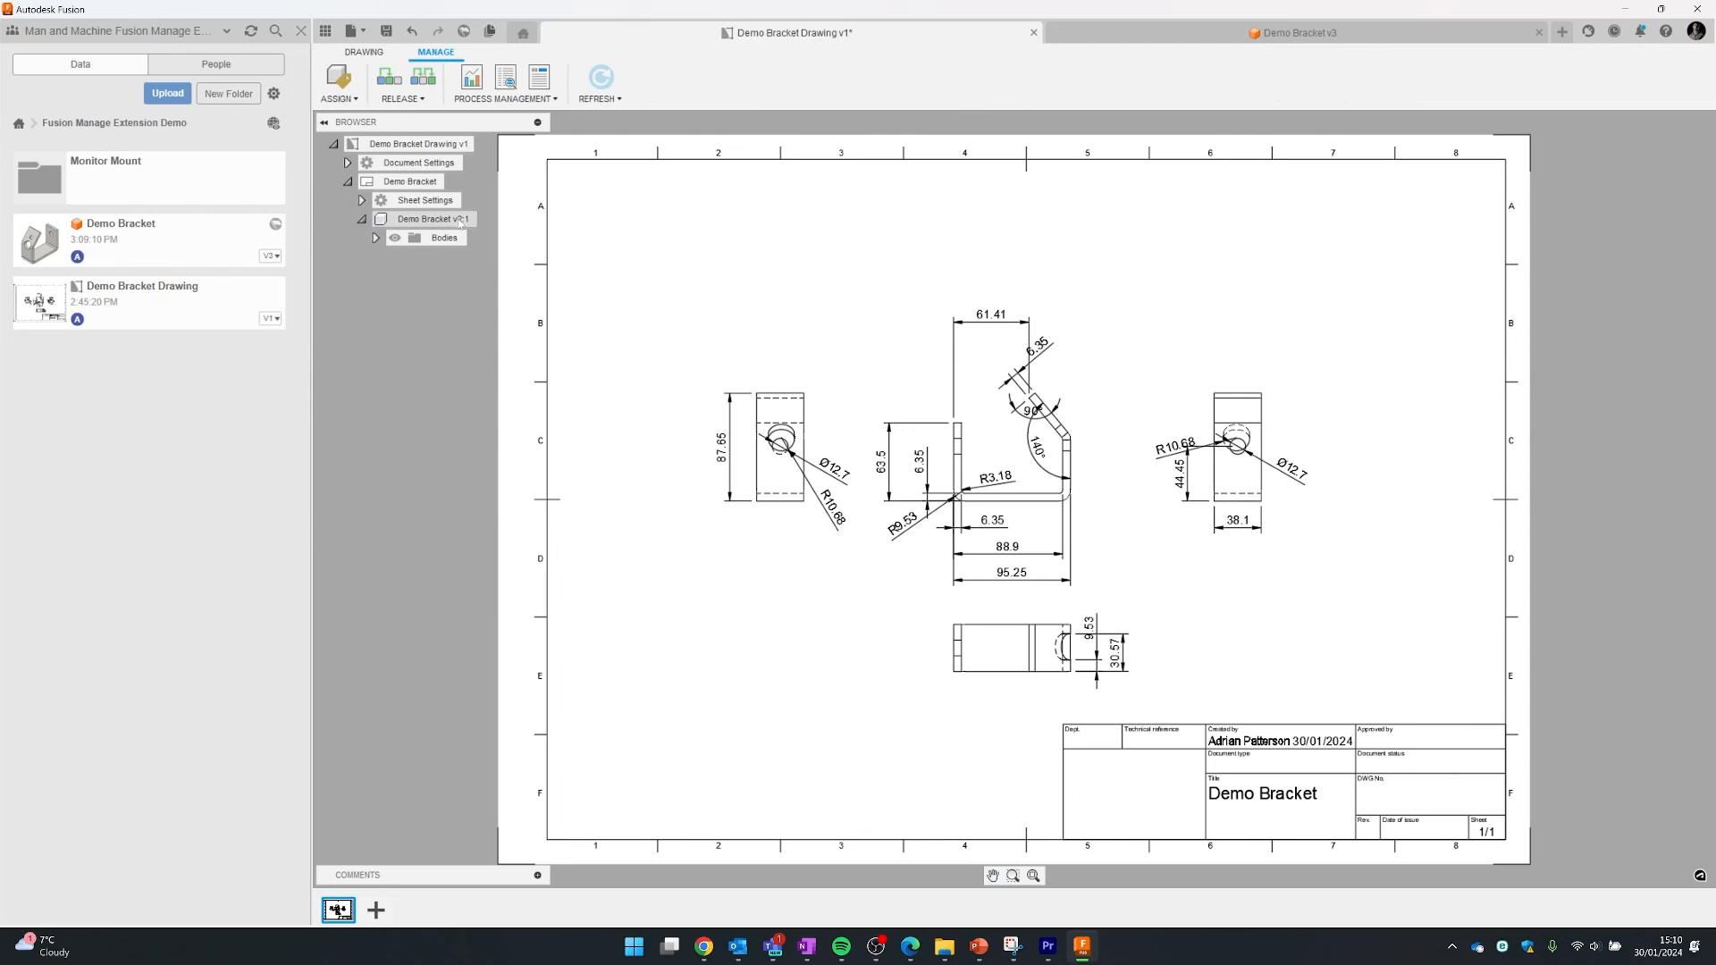
{"action": "left_click", "coordinate": [388, 90]}
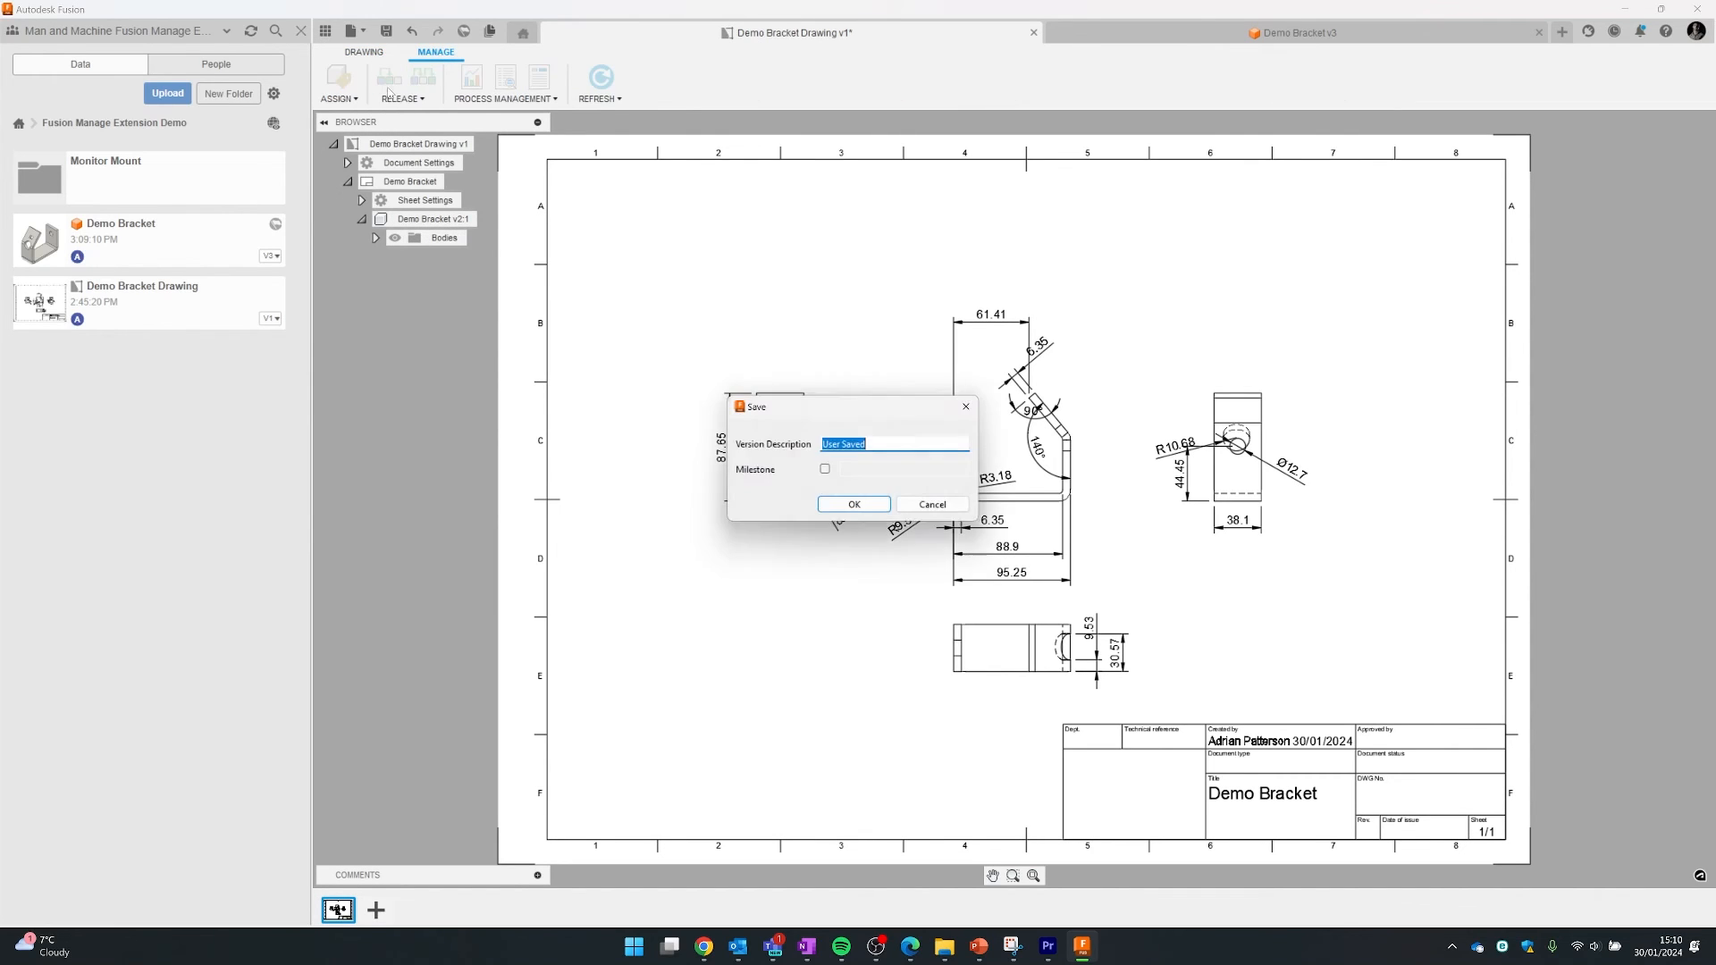
{"action": "left_click", "coordinate": [940, 508]}
{"action": "key", "text": "ctrl+s"}
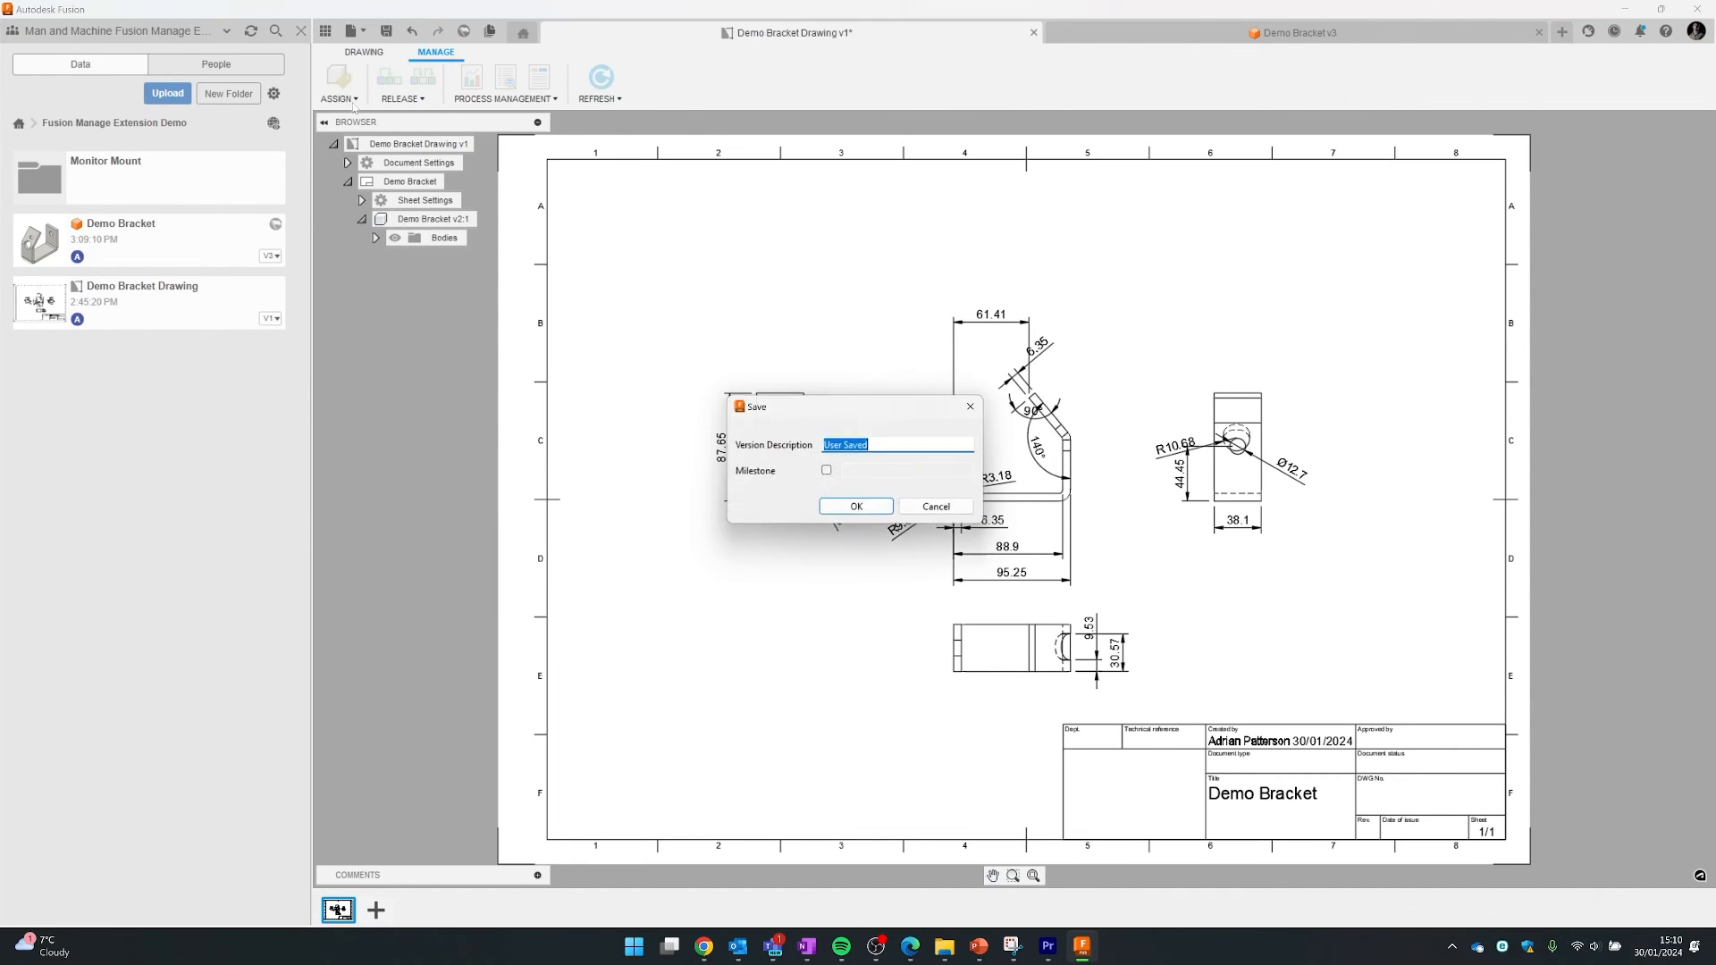
{"action": "left_click", "coordinate": [852, 509]}
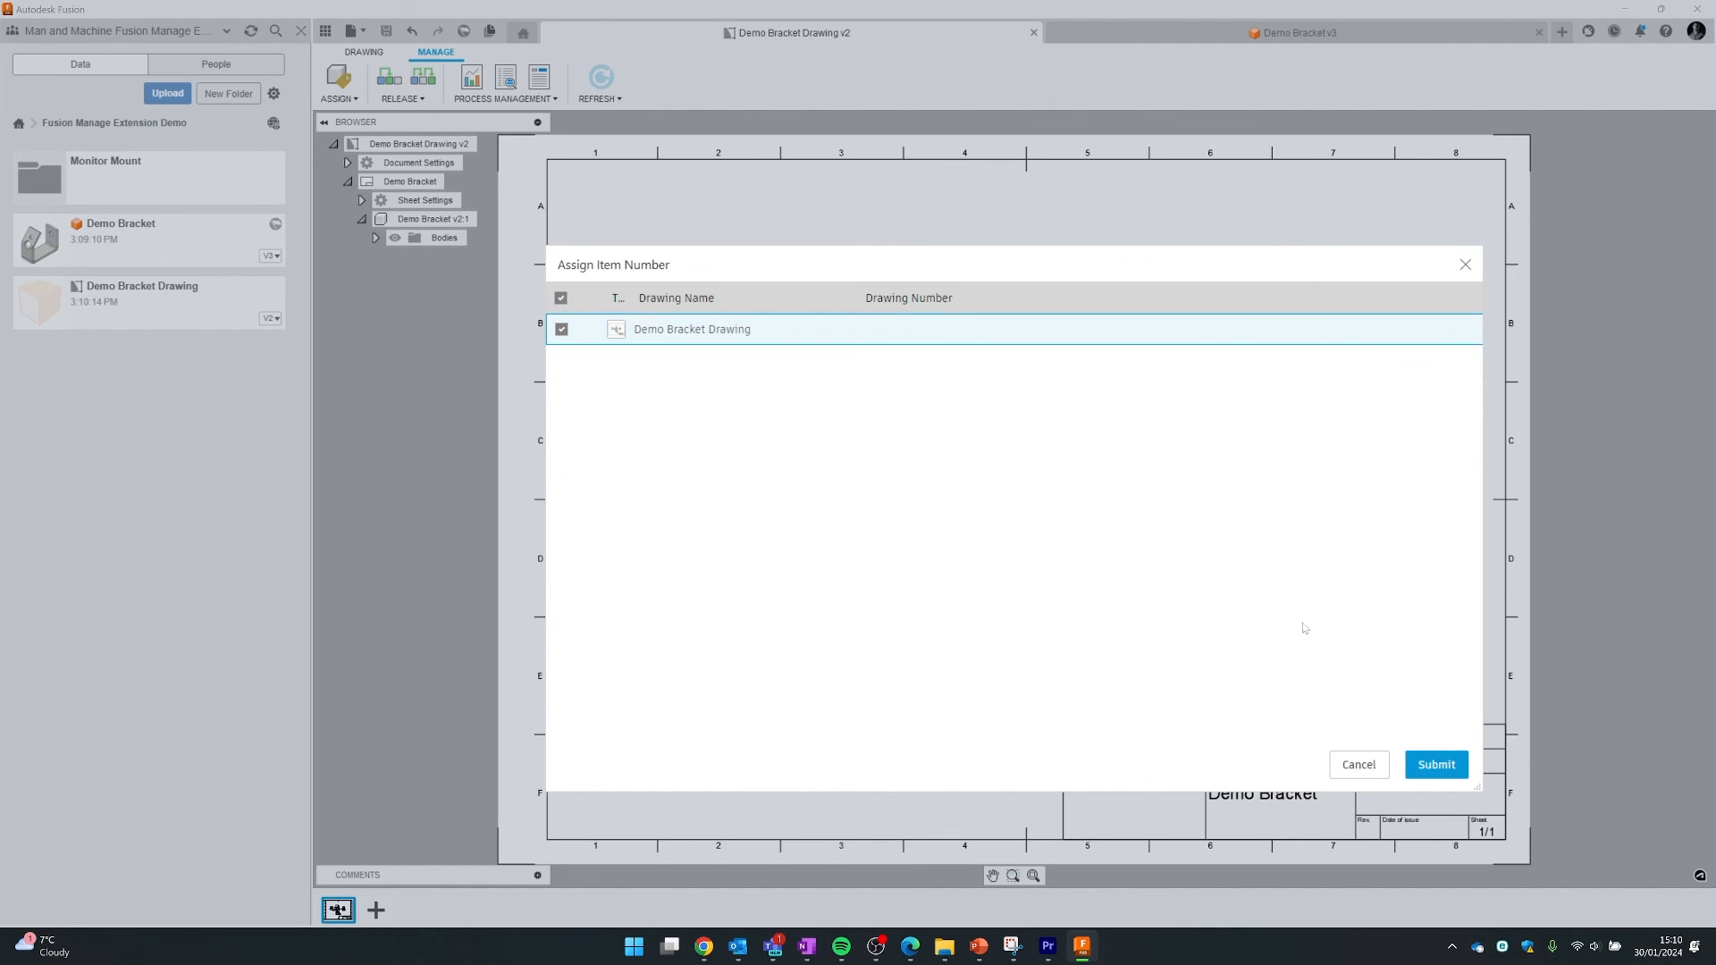
{"action": "left_click", "coordinate": [1419, 766]}
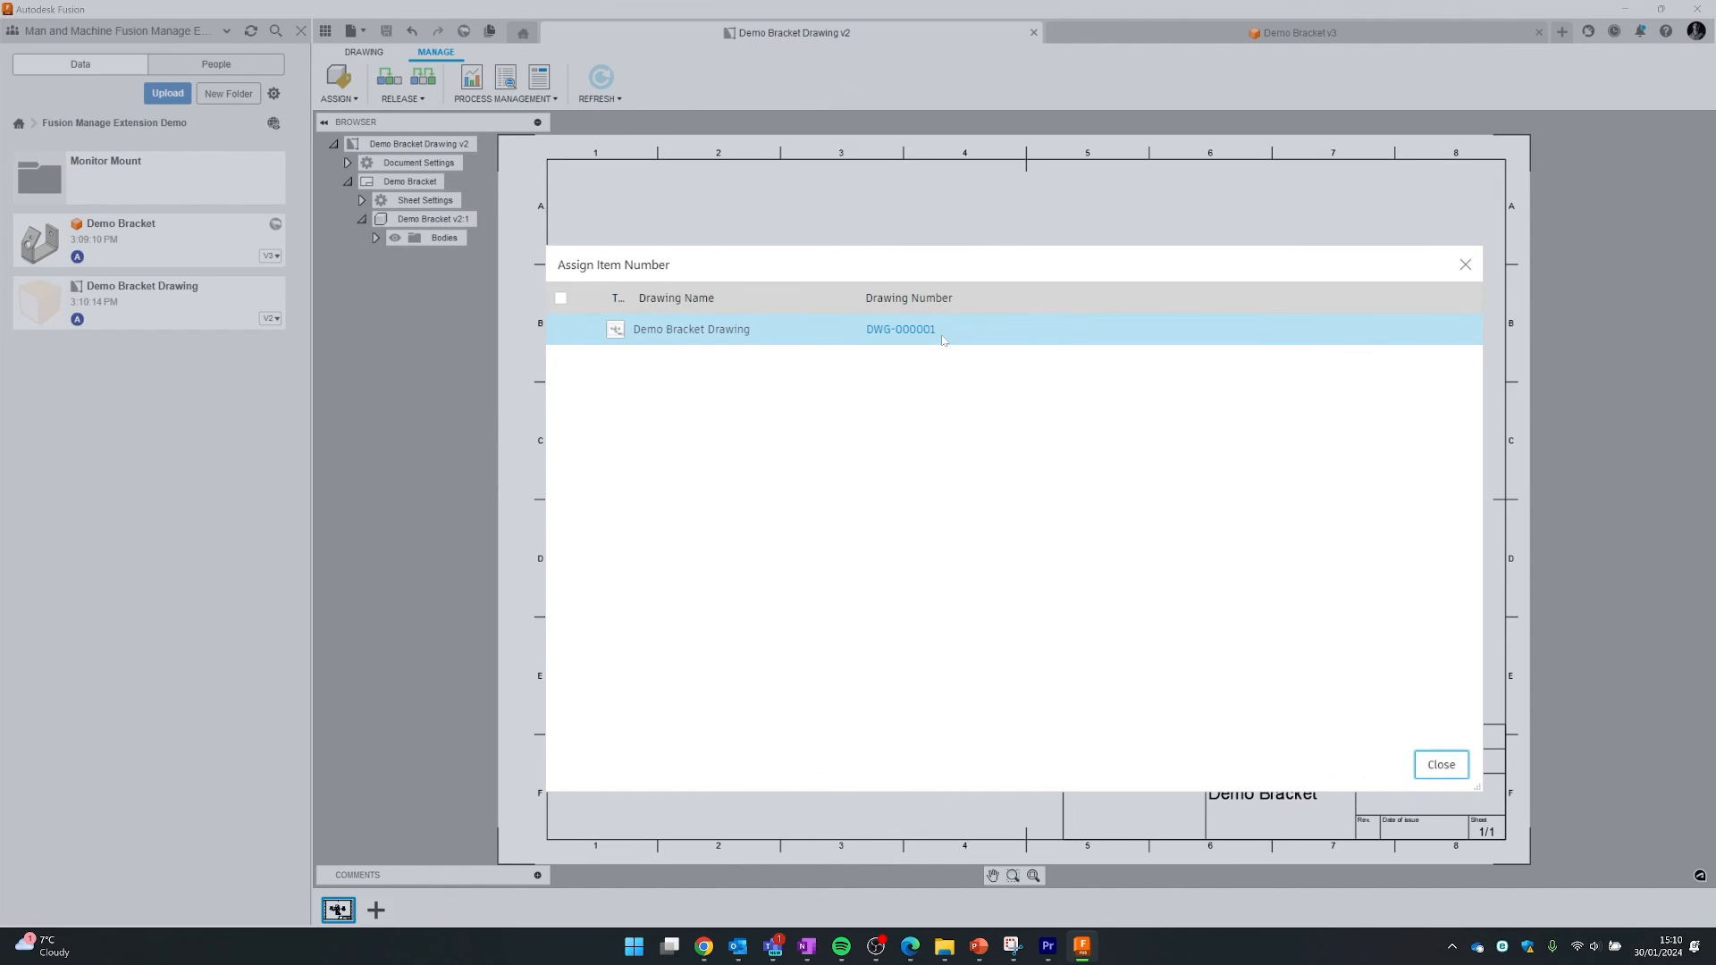
{"action": "left_click", "coordinate": [917, 334]}
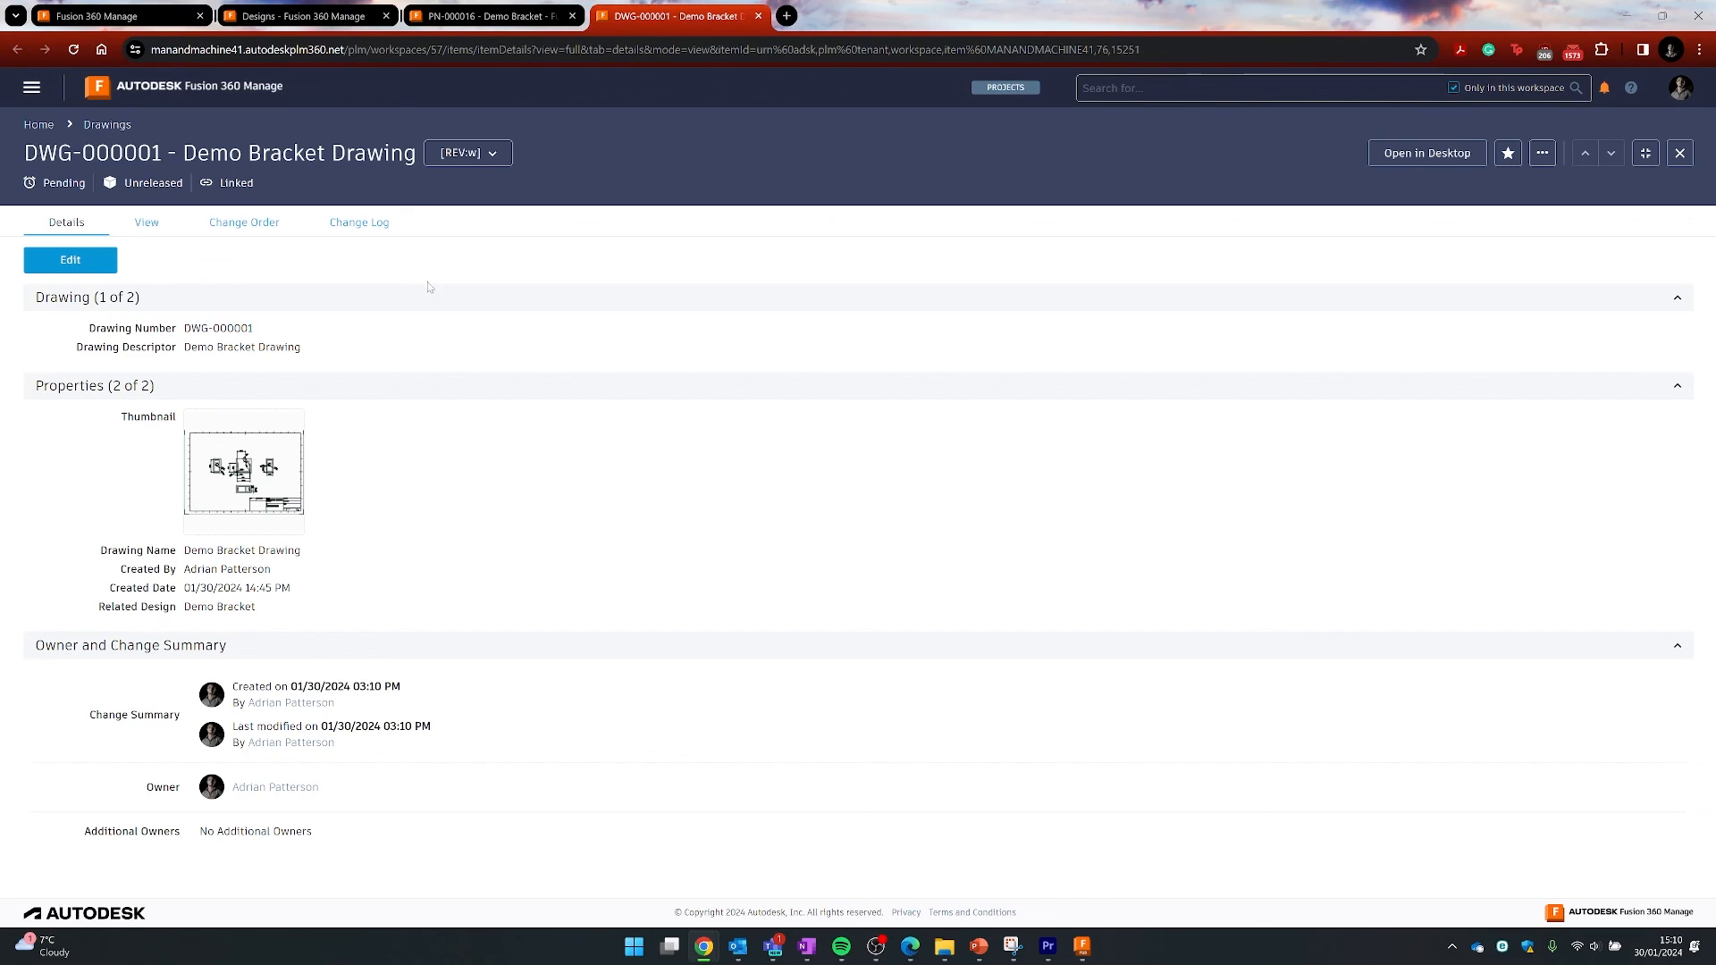
- Check DWG-000001's Change Order tab, cancel adding one, and go back to the Home dashboard
{"action": "left_click", "coordinate": [256, 239]}
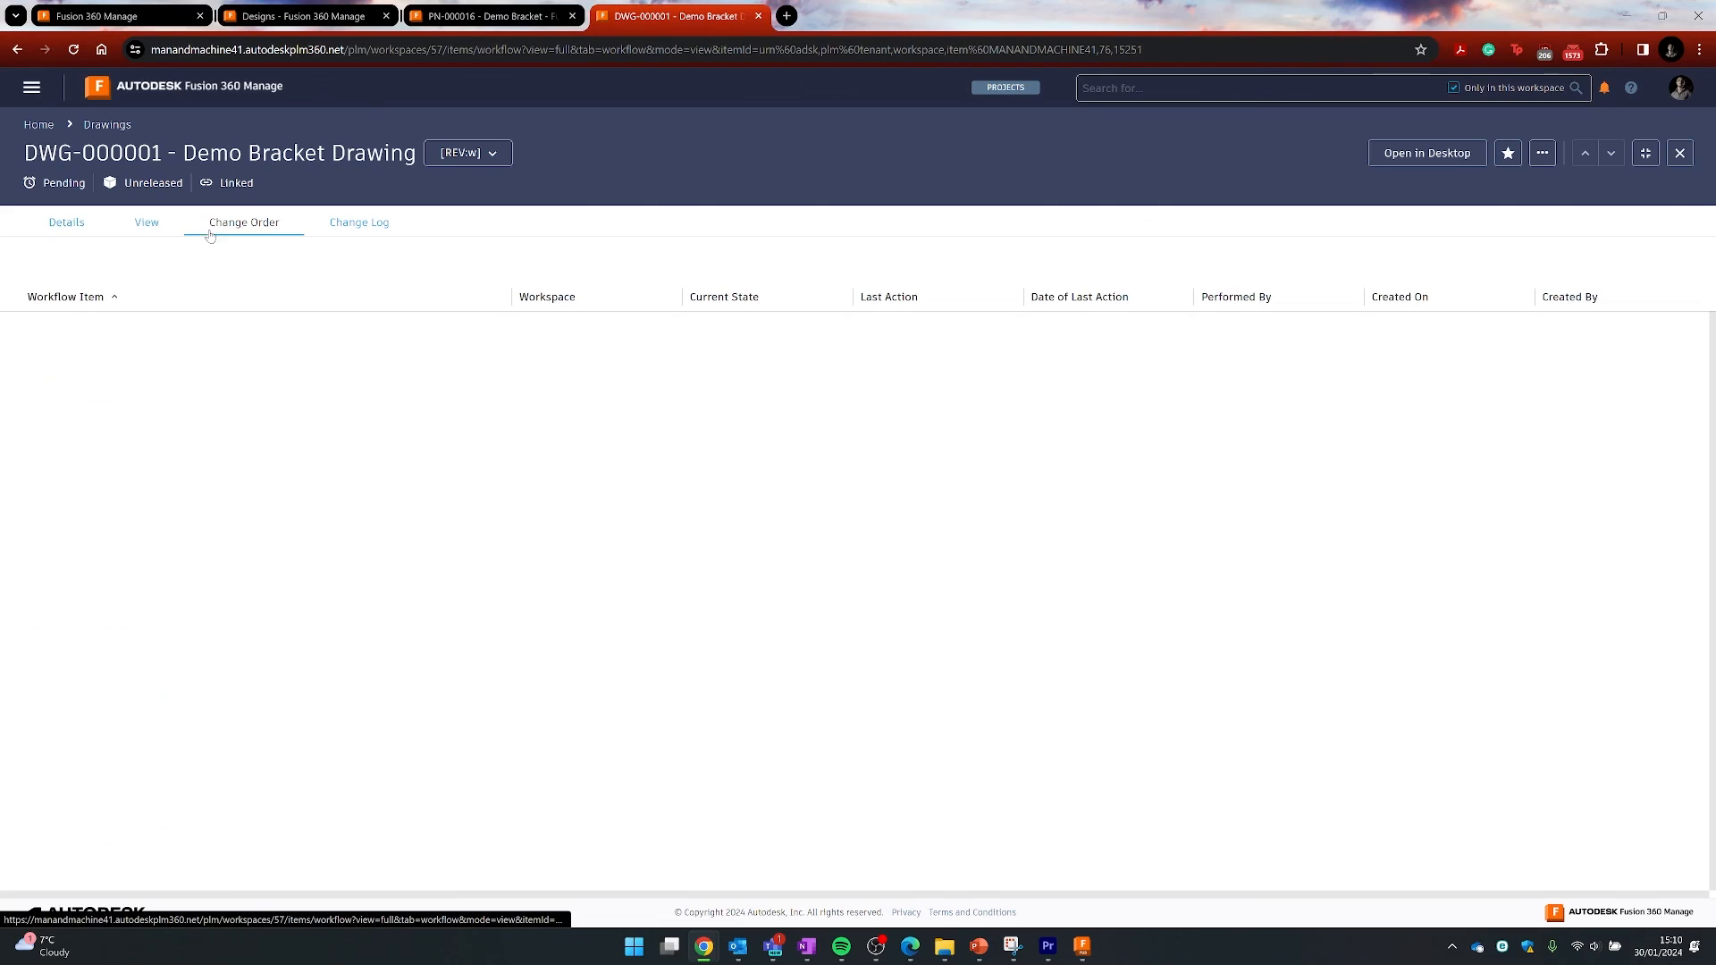
{"action": "left_click", "coordinate": [51, 265]}
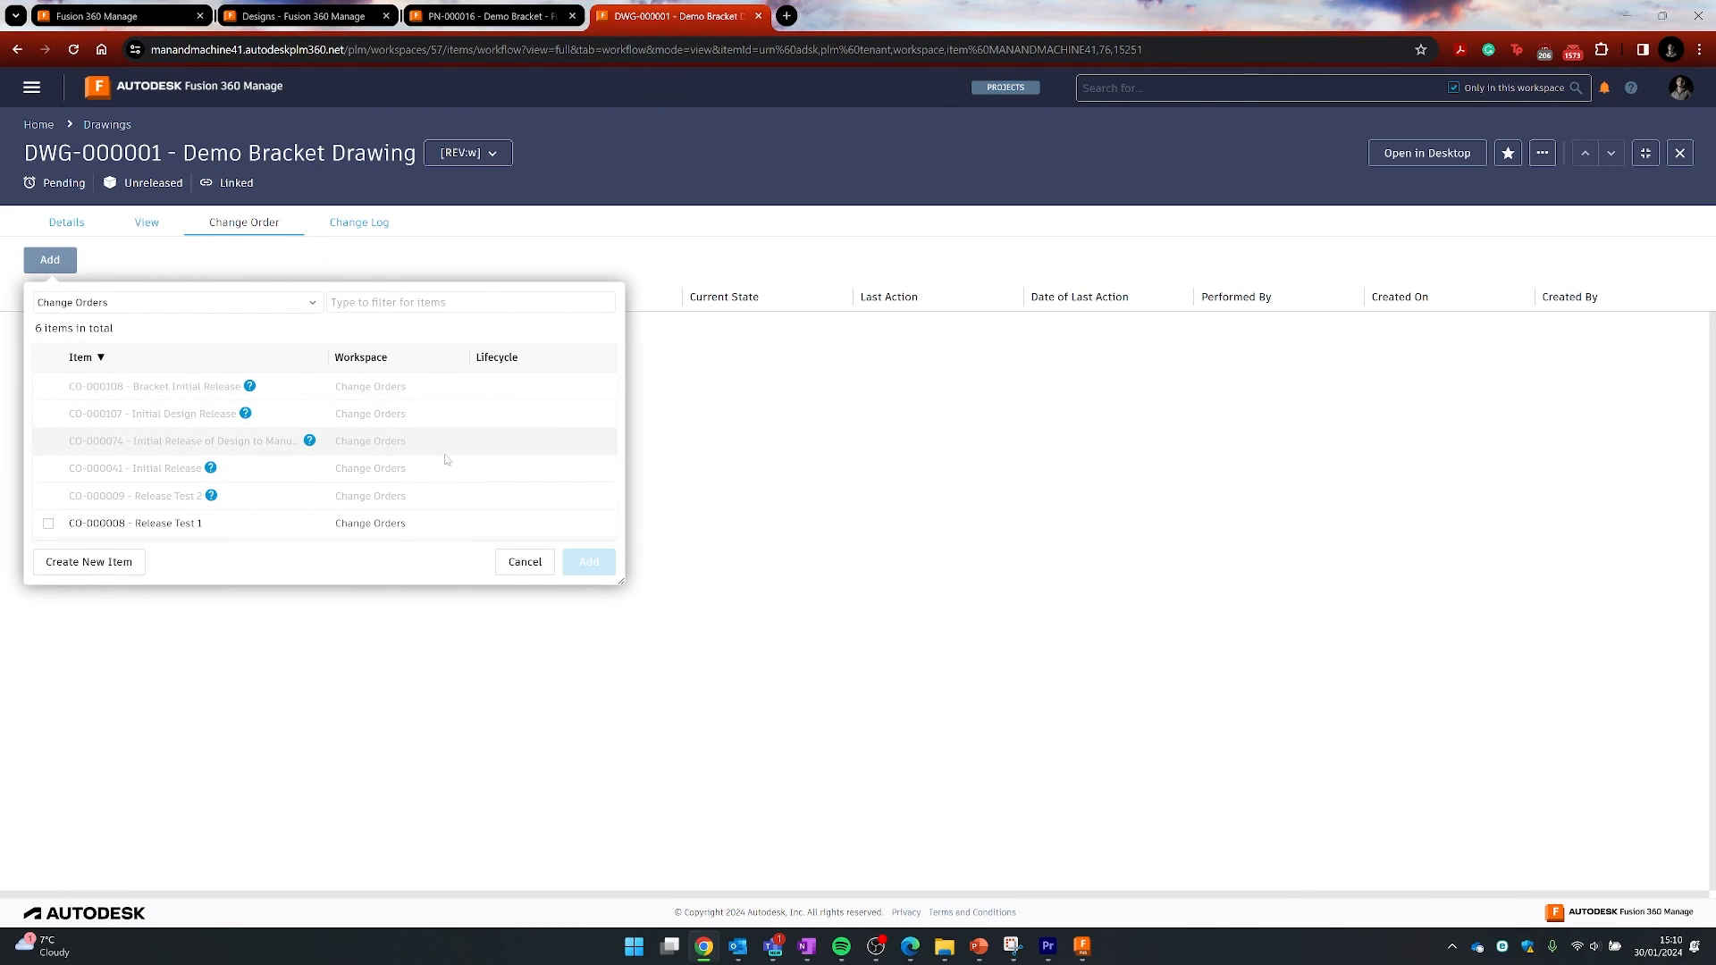
{"action": "left_click", "coordinate": [525, 561]}
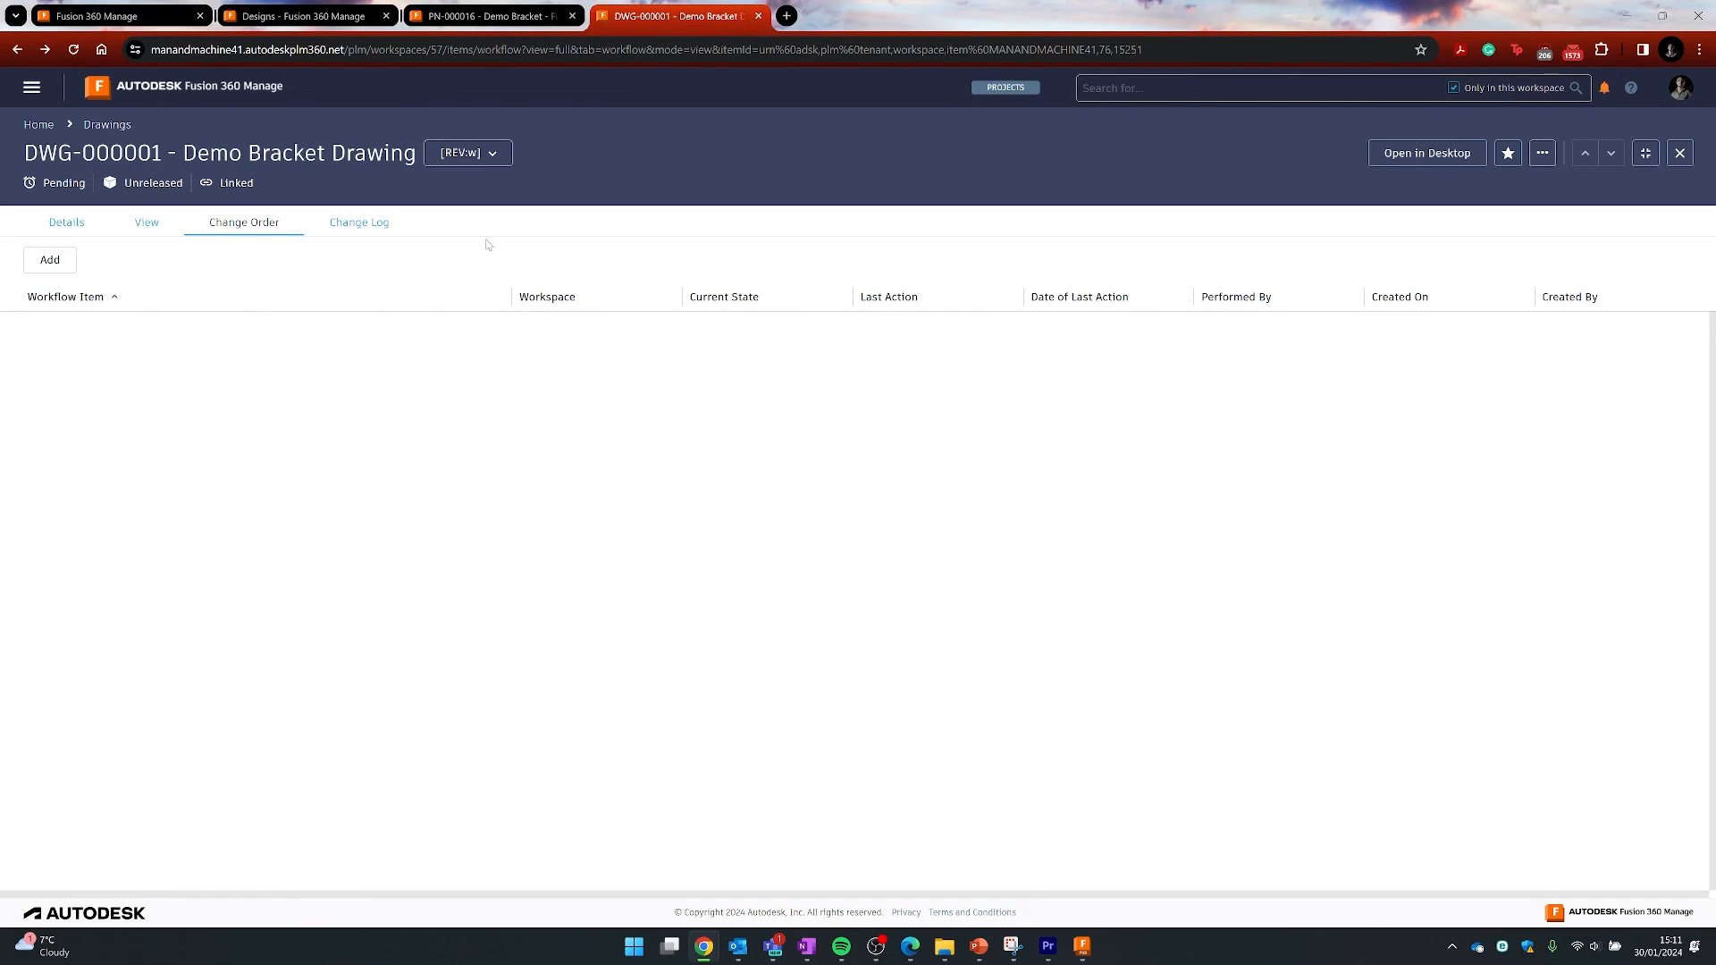
{"action": "left_click", "coordinate": [41, 124]}
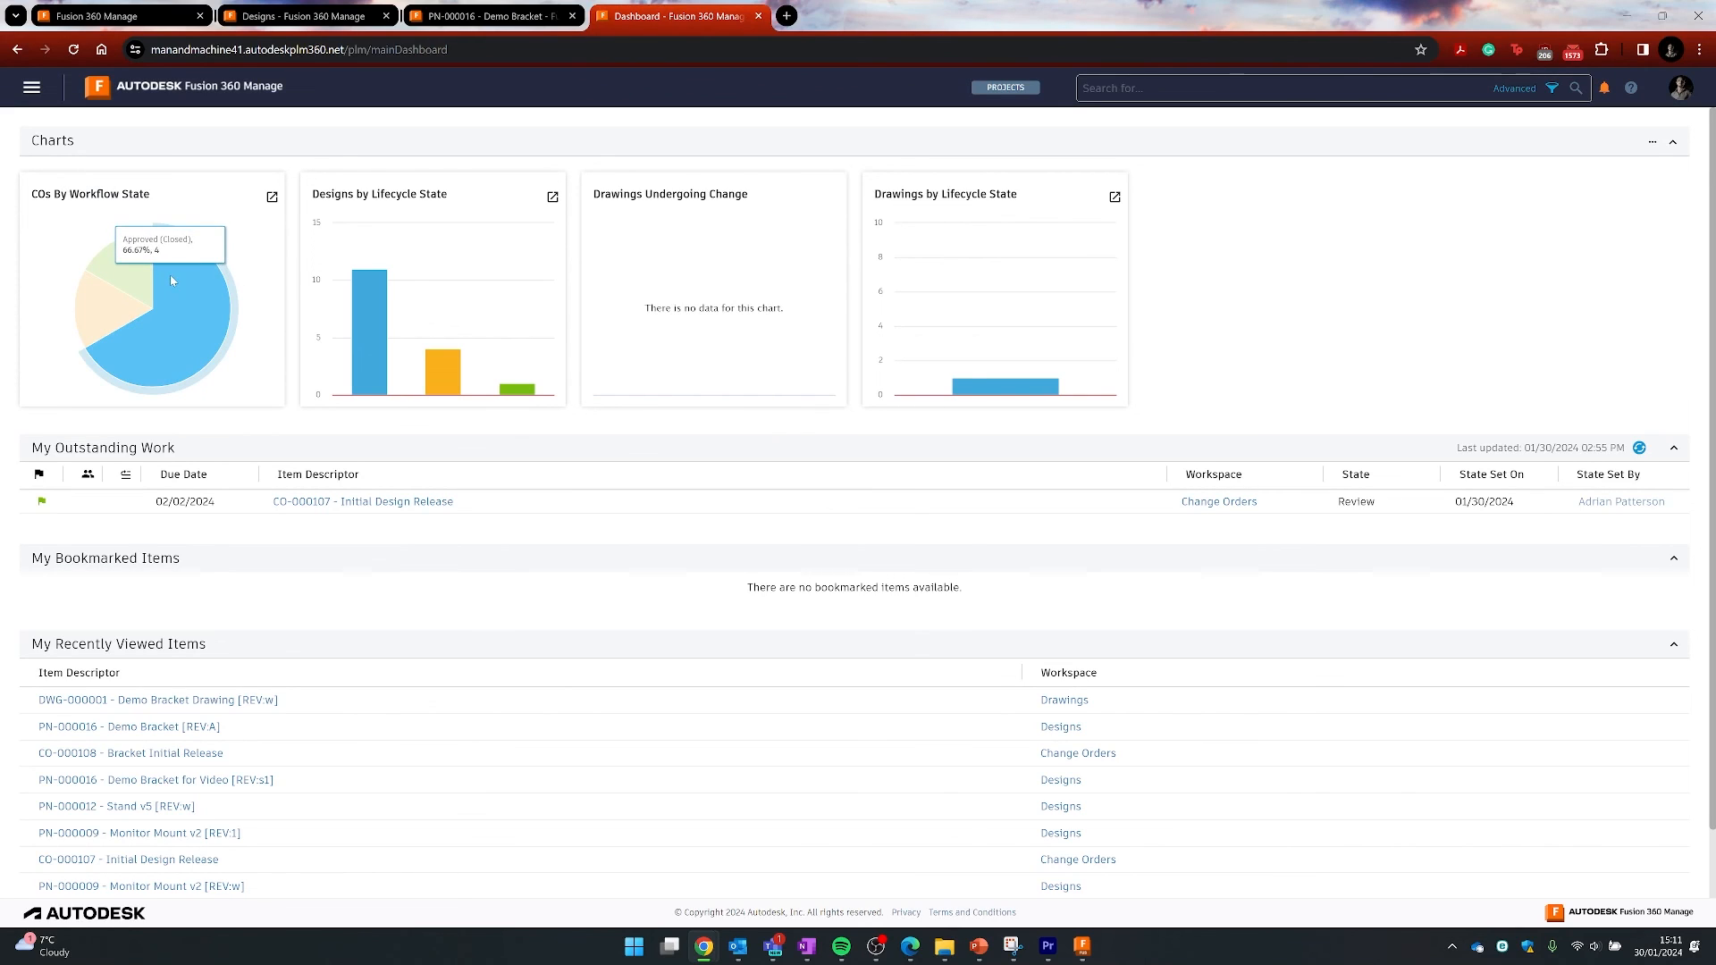
- Inspect the change order, design and drawing charts, then browse the Add Charts list without saving
{"action": "mouse_move", "coordinate": [130, 304]}
{"action": "mouse_move", "coordinate": [128, 272]}
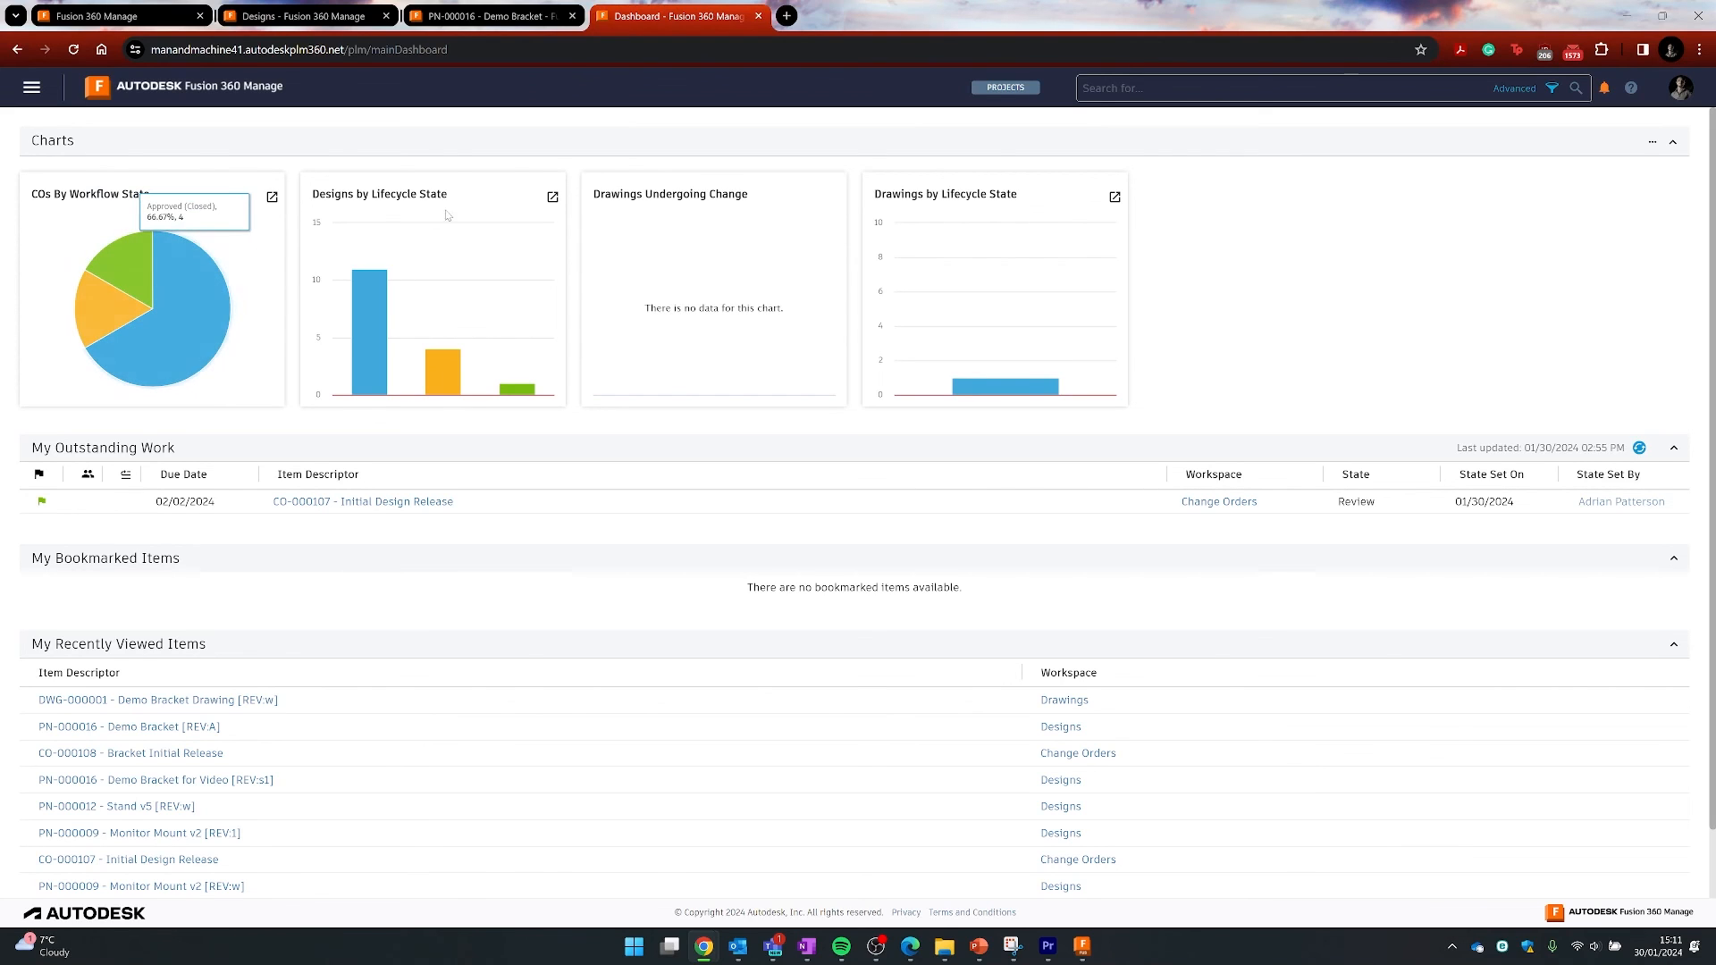
{"action": "mouse_move", "coordinate": [372, 297]}
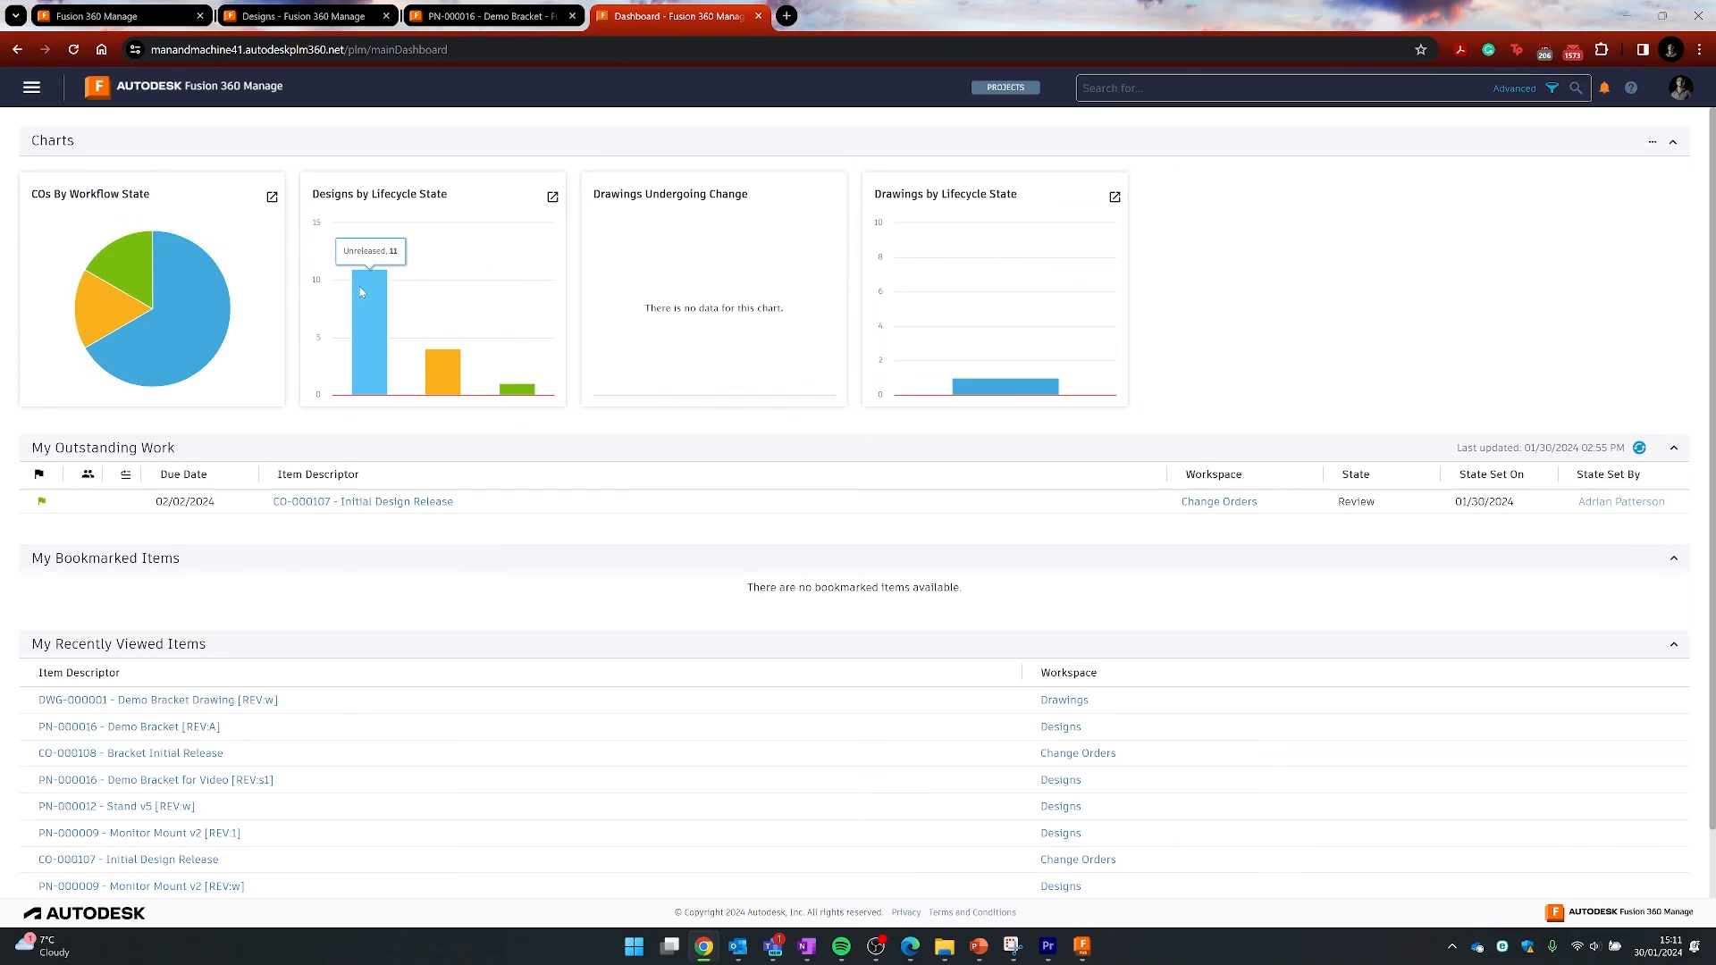
{"action": "mouse_move", "coordinate": [445, 372]}
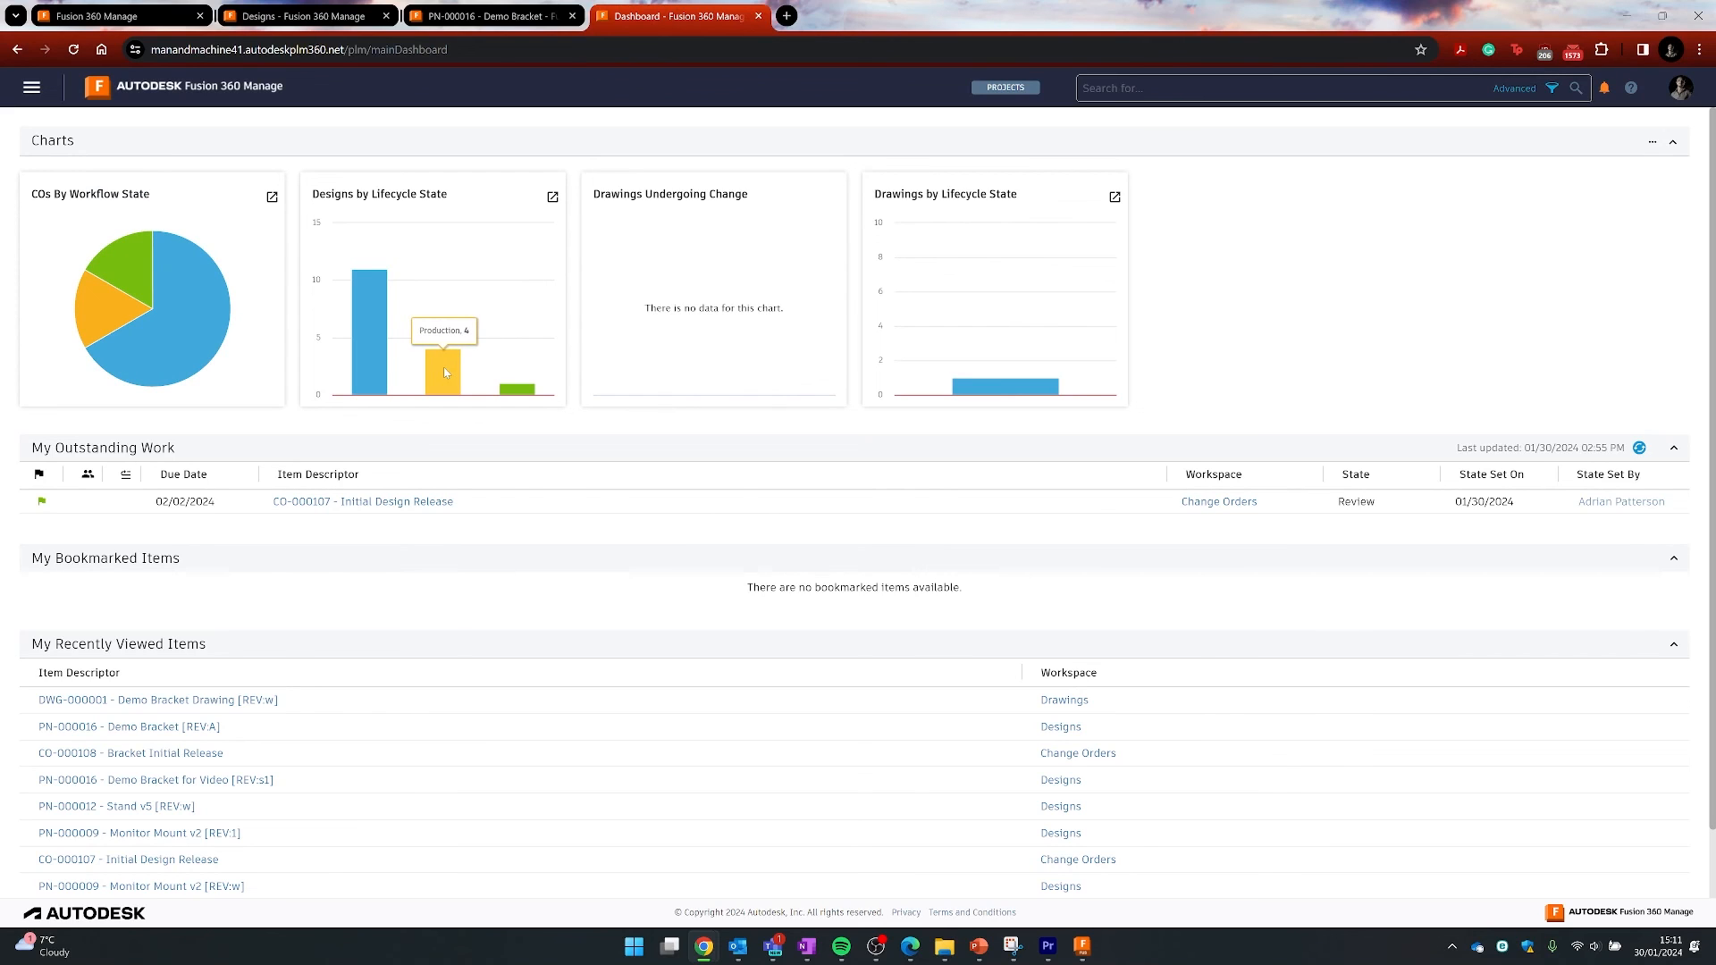
{"action": "mouse_move", "coordinate": [525, 392]}
{"action": "left_click", "coordinate": [1653, 143]}
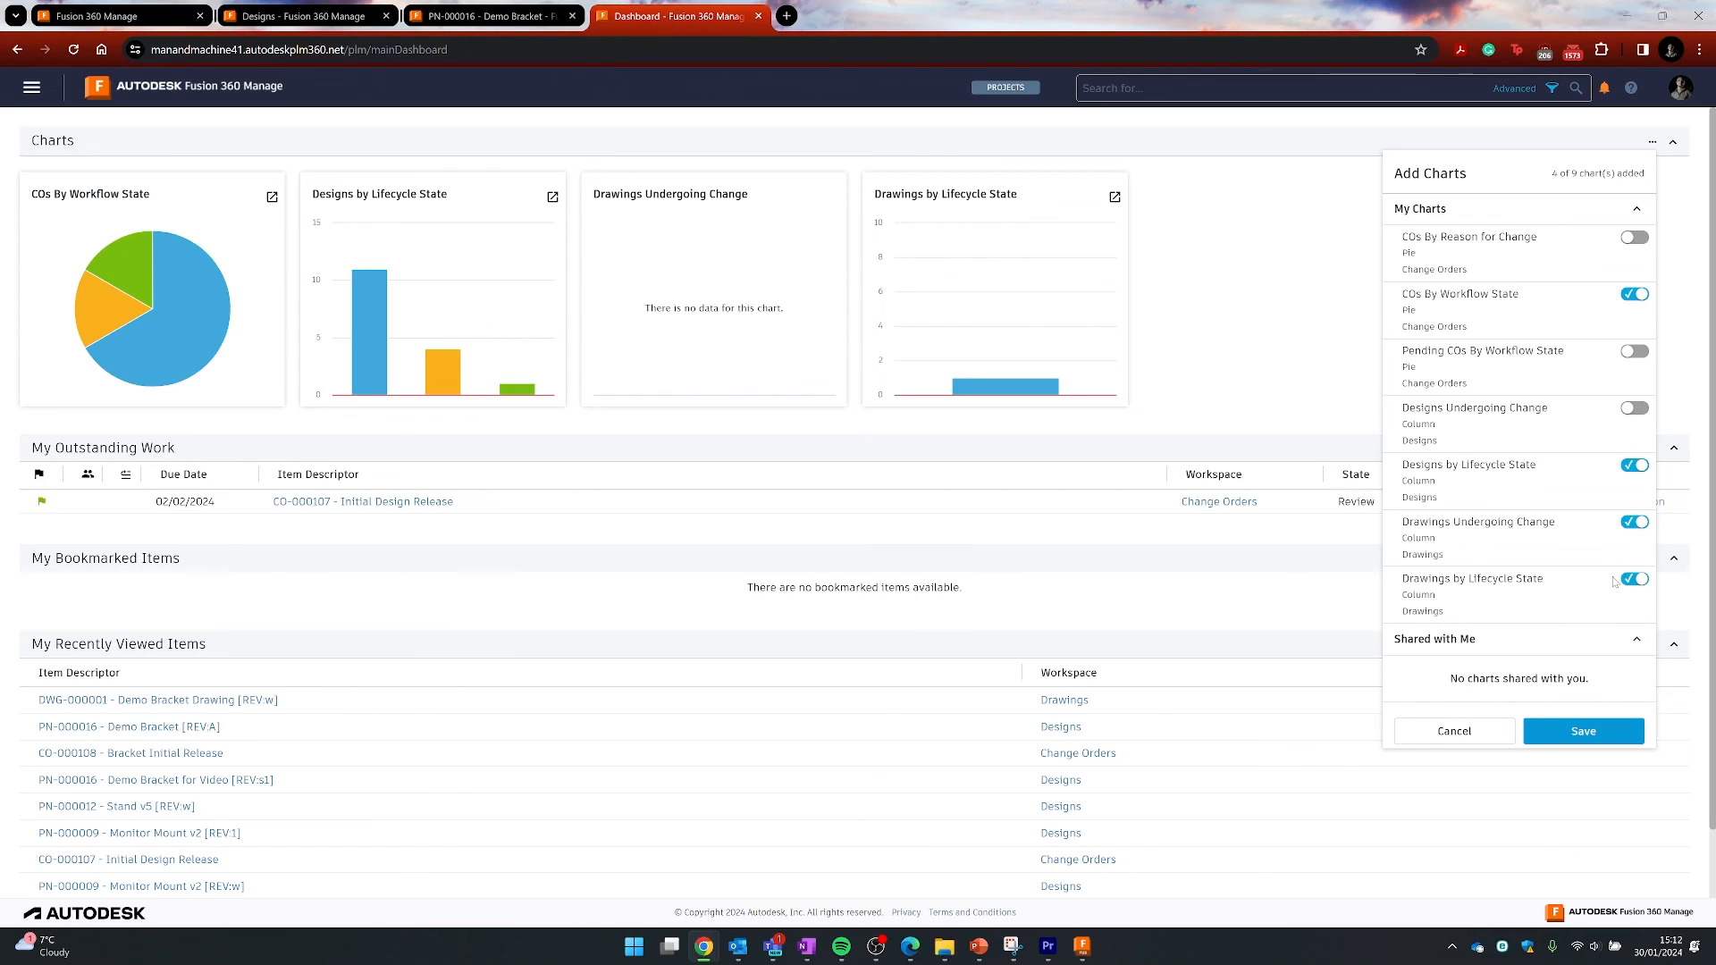
{"action": "left_click", "coordinate": [1637, 208]}
{"action": "left_click", "coordinate": [1637, 208]}
{"action": "left_click", "coordinate": [32, 87]}
- Open Reports from the main menu's Advanced Tools
{"action": "left_click", "coordinate": [32, 87]}
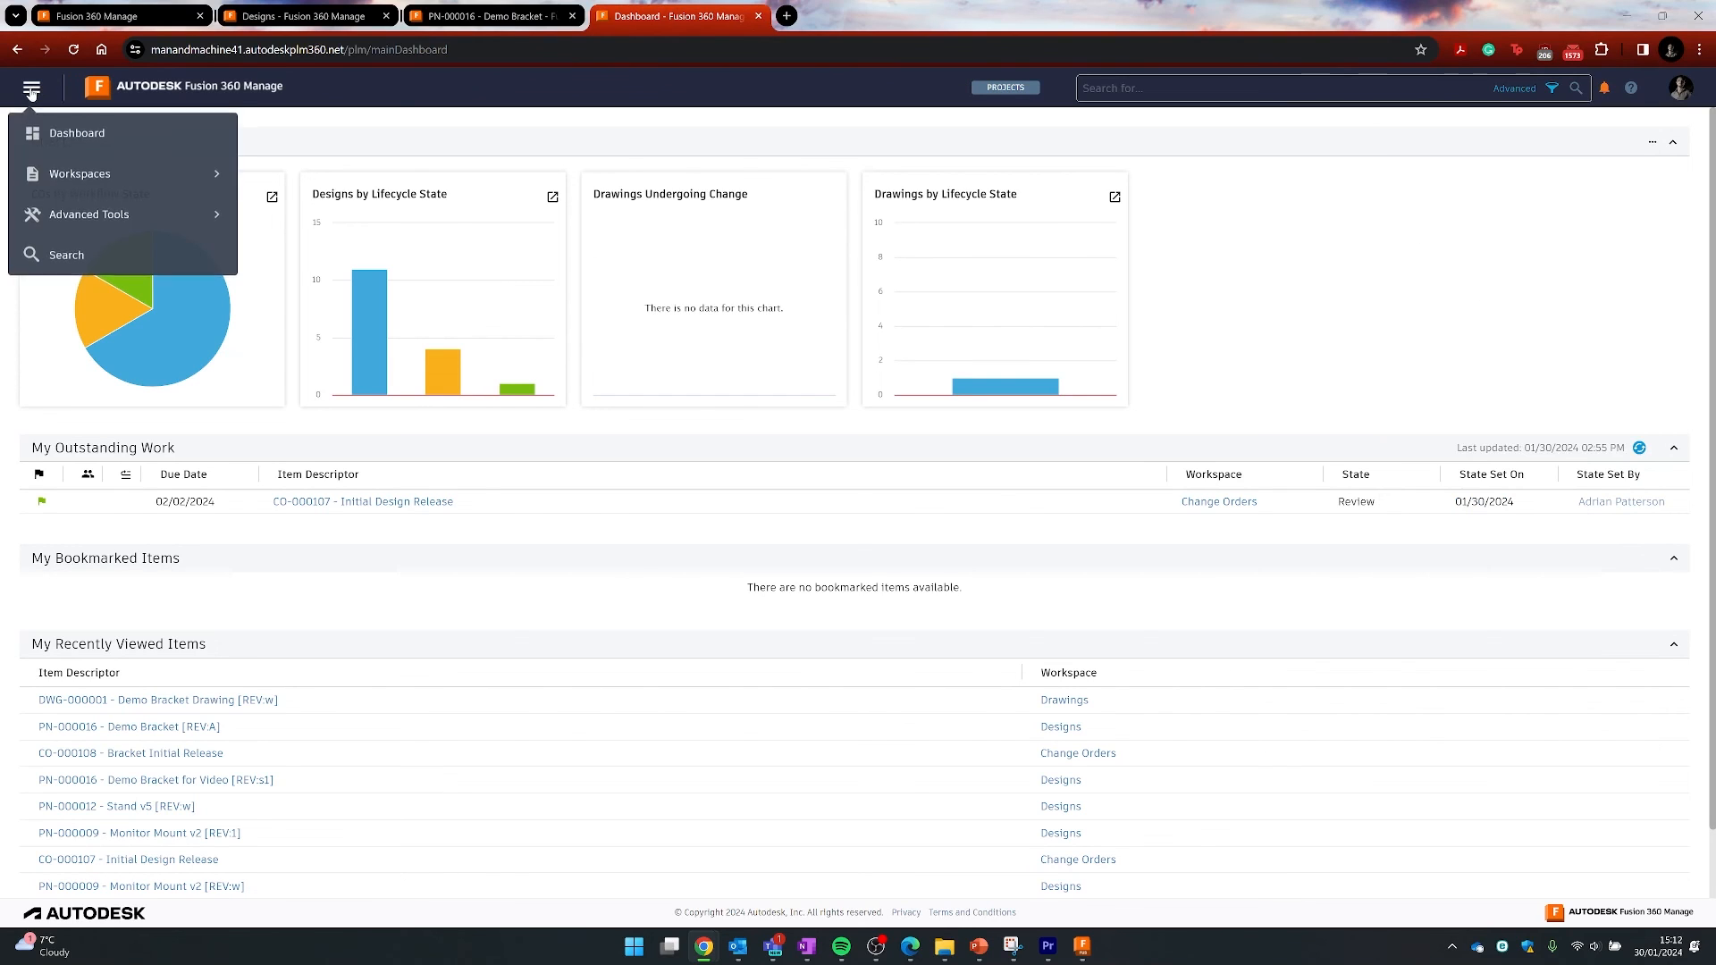
{"action": "left_click", "coordinate": [51, 223]}
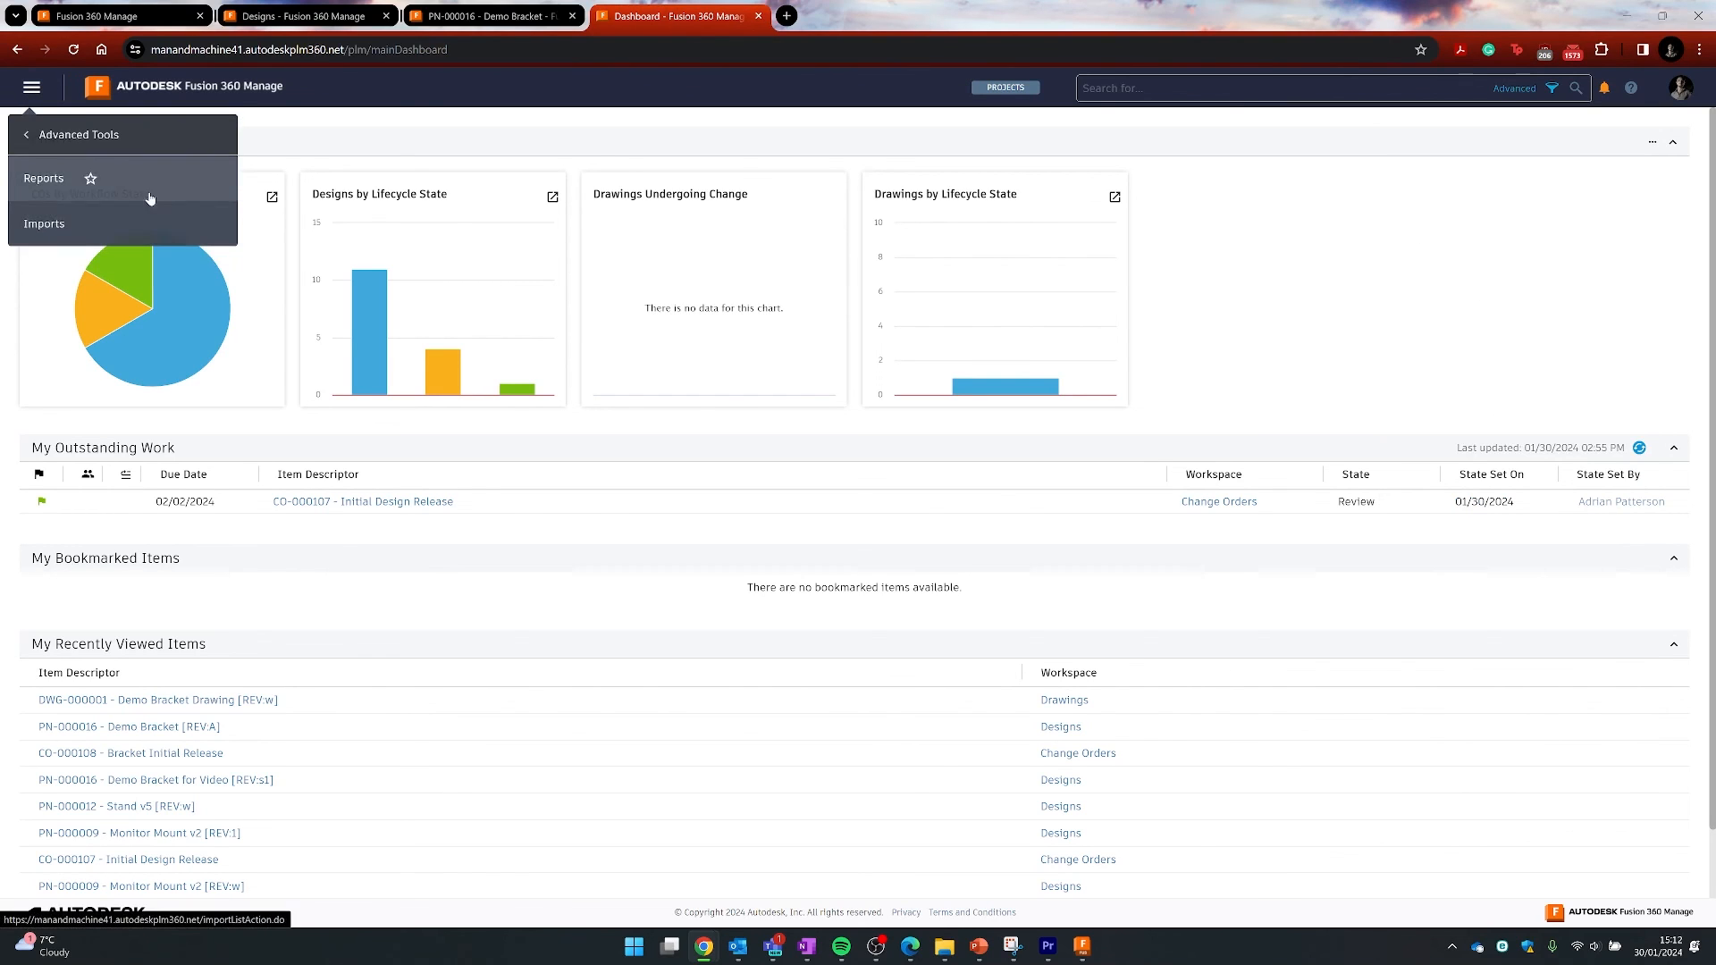
{"action": "left_click", "coordinate": [54, 188]}
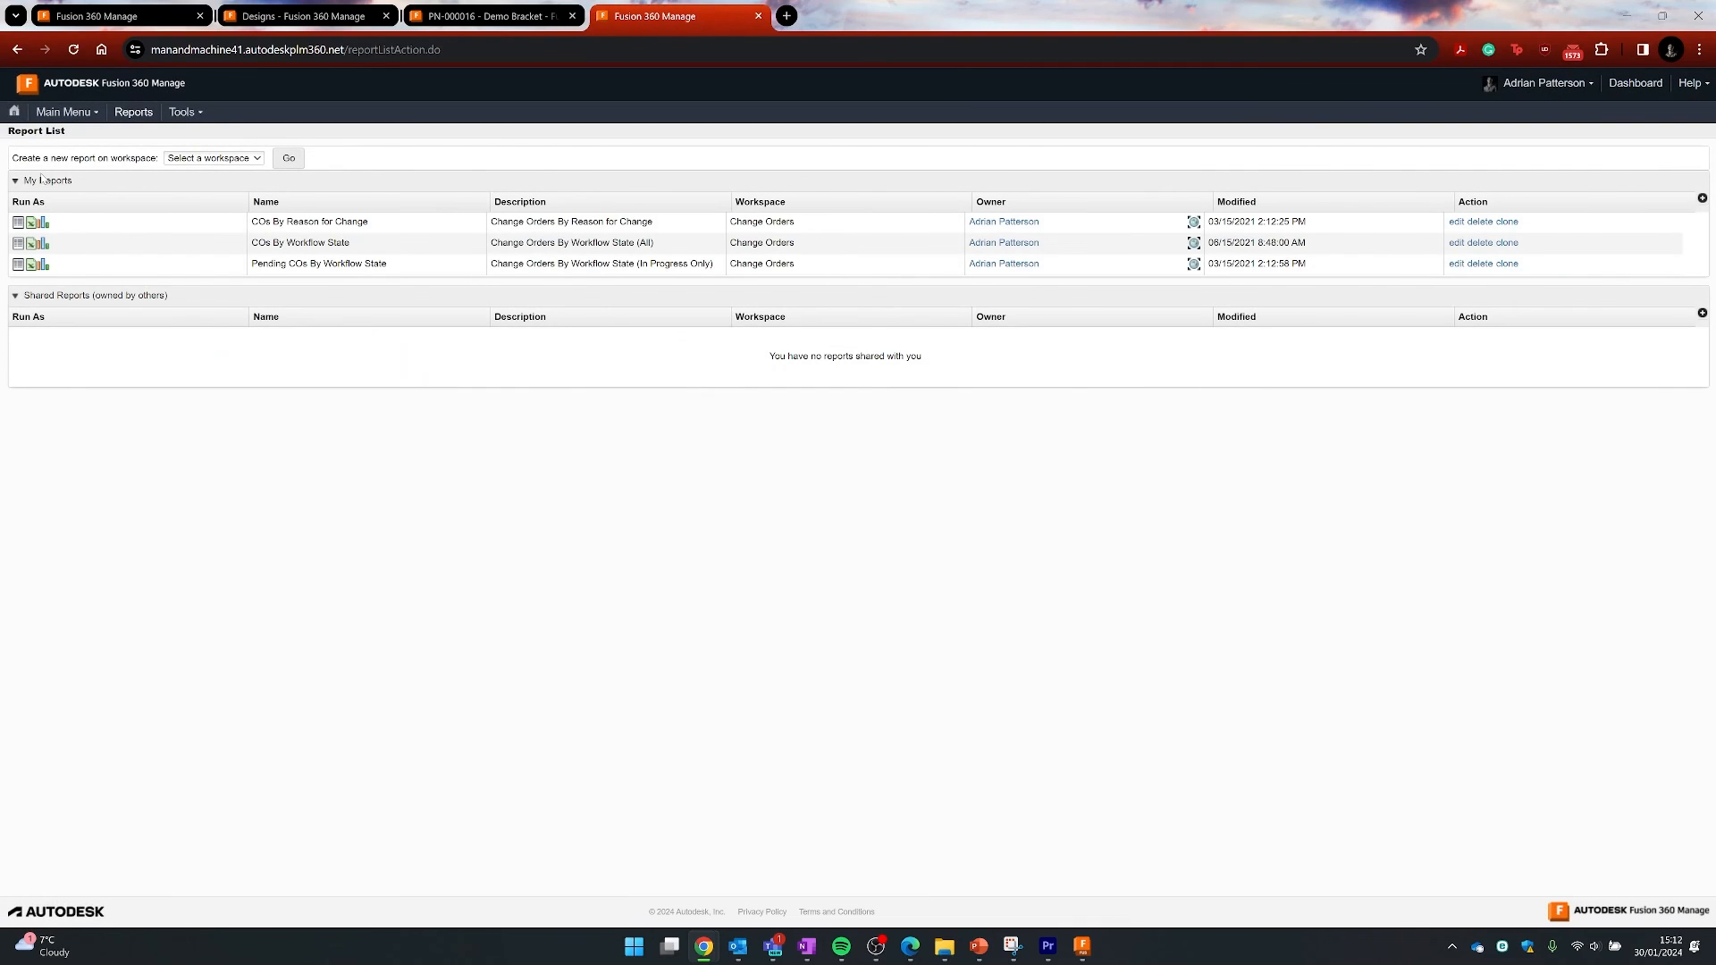